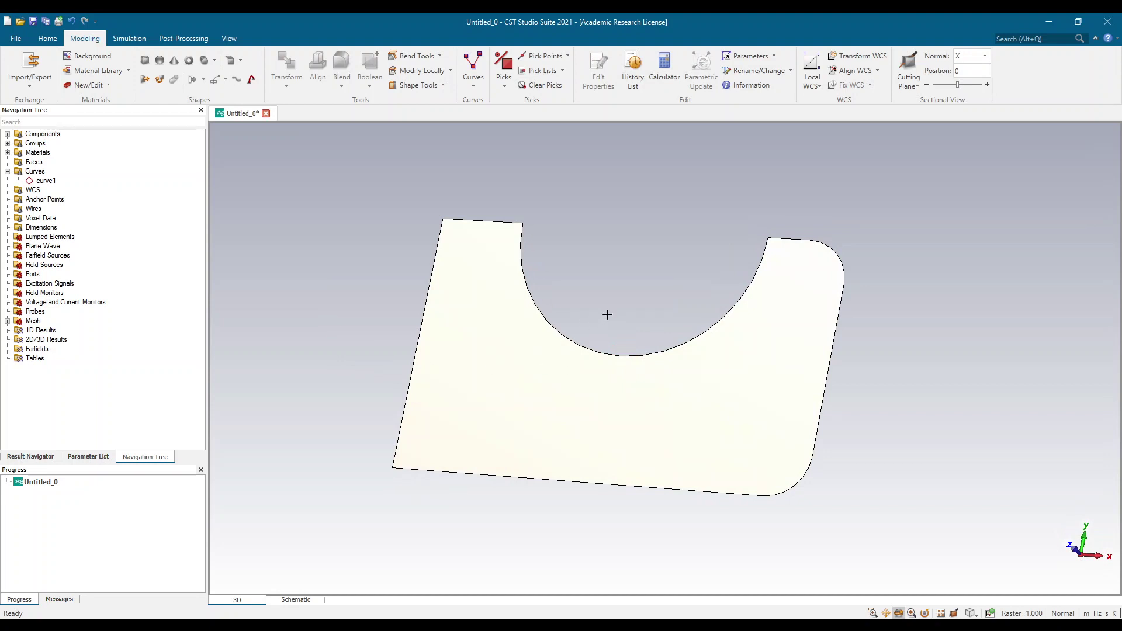
Step: Undo the last cover operation on curve1
mouse_move(659, 277)
left_mouse_down()
mouse_move(682, 313)
mouse_move(682, 293)
mouse_move(651, 293)
left_mouse_up()
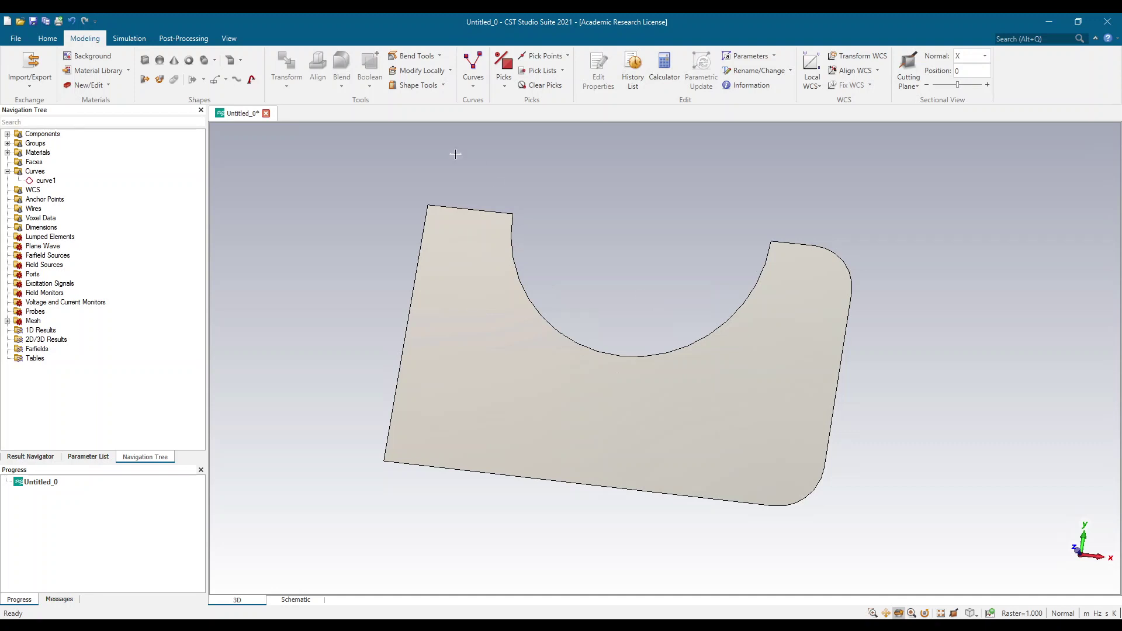
left_click(73, 22)
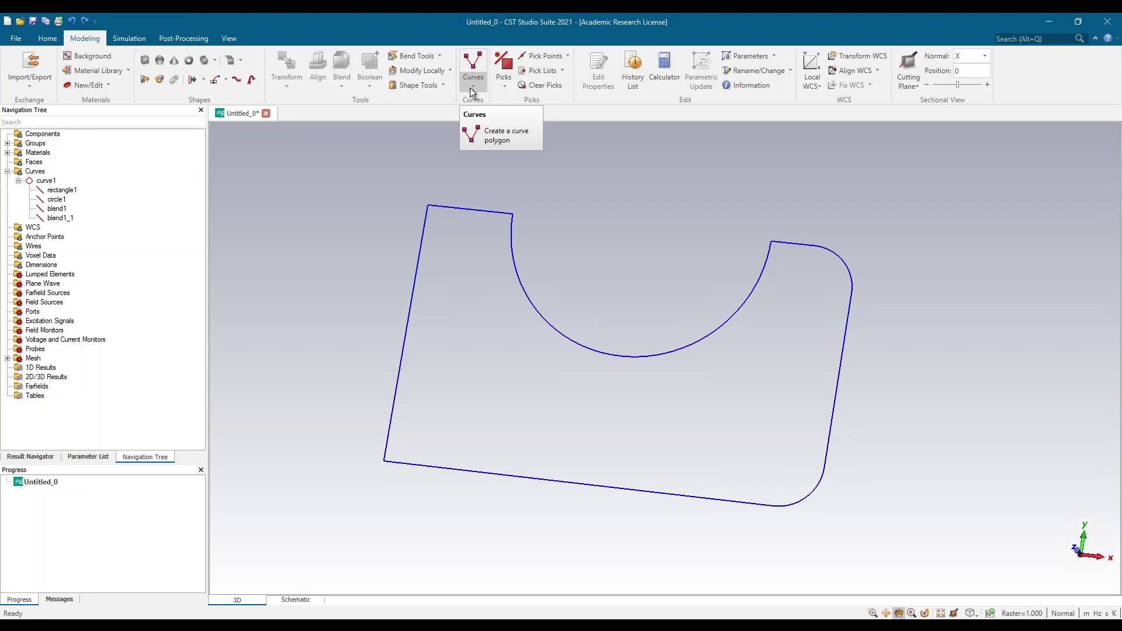
left_click(204, 81)
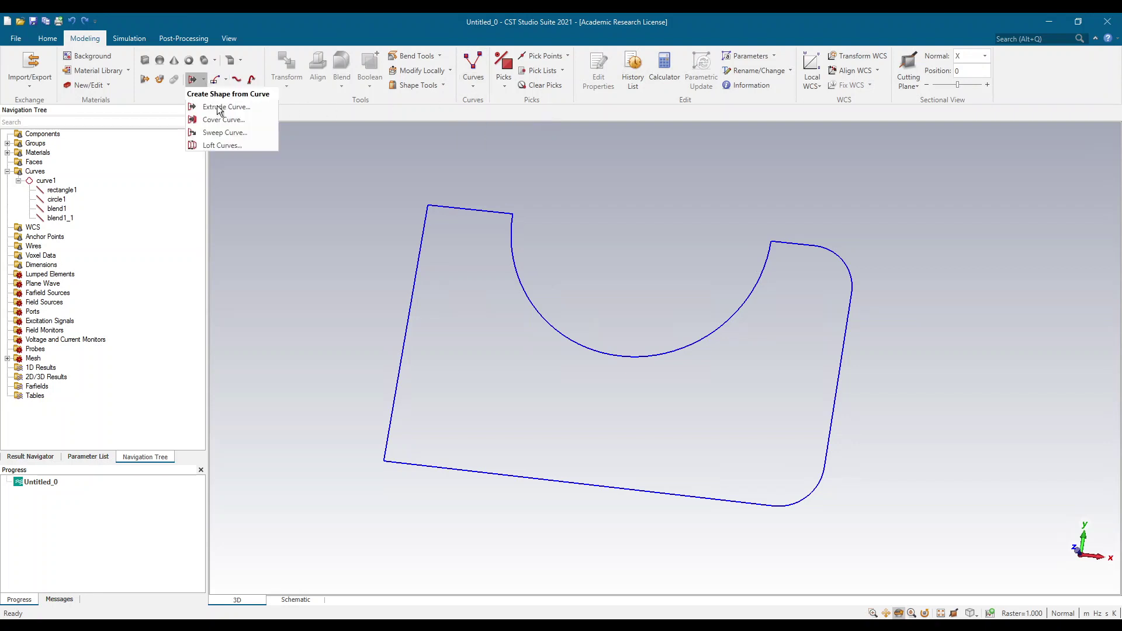
left_click(244, 120)
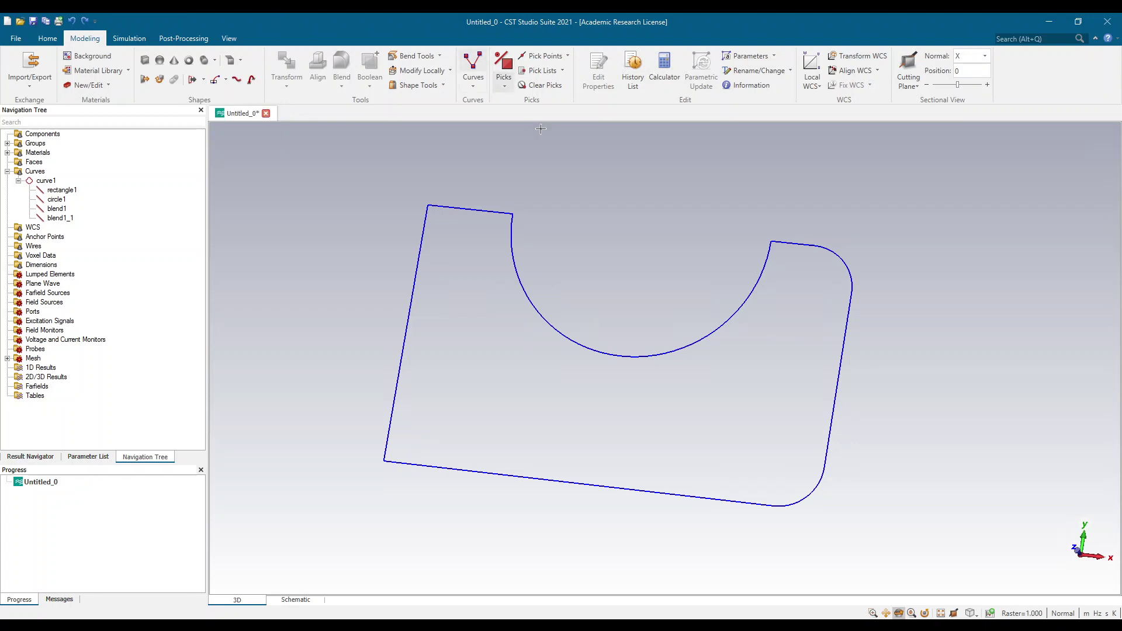
left_click(474, 73)
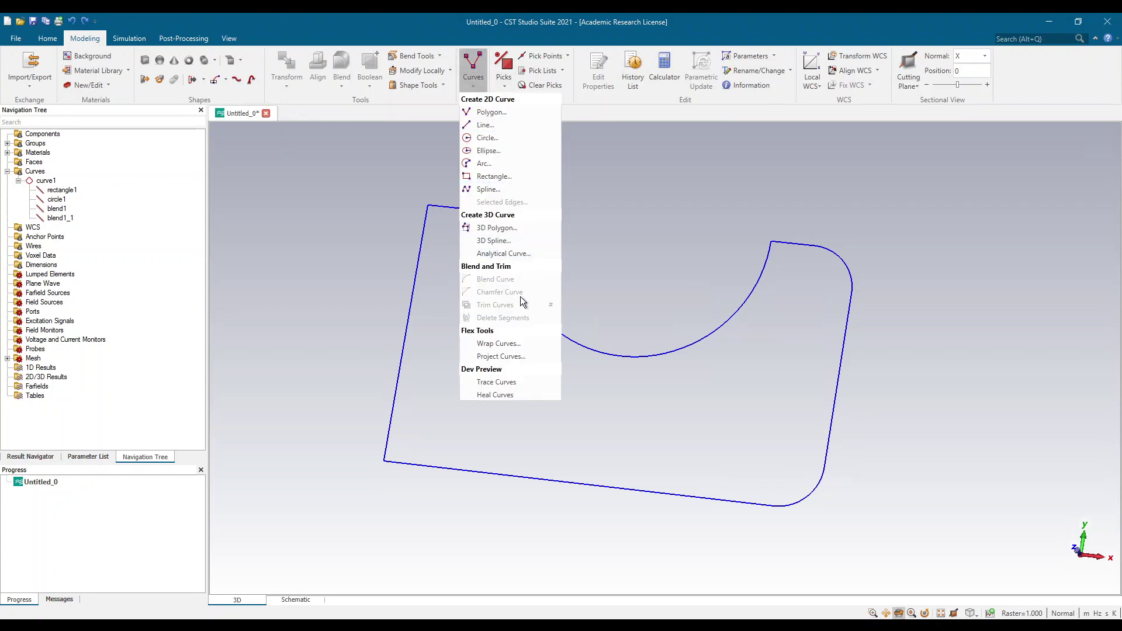
left_click(292, 140)
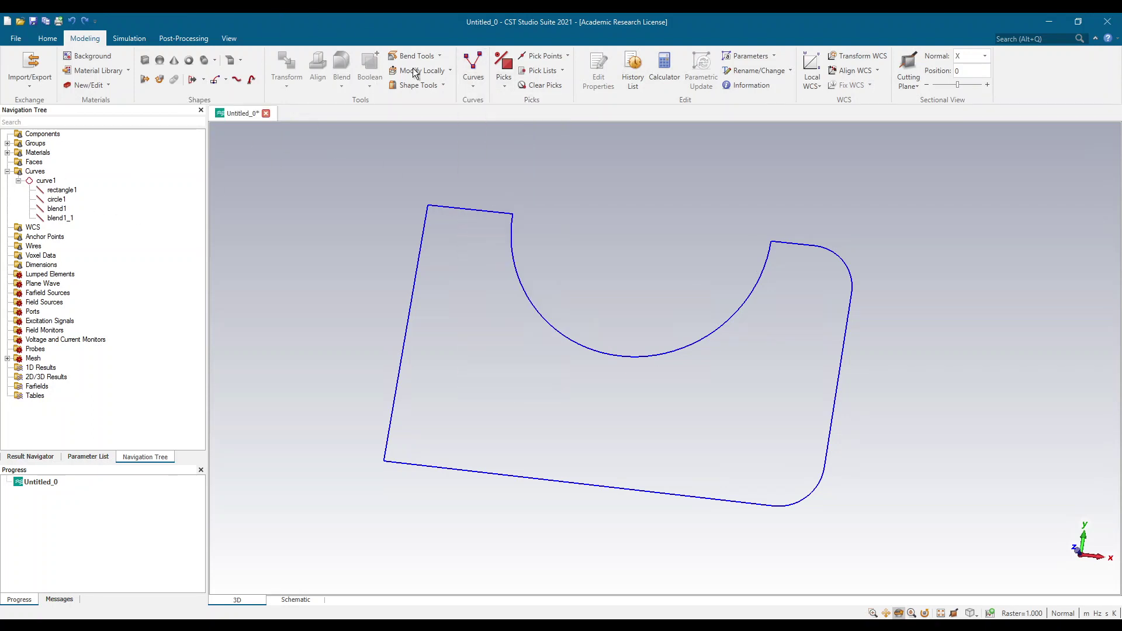
Step: Delete the straight left-hand edge segment of curve1 so the profile is open
left_click(53, 182)
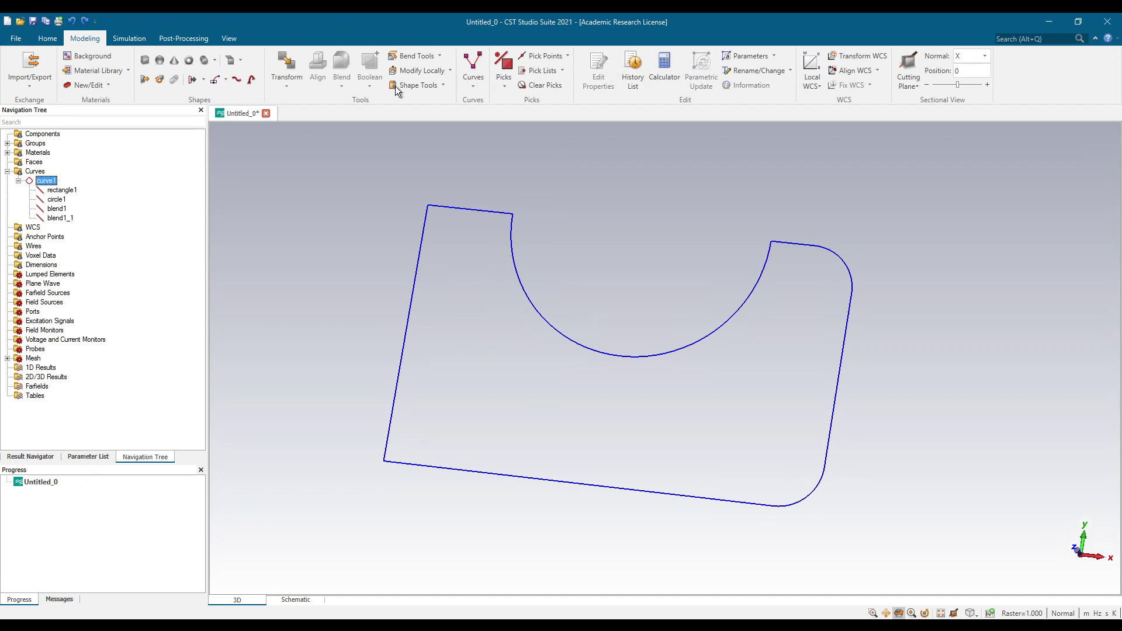
left_click(484, 82)
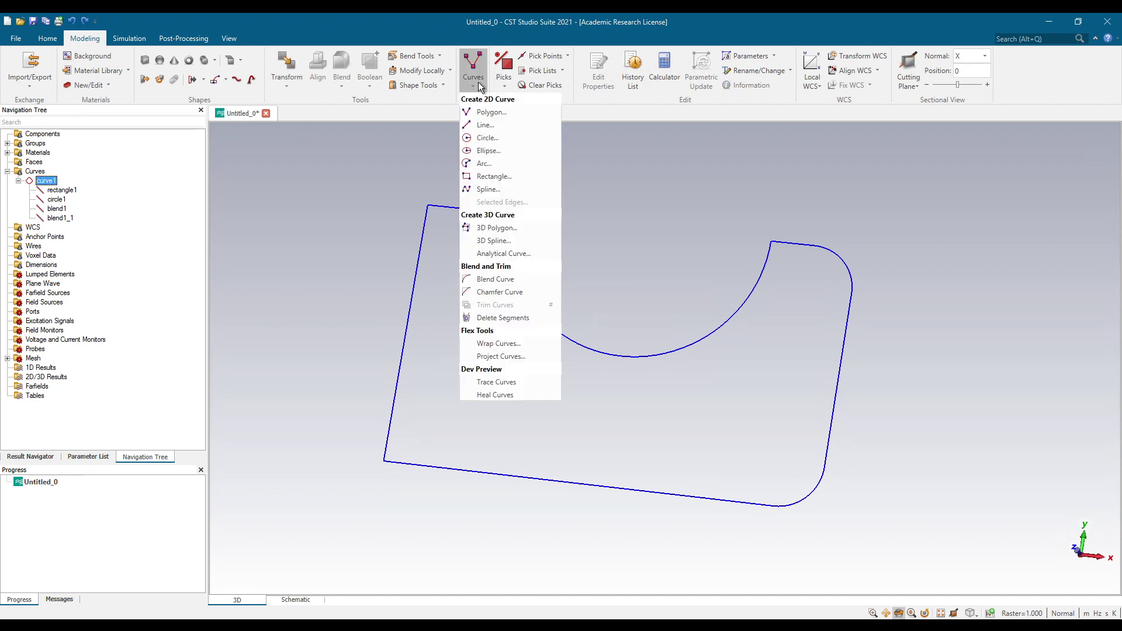
left_click(503, 319)
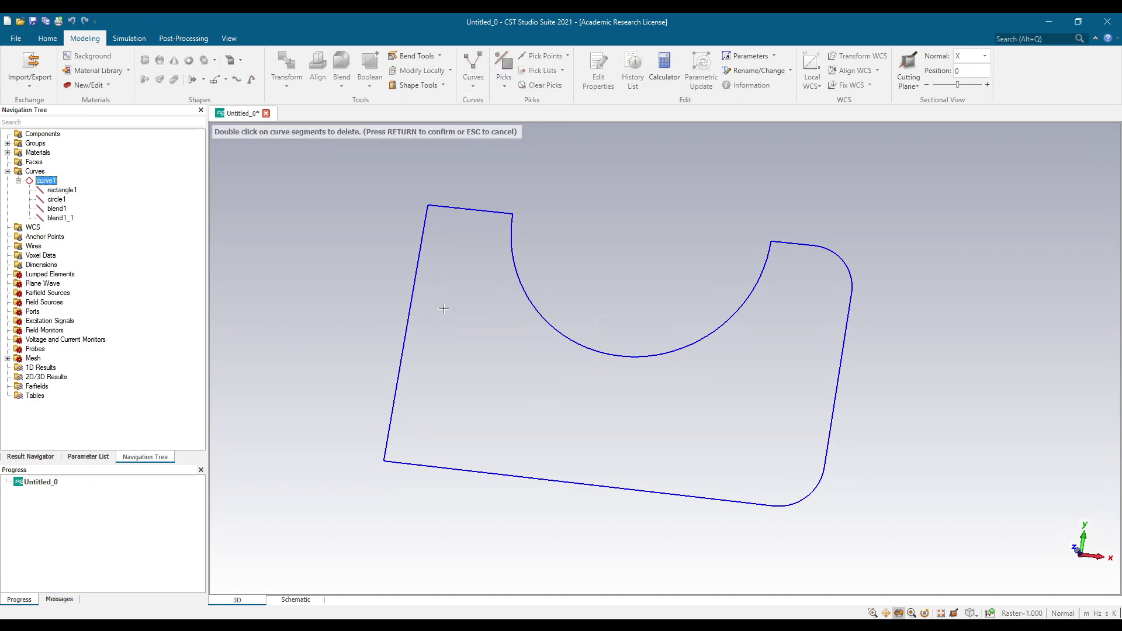
double_click(409, 306)
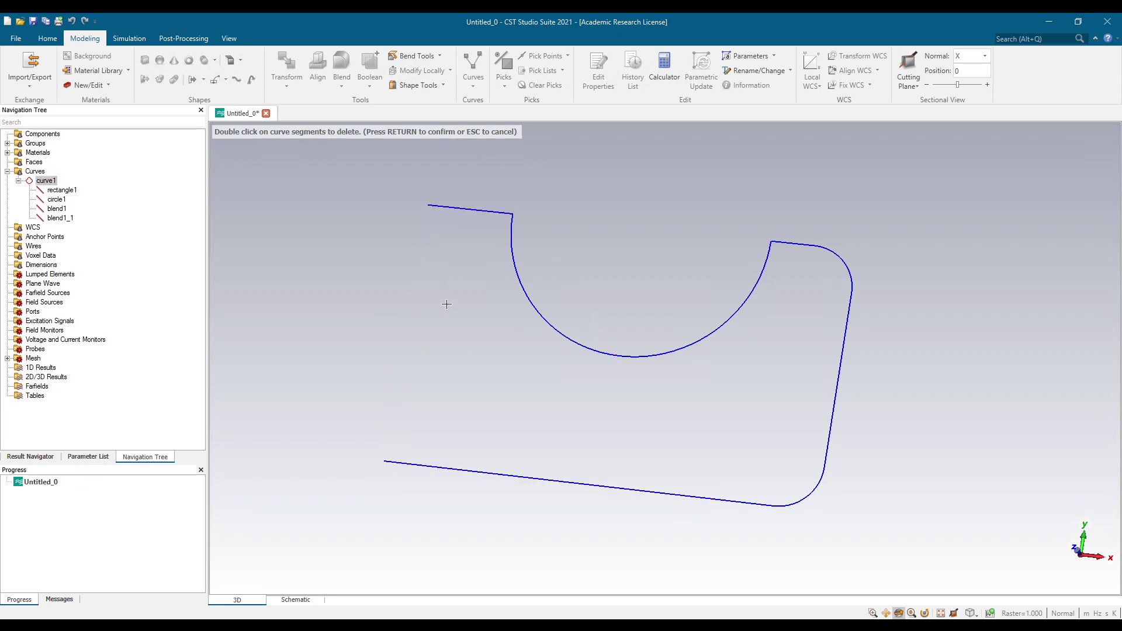
key("Return")
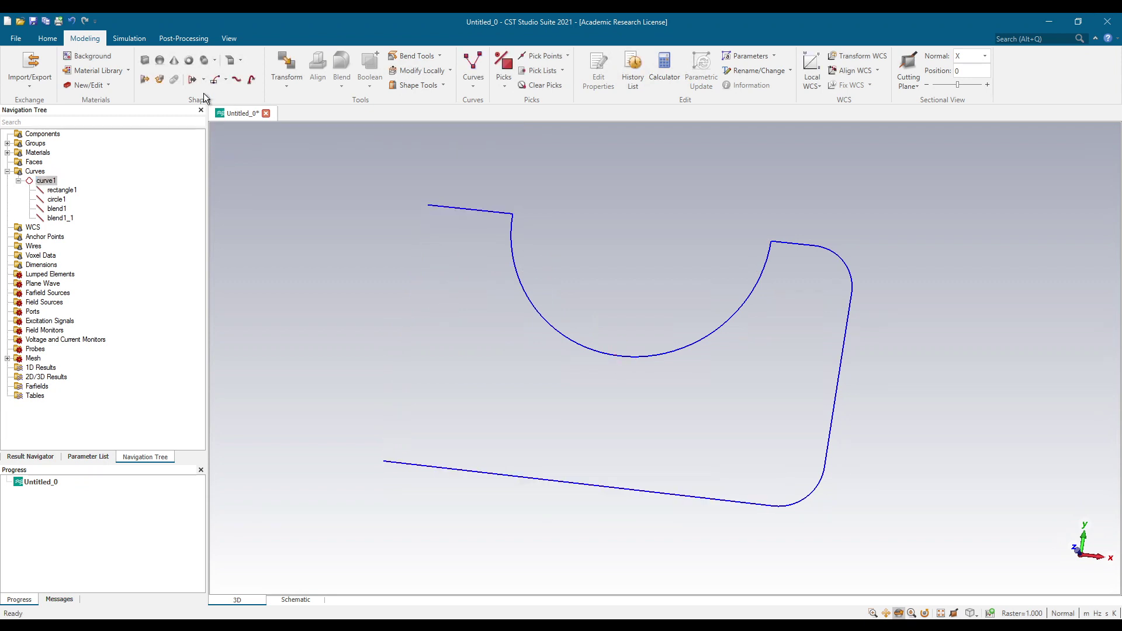
Step: Try to cover the open curve1 profile, cancel the command and undo the segment deletion
left_click(44, 135)
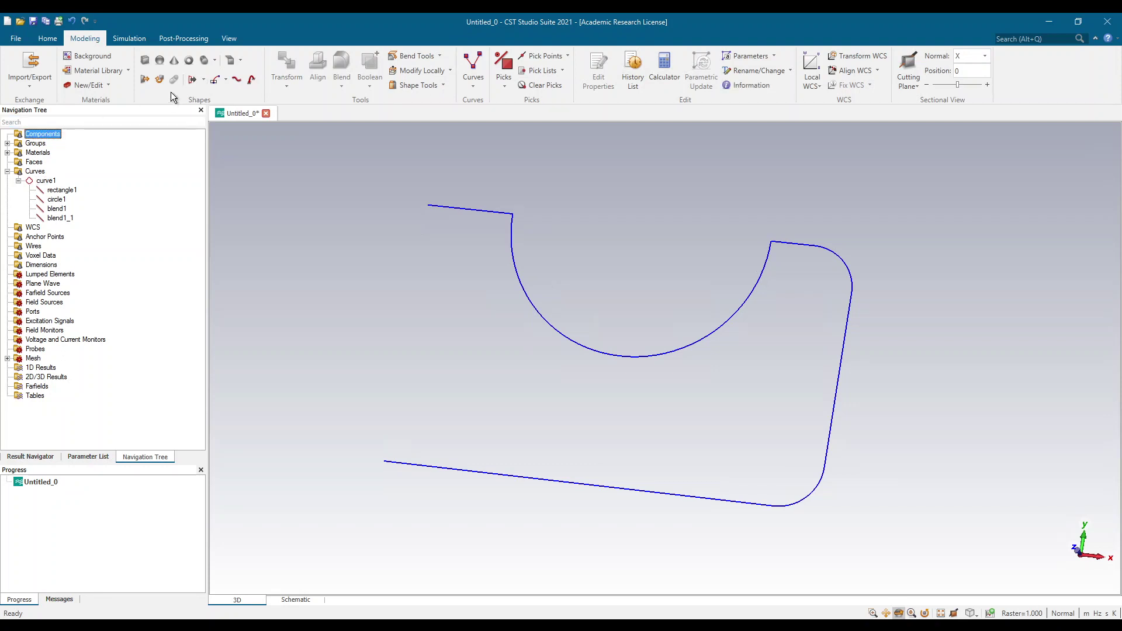
left_click(213, 80)
left_click(225, 118)
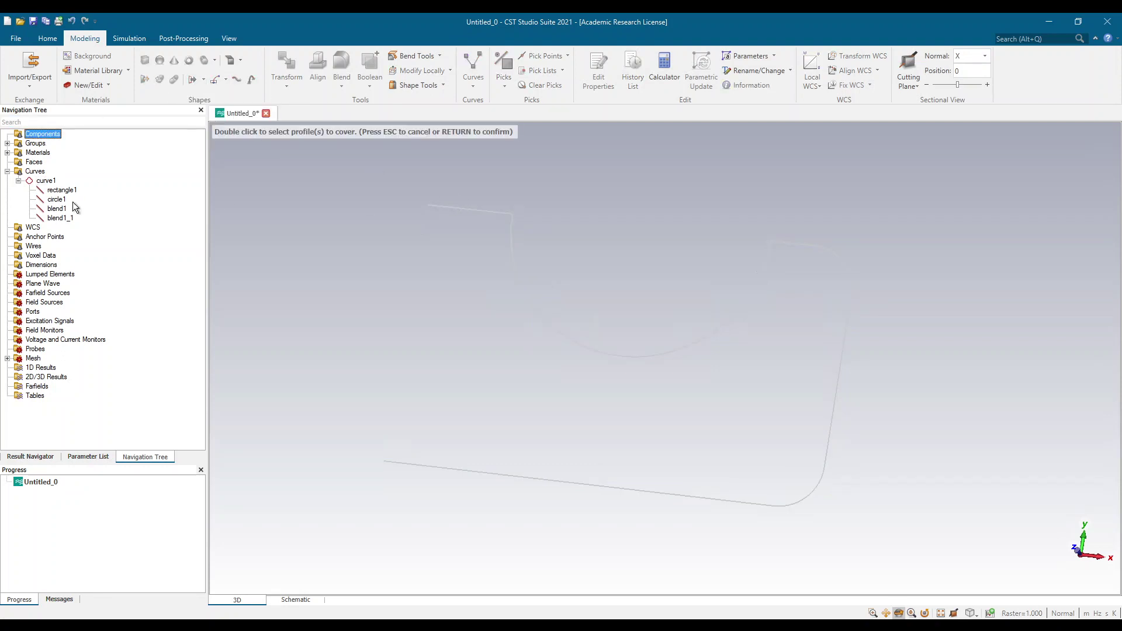
left_click(53, 180)
key("Return")
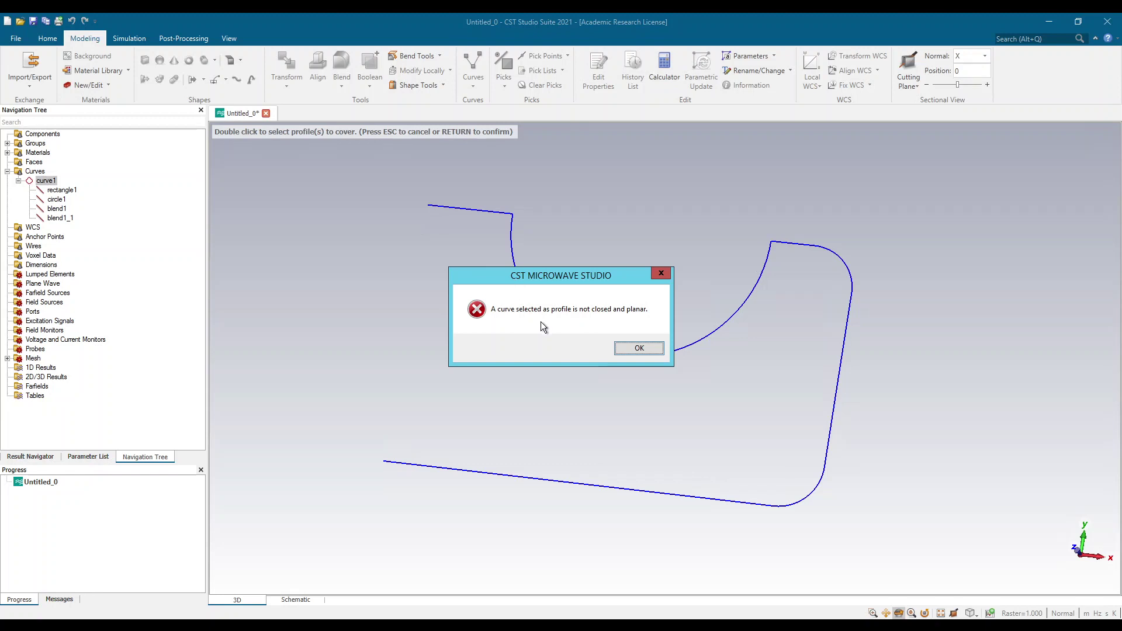
left_click(632, 351)
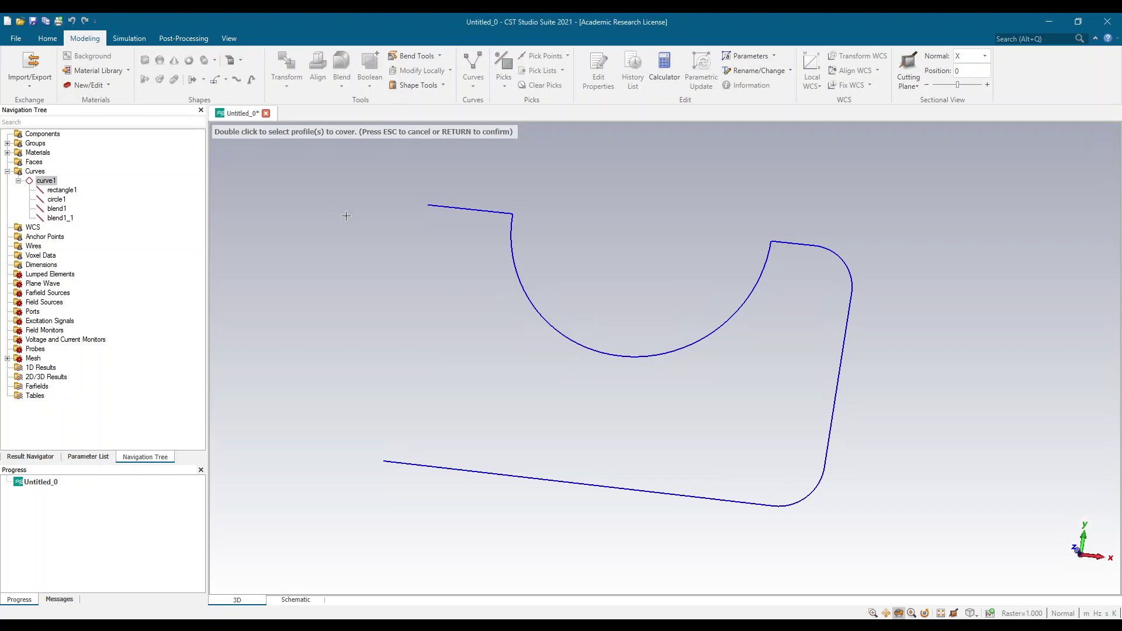
key("Escape")
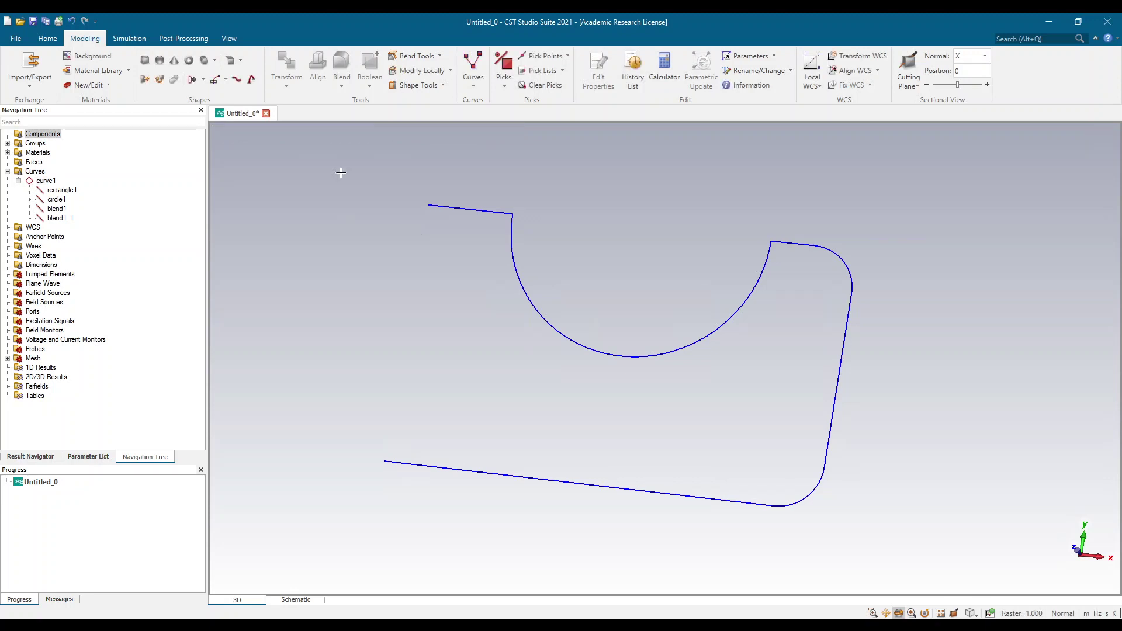
left_click(69, 21)
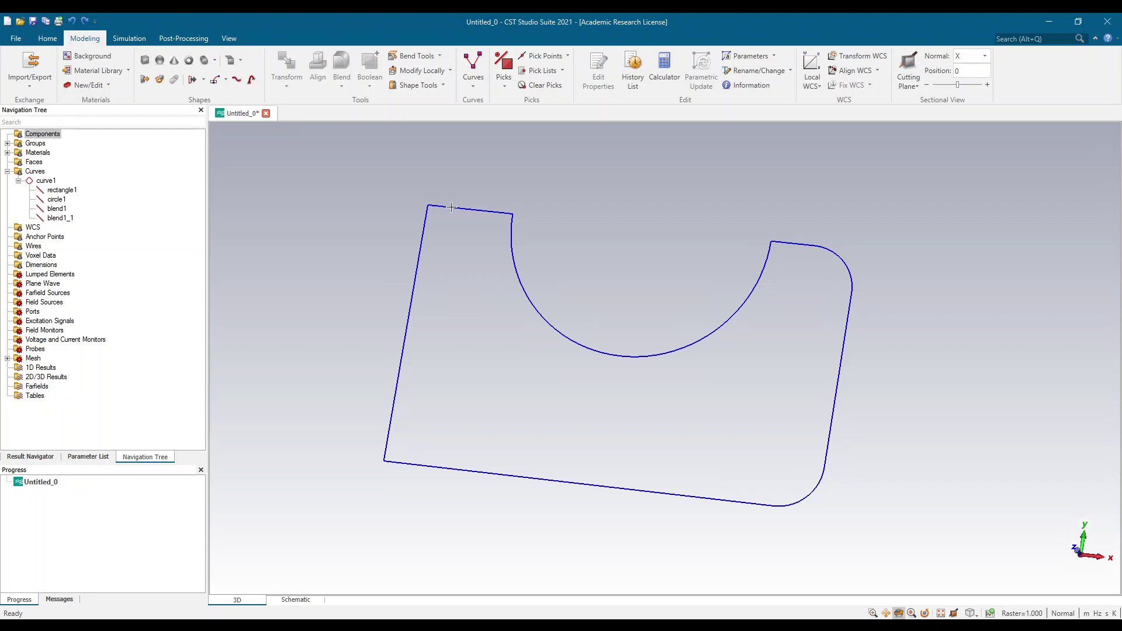
Step: Extrude the closed curve1 profile with a thickness of 3 into component1, using PEC as the material
left_click(204, 80)
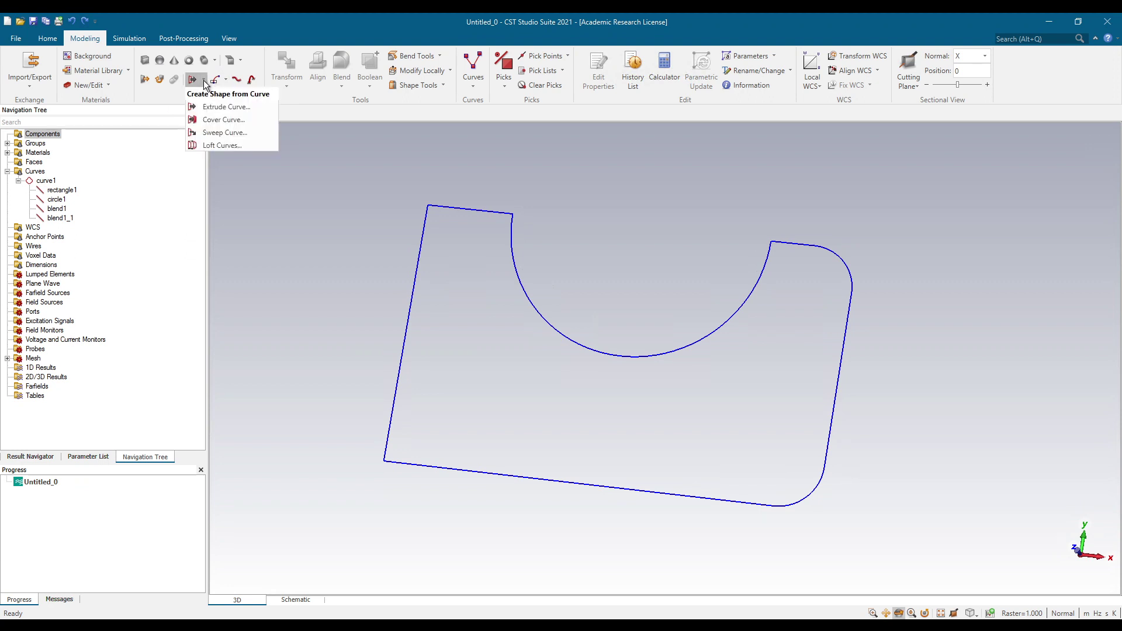
left_click(217, 109)
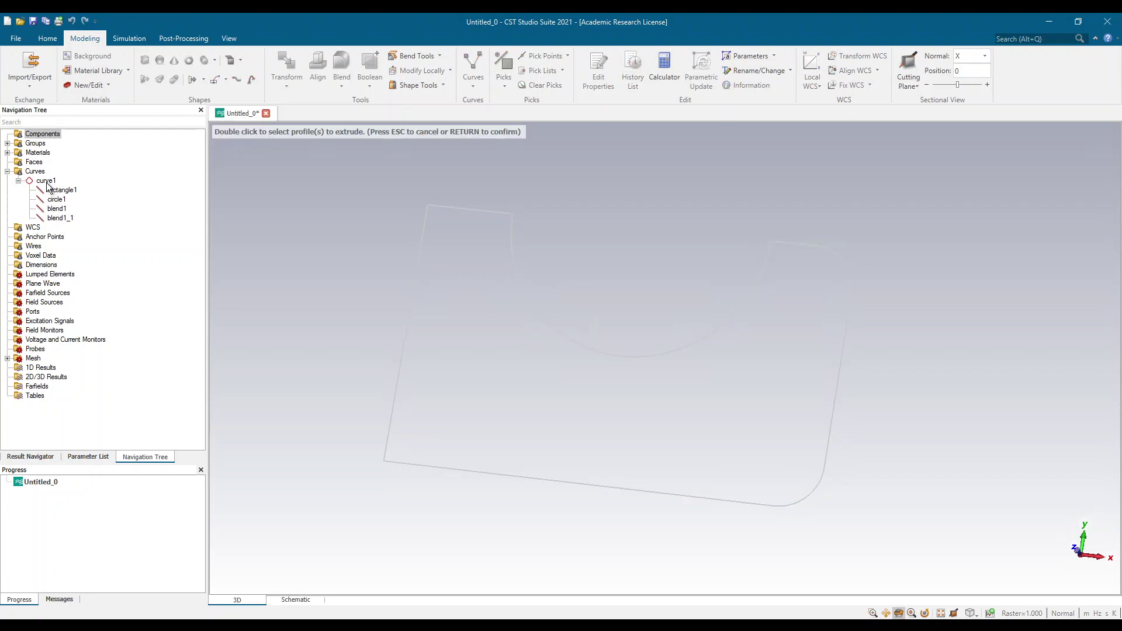
left_click(47, 181)
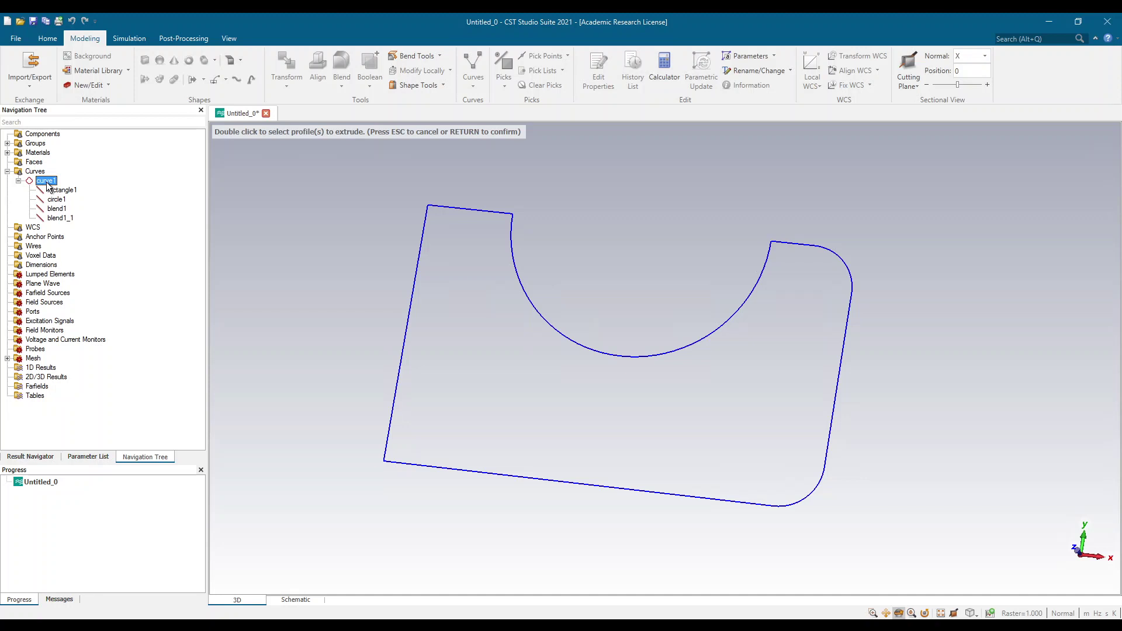
key("Return")
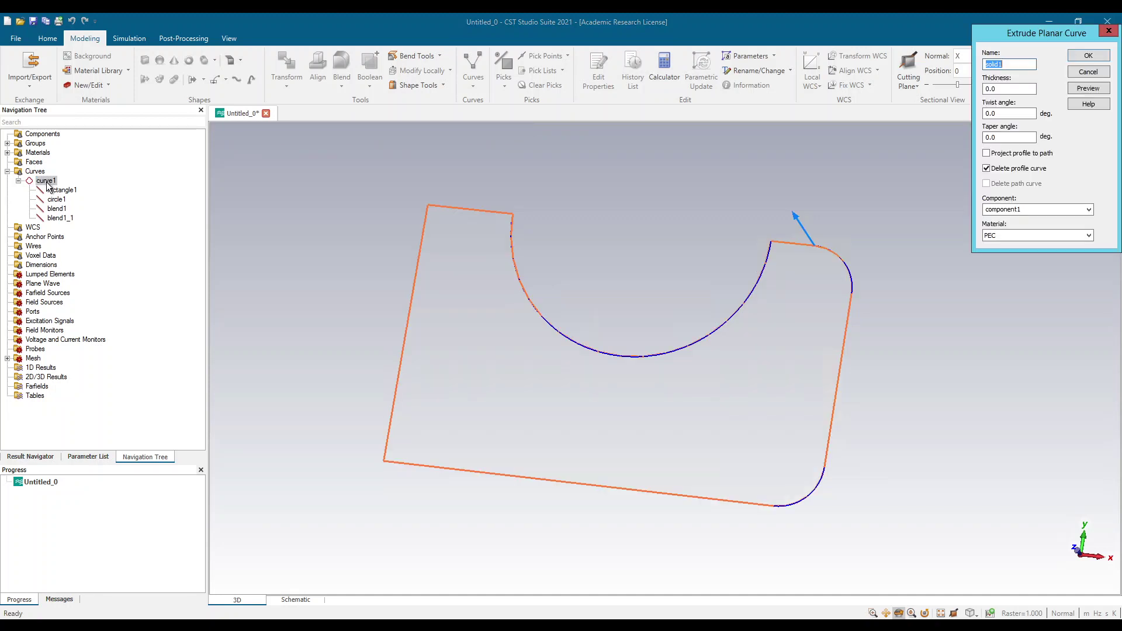
left_click_drag(826, 476, 773, 407)
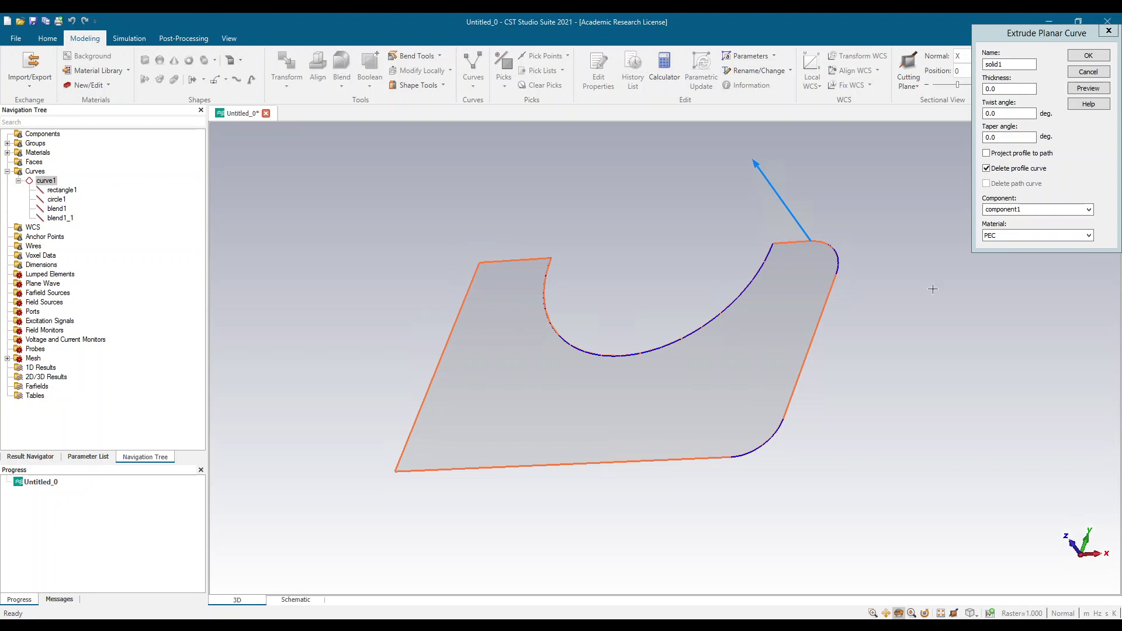
left_click(1008, 87)
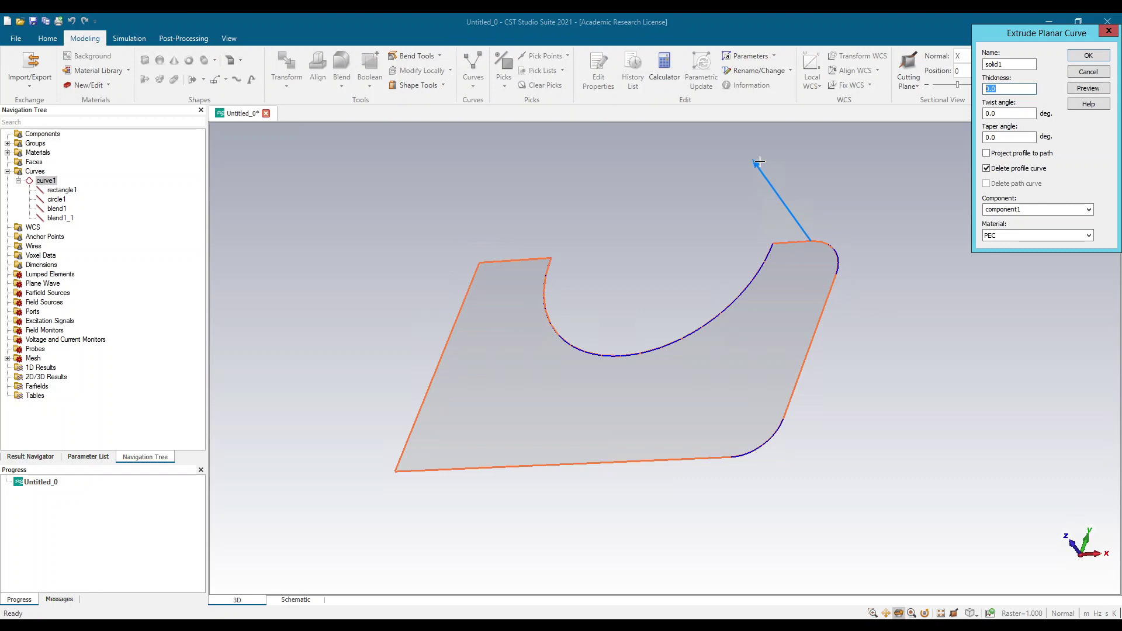
mouse_move(805, 298)
left_mouse_down()
mouse_move(861, 317)
mouse_move(839, 302)
left_mouse_up()
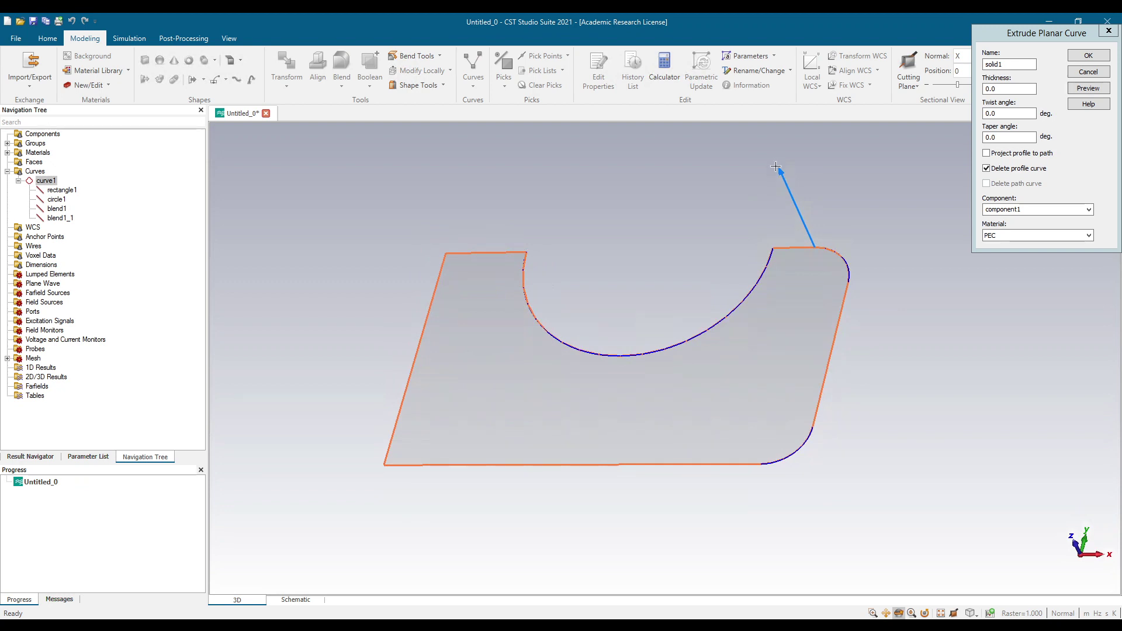
left_click(1004, 89)
double_click(1004, 88)
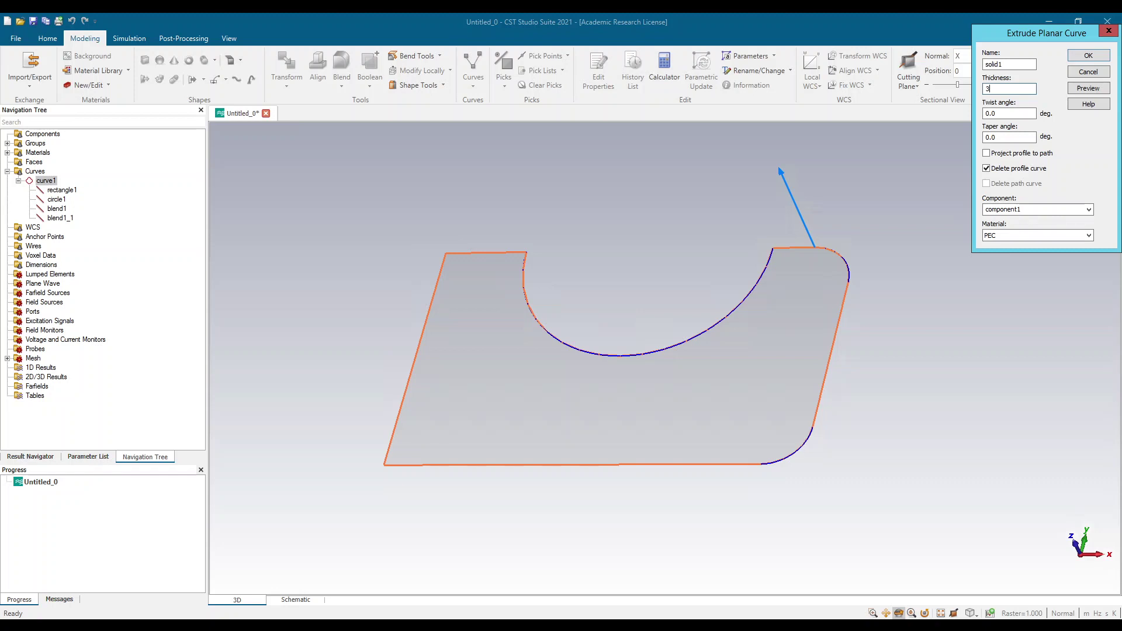
left_click(1095, 88)
mouse_move(946, 338)
left_mouse_down()
mouse_move(874, 271)
mouse_move(842, 273)
mouse_move(872, 276)
mouse_move(967, 396)
mouse_move(949, 384)
mouse_move(950, 394)
left_mouse_up()
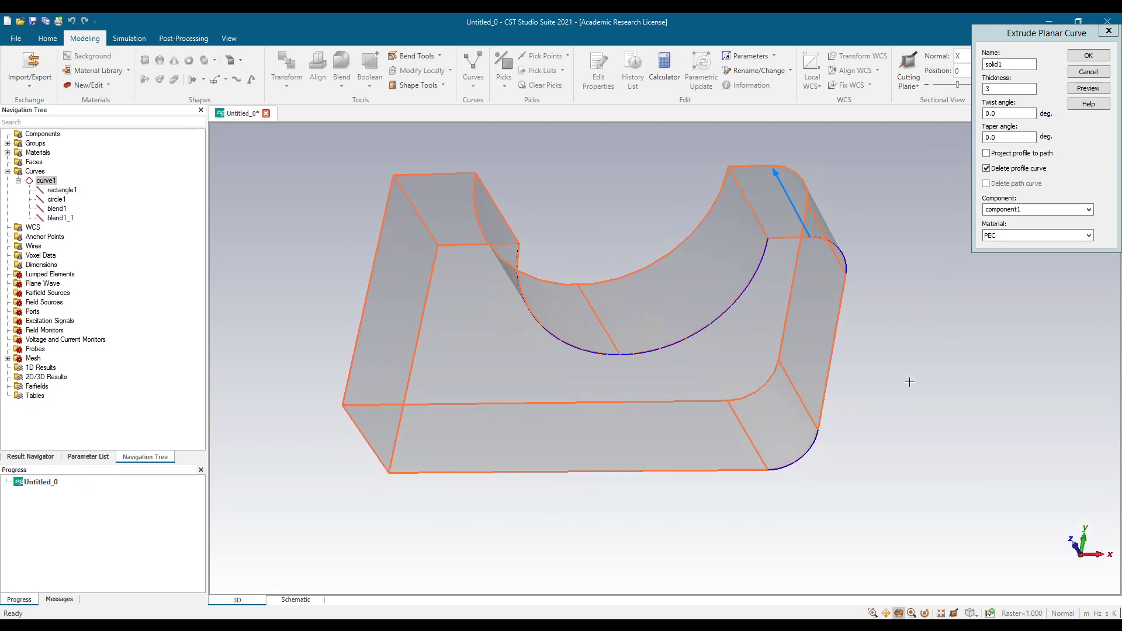
left_click(1097, 59)
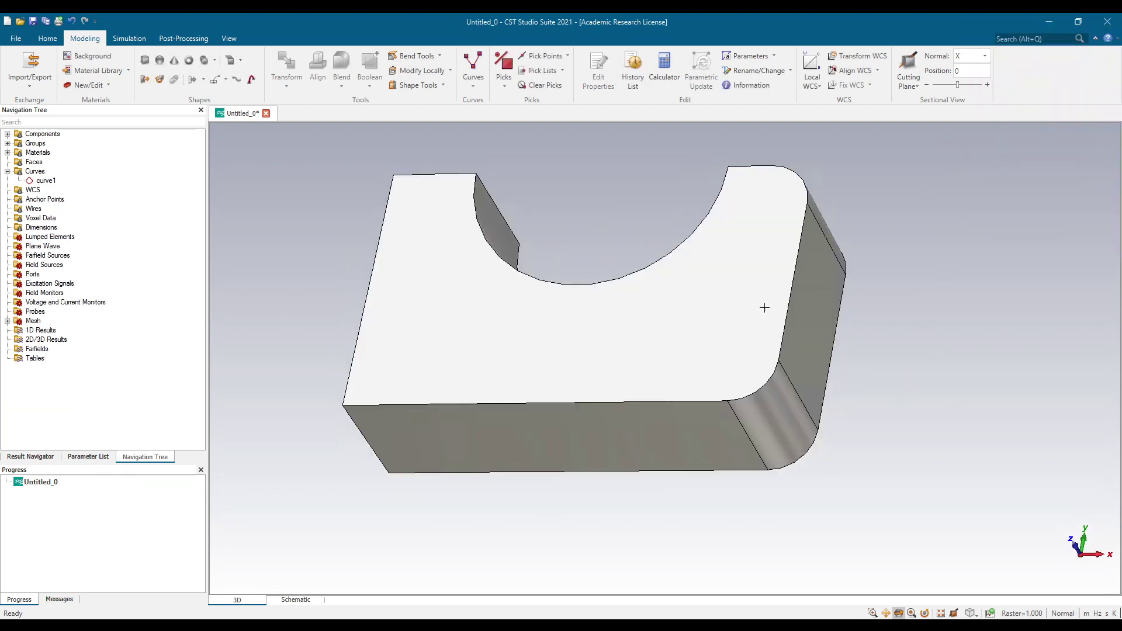
Step: Examine the extruded solid1 under component1 from different viewing angles
mouse_move(881, 338)
left_mouse_down()
mouse_move(729, 353)
mouse_move(836, 415)
mouse_move(917, 331)
mouse_move(973, 367)
mouse_move(555, 245)
left_mouse_up()
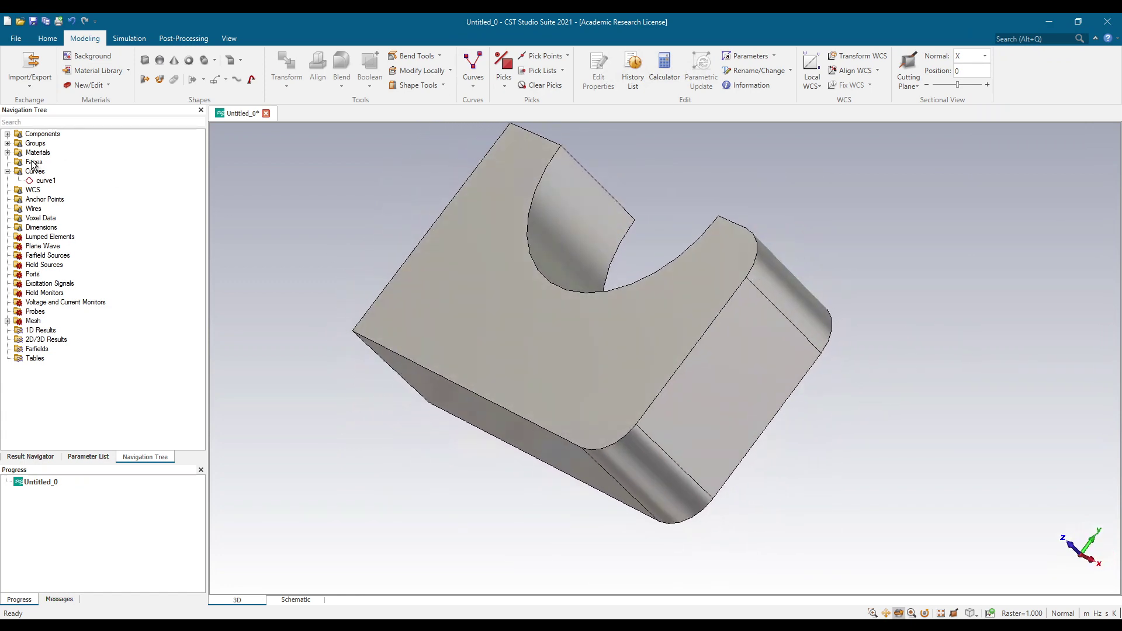
left_click(7, 135)
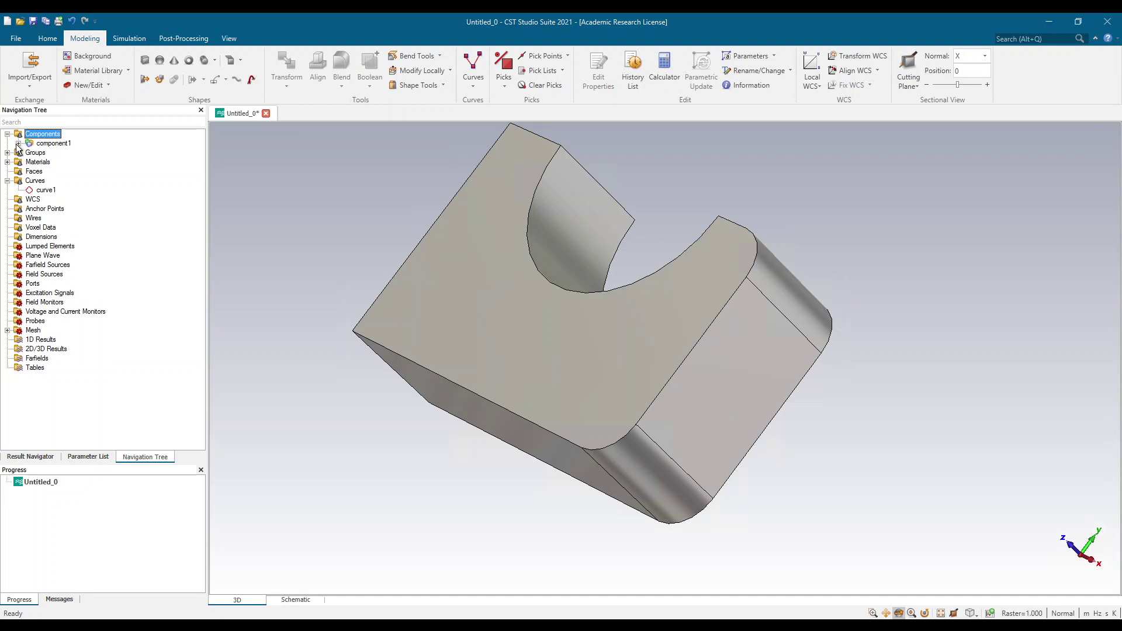
left_click(18, 143)
left_click(460, 368)
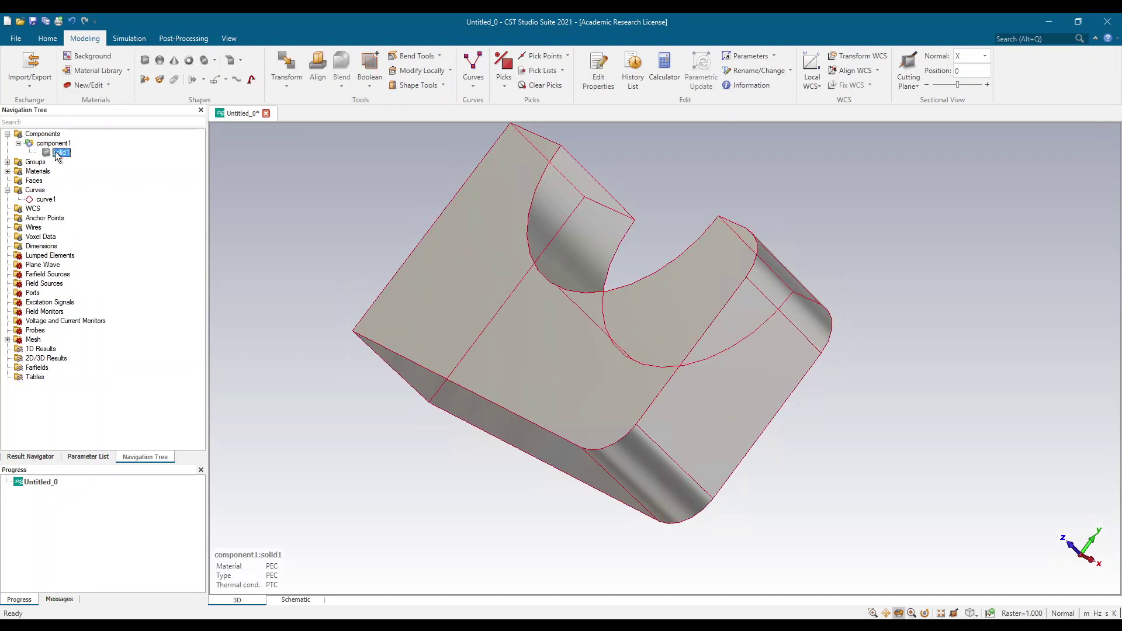
left_click_drag(565, 368, 526, 336)
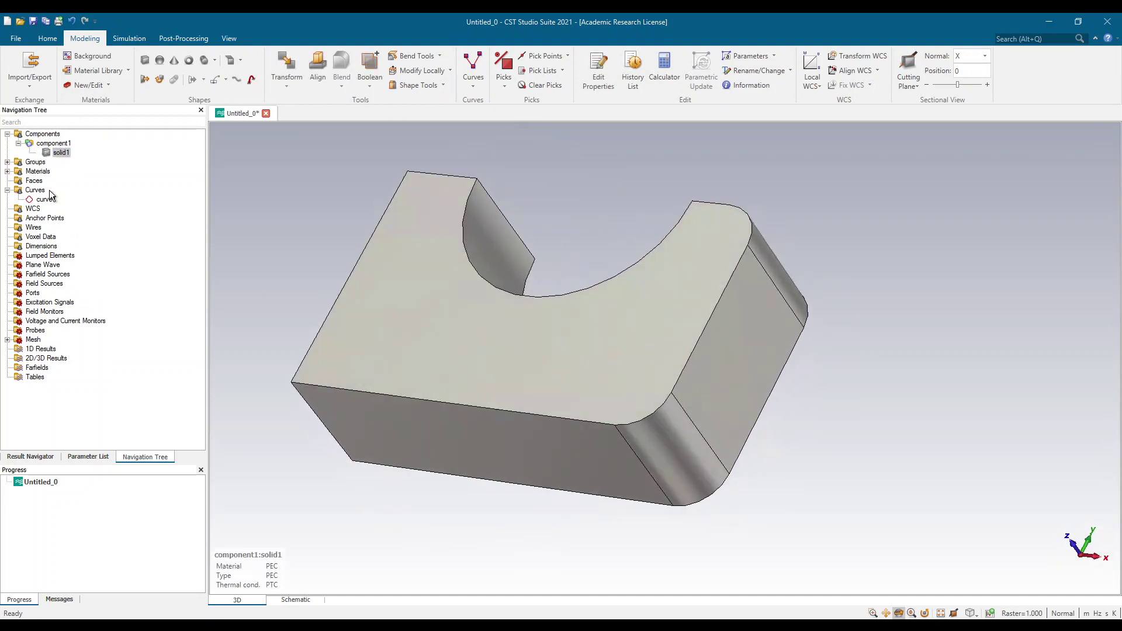
Step: Edit the extrusion definition in solid1's history, setting the twist angle to 45 degrees, and preview the shape
left_click(60, 153)
double_click(61, 152)
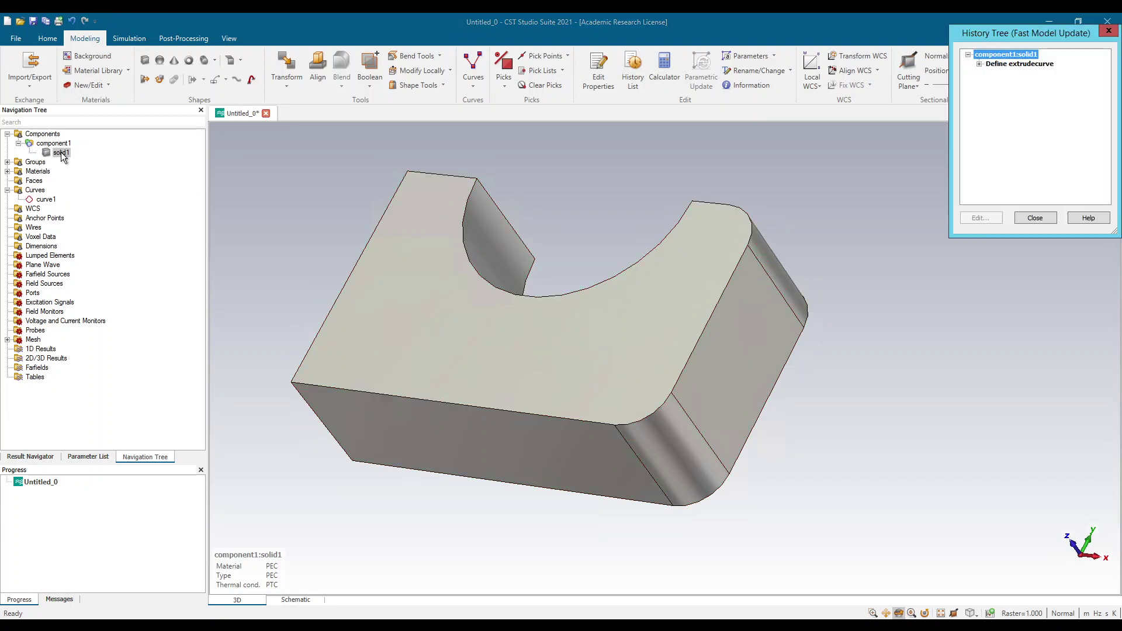
left_click(979, 64)
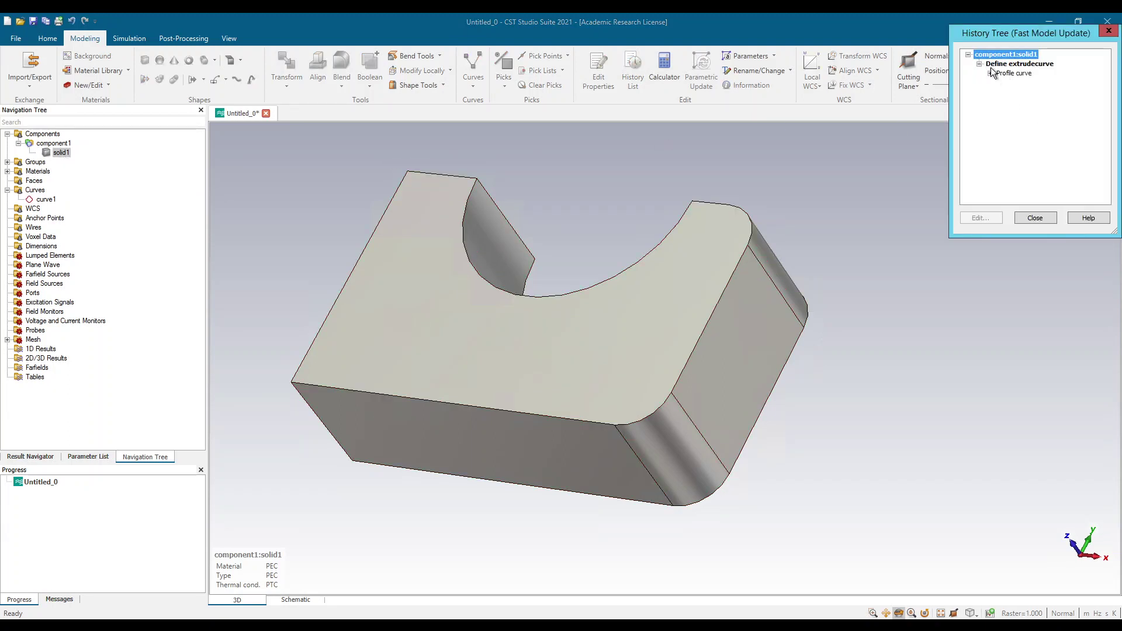
double_click(992, 66)
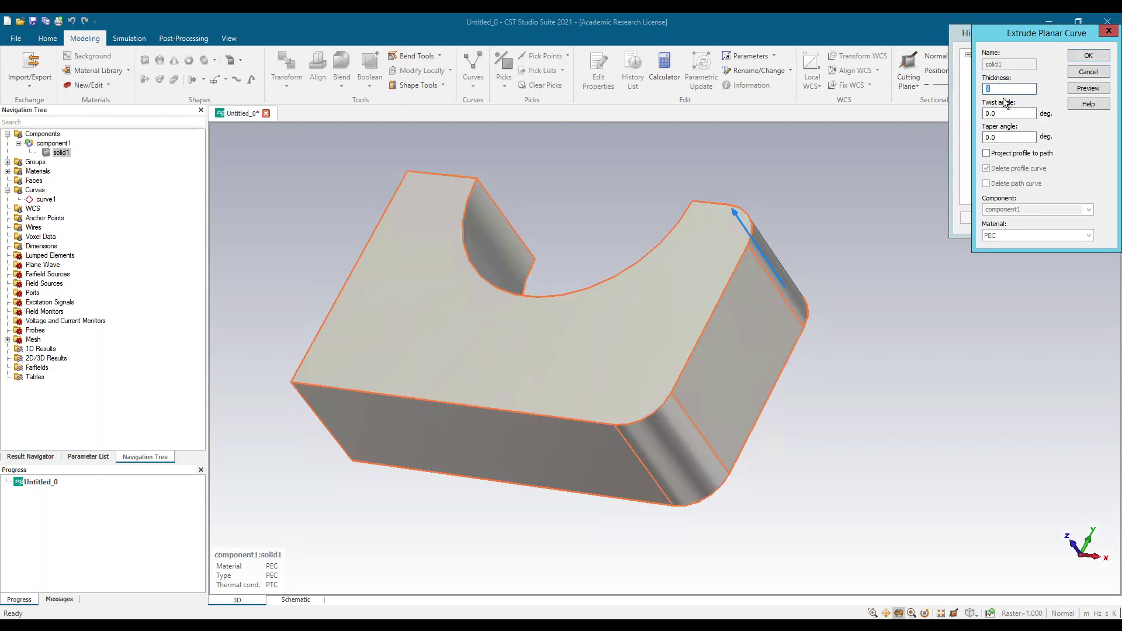
key("Tab")
type("4")
left_click(1074, 88)
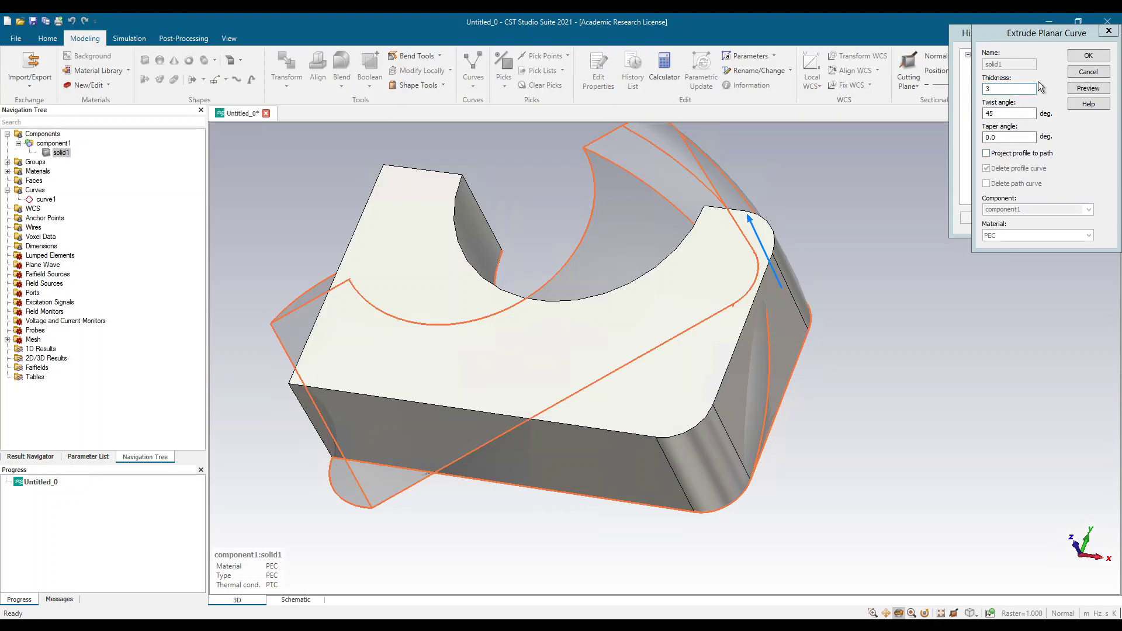
Step: Apply the 45-degree twist to solid1, close its history and inspect the twisted shape from another side
left_click(1088, 55)
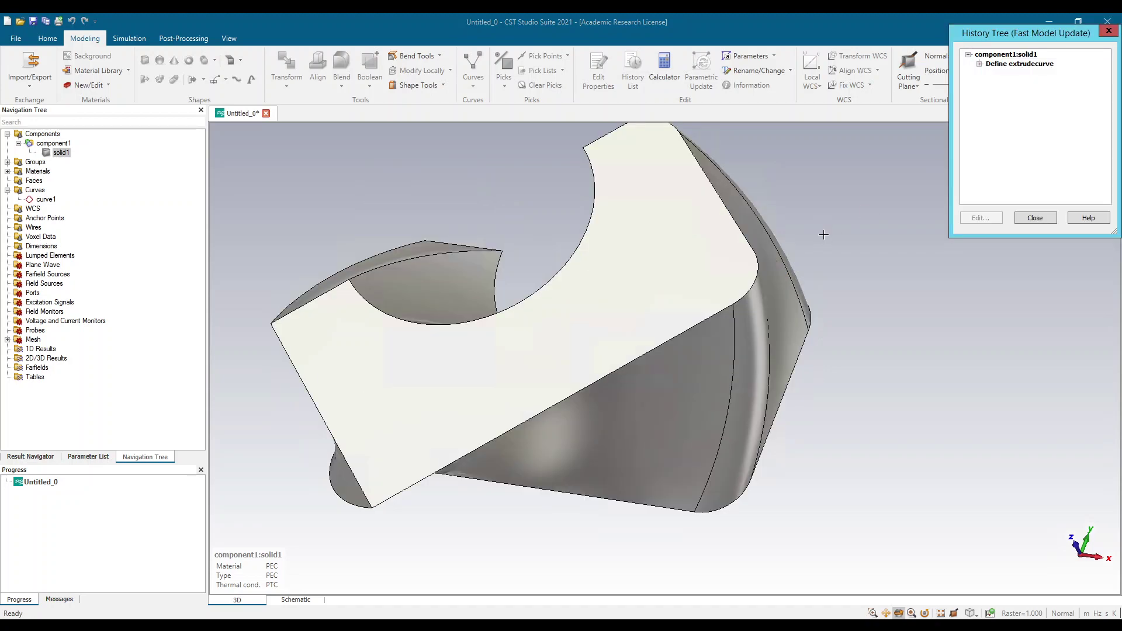
left_click(1035, 218)
mouse_move(836, 353)
left_mouse_down()
mouse_move(806, 265)
mouse_move(595, 381)
mouse_move(949, 345)
mouse_move(832, 349)
mouse_move(409, 263)
left_mouse_up()
Step: Reopen the extrusion definition in solid1's history, set the twist angle to 0 degrees and preview the shape
left_click(61, 154)
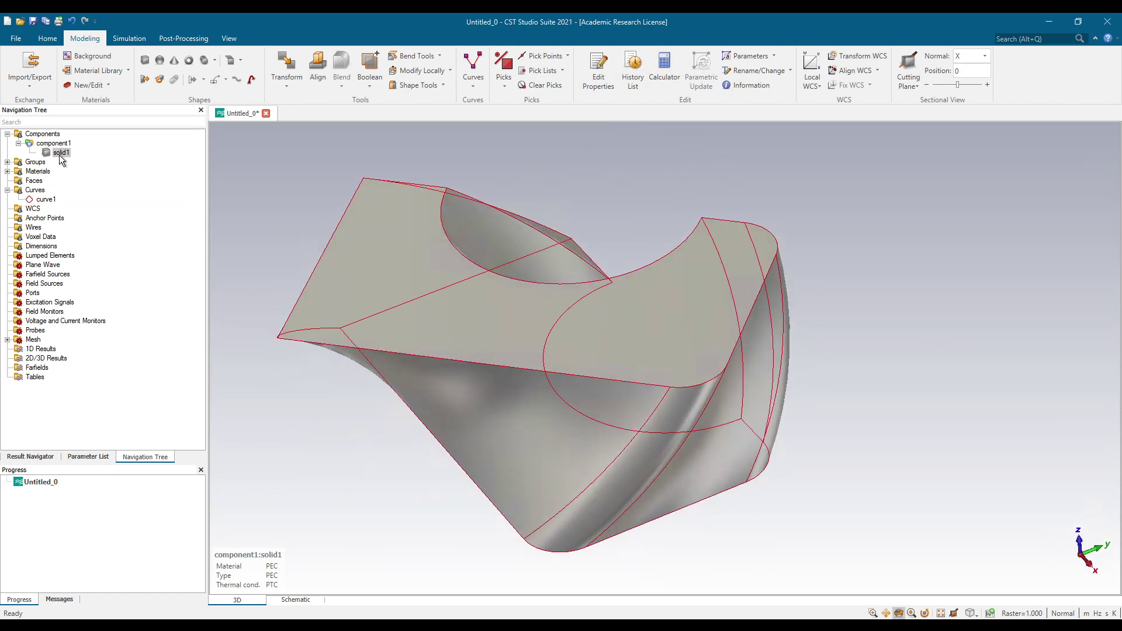
double_click(61, 154)
left_click(1009, 63)
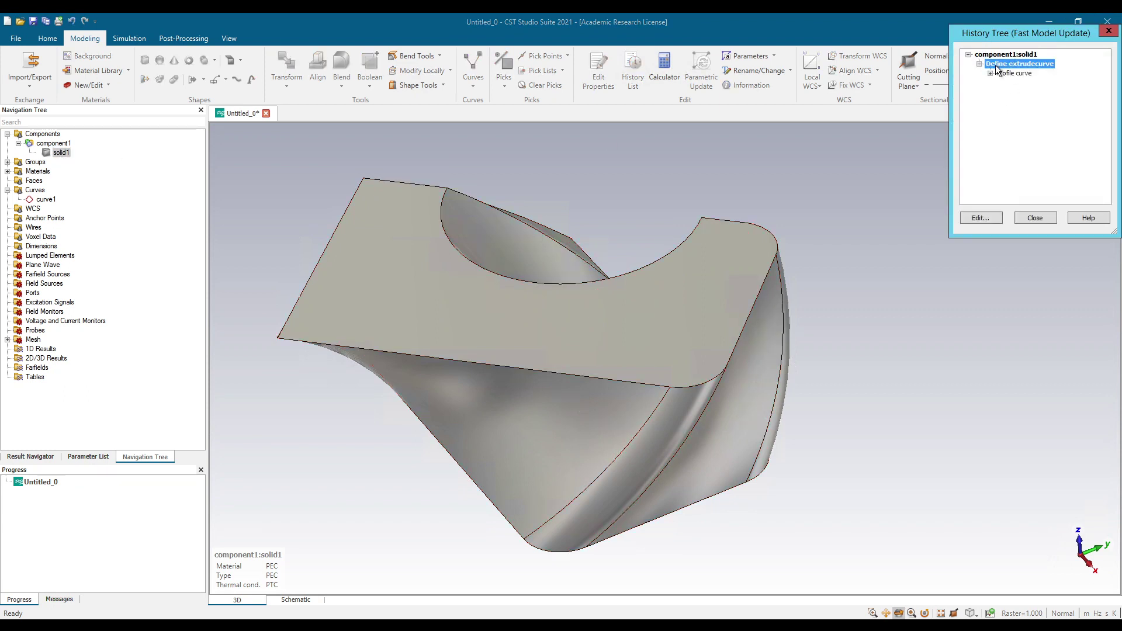
double_click(997, 68)
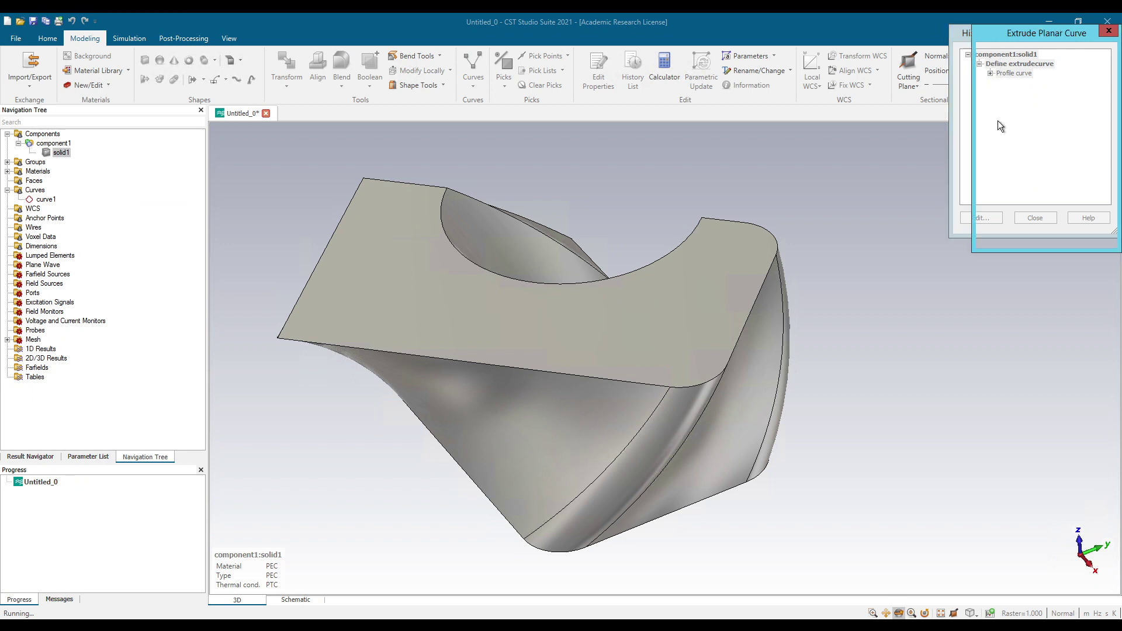
left_click_drag(996, 114, 965, 112)
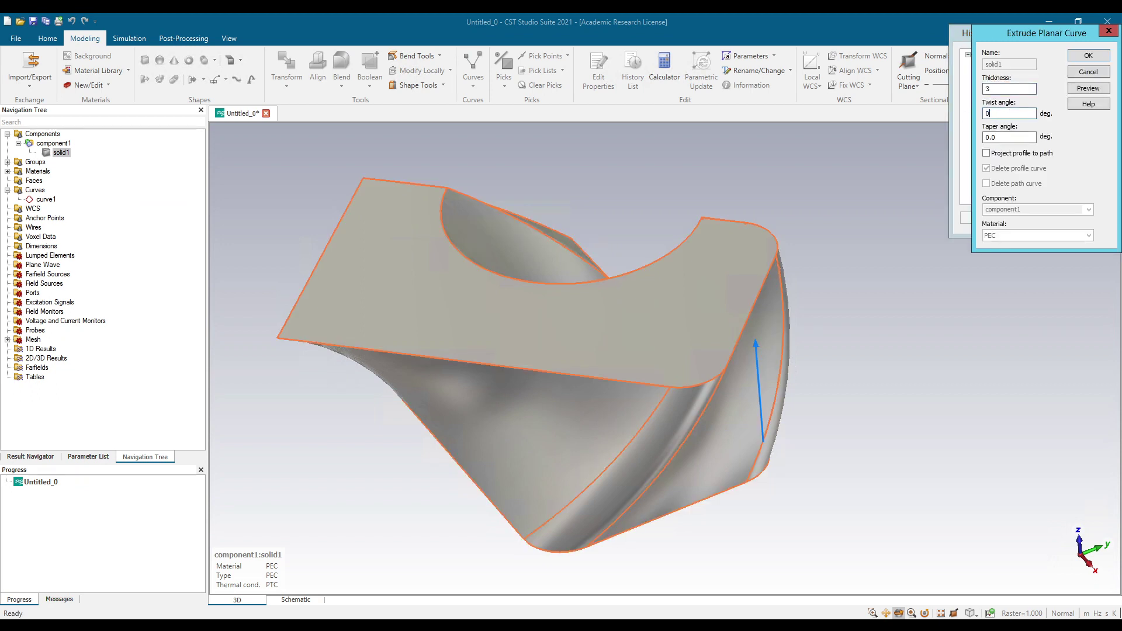
type("0")
left_click(1089, 89)
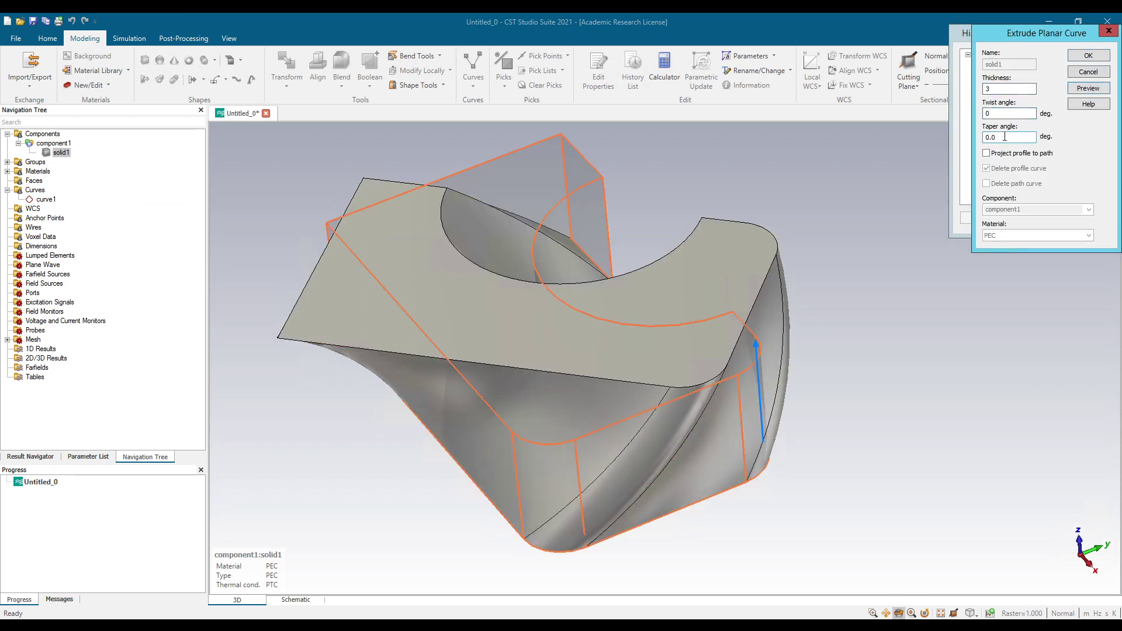
Step: Set the extrusion's taper angle to 10 degrees, preview it, apply it to solid1 and close the history
left_click(1006, 138)
left_click_drag(994, 138, 947, 138)
type("10")
left_click(1091, 88)
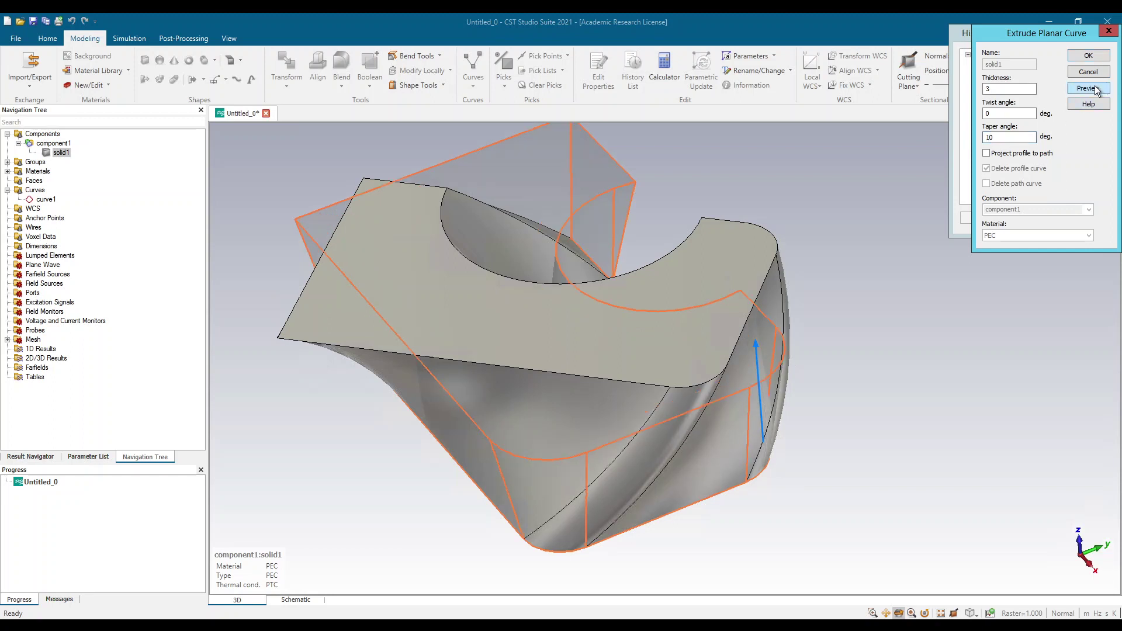
left_click(1089, 56)
left_click(1037, 218)
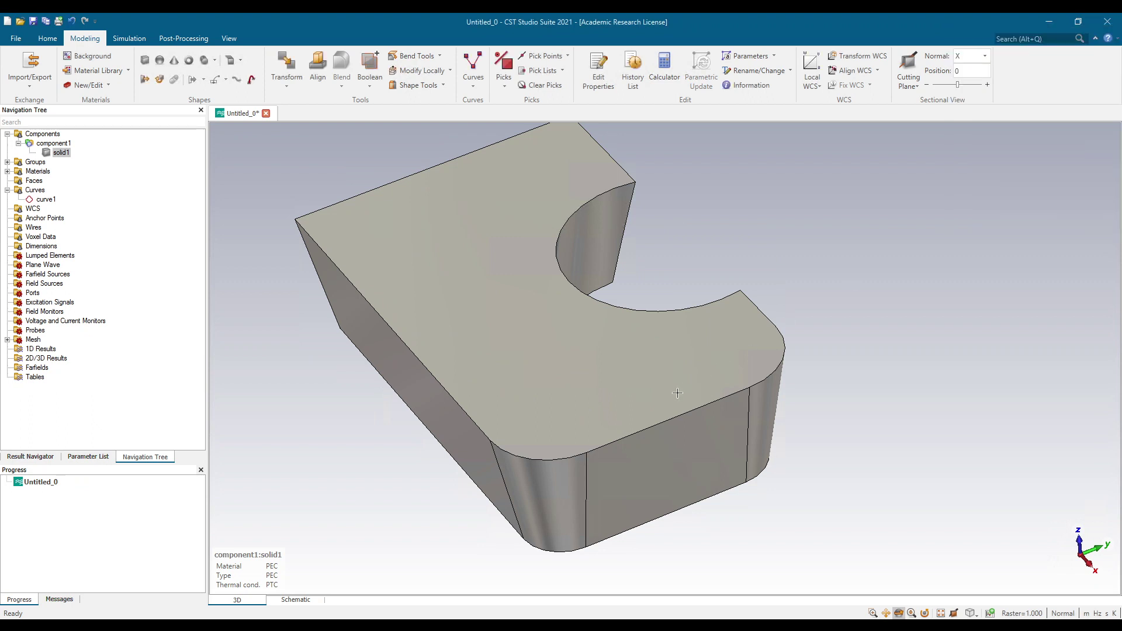
Step: Examine the tapered solid1 from different viewing angles
mouse_move(672, 292)
left_mouse_down()
mouse_move(676, 250)
mouse_move(635, 470)
mouse_move(637, 348)
mouse_move(627, 433)
left_mouse_up()
mouse_move(609, 470)
left_mouse_down()
mouse_move(602, 380)
mouse_move(534, 257)
mouse_move(438, 339)
mouse_move(814, 438)
mouse_move(1010, 437)
mouse_move(1009, 398)
mouse_move(925, 419)
mouse_move(813, 297)
left_mouse_up()
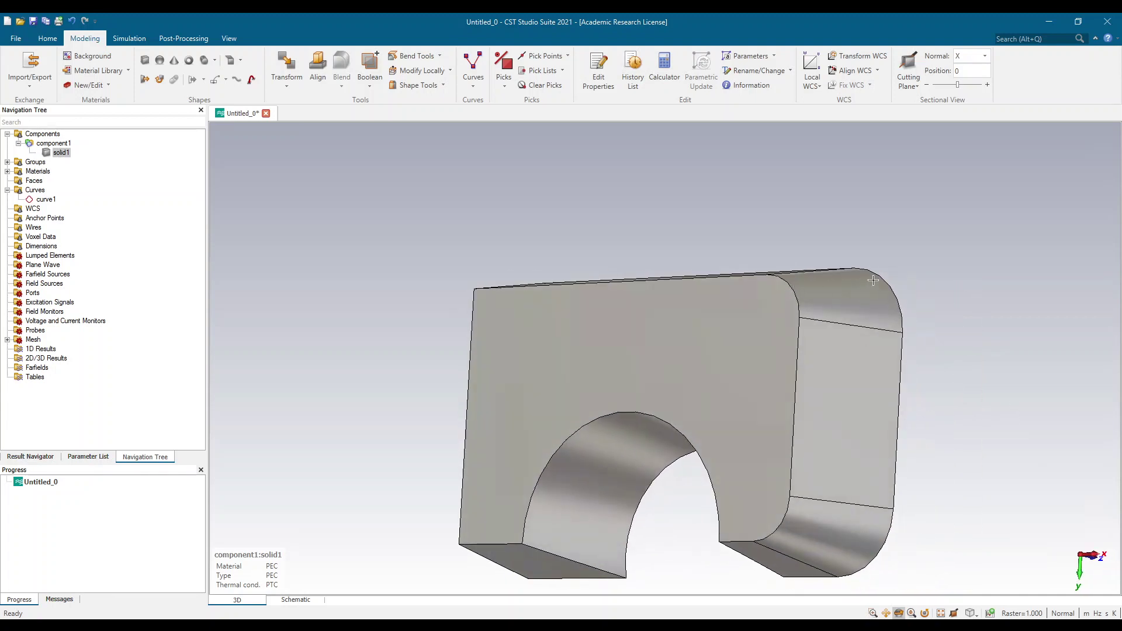
left_click_drag(811, 408, 906, 375)
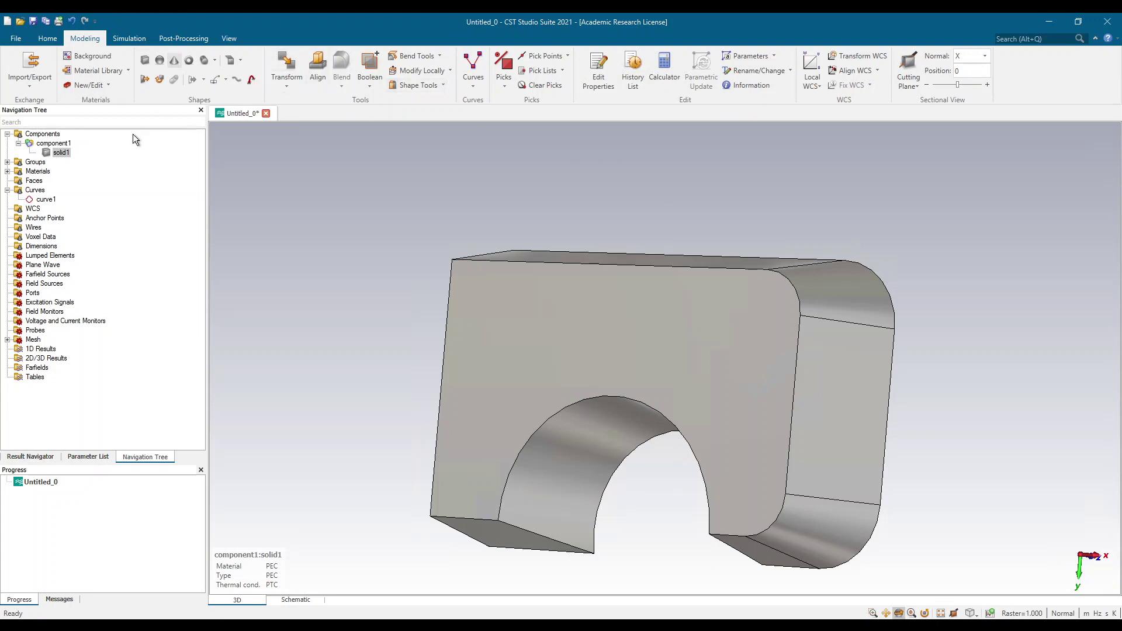
Step: Undo the extrusion of solid1 to return to the bare curve1 profile
left_click(82, 155)
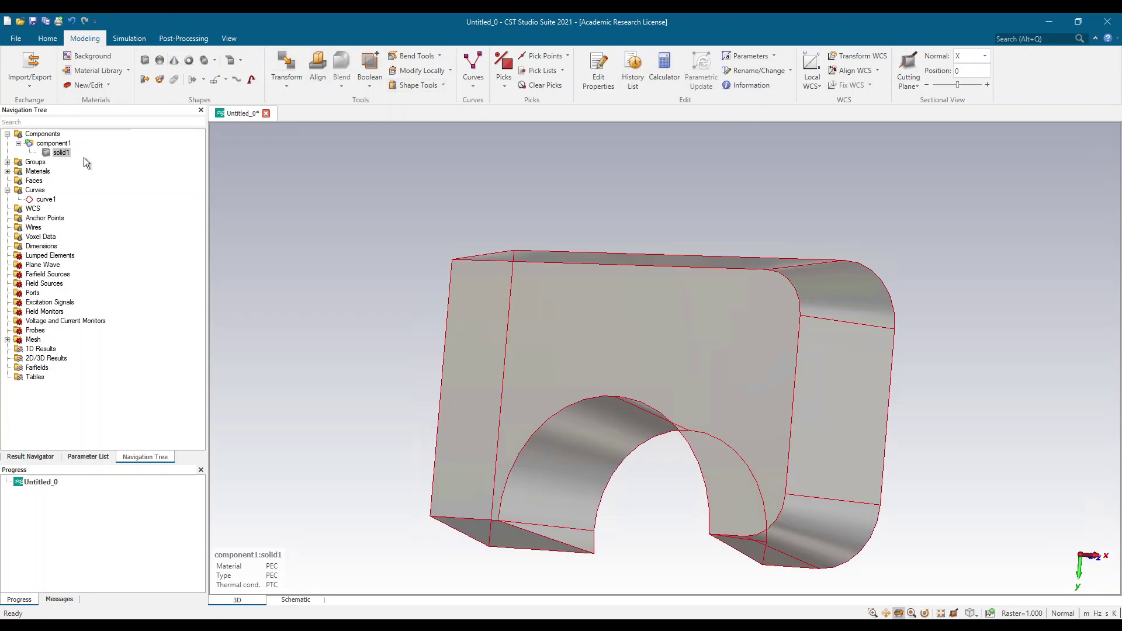
left_click(72, 24)
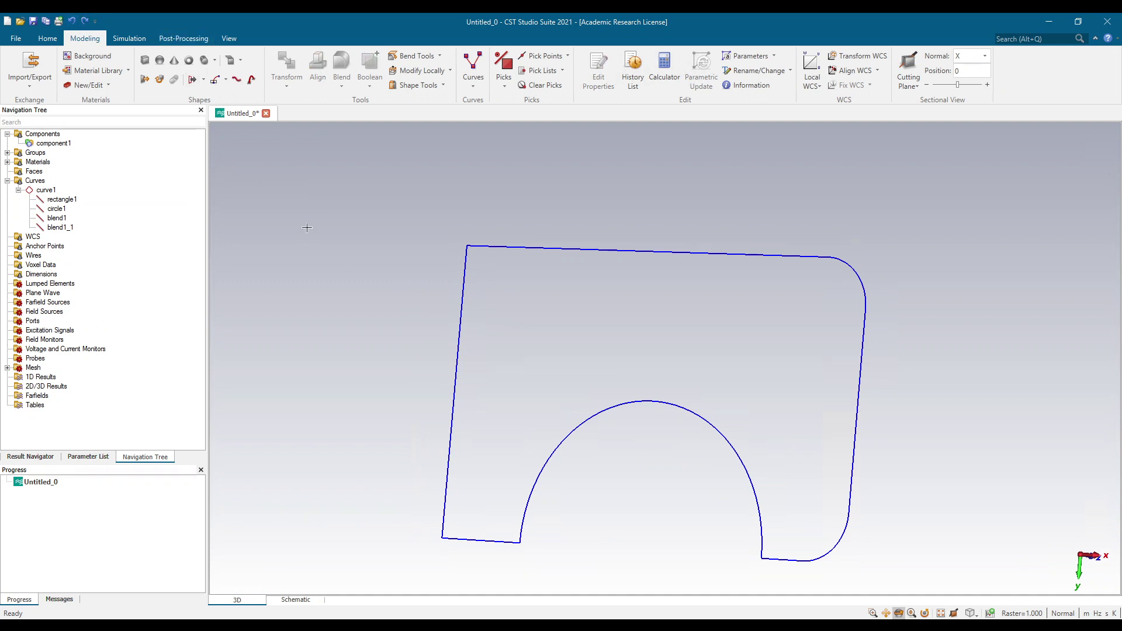
left_click(204, 81)
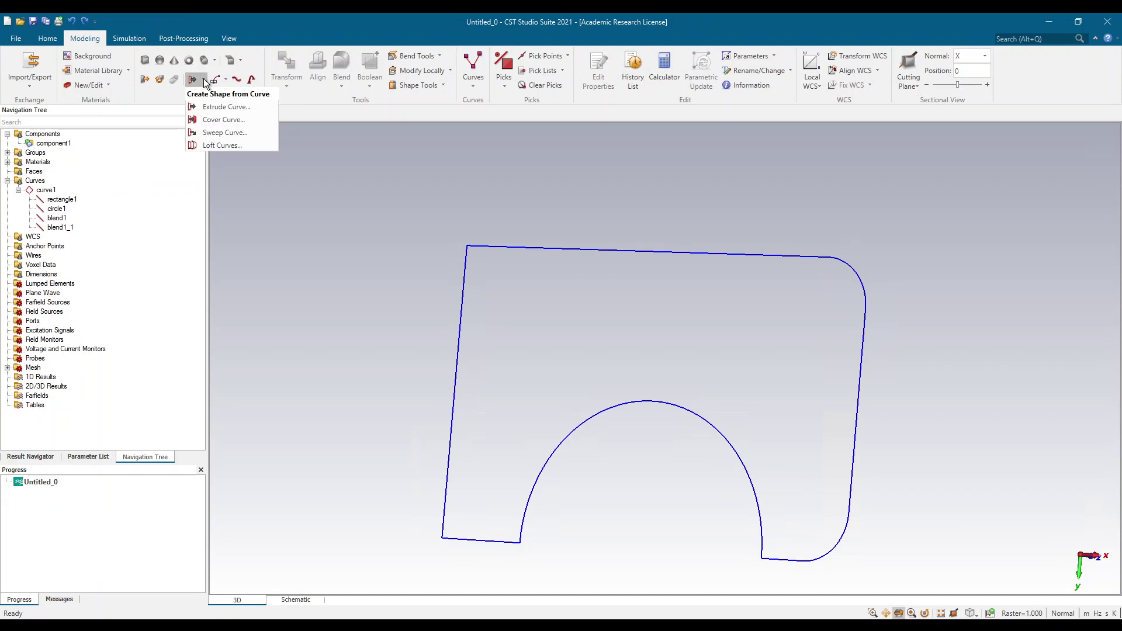
left_click(425, 319)
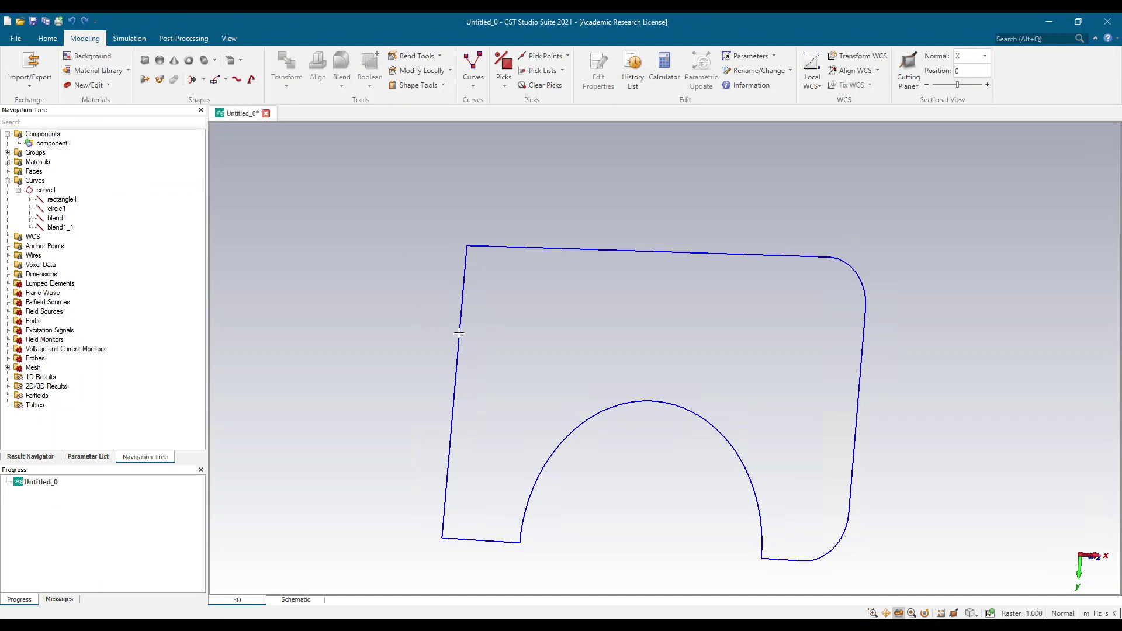
mouse_move(459, 333)
left_mouse_down()
mouse_move(747, 420)
mouse_move(909, 301)
mouse_move(842, 340)
mouse_move(806, 423)
left_mouse_up()
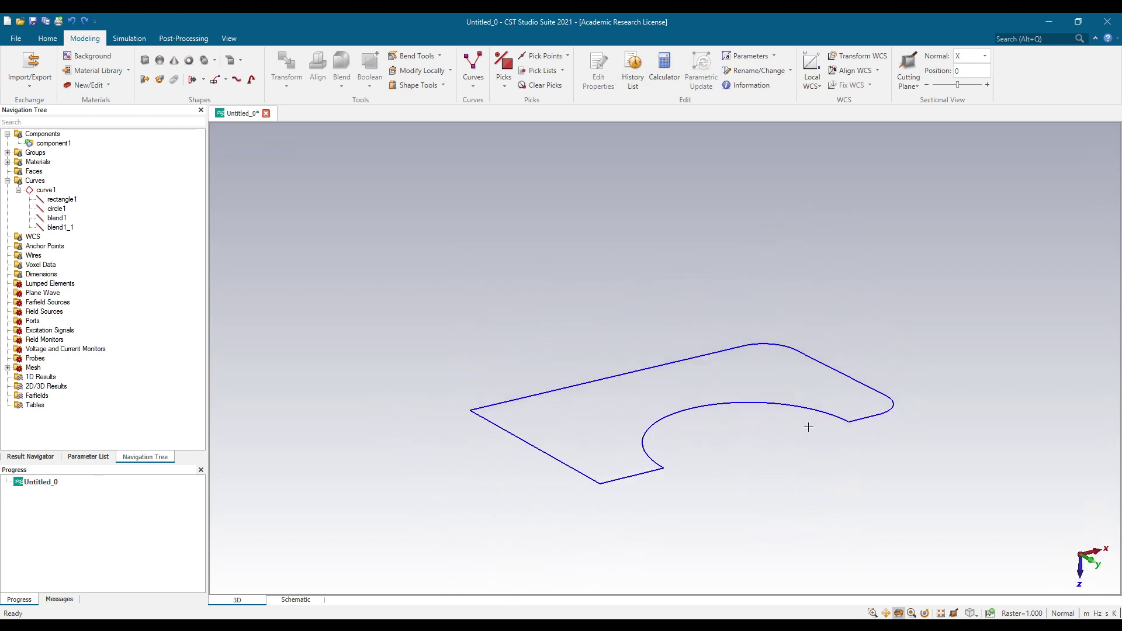
Step: Add a second, empty curve to the Curves folder and select it as the active curve
left_click(31, 180)
right_click(32, 181)
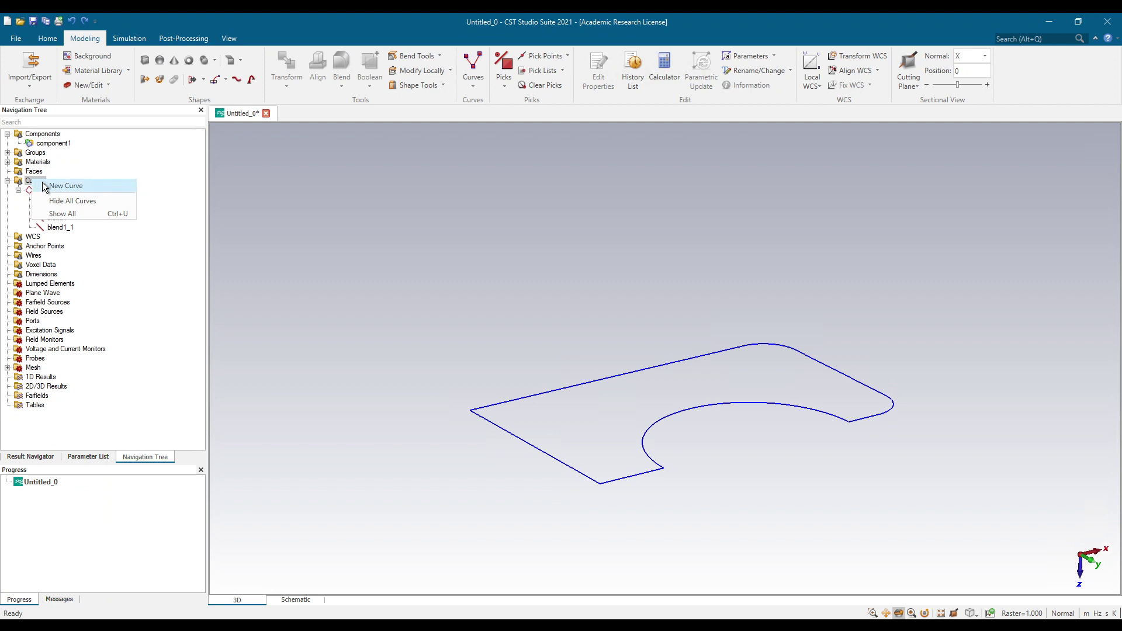
left_click(44, 185)
left_click(53, 238)
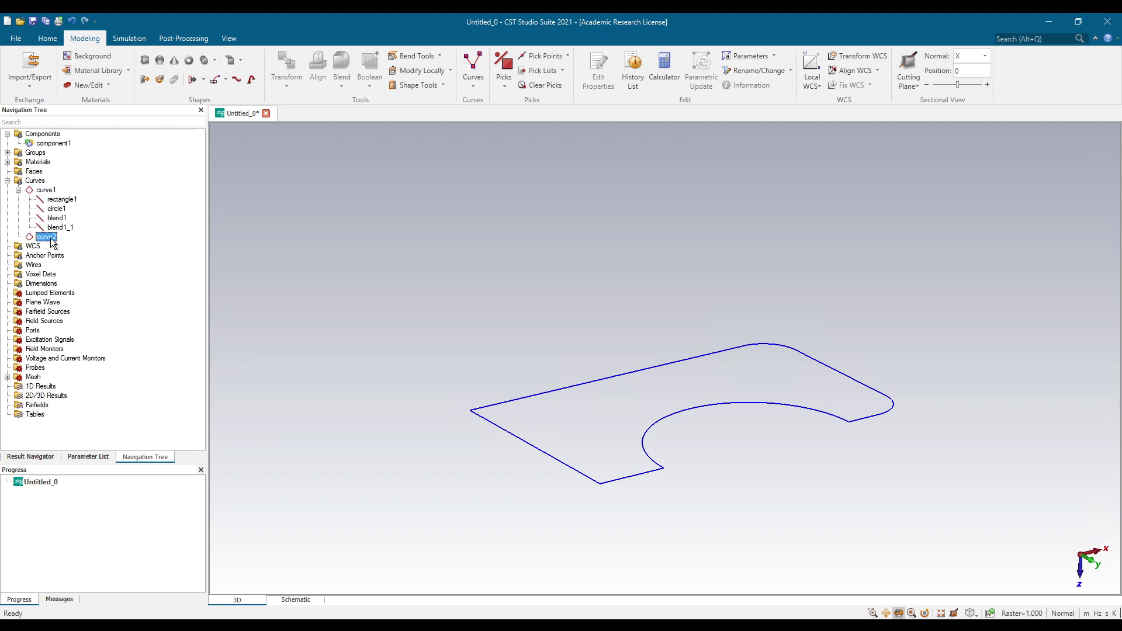
Step: Start a clockwise arc in curve2 through numeric entry, with its center at X 0 and Y 0
left_click(472, 87)
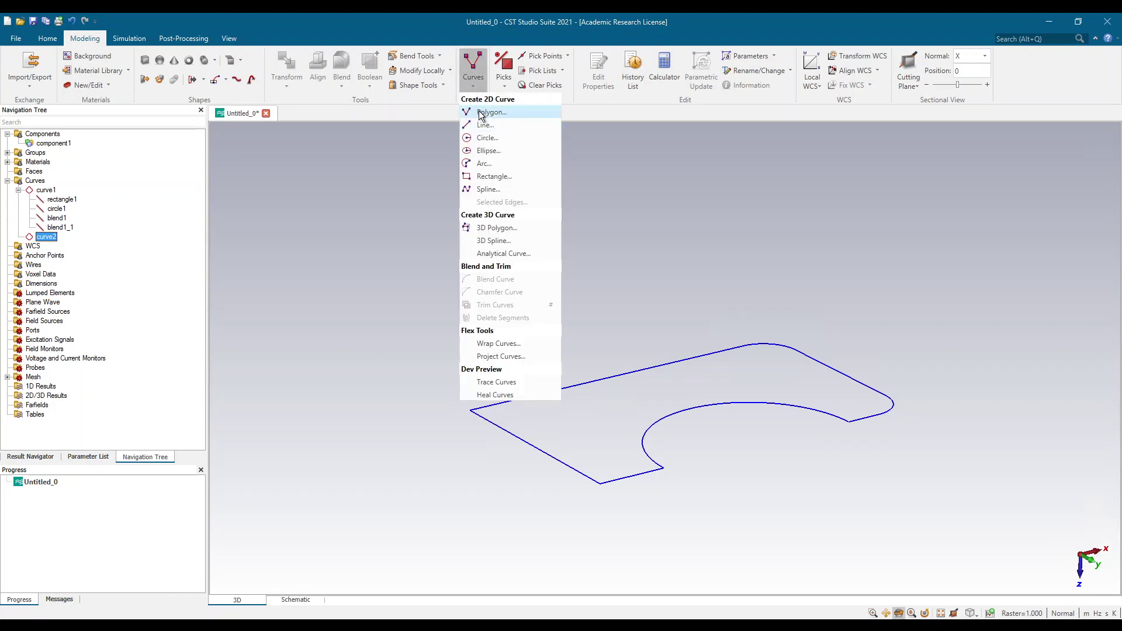
left_click(491, 166)
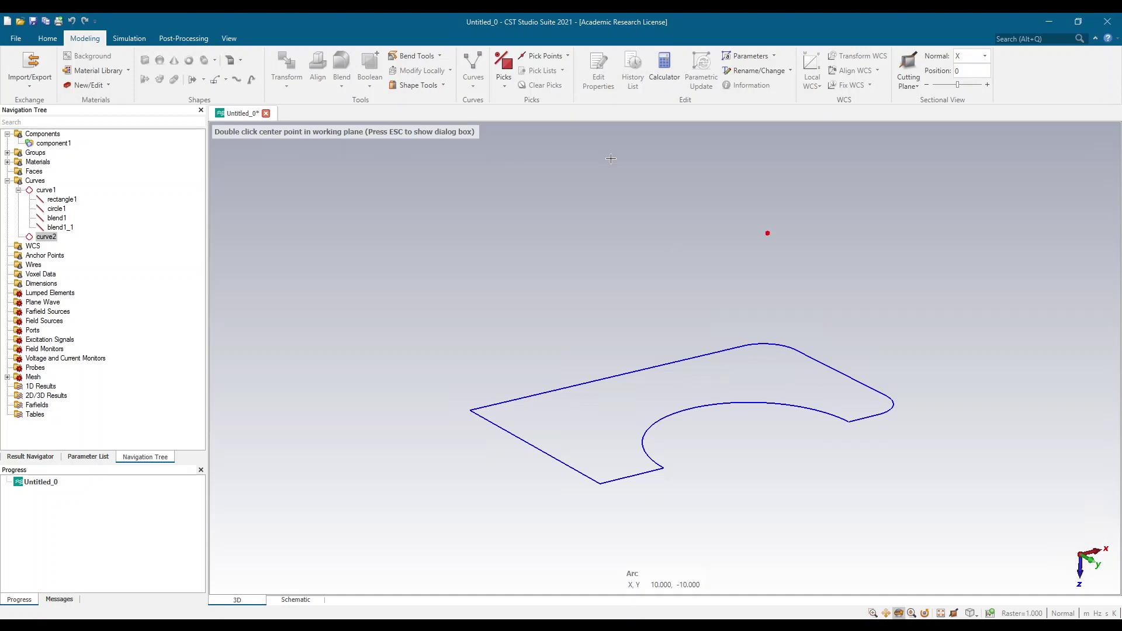
key("Escape")
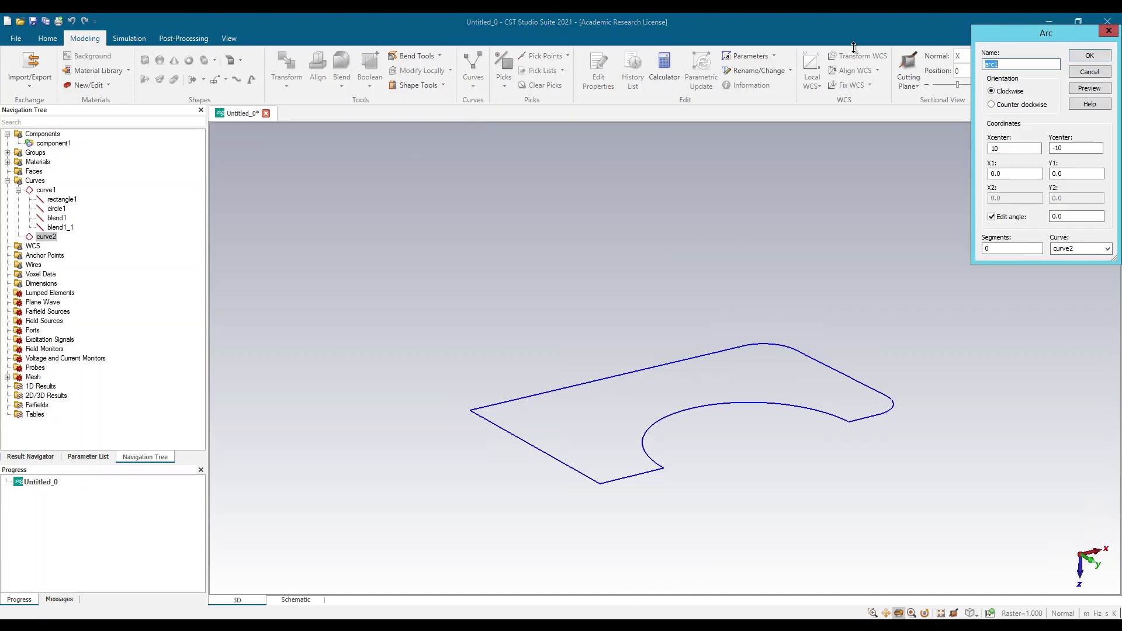
left_click_drag(1022, 32, 846, 156)
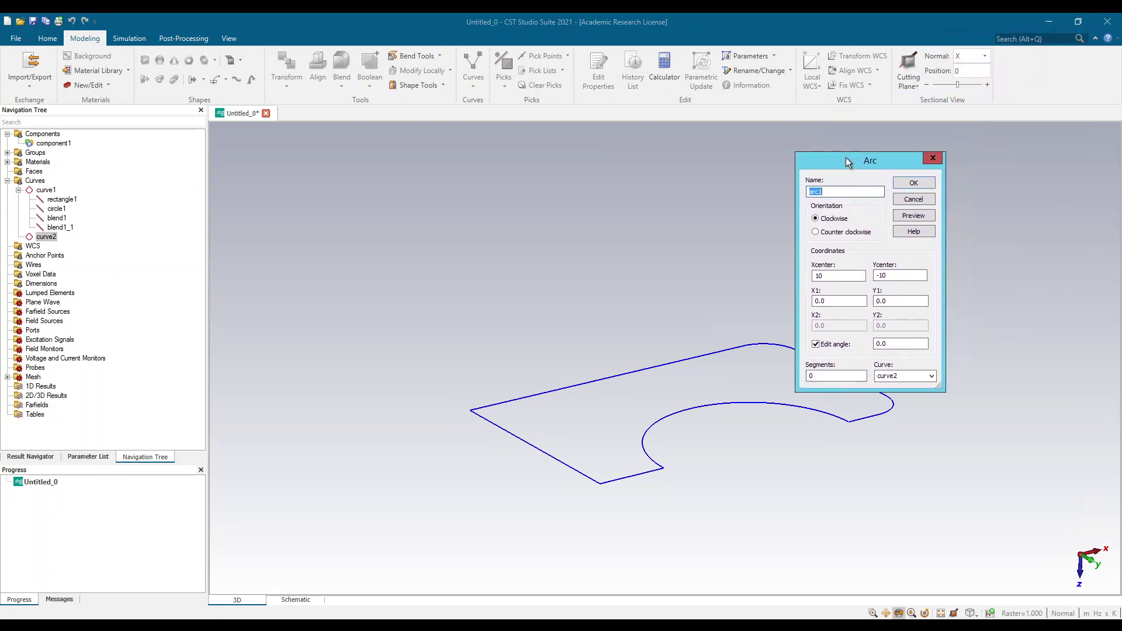
double_click(843, 274)
type("0")
double_click(894, 275)
type("0")
Step: Set the arc's Y1 coordinate to 5 and its angle to 180 degrees, preview it and create the arc
double_click(893, 301)
type("5")
double_click(882, 344)
type("180")
left_click(914, 215)
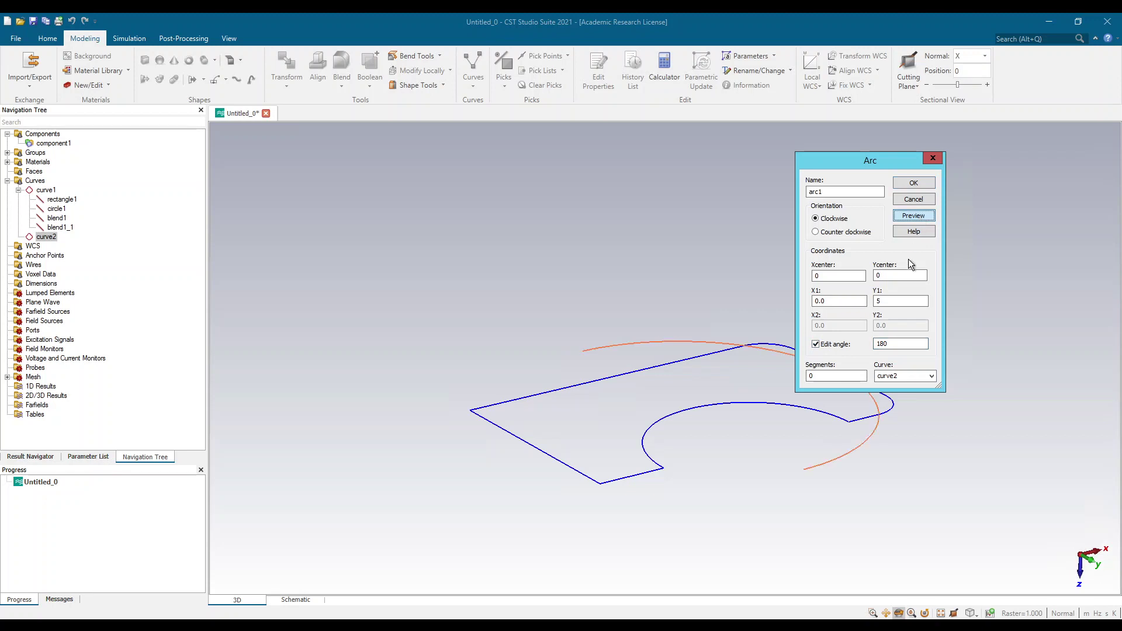
left_click_drag(909, 473, 915, 546)
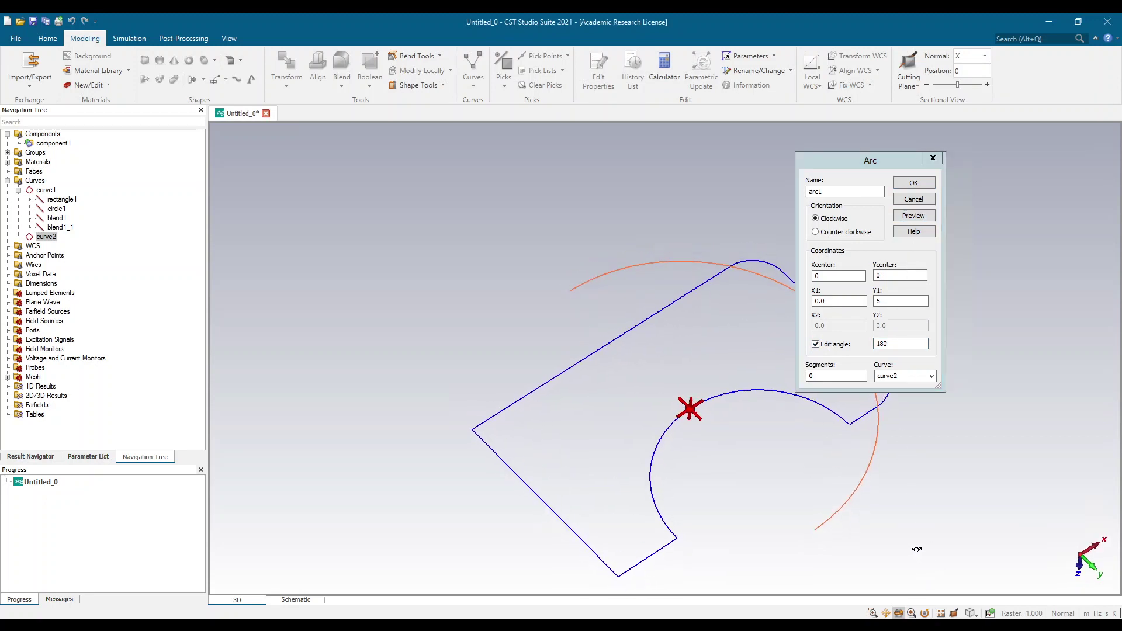
left_click(914, 184)
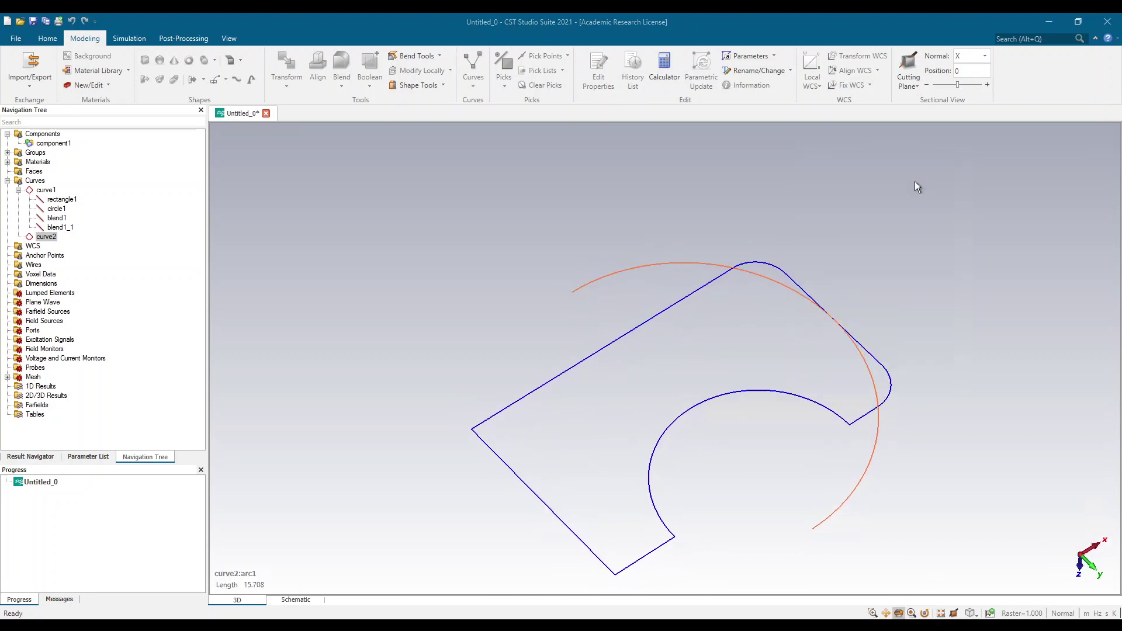
Step: Examine the curve1 profile and the arc in curve2 separately, checking the arc's orientation against the working plane grid
left_click(36, 181)
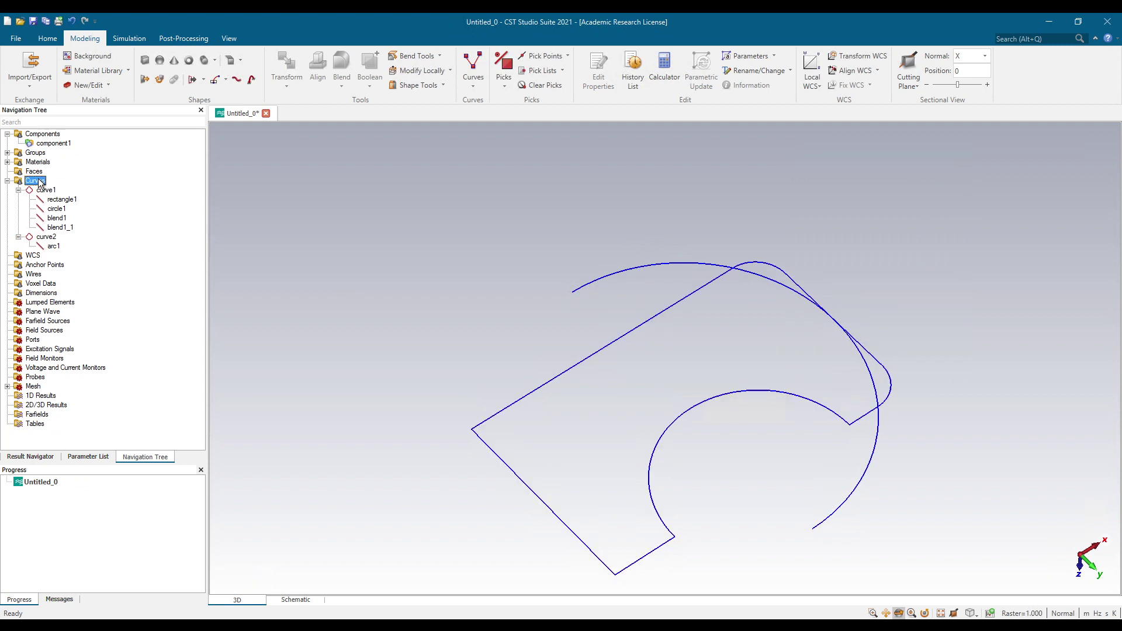
left_click(48, 191)
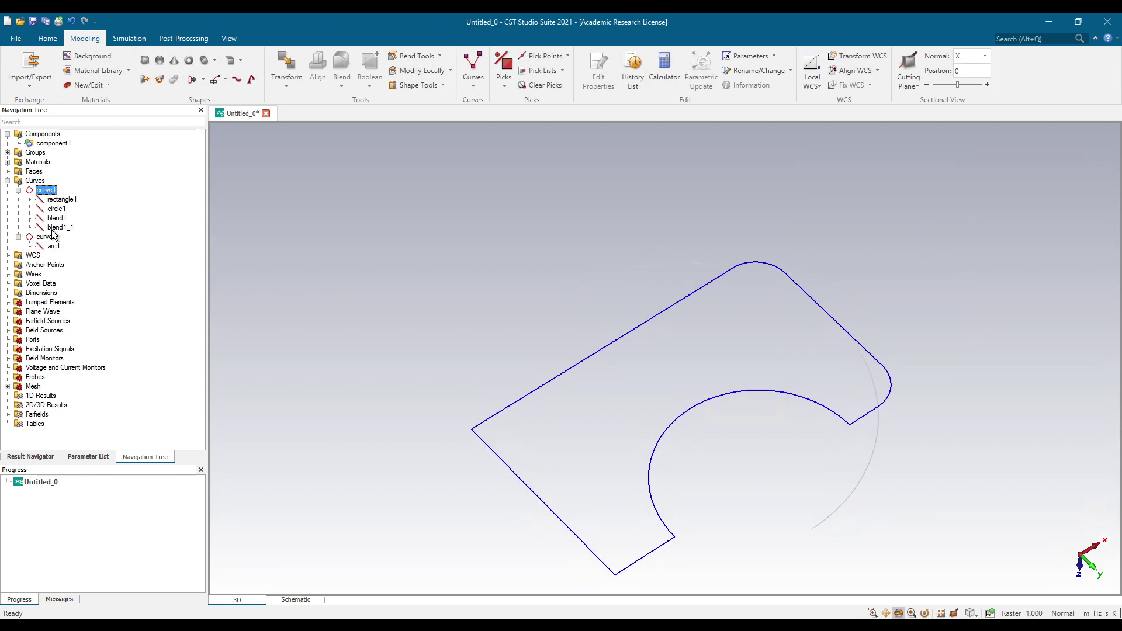
left_click(54, 245)
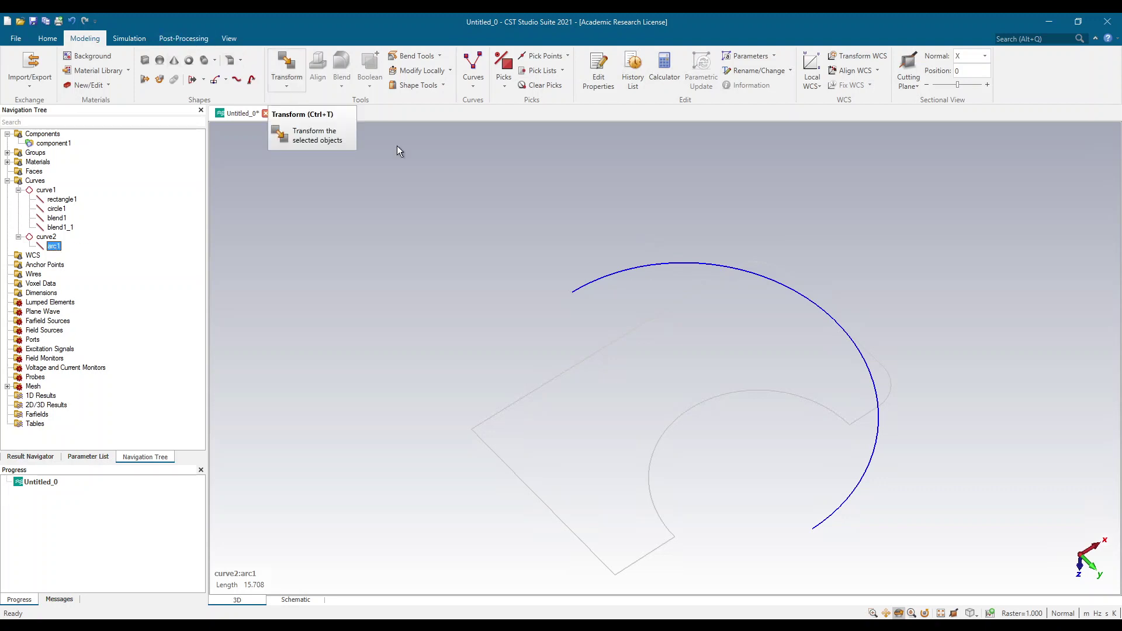
left_click(229, 38)
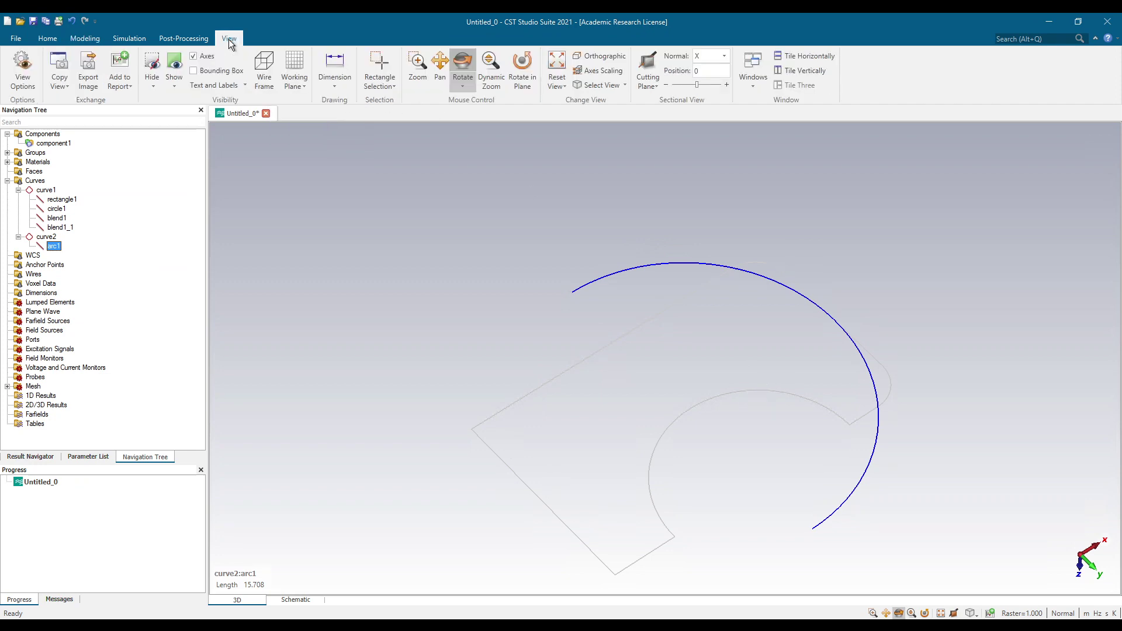
left_click(294, 64)
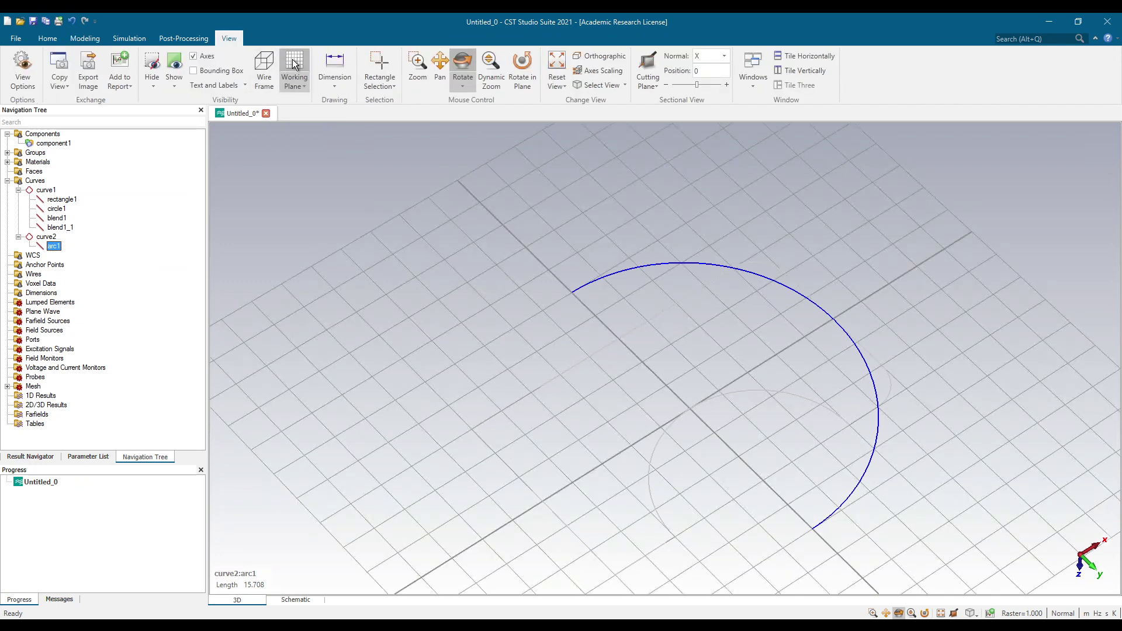
left_click(294, 64)
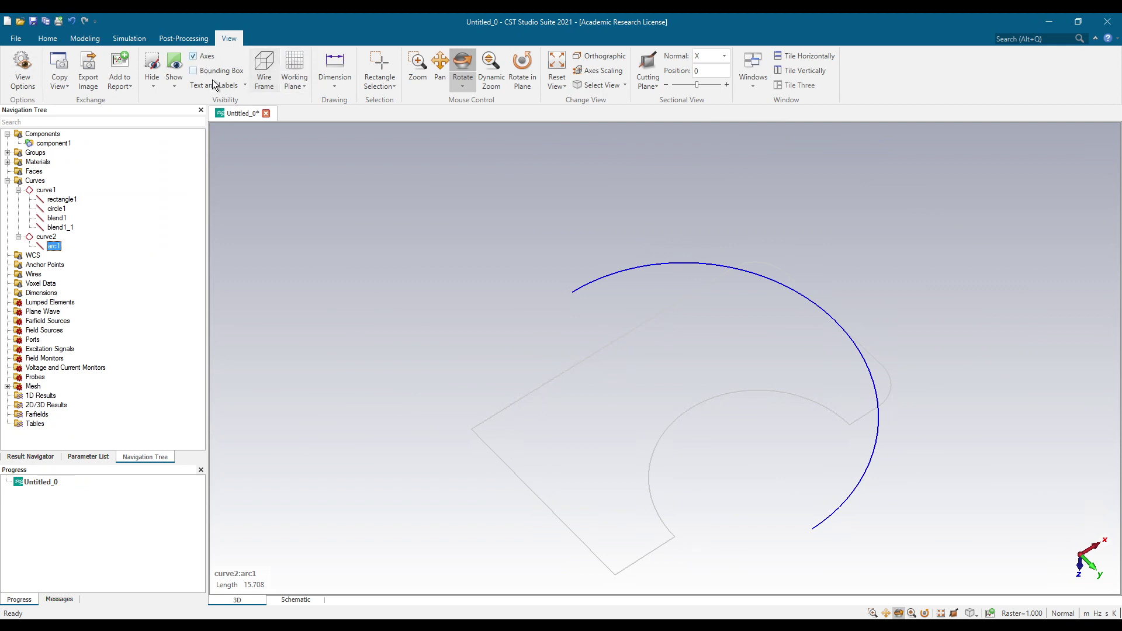
Step: Rotate arc1 in curve2 by 90 degrees about the Y axis, preview it, apply it and view both curves together
right_click(55, 247)
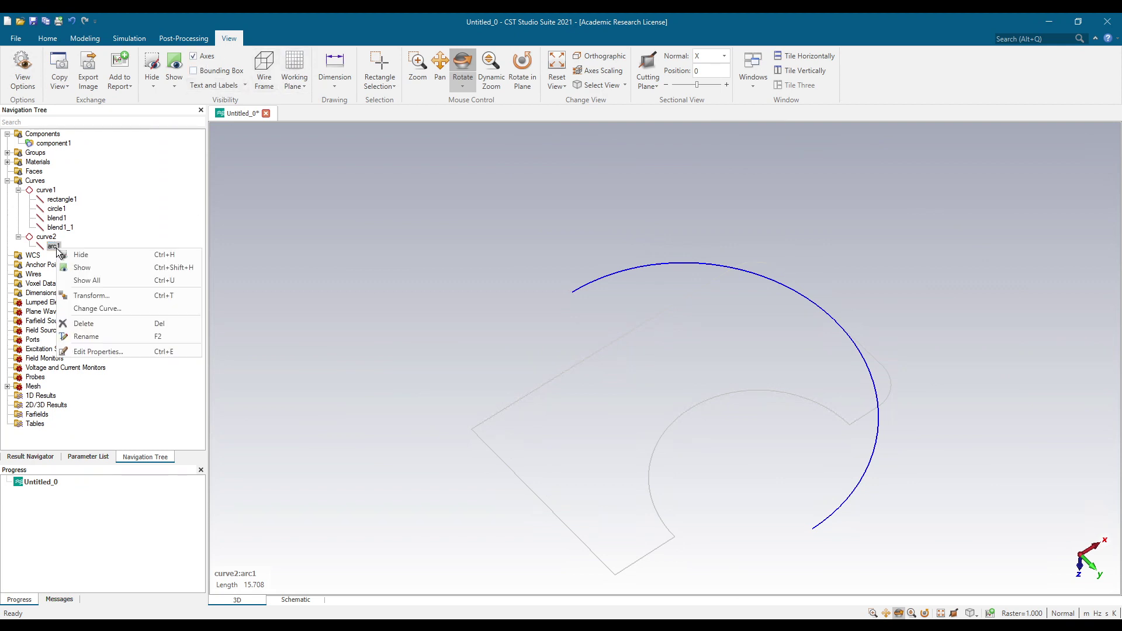
left_click(90, 295)
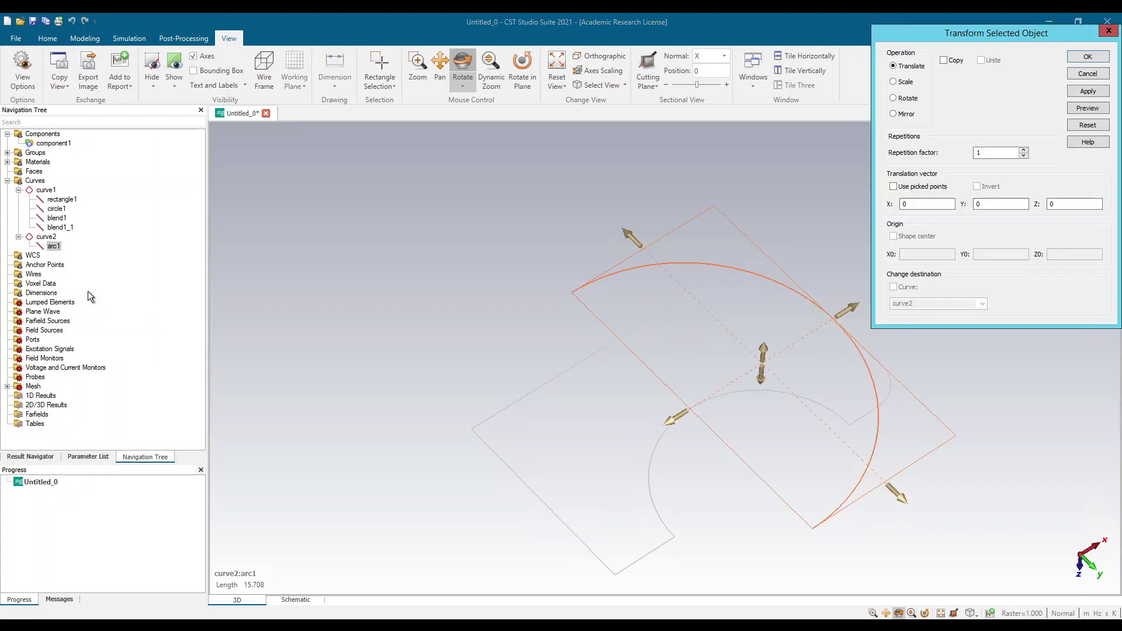
left_click(909, 99)
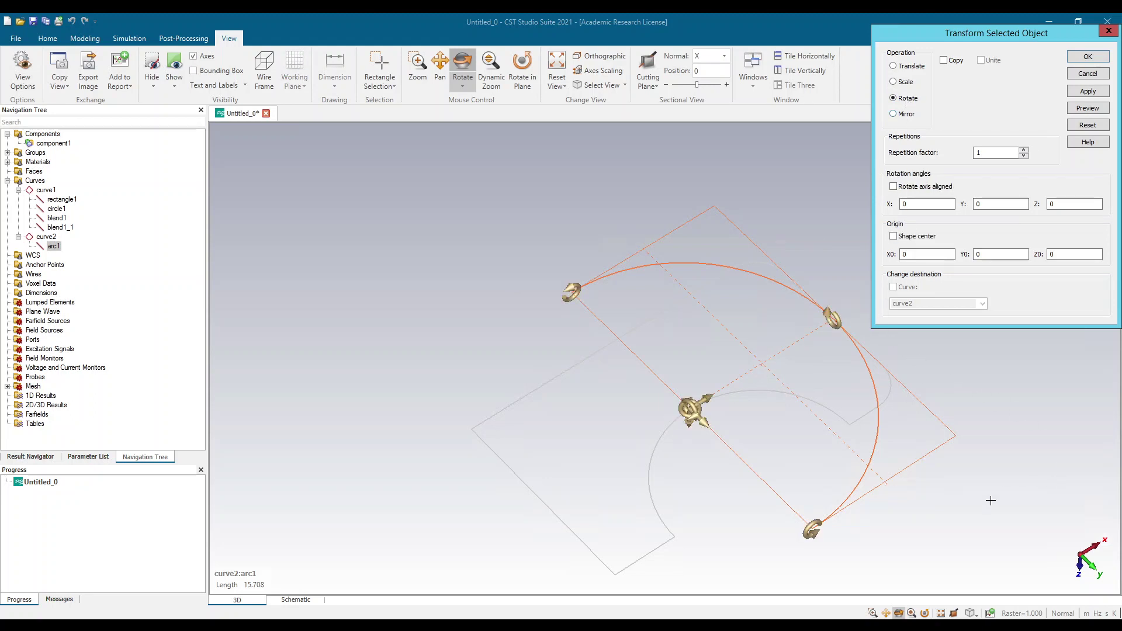
left_click_drag(991, 501, 1031, 367)
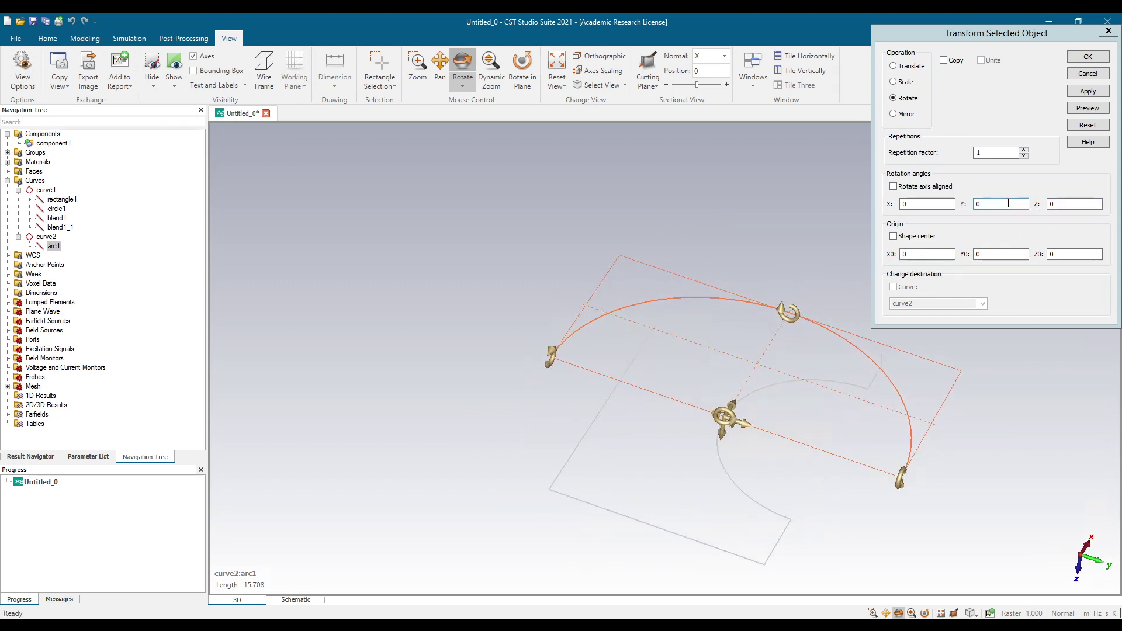
left_click(1008, 203)
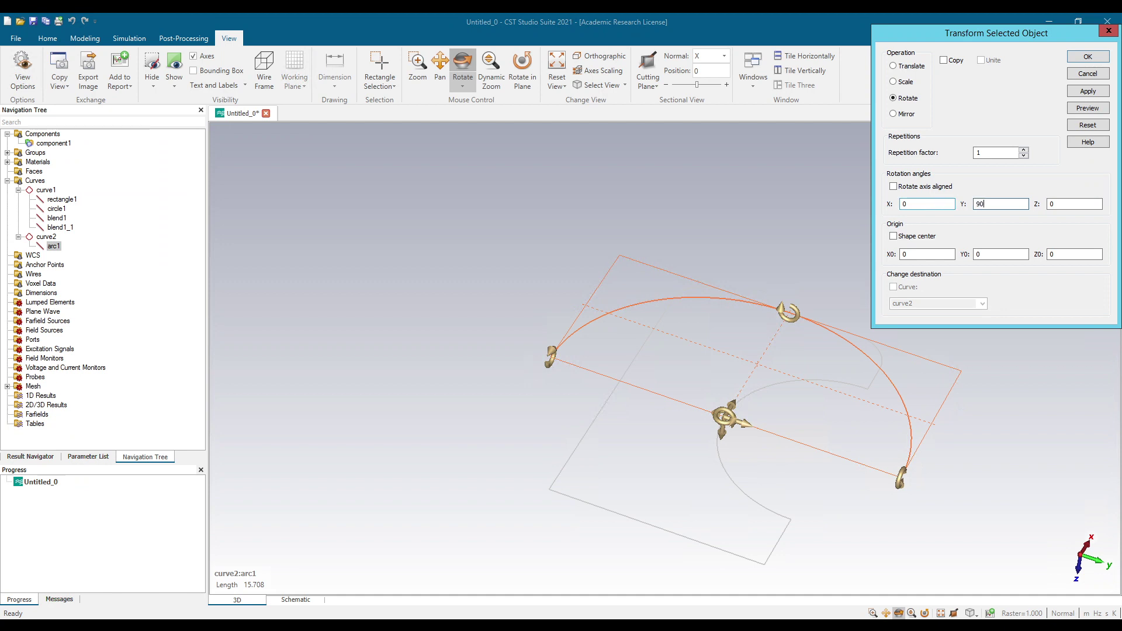
left_click(1087, 109)
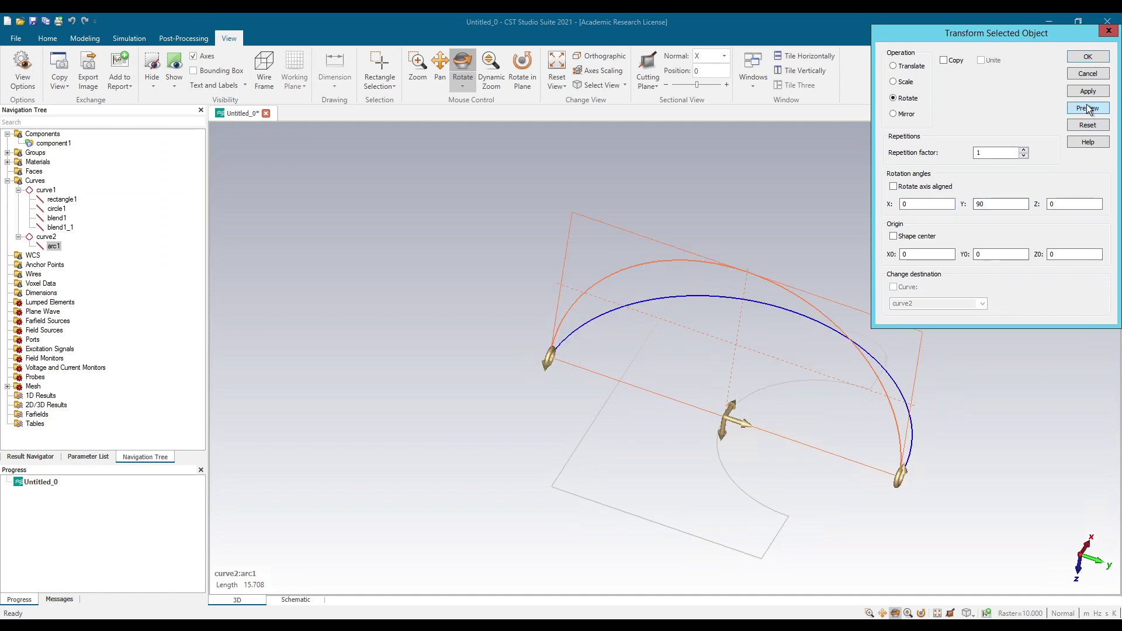
left_click(1087, 73)
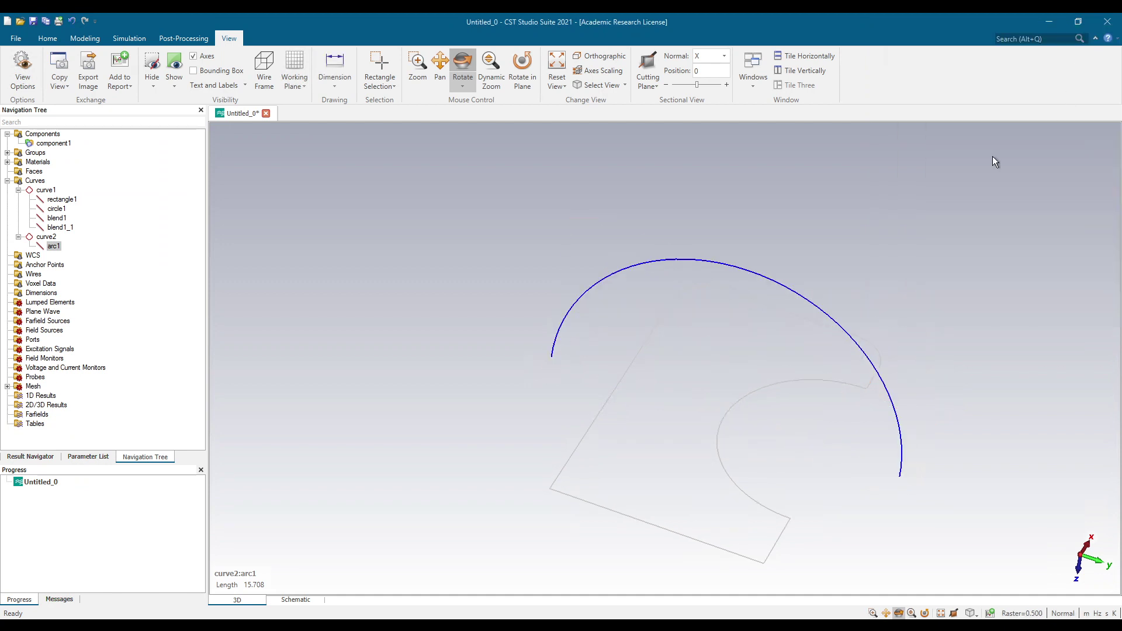
left_click(52, 135)
left_click_drag(760, 432, 847, 436)
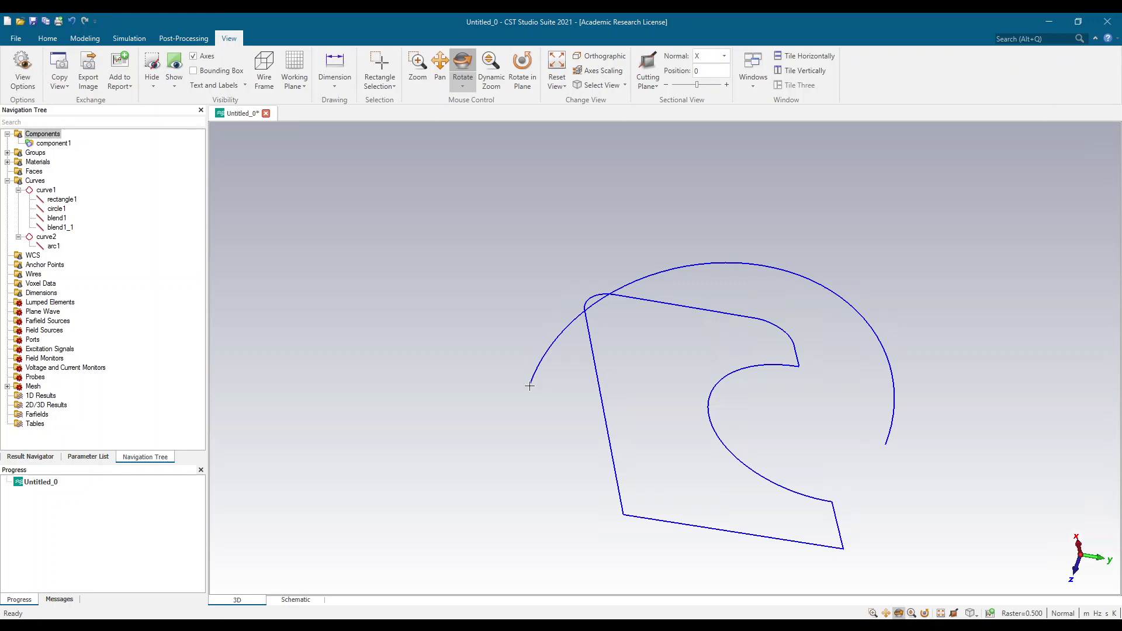
Step: Start a translate transform on arc1 and preview a shift of 10 along Y
left_click(54, 246)
right_click(53, 246)
left_click(123, 297)
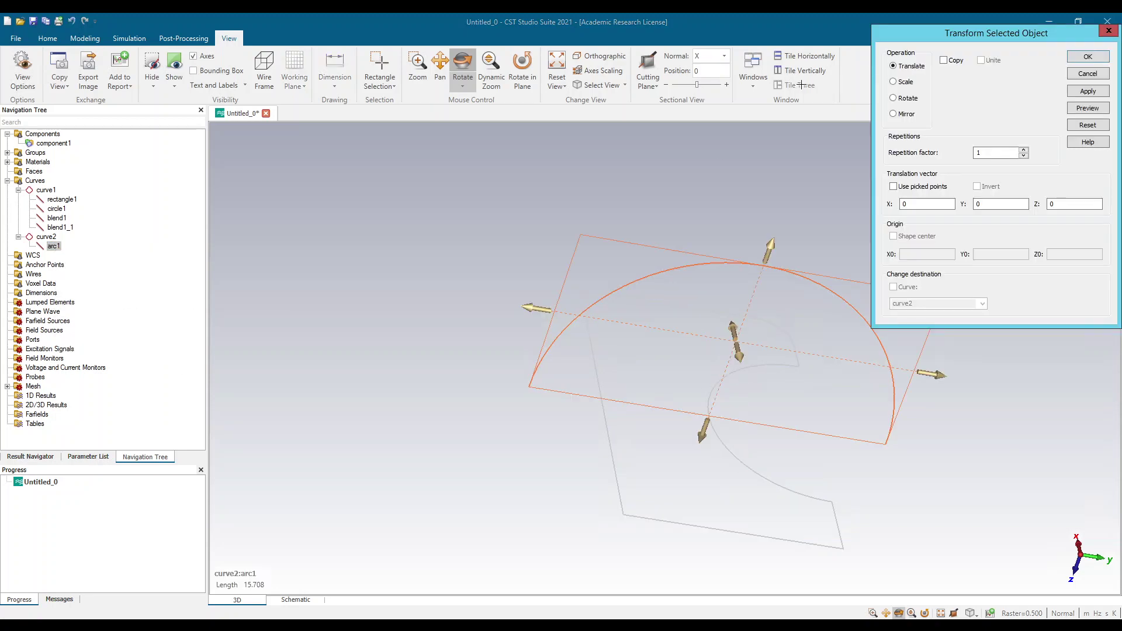
left_click_drag(915, 33, 197, 100)
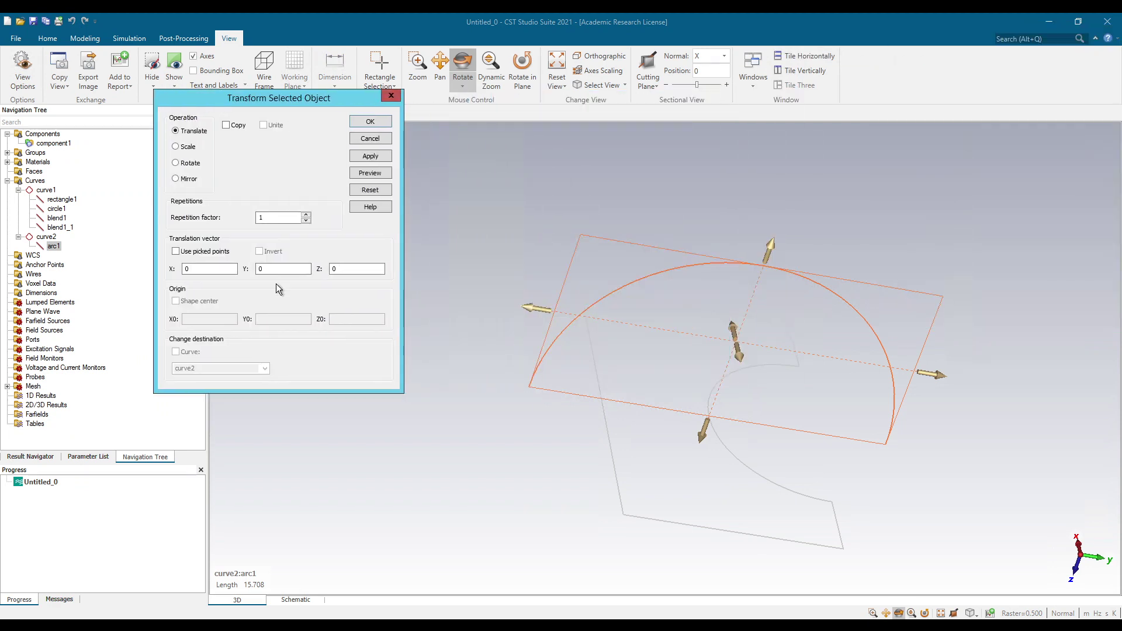
double_click(273, 268)
type("10")
left_click(357, 174)
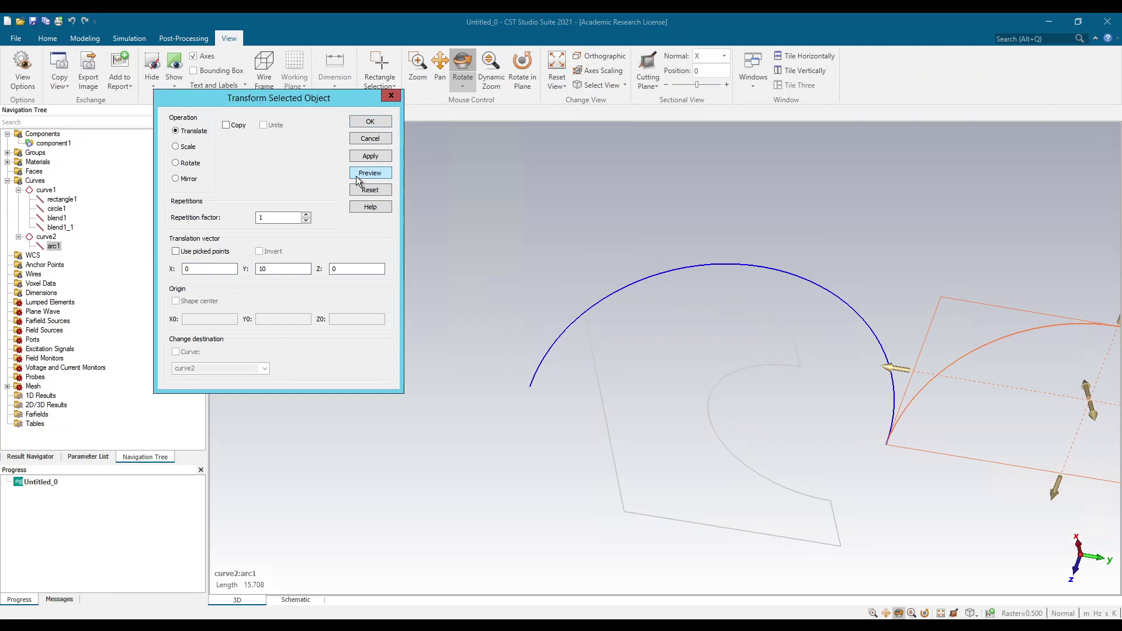
Step: Set the arc's Y translation to 5, preview and apply it, and view its position relative to the profile
double_click(259, 269)
type("5")
left_click(371, 173)
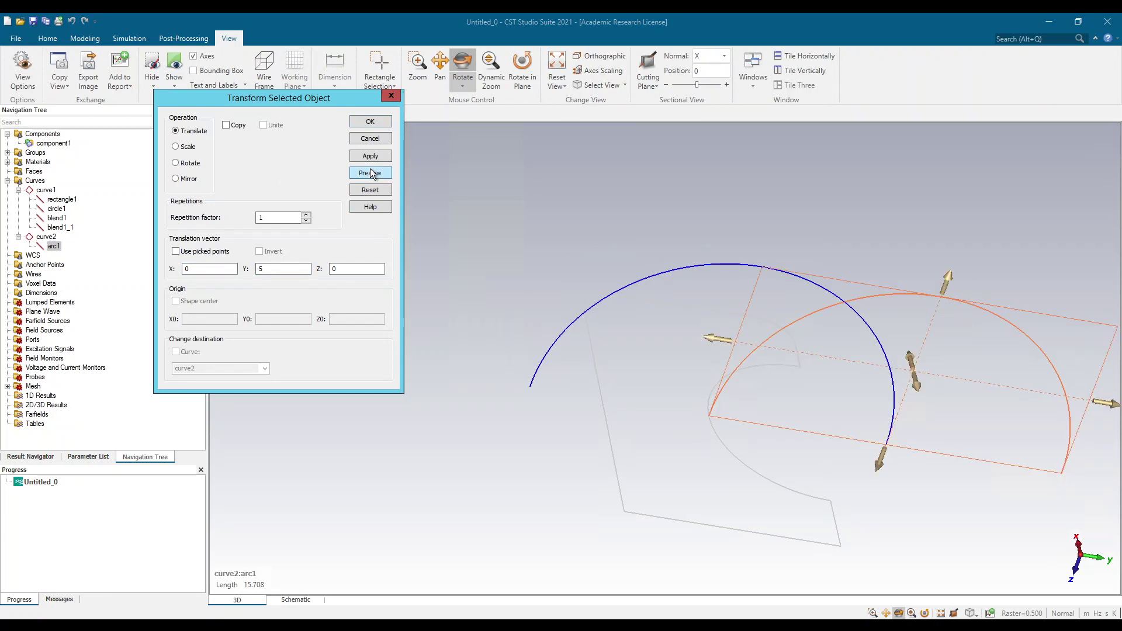
left_click(369, 120)
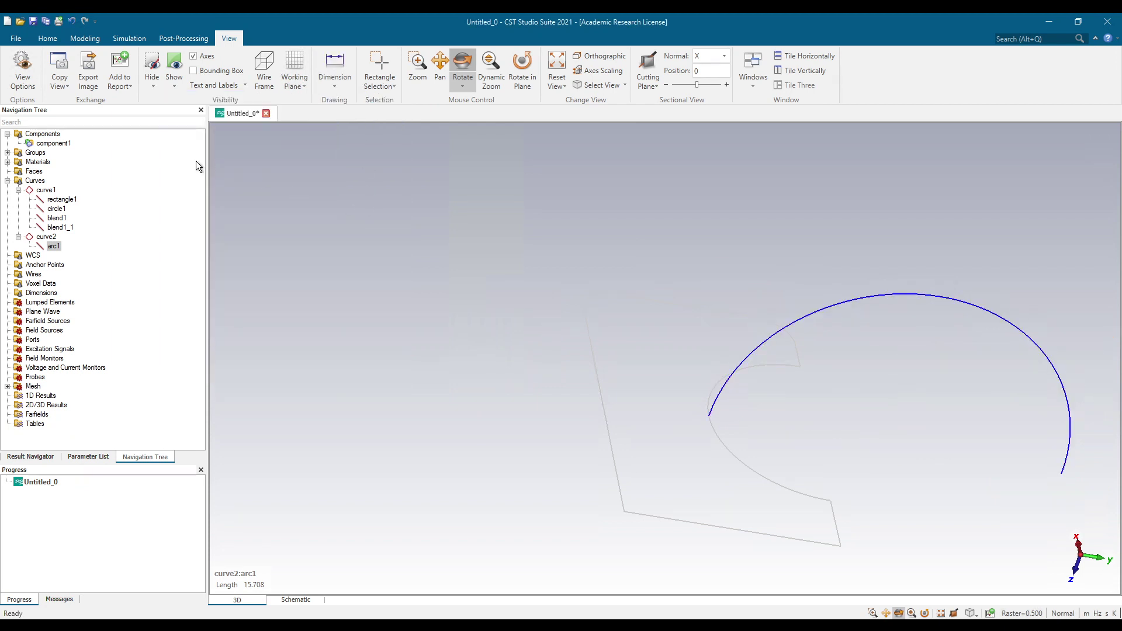
left_click(60, 138)
left_click_drag(667, 359, 609, 415)
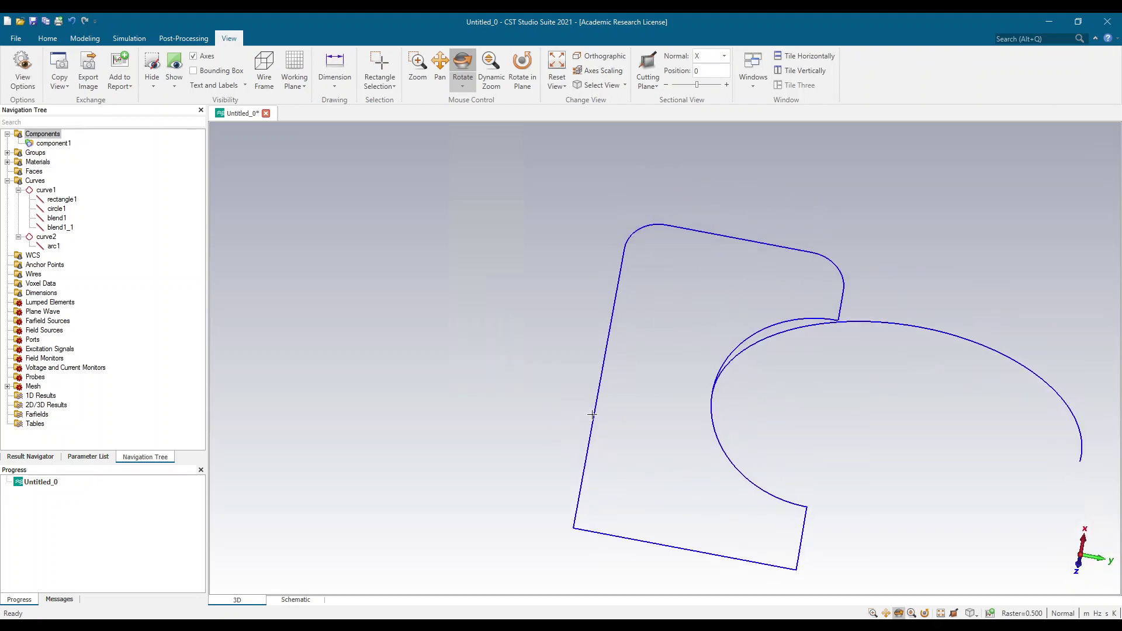
Step: Sweep the closed curve1 profile along arc1 of curve2 into a PEC solid in component1, keeping twist and taper at 0
left_click(91, 42)
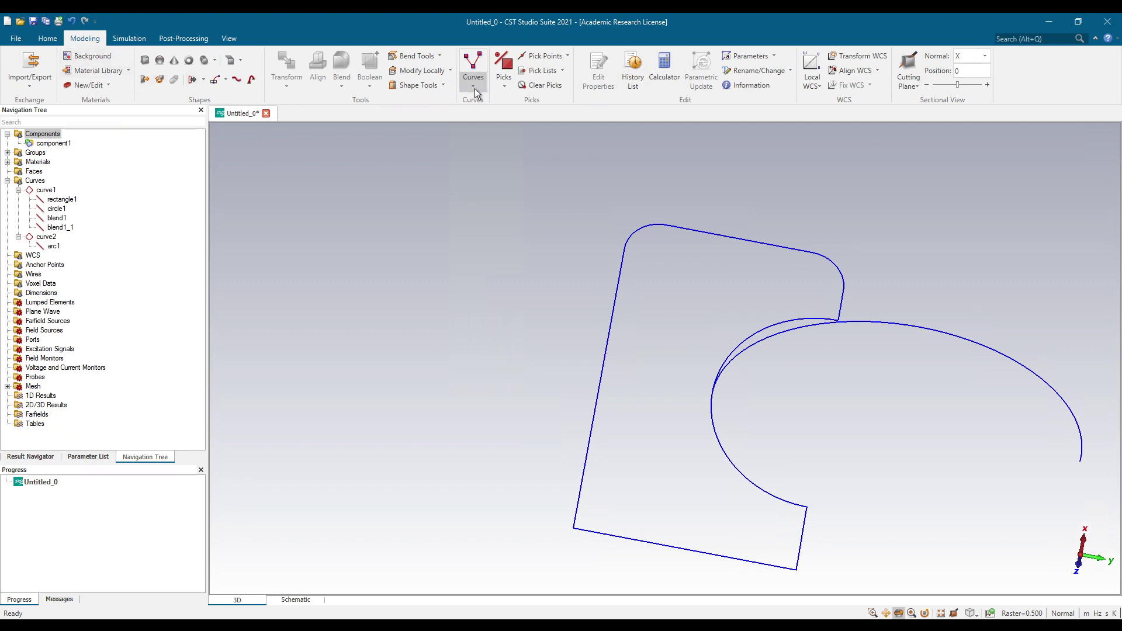
left_click(204, 81)
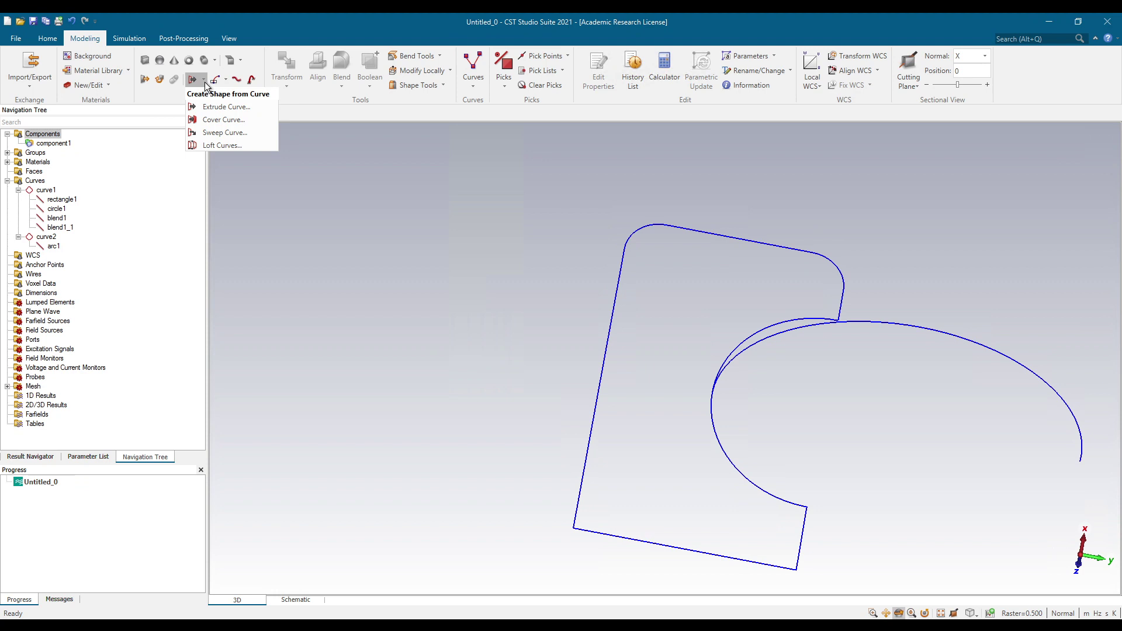
left_click(220, 134)
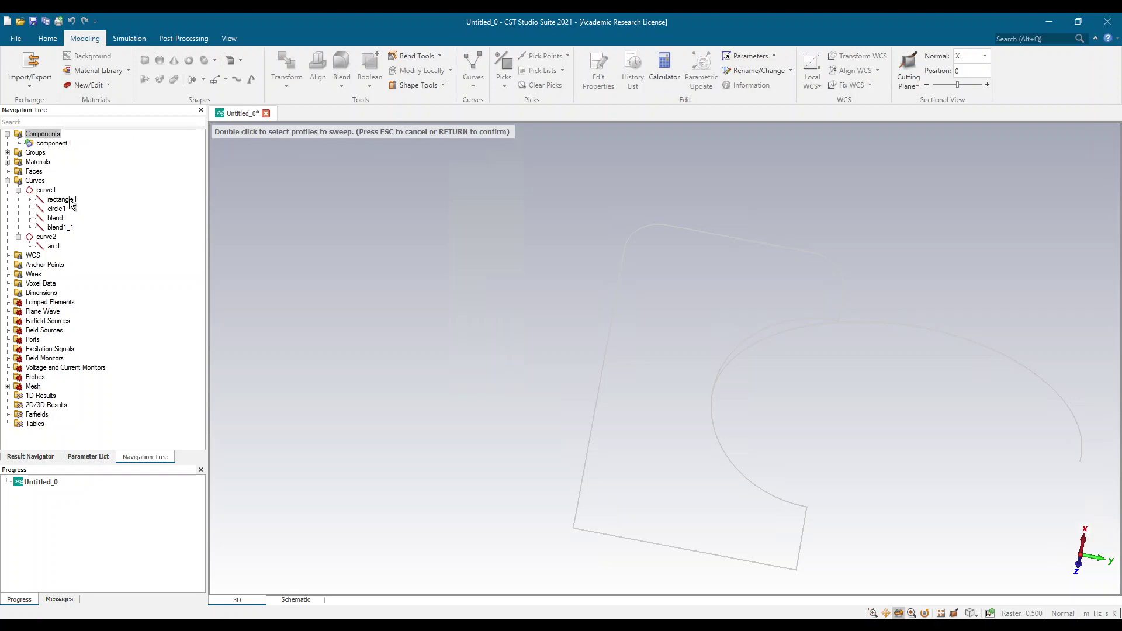
double_click(678, 226)
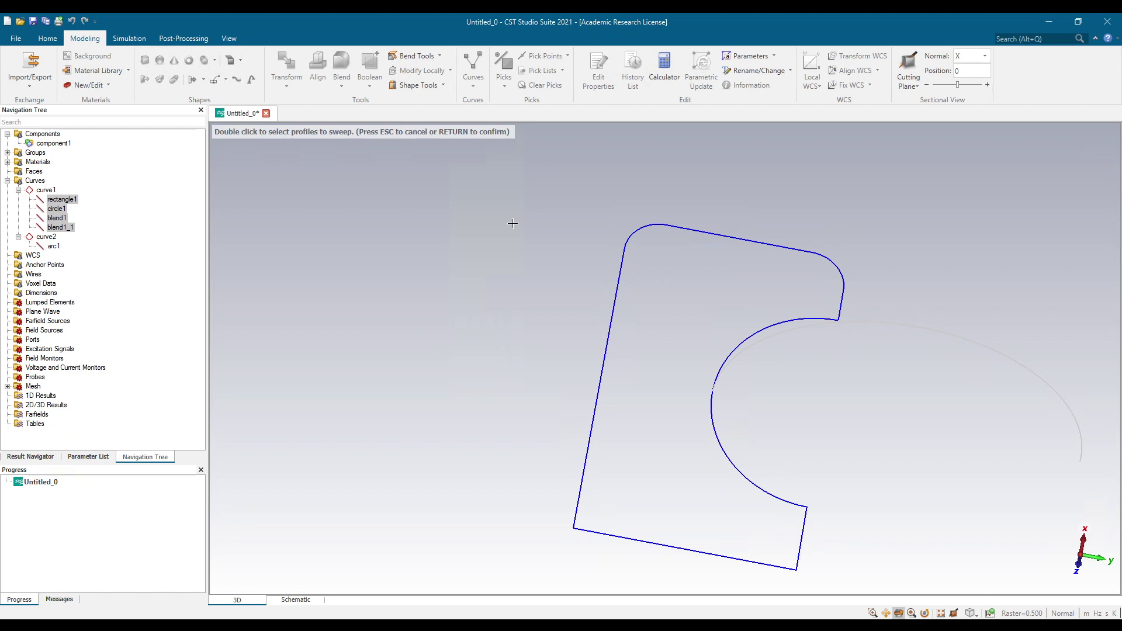
key("Return")
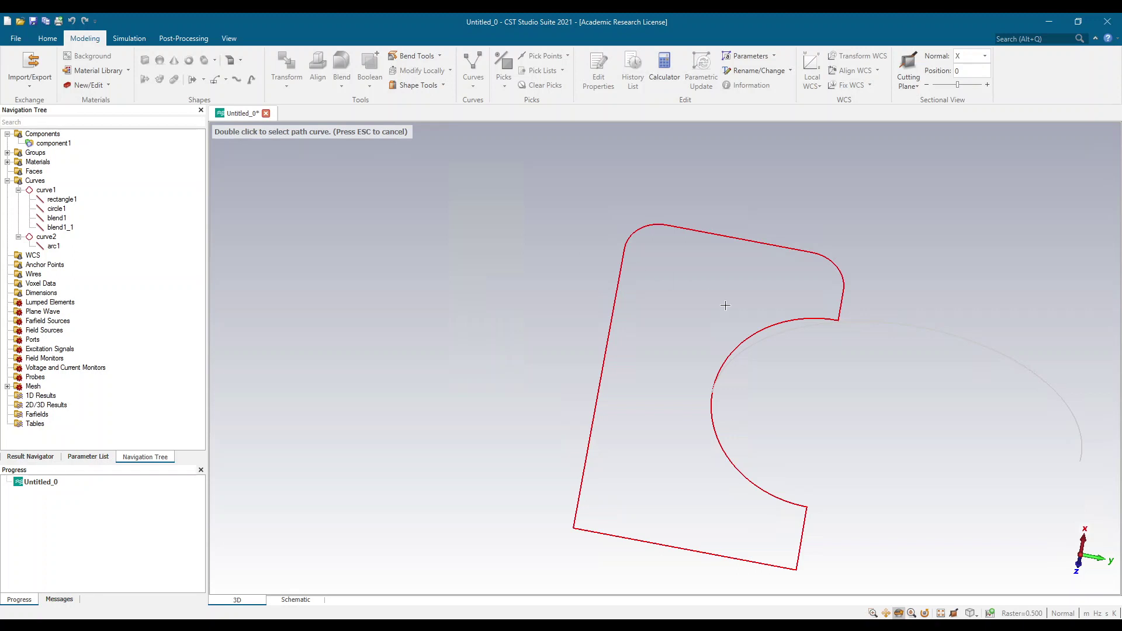
double_click(909, 326)
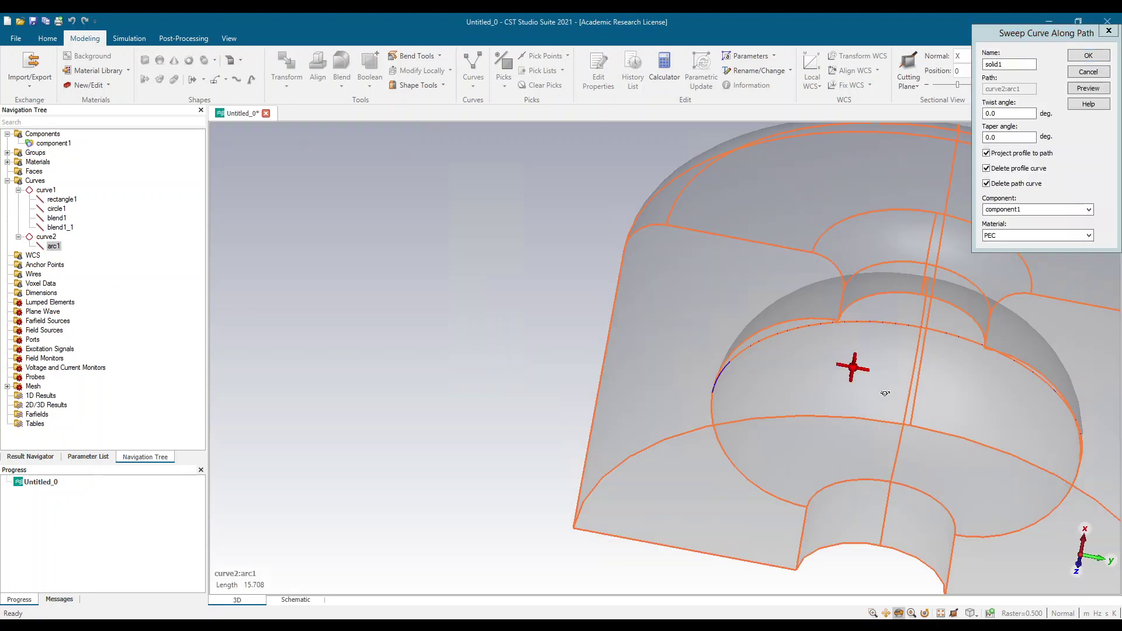
left_click_drag(885, 393, 453, 303)
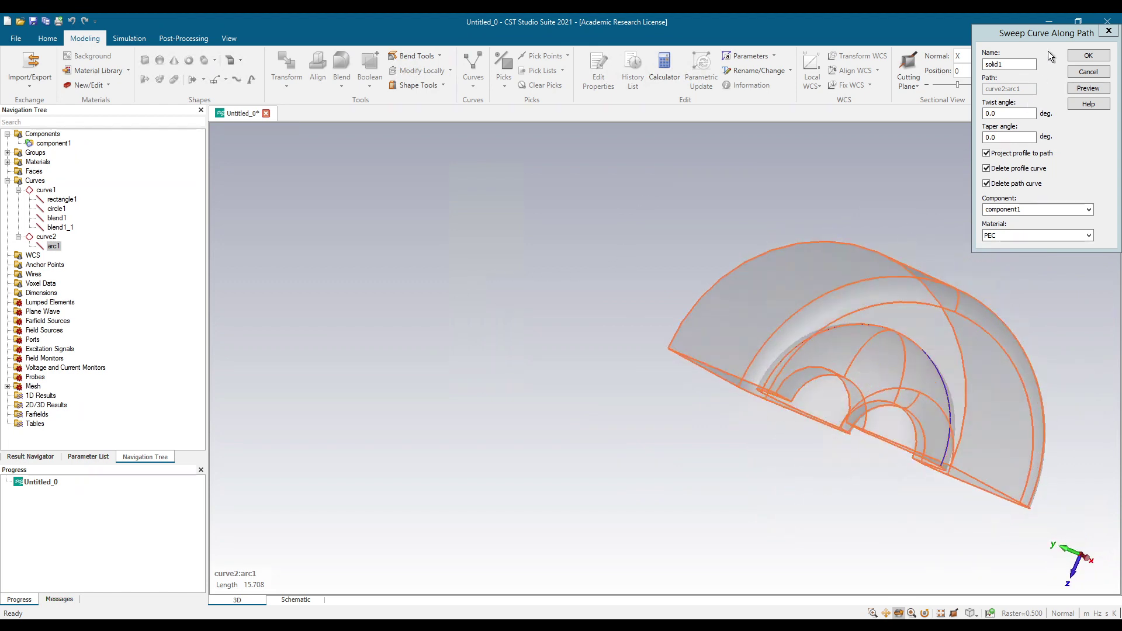
left_click(1088, 56)
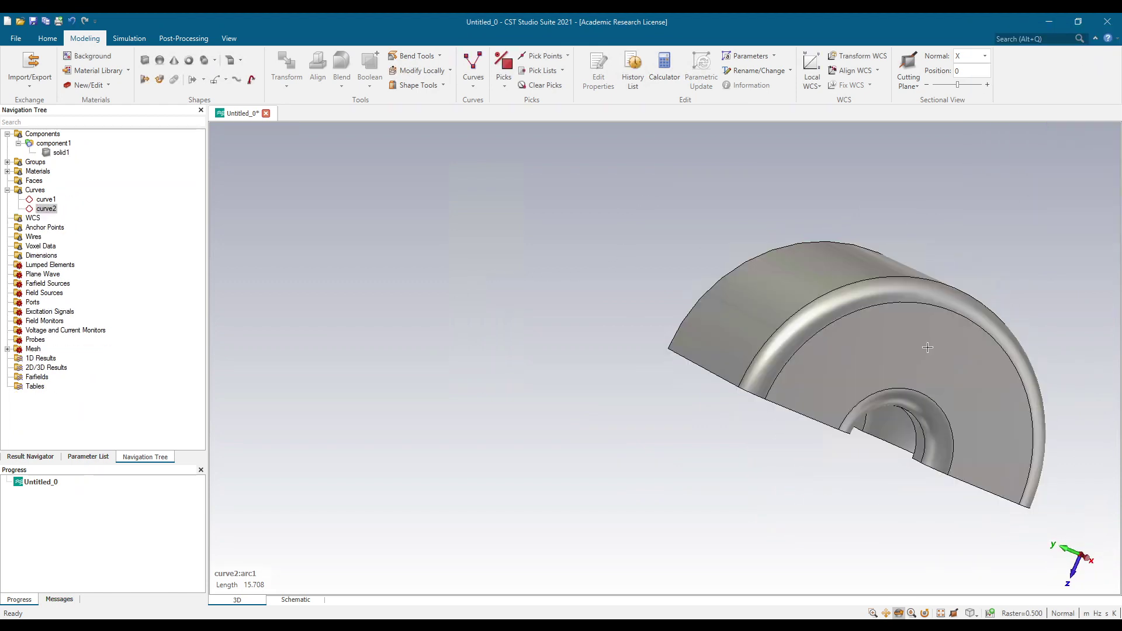
Step: Examine the swept solid from several sides, including its end faces and inner cavity
middle_click_drag(927, 347, 794, 352)
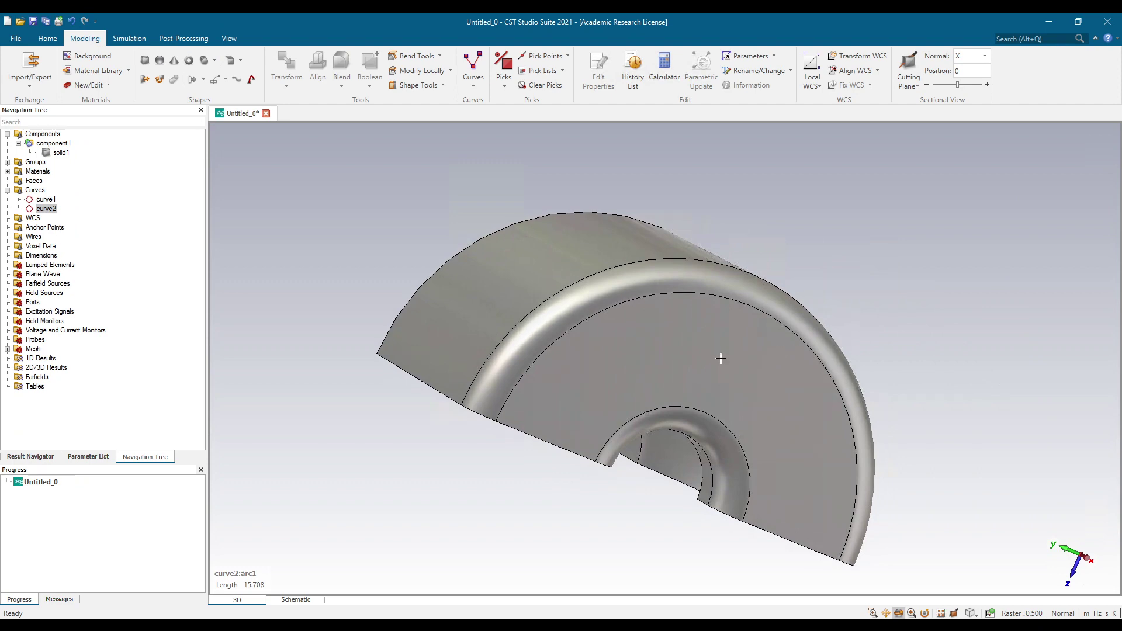
mouse_move(721, 358)
left_mouse_down()
mouse_move(763, 383)
mouse_move(702, 383)
mouse_move(701, 404)
mouse_move(610, 519)
left_mouse_up()
key("space")
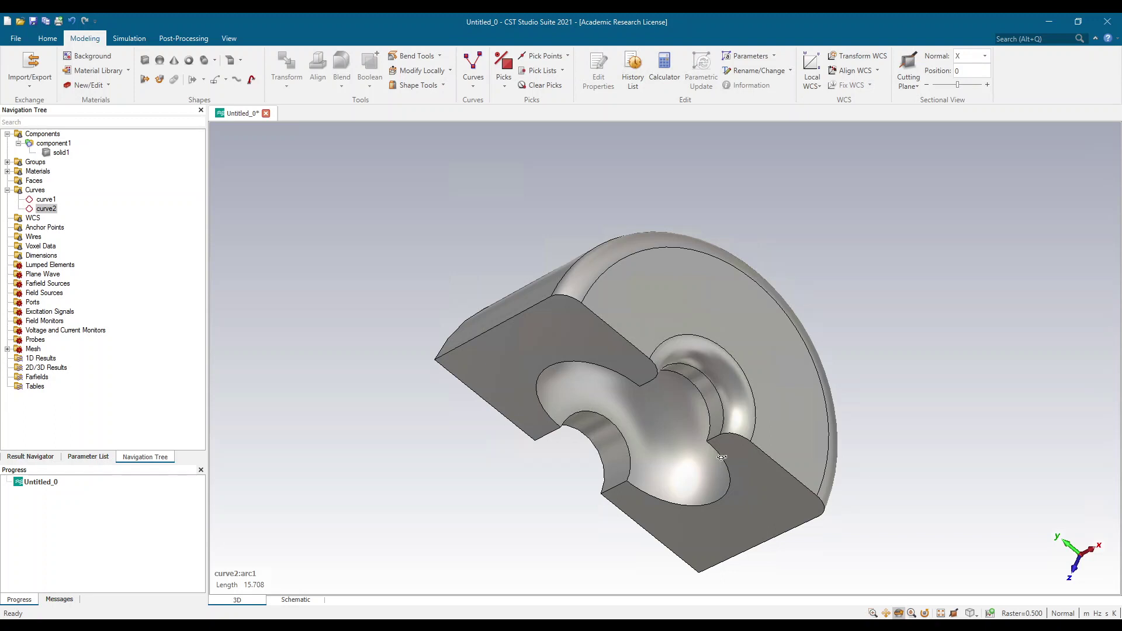
mouse_move(722, 457)
left_mouse_down()
mouse_move(872, 506)
mouse_move(889, 466)
mouse_move(738, 360)
mouse_move(806, 299)
mouse_move(894, 552)
mouse_move(682, 402)
mouse_move(596, 321)
mouse_move(625, 365)
left_mouse_up()
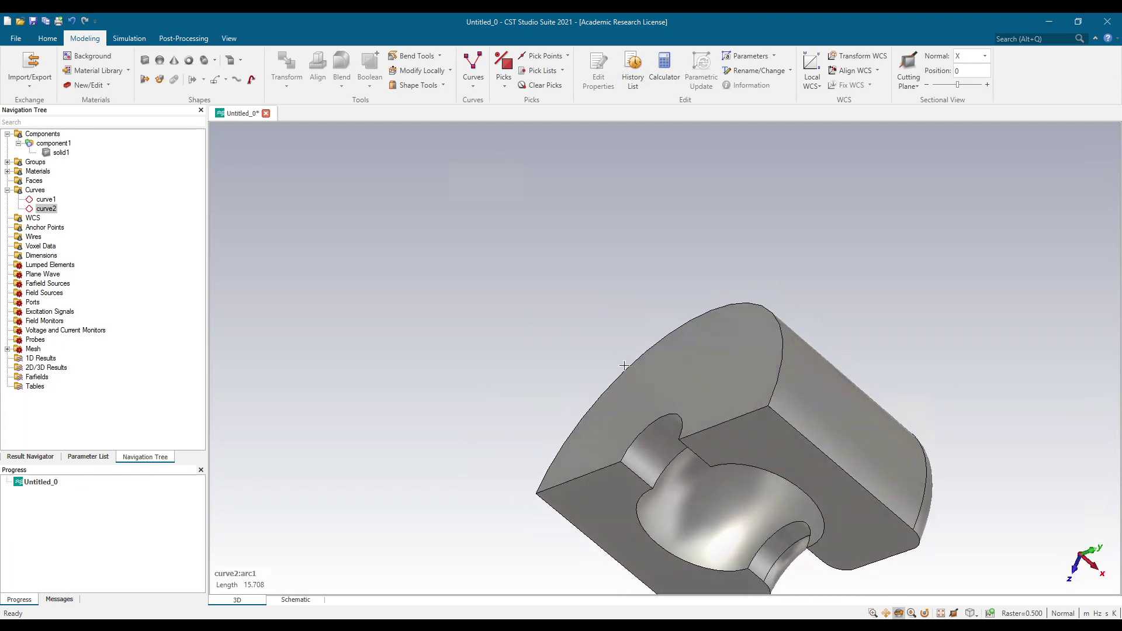
key("space")
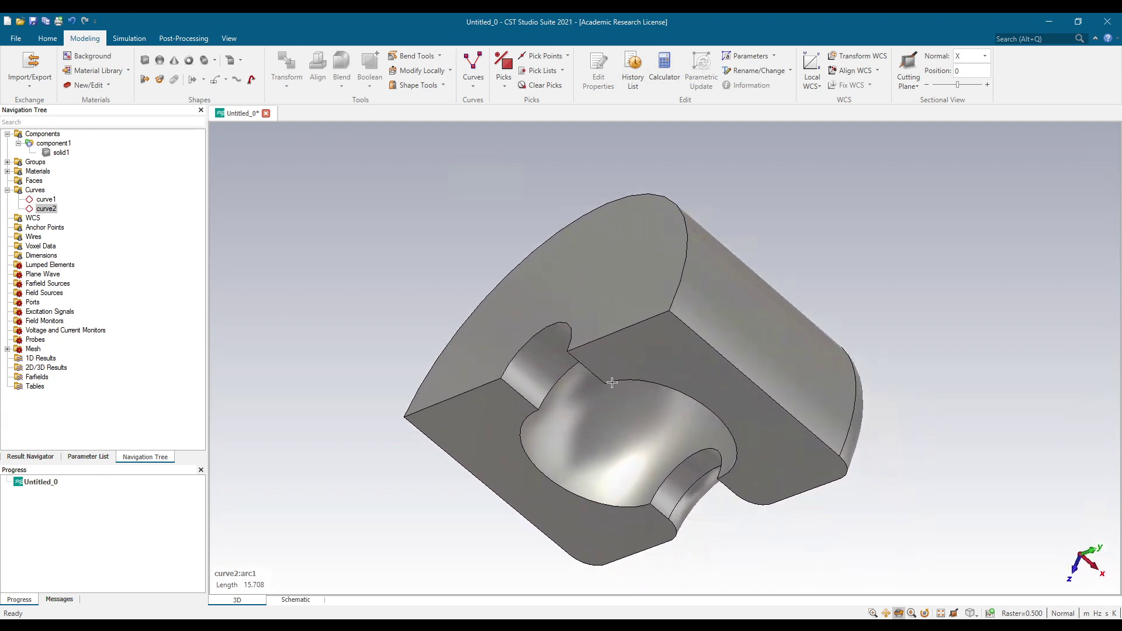
left_click_drag(615, 470, 608, 358)
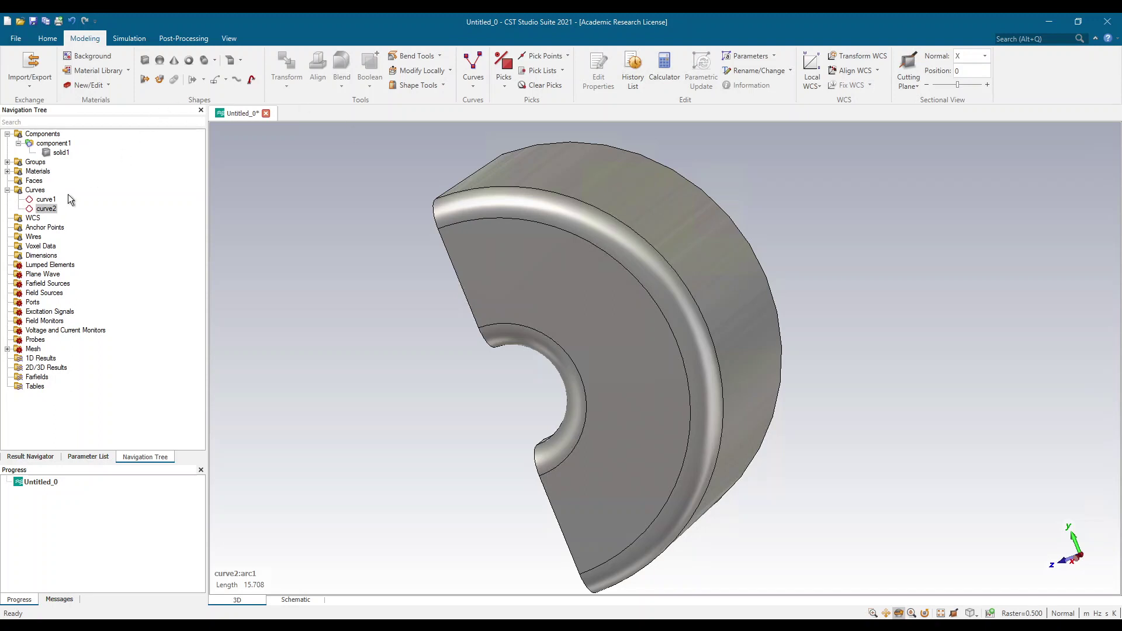
Step: Reopen the sweep definition of solid1 from its history, set the taper angle to 45 degrees and preview the shape
double_click(61, 153)
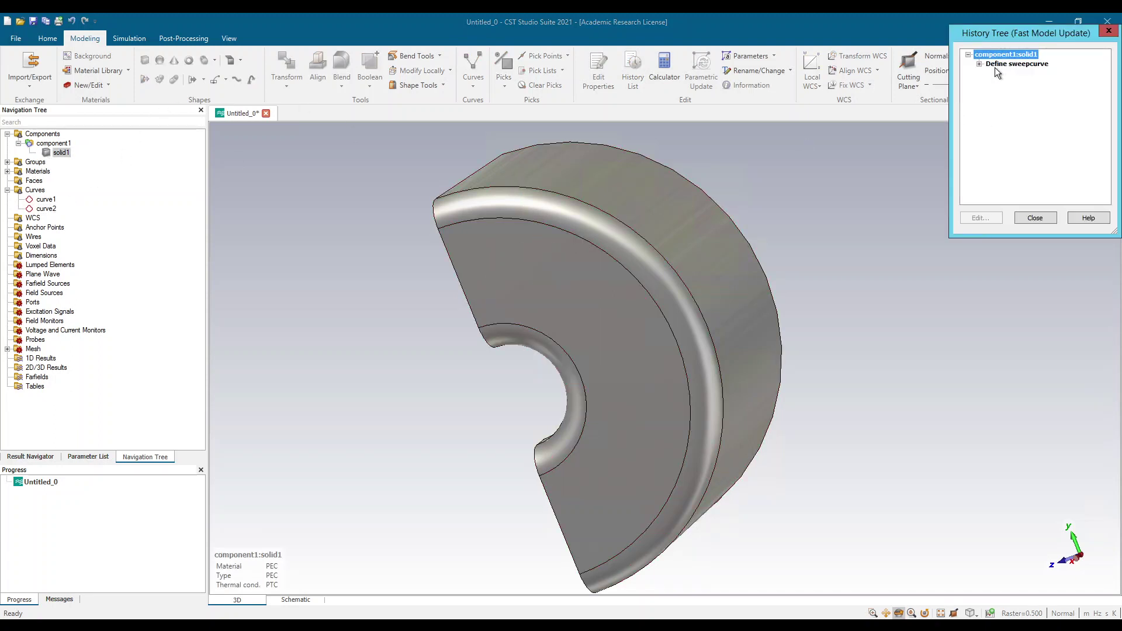
double_click(998, 64)
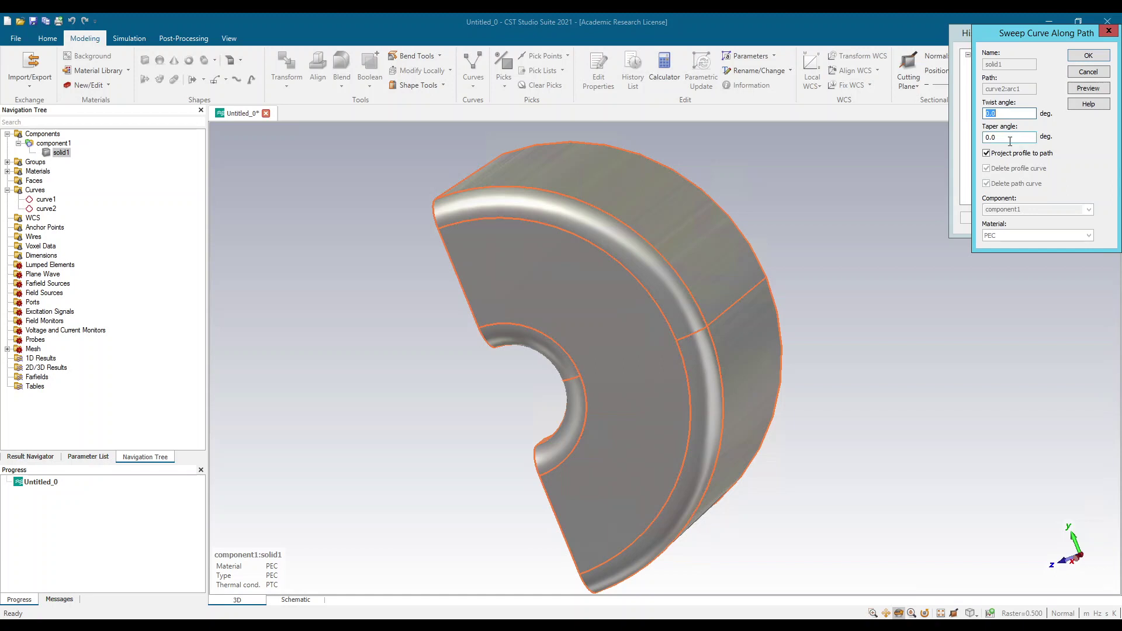
left_click(1011, 139)
left_click_drag(997, 138, 965, 141)
type("45")
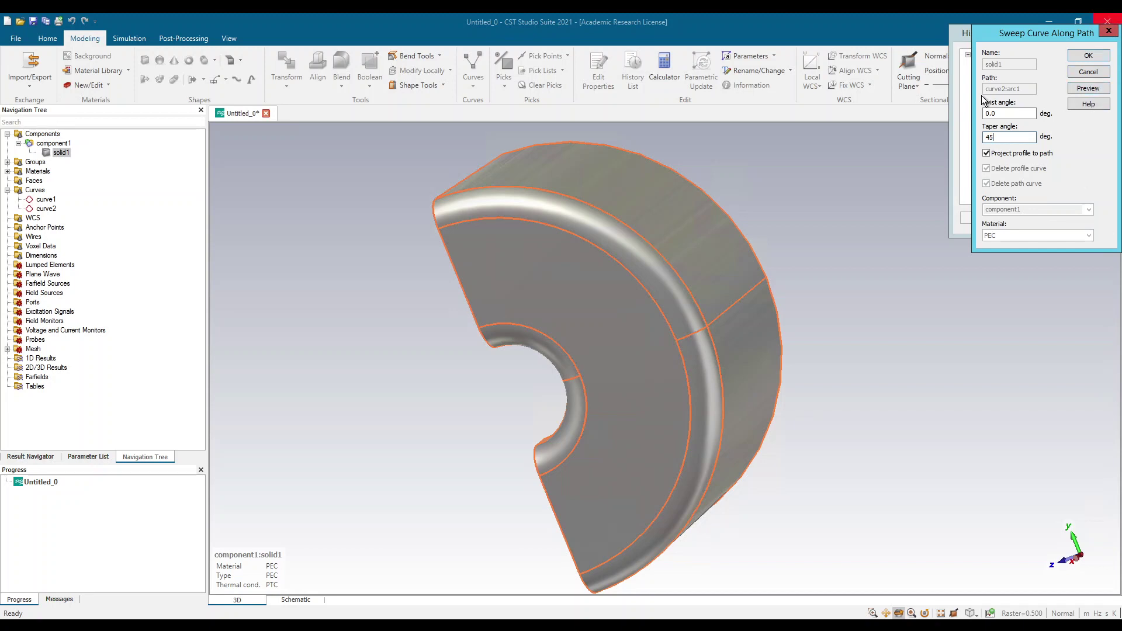
left_click_drag(1018, 36, 853, 218)
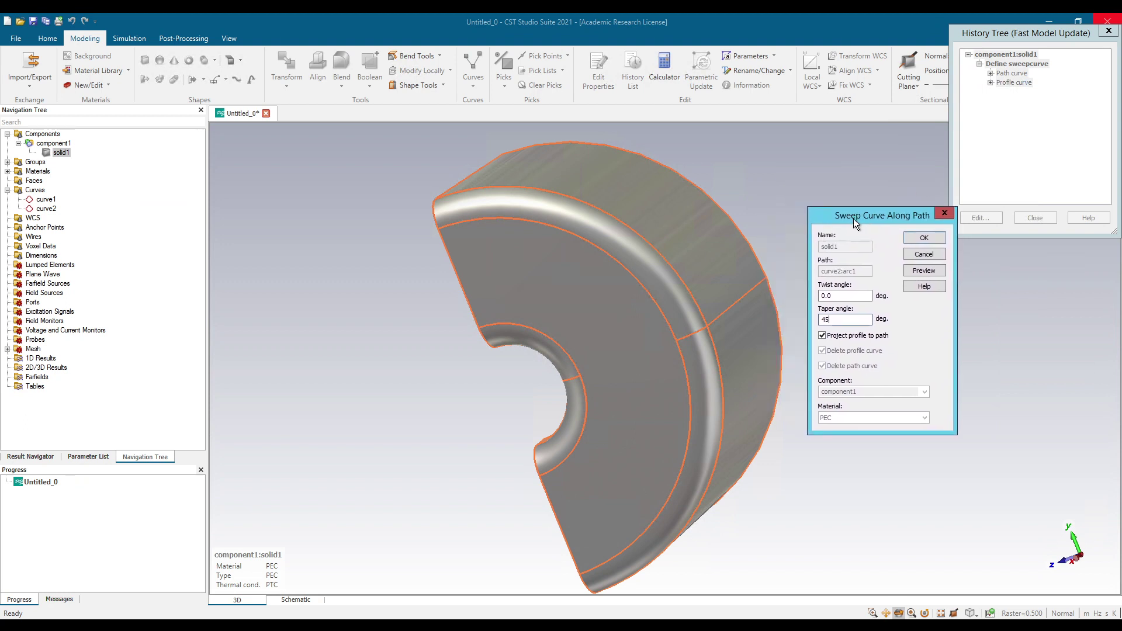
left_click(928, 274)
left_click_drag(778, 370, 925, 333)
Step: Set the sweep's taper angle to 80 degrees and preview the shape
left_click_drag(833, 320, 808, 321)
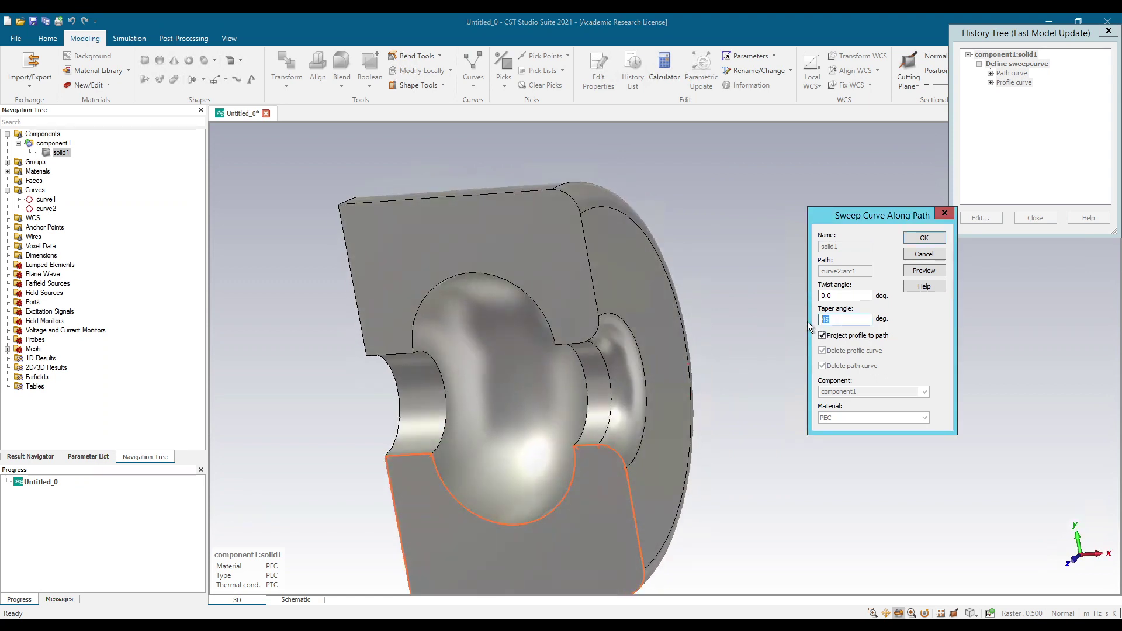
type("80")
left_click(921, 271)
Step: Reset the taper angle to 0, try a 45-degree twist angle in the sweep preview and dismiss the message
left_click_drag(868, 320, 783, 322)
type("0")
left_click_drag(847, 296, 784, 294)
type("45")
left_click(915, 272)
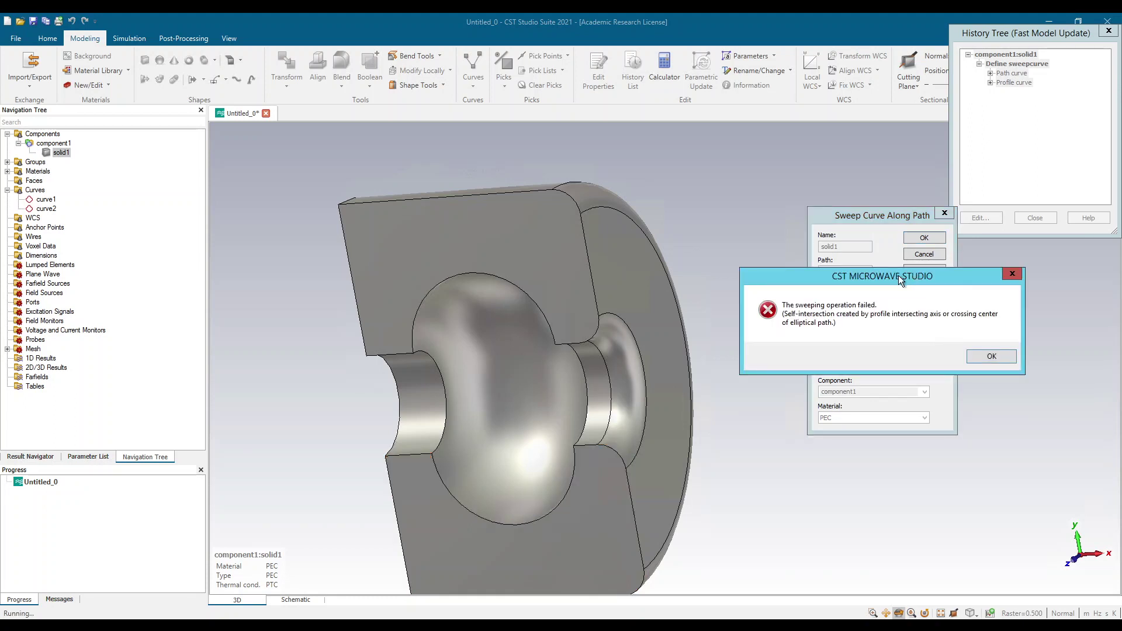
left_click_drag(899, 275, 832, 356)
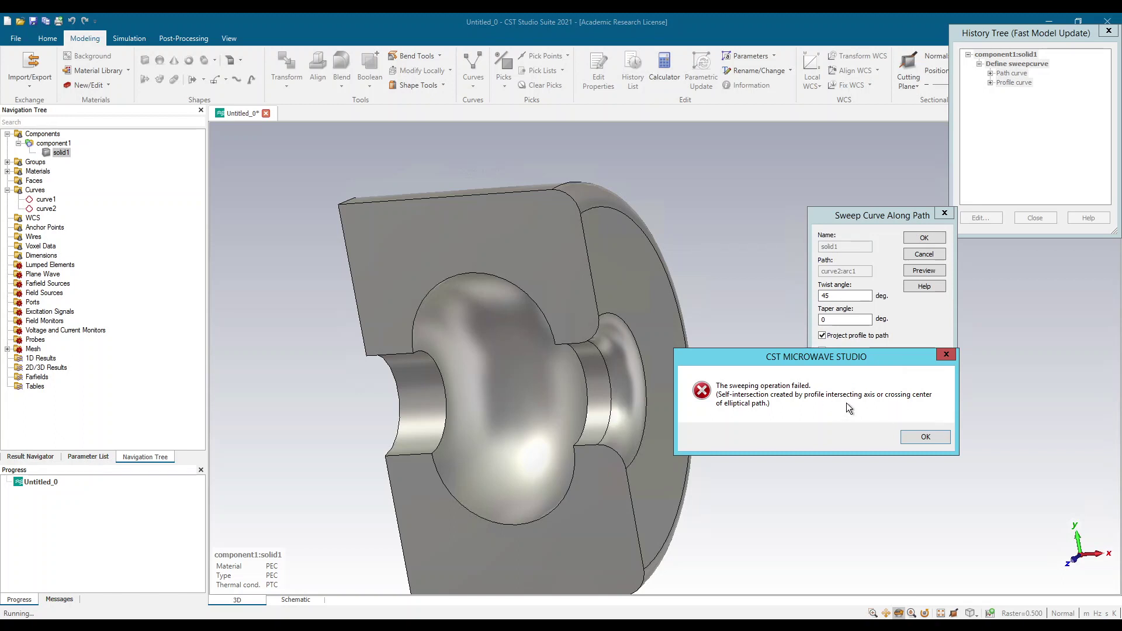
left_click(928, 438)
Step: Set the sweep's twist angle to 5 degrees, preview it, apply the definition and close the history tree
double_click(852, 297)
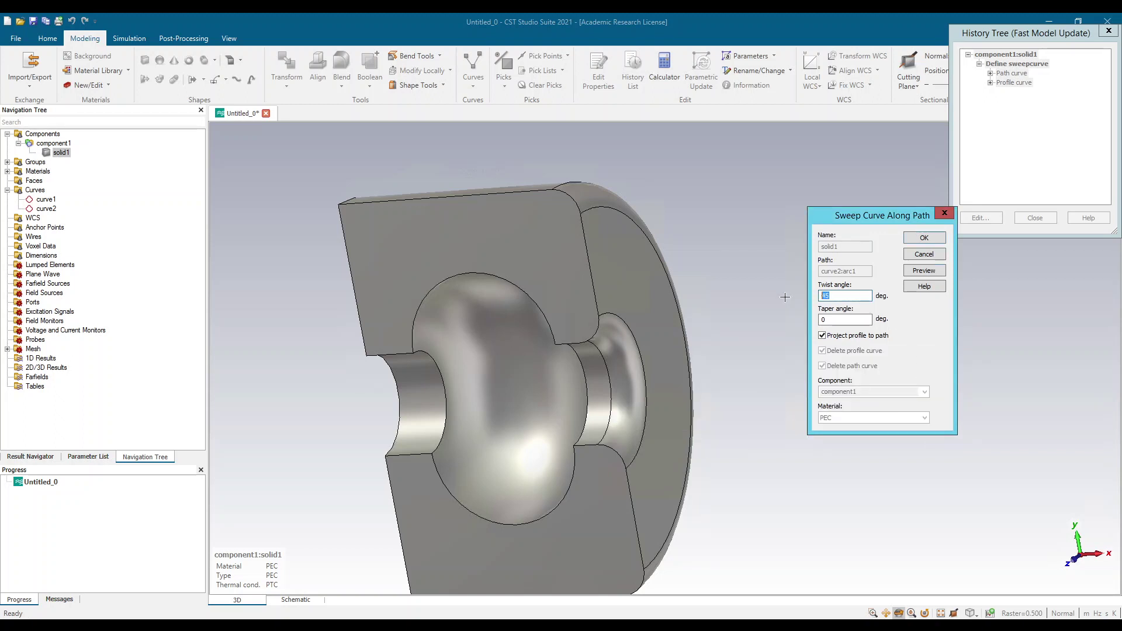
type("5")
left_click(921, 269)
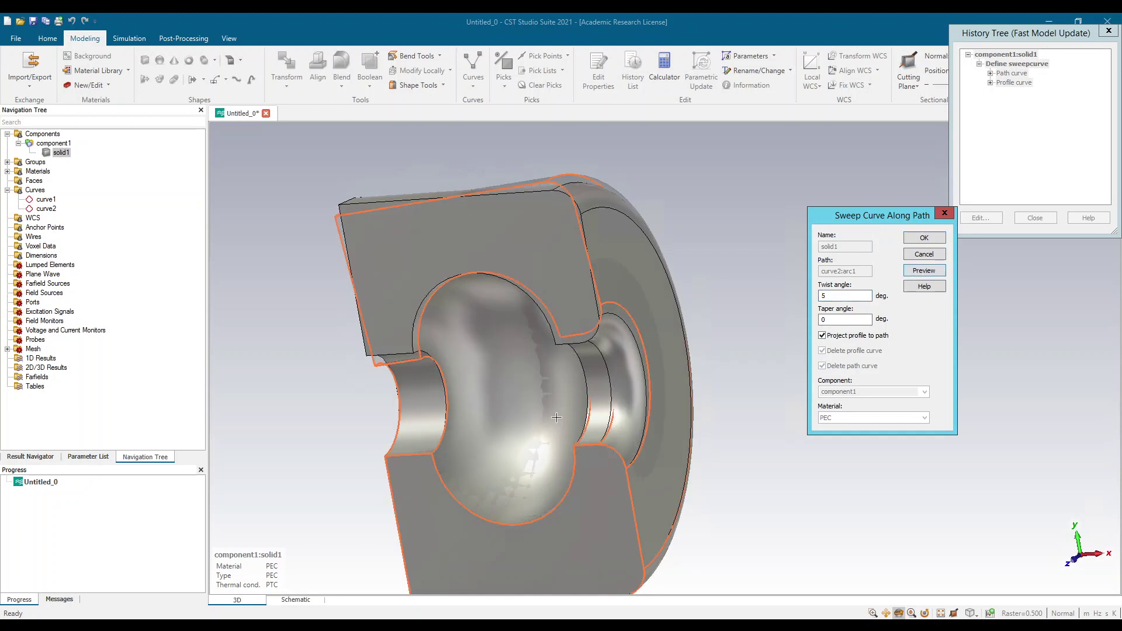
left_click_drag(558, 416, 623, 456)
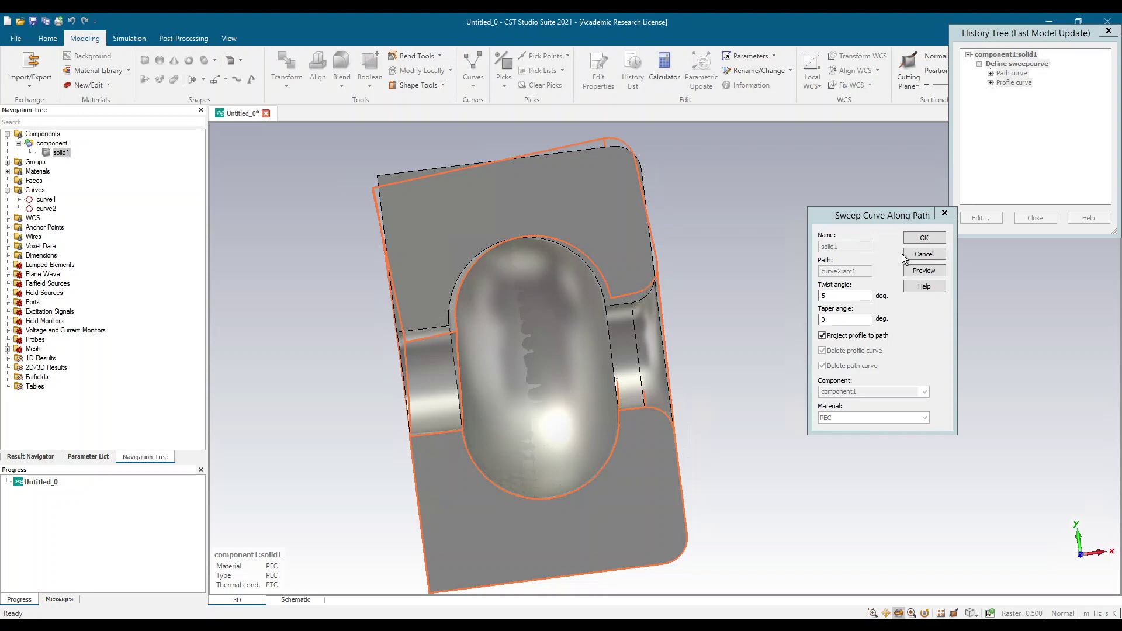
left_click(920, 241)
left_click_drag(682, 327, 529, 361)
left_click(1035, 218)
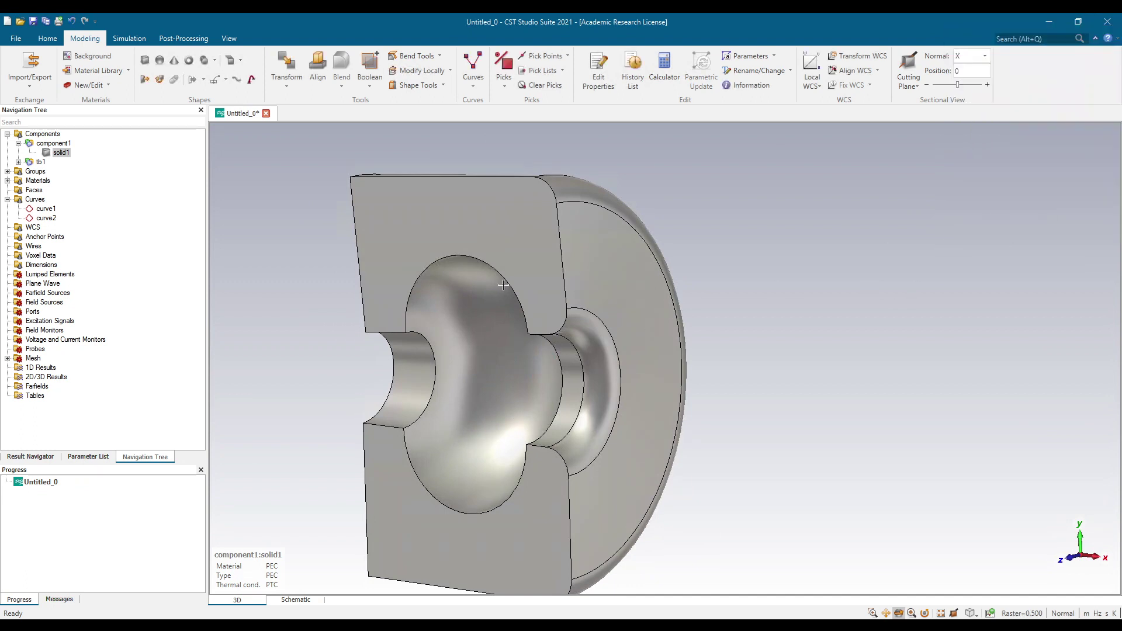
Step: Delete solid1 from component1 and the body shape from tb1
left_click(62, 154)
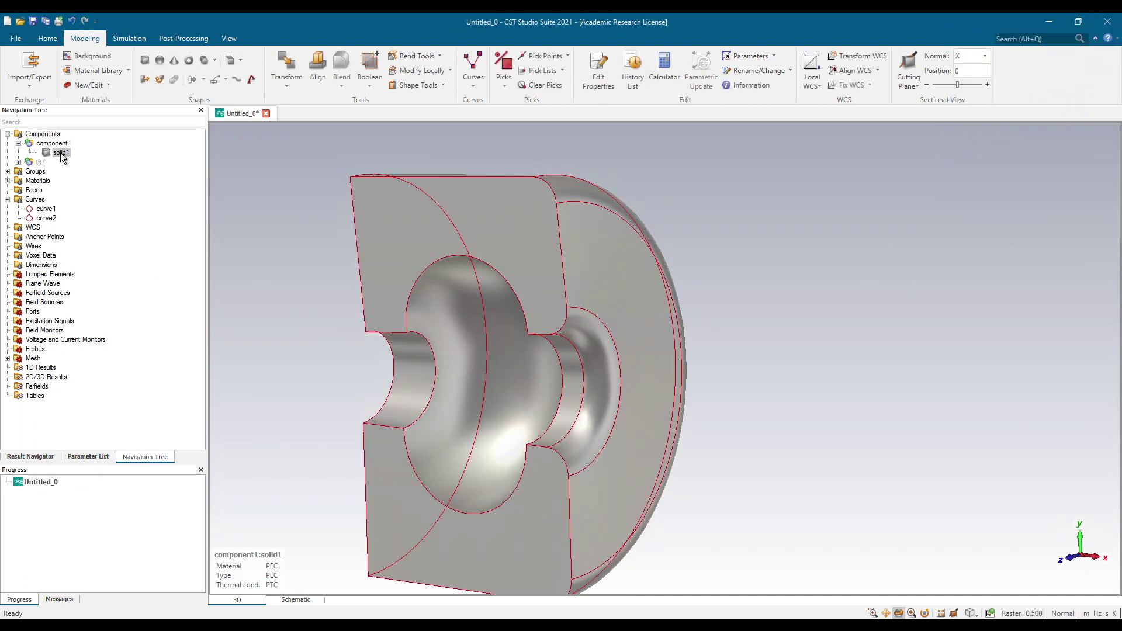
left_click(20, 162)
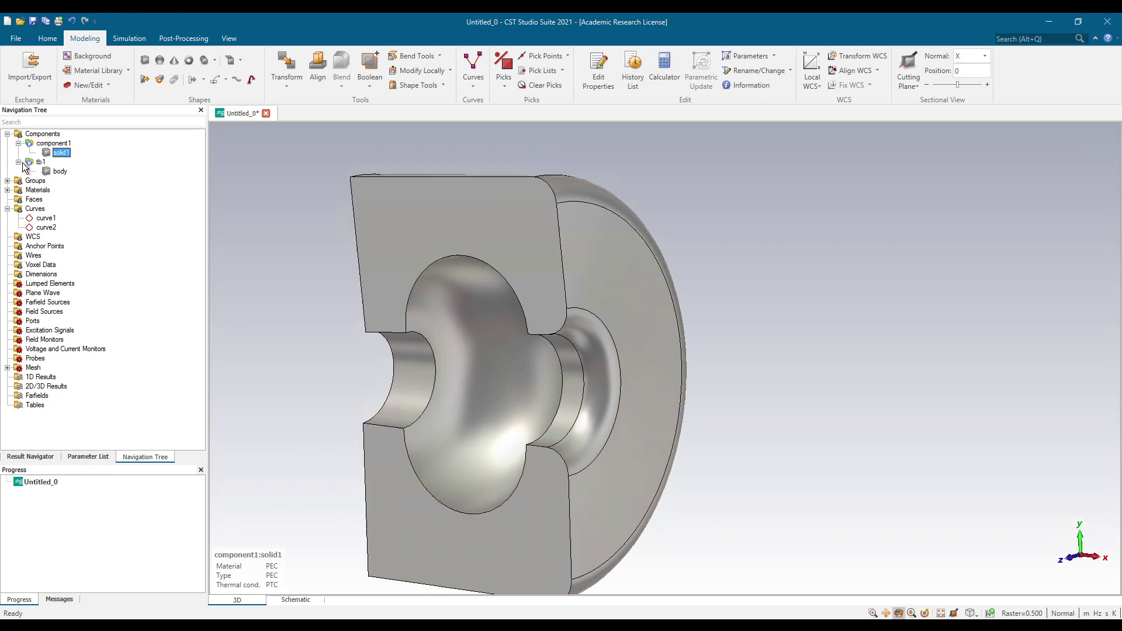
right_click(56, 153)
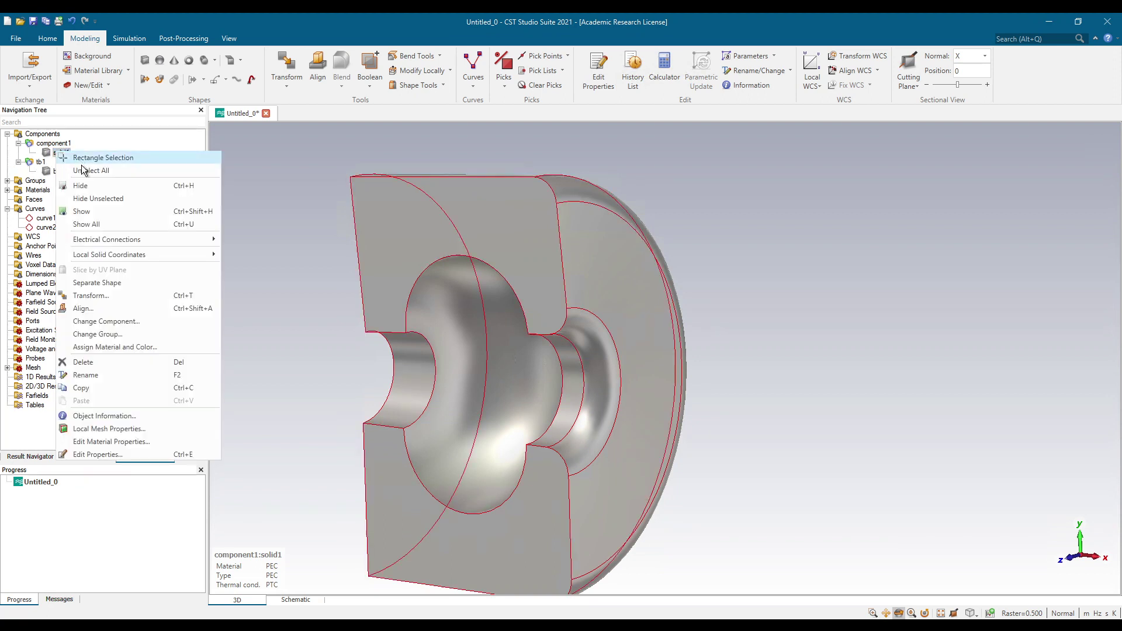
left_click(94, 363)
left_click(554, 349)
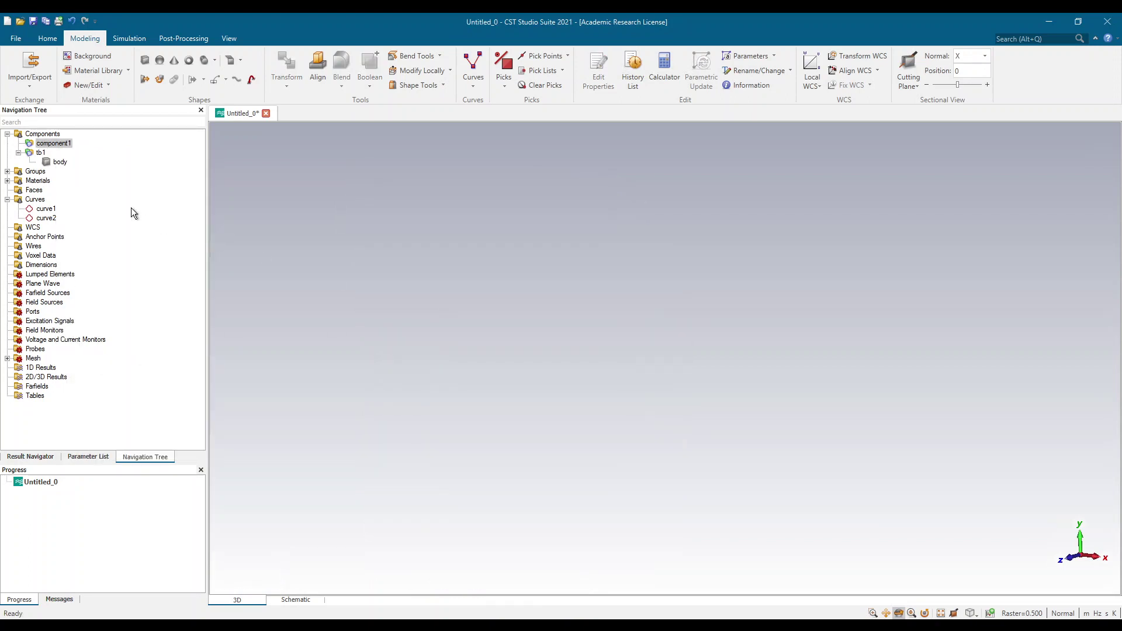
right_click(63, 164)
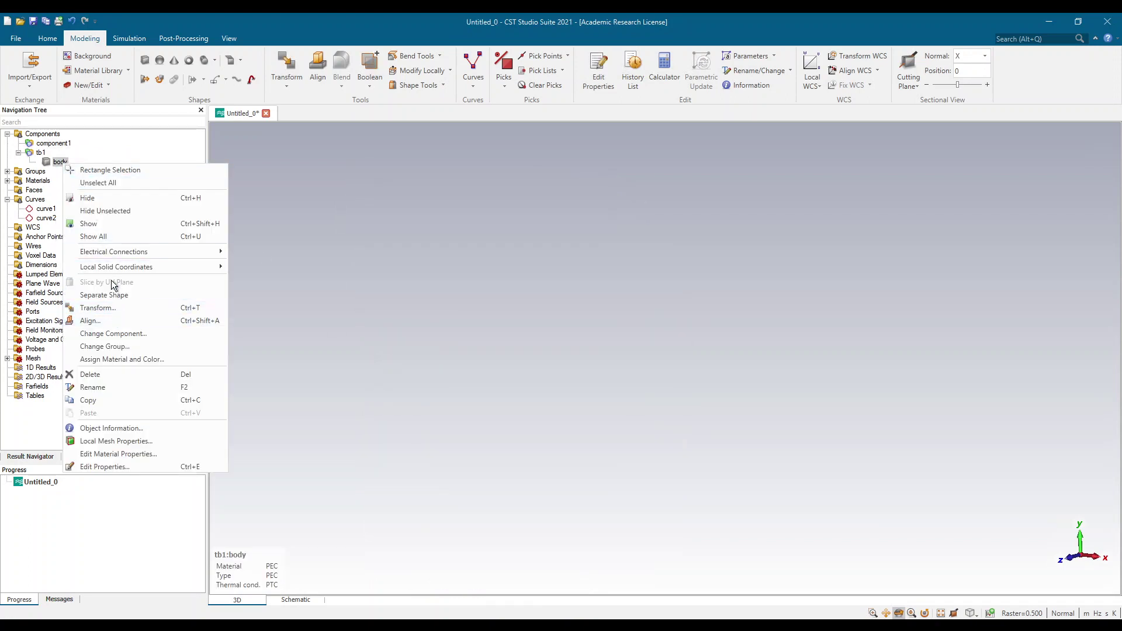
left_click(107, 375)
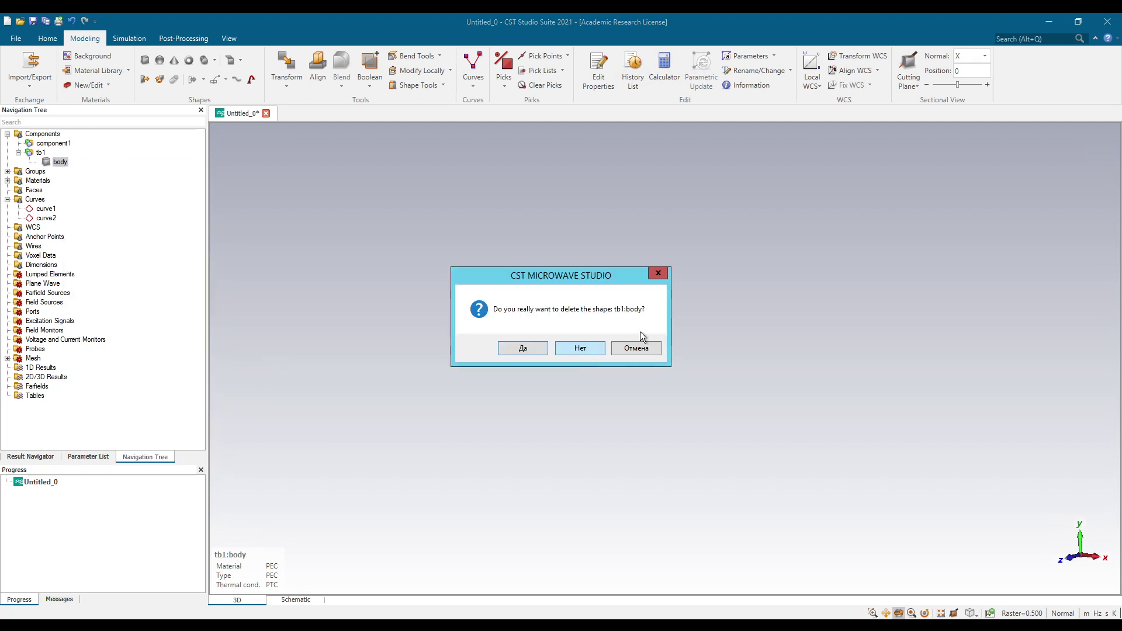
left_click(523, 348)
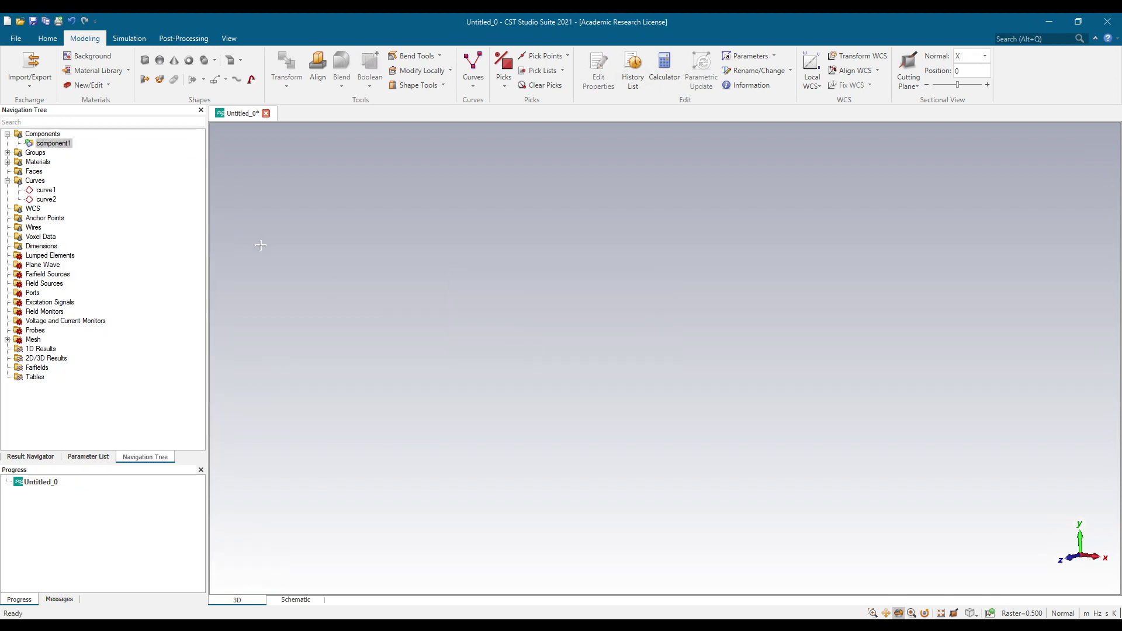
Step: Create a rectangle in curve1, centred on the origin, with Xmin at -3
left_click(52, 191)
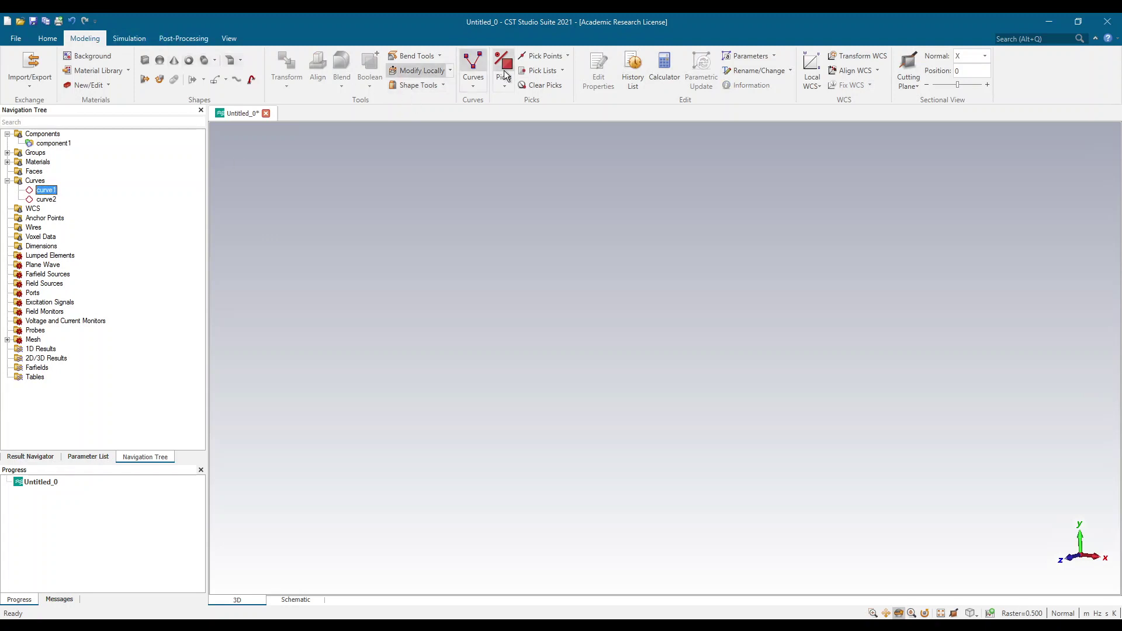
left_click(475, 88)
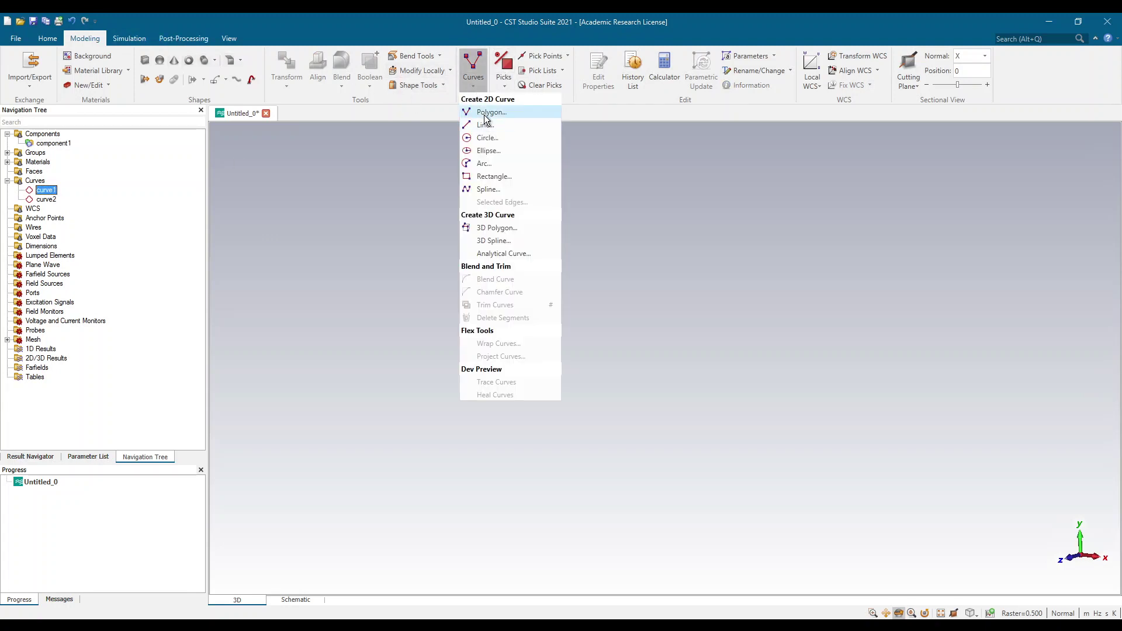
left_click(491, 175)
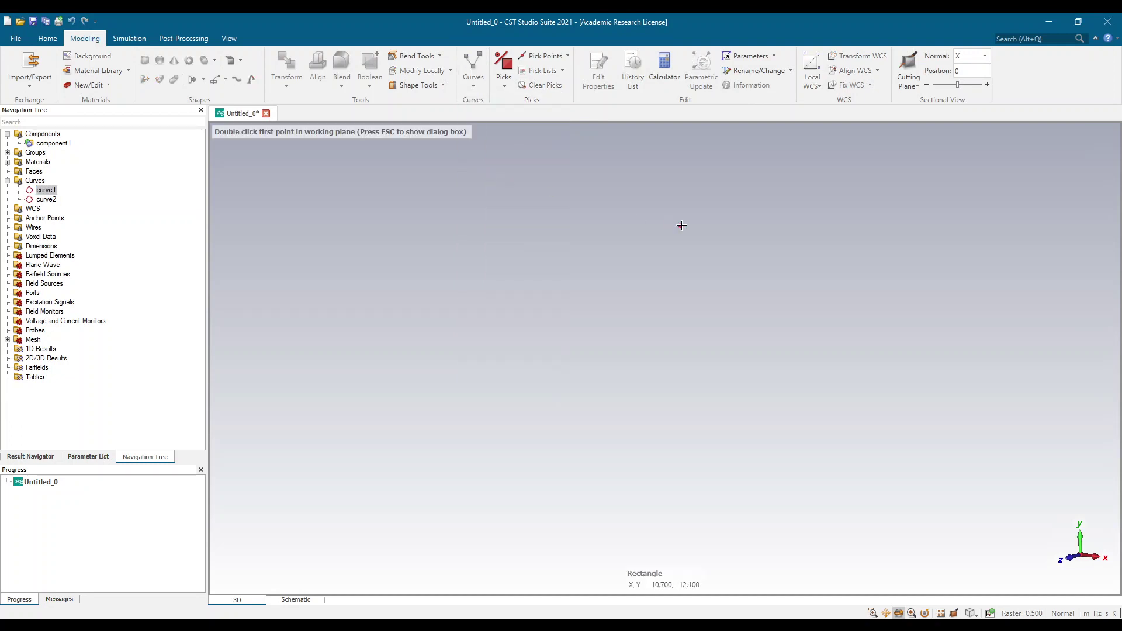
key("Escape")
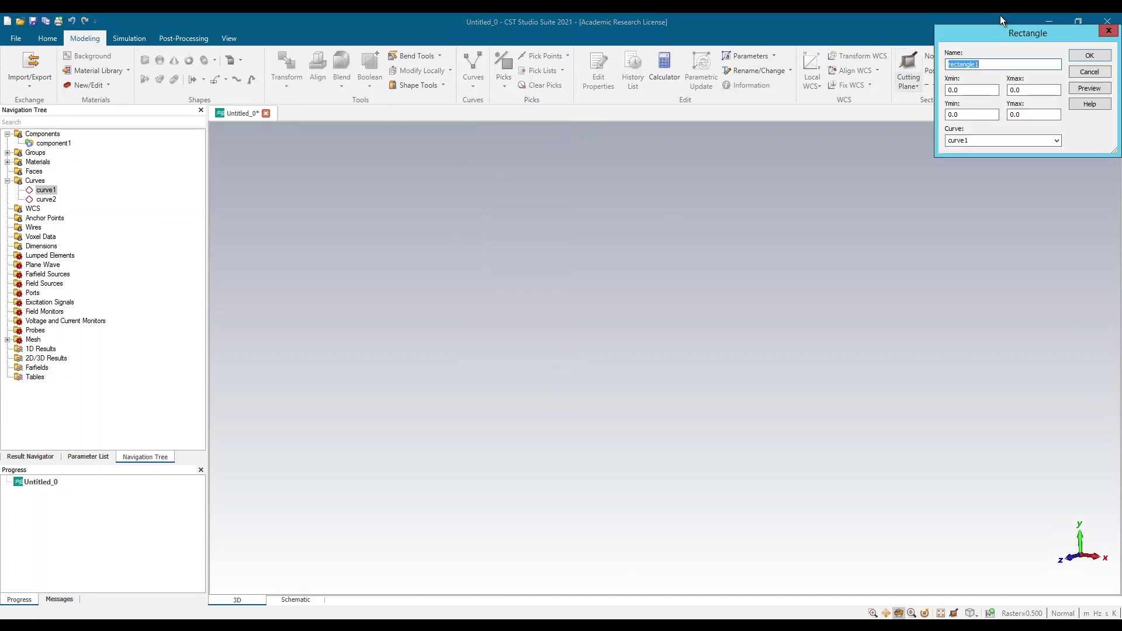
left_click_drag(1001, 26, 670, 149)
key("Tab")
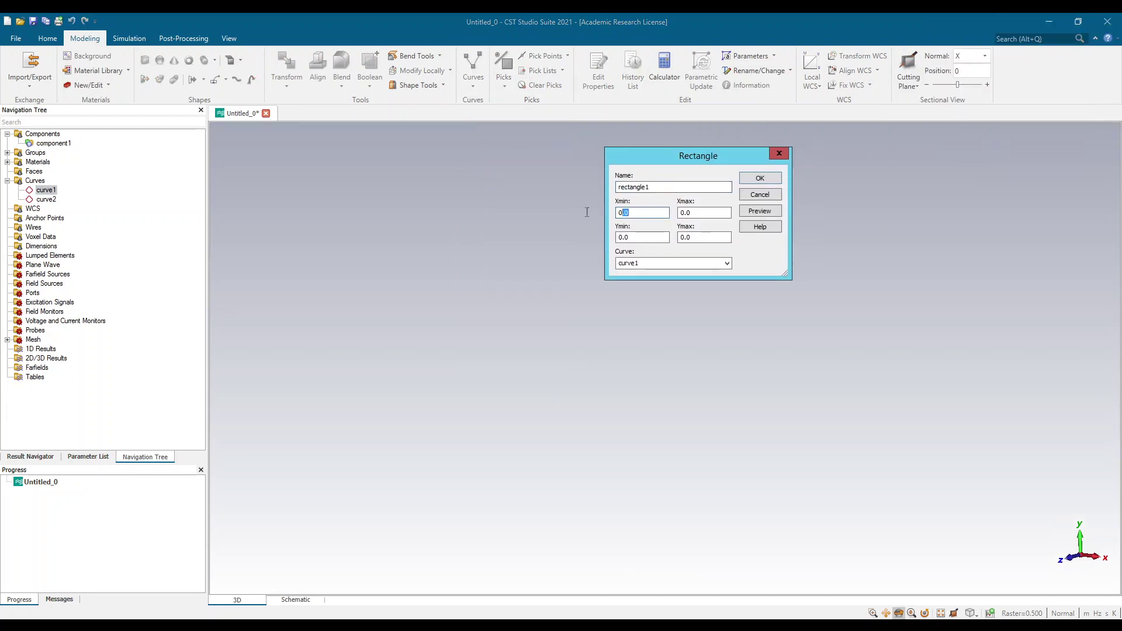
type("-3")
key("Tab")
key("Tab")
key("Tab")
left_click(756, 176)
key("space")
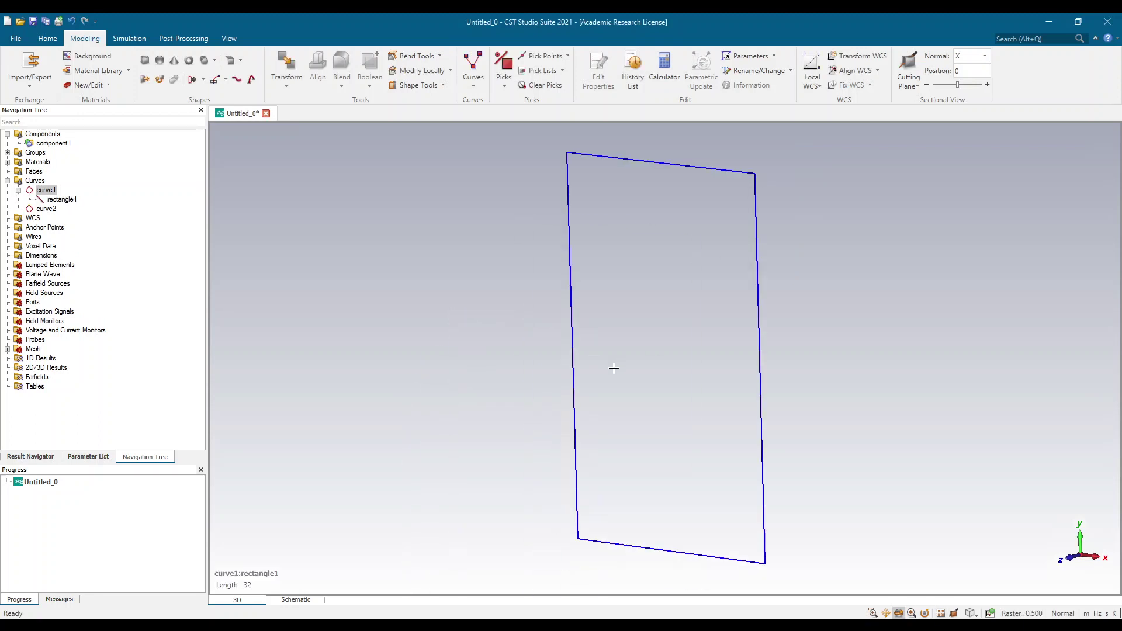
Step: Define an ellipse in curve2 with X radius 5 and Y radius 3, centred on the origin, and preview it
left_click(52, 209)
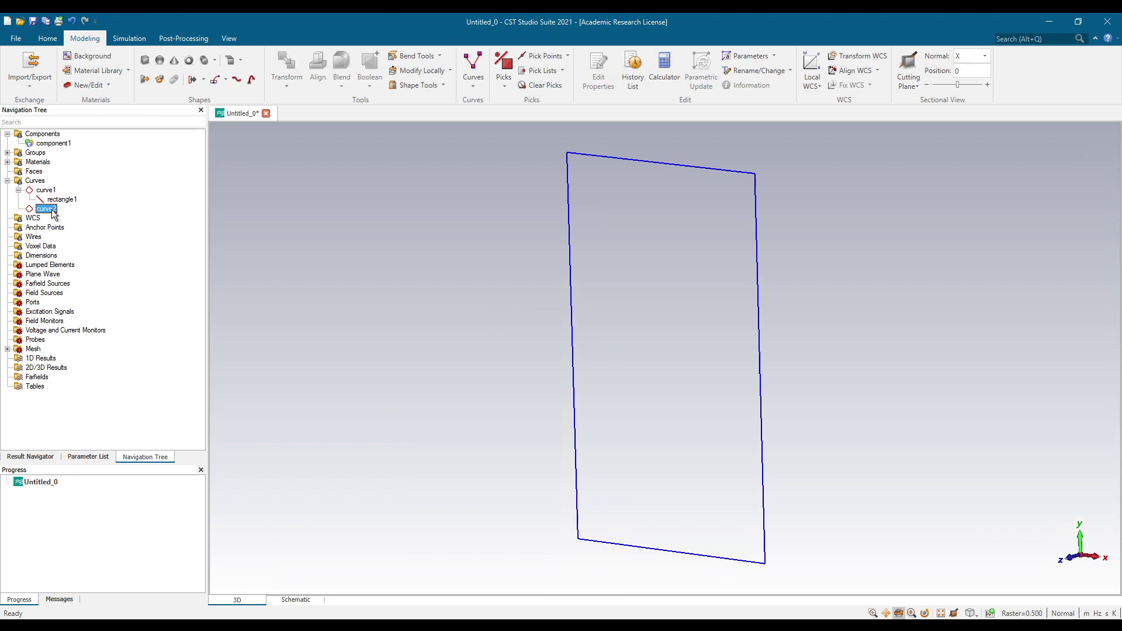
left_click(473, 81)
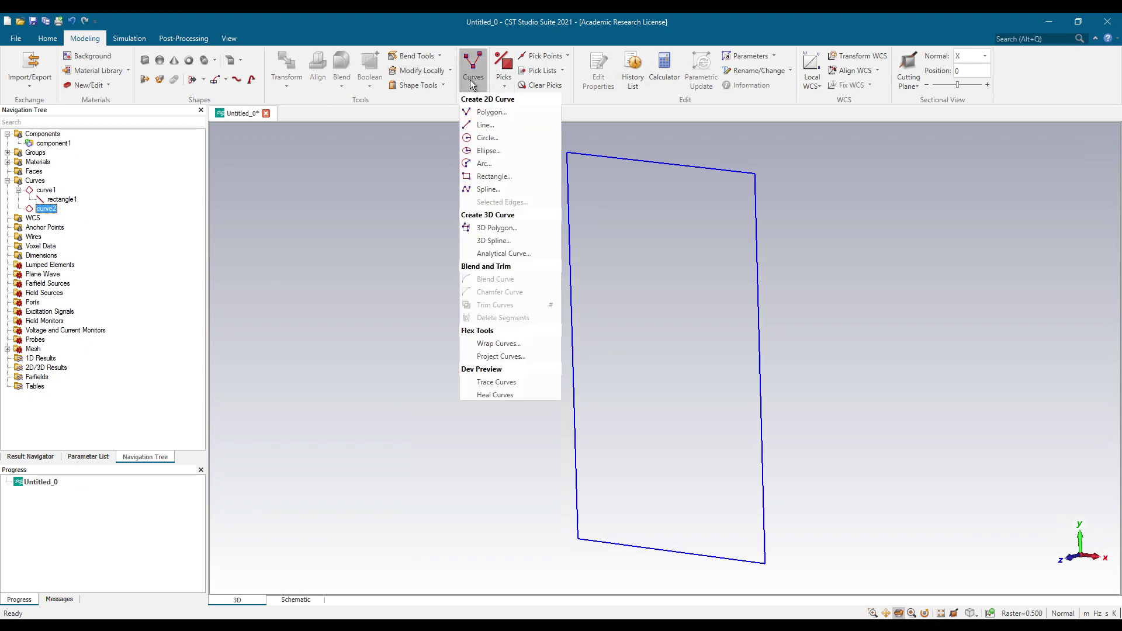
left_click(485, 150)
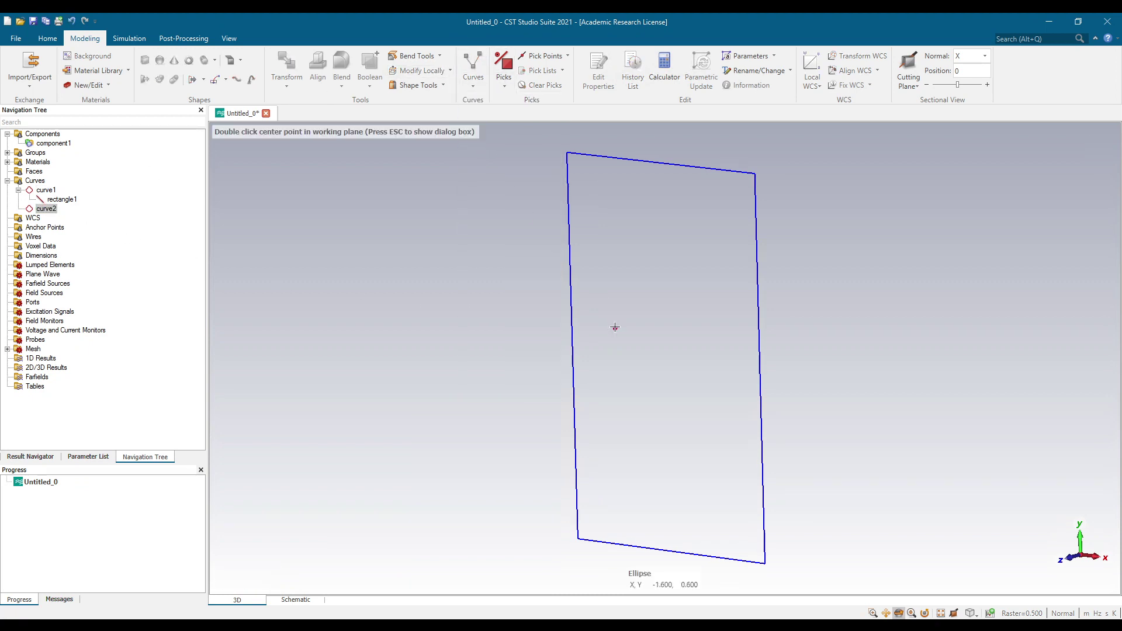
key("Escape")
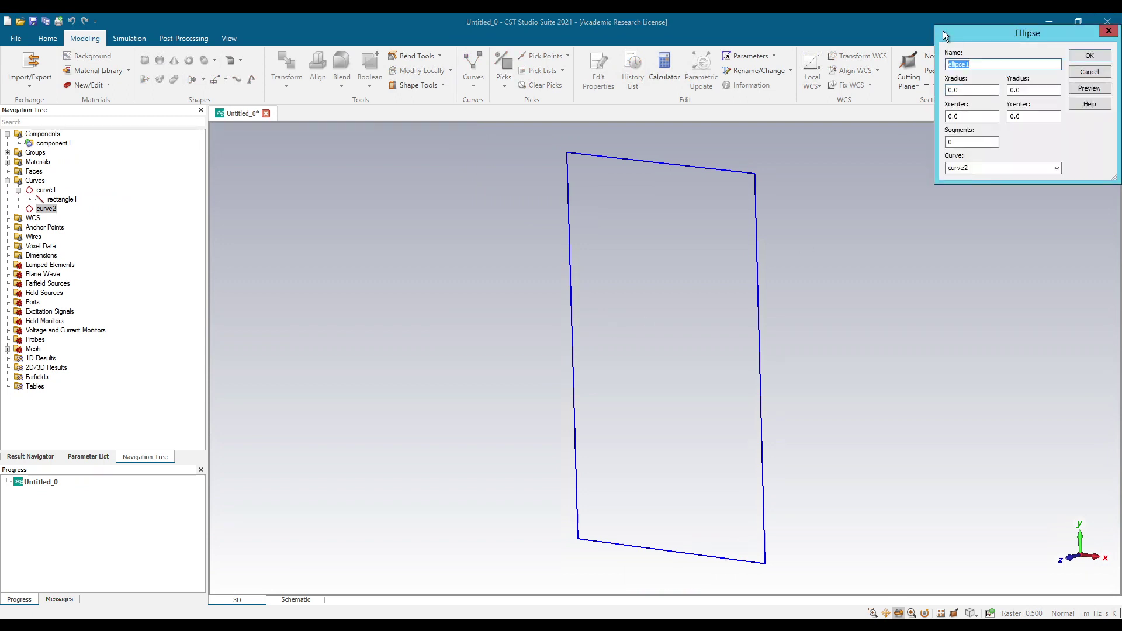
left_click_drag(961, 35, 415, 228)
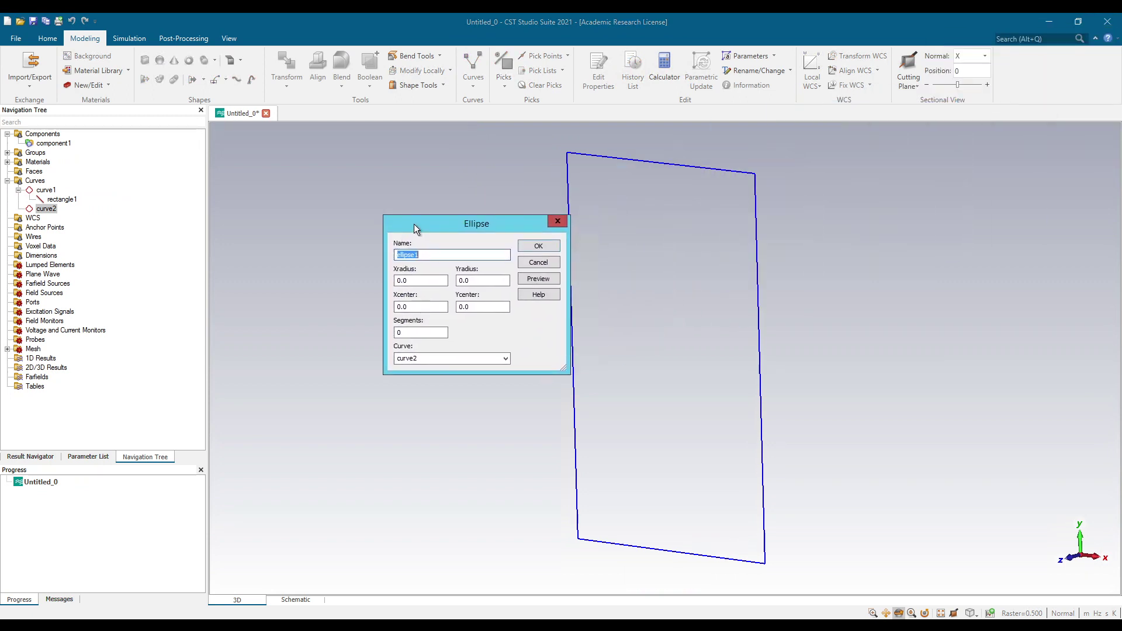
double_click(429, 281)
type("5")
double_click(506, 286)
left_click(534, 279)
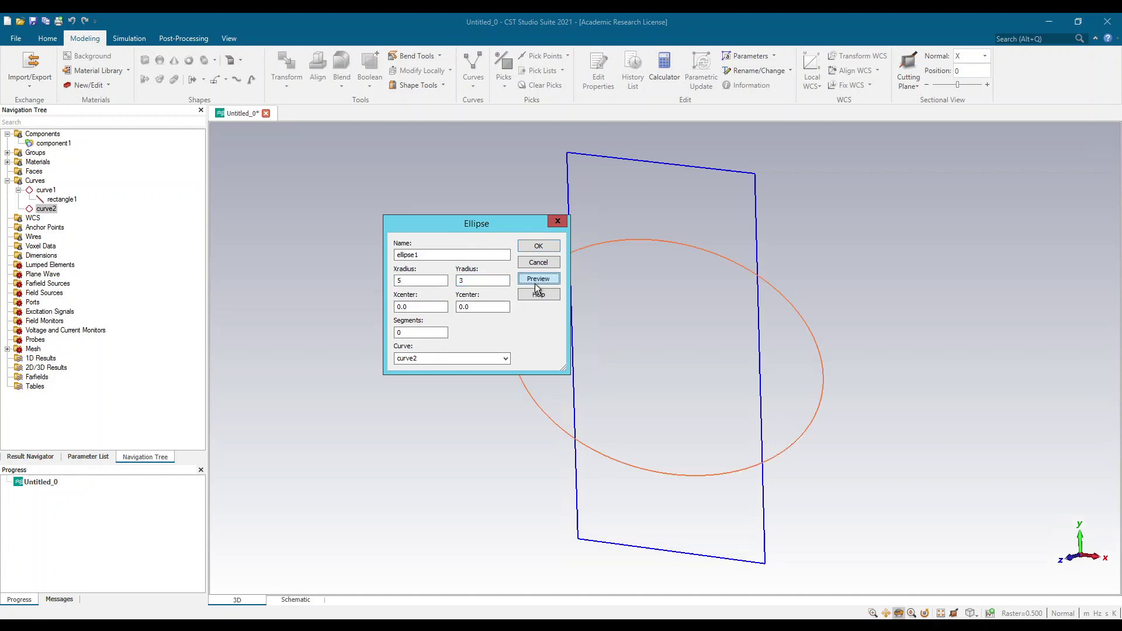
Step: Swap the ellipse's two radii, making the Y radius 5, and create the ellipse
double_click(432, 281)
double_click(465, 285)
type("5")
left_click(538, 246)
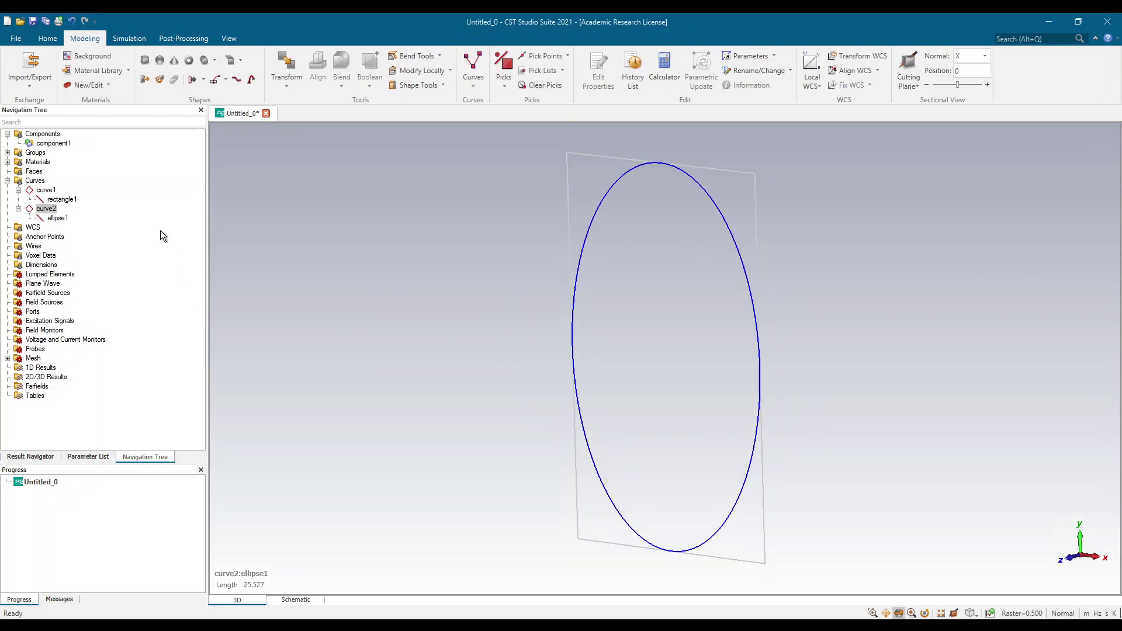
Step: Translate ellipse1 along Z so that it sits above the rectangle's plane
right_click(52, 218)
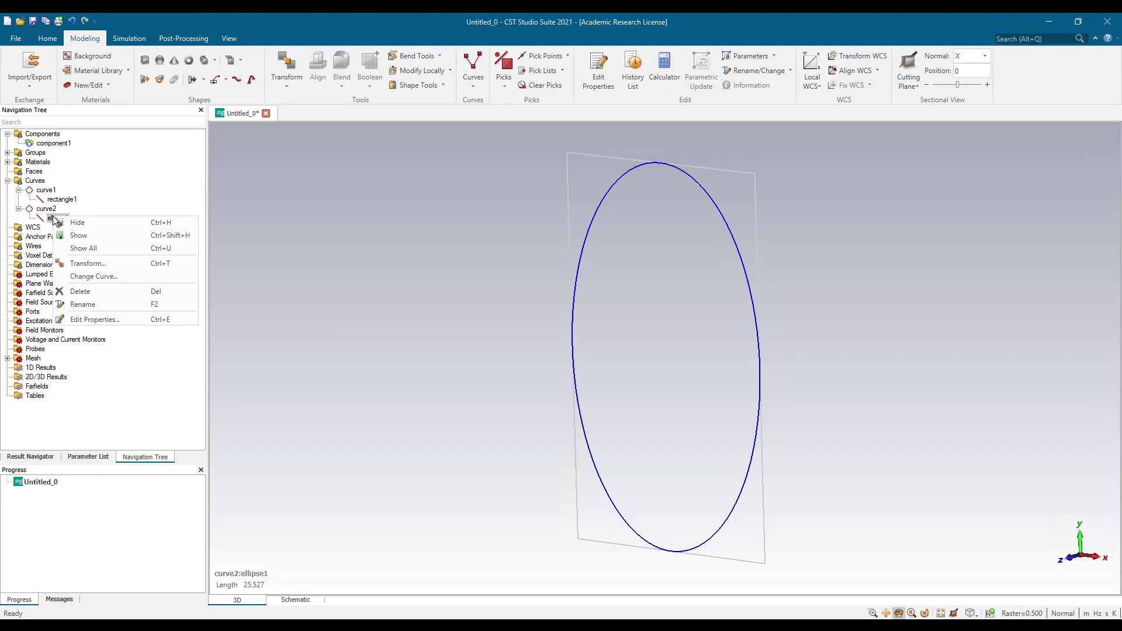
left_click(88, 264)
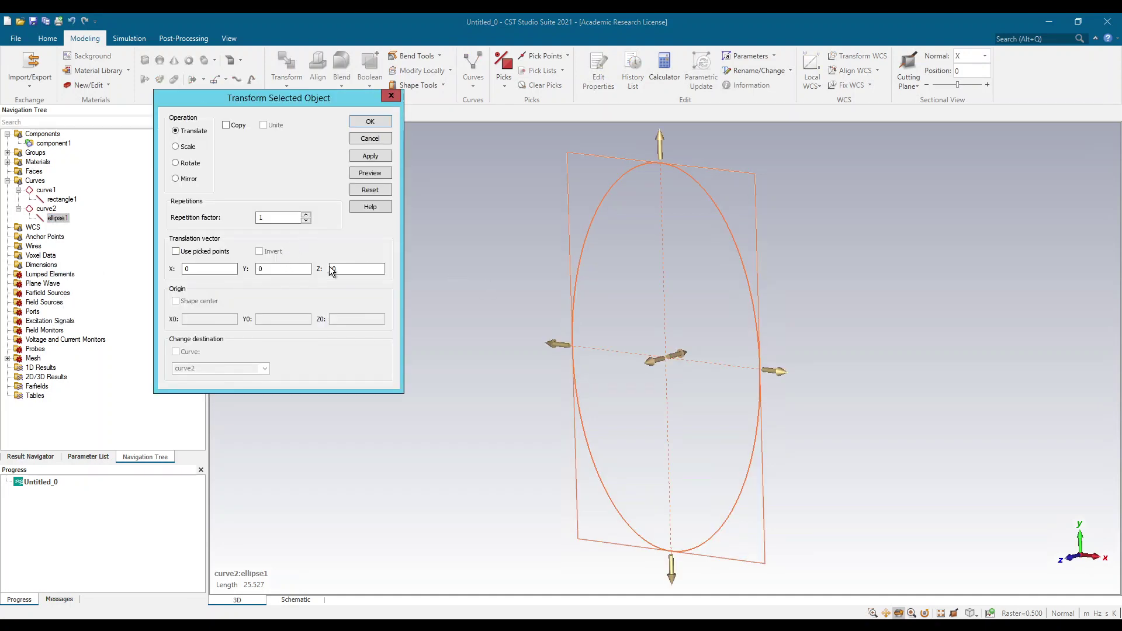
double_click(362, 270)
left_click(380, 121)
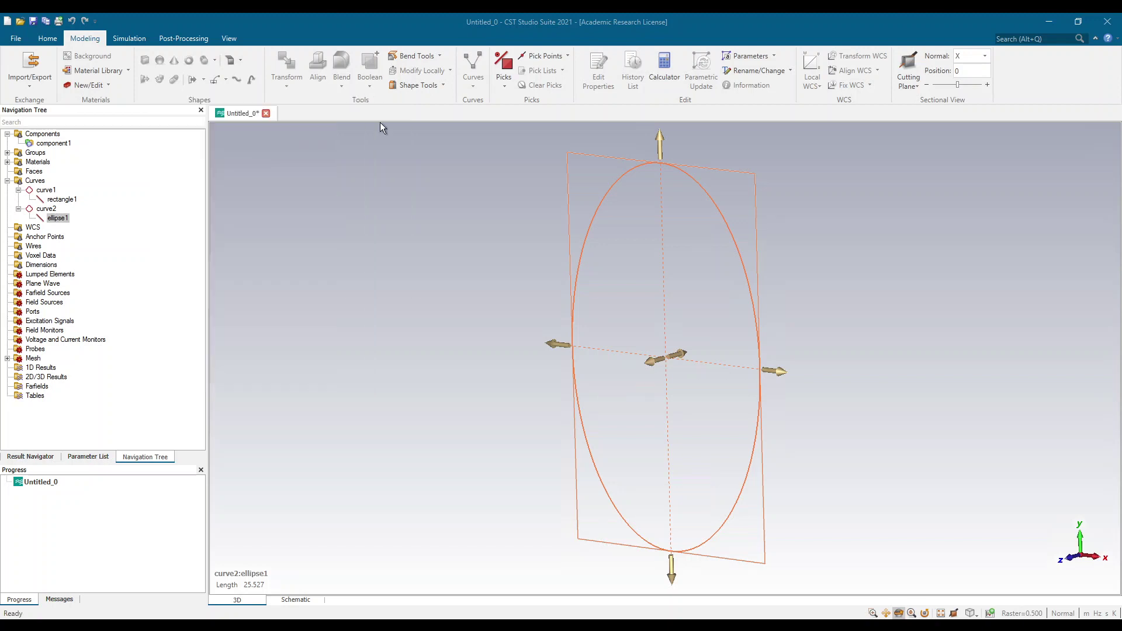
mouse_move(514, 328)
left_mouse_down()
mouse_move(546, 376)
mouse_move(561, 333)
mouse_move(623, 333)
left_mouse_up()
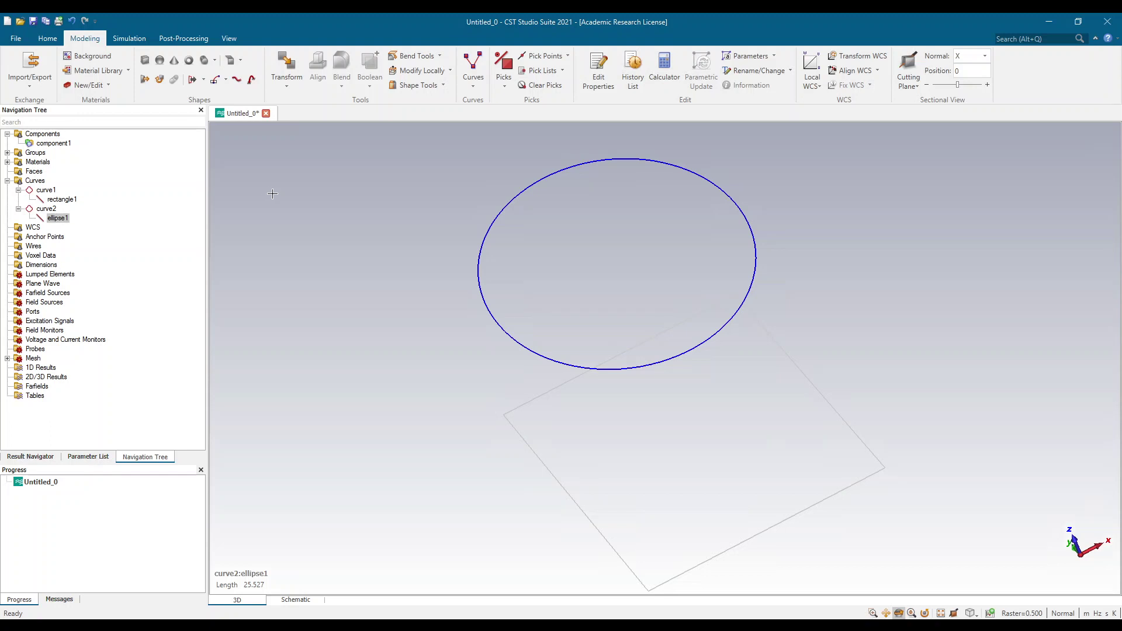
Step: Start a Loft Curves operation with the rectangle and the ellipse as profiles, skipping the path curve
left_click(203, 80)
left_click(45, 165)
left_click(43, 134)
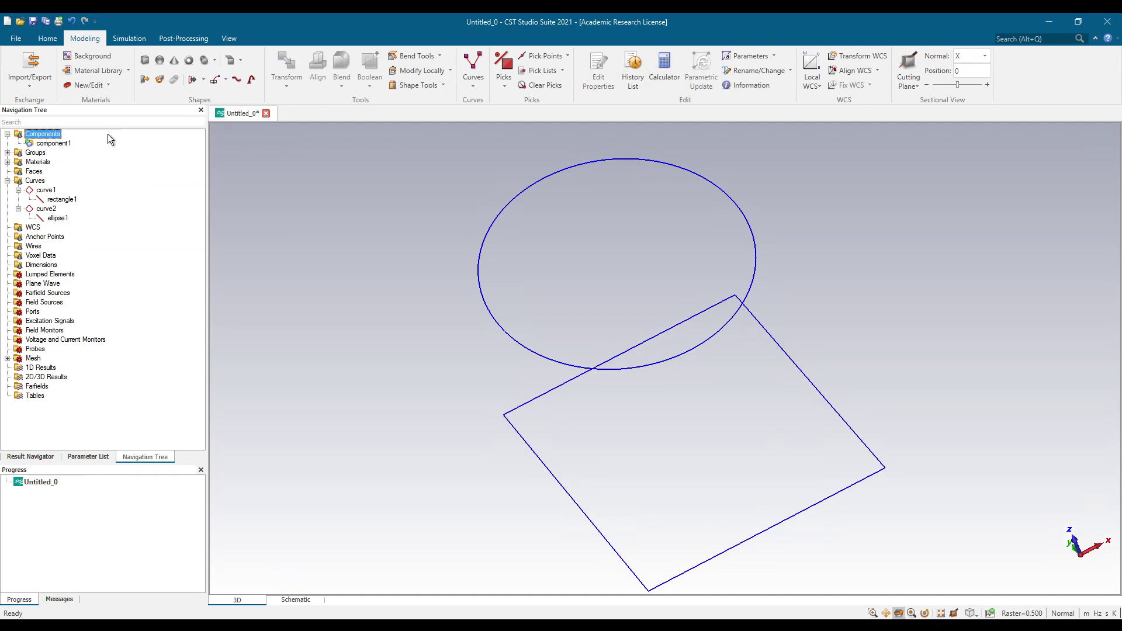
left_click(204, 80)
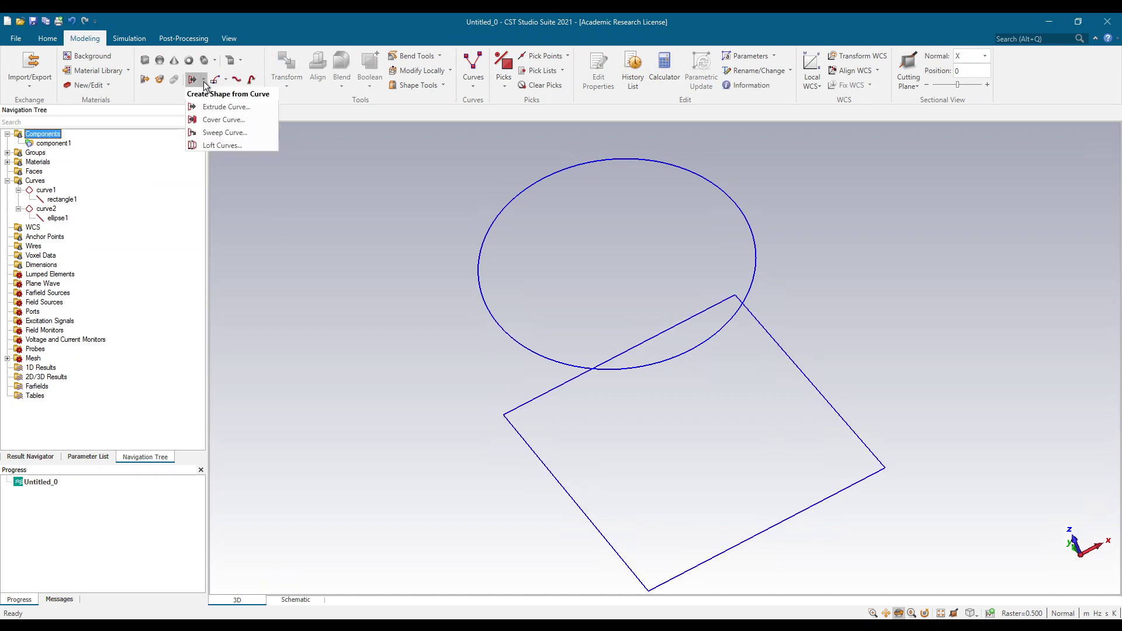
left_click(225, 146)
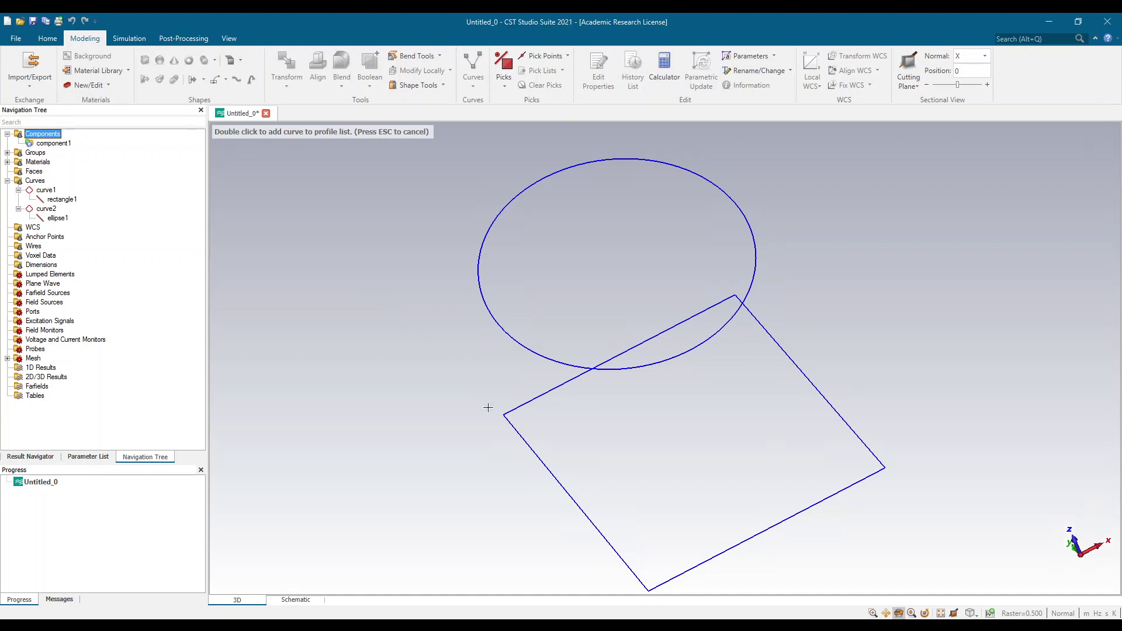
double_click(521, 439)
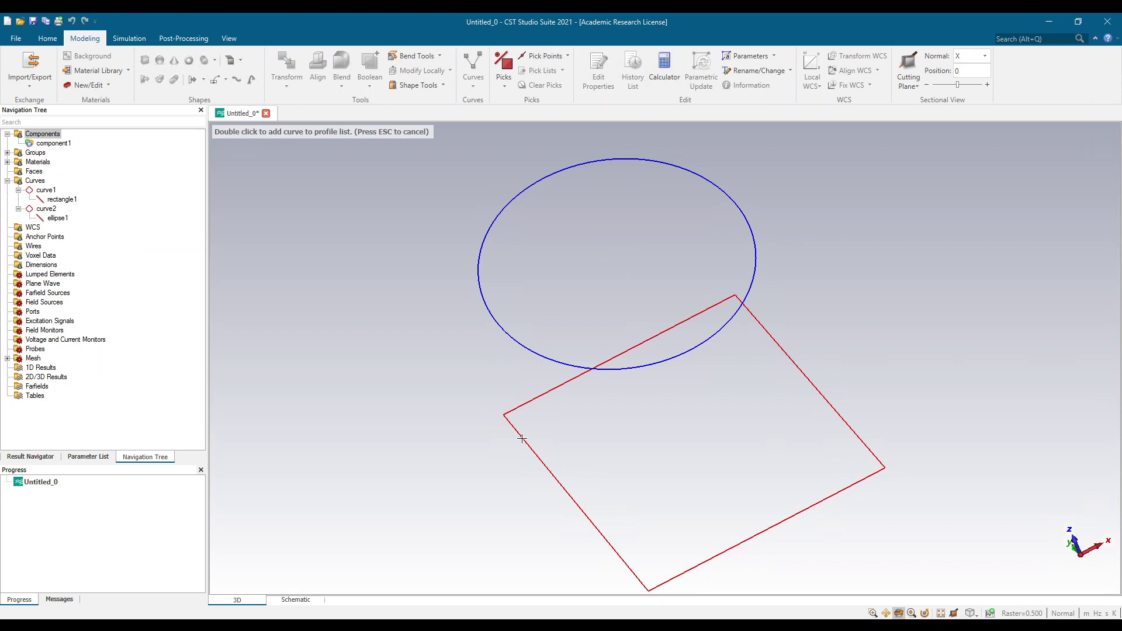
double_click(494, 318)
left_click_drag(414, 440, 485, 411)
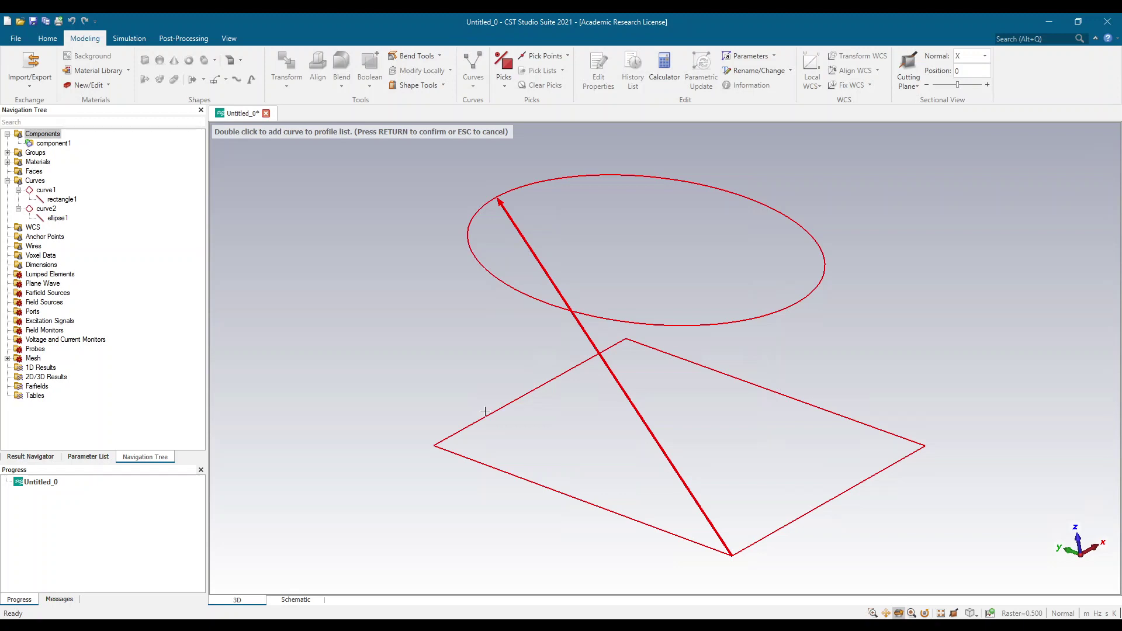
key("Return")
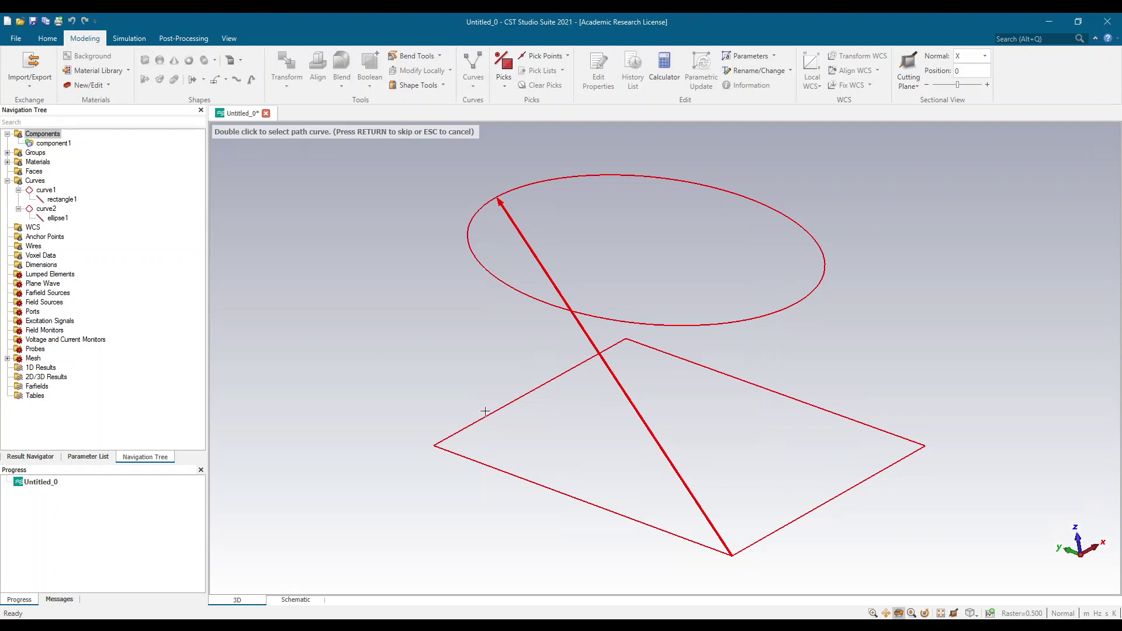
key("Return")
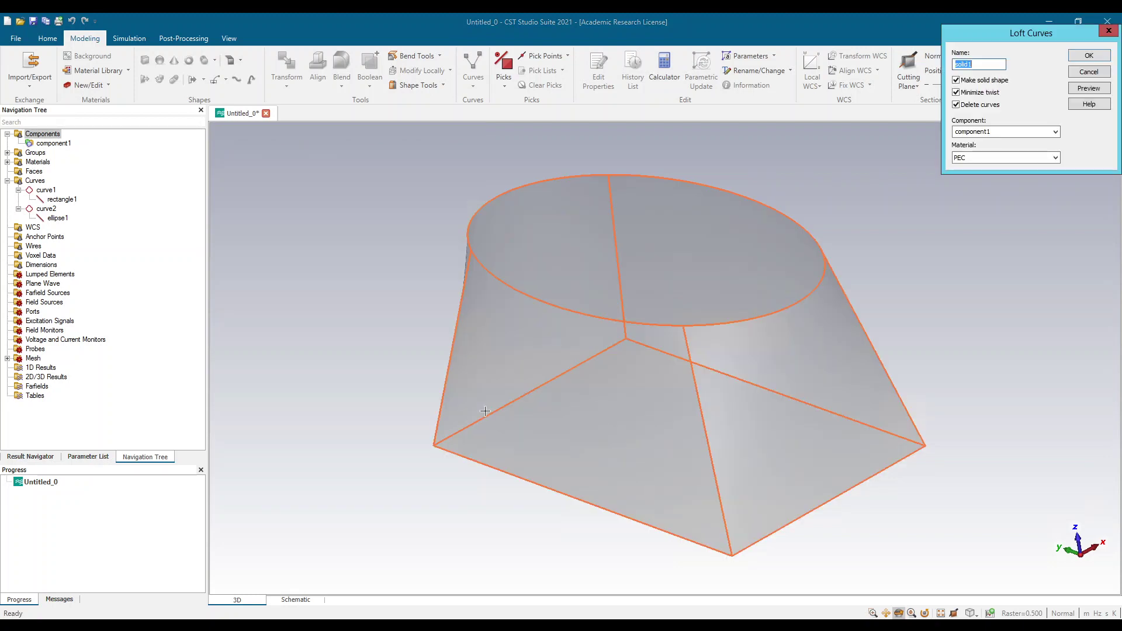
Step: Try to preview the loft with Minimize twist off, and re-enable the option
left_click_drag(1001, 40, 994, 82)
mouse_move(923, 441)
left_mouse_down()
mouse_move(1024, 462)
mouse_move(856, 394)
mouse_move(764, 401)
mouse_move(710, 369)
mouse_move(781, 414)
mouse_move(785, 362)
mouse_move(759, 380)
mouse_move(842, 376)
mouse_move(805, 426)
mouse_move(842, 491)
mouse_move(833, 547)
left_mouse_up()
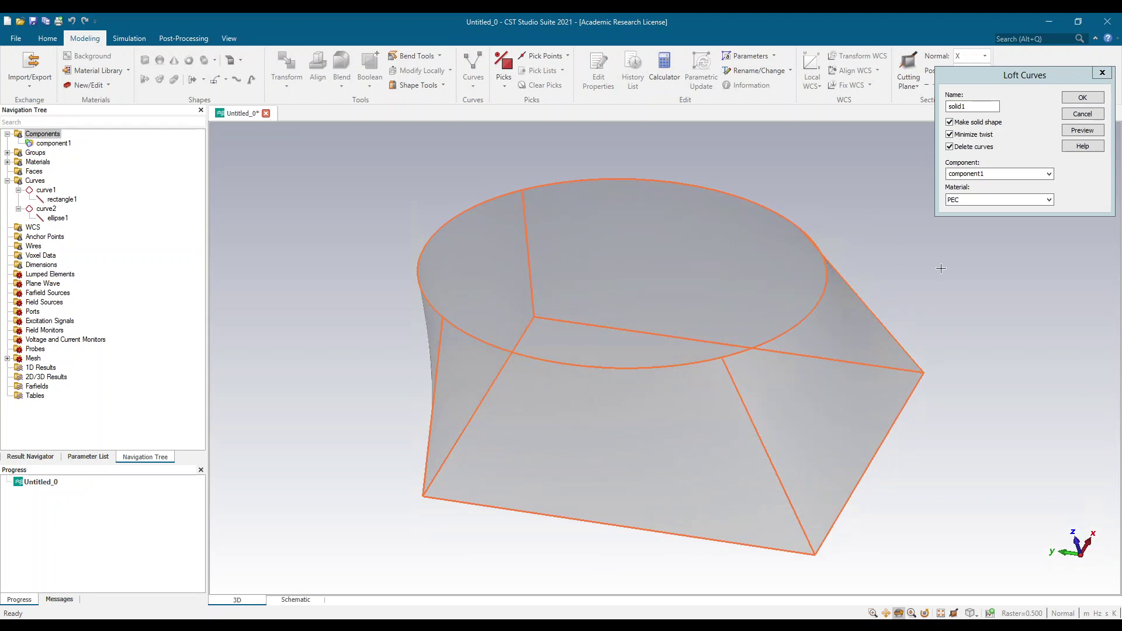
left_click(951, 135)
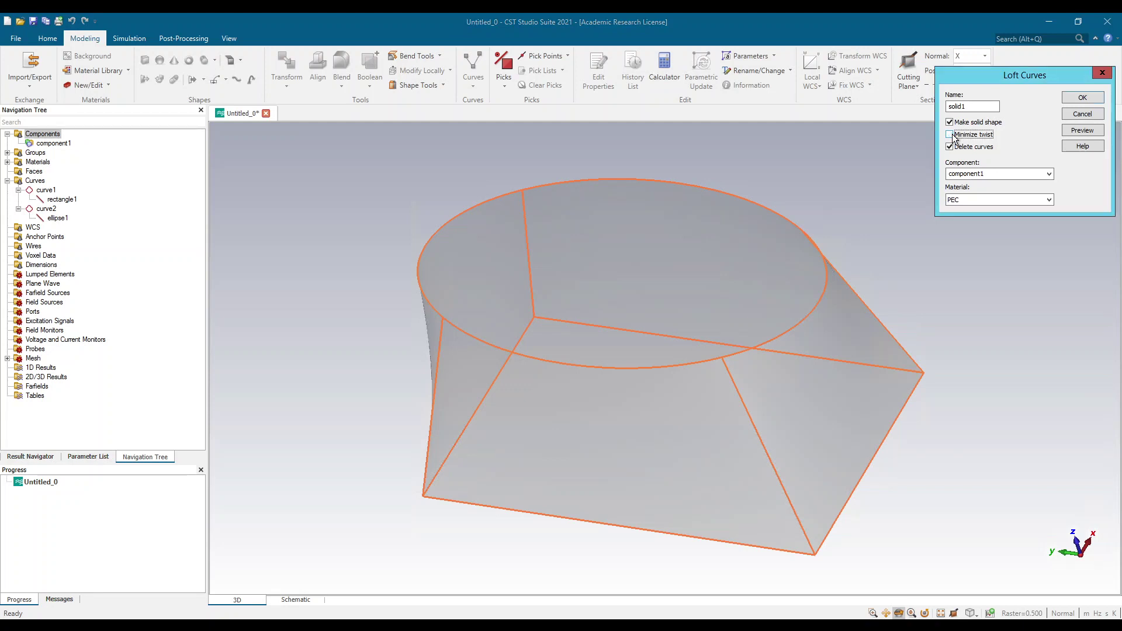
left_click(1074, 131)
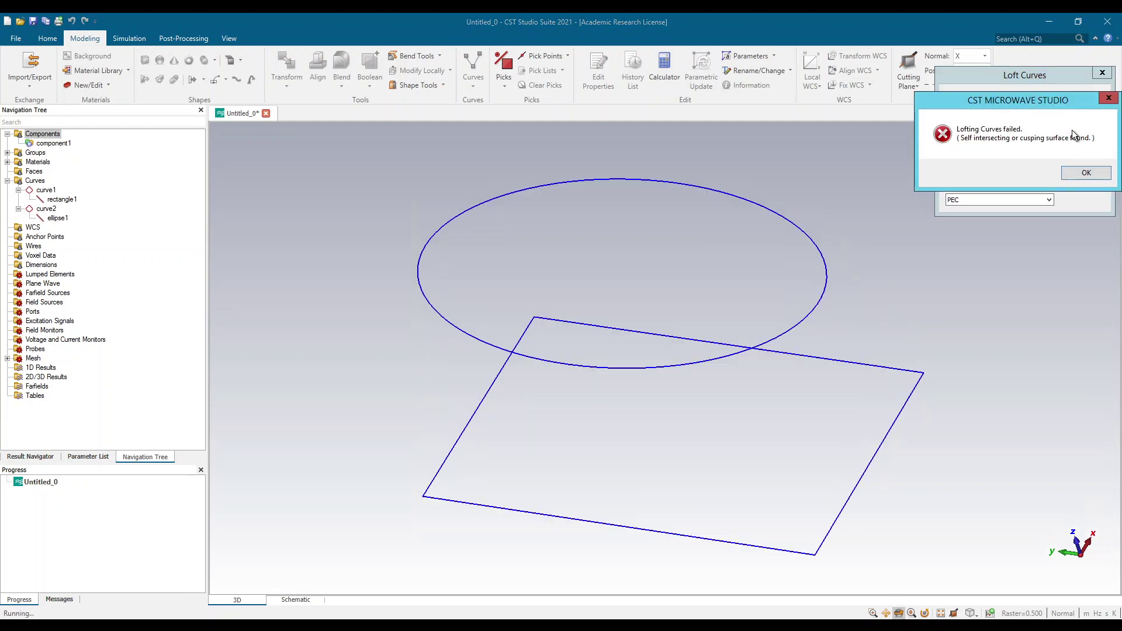
left_click(1074, 174)
left_click(974, 135)
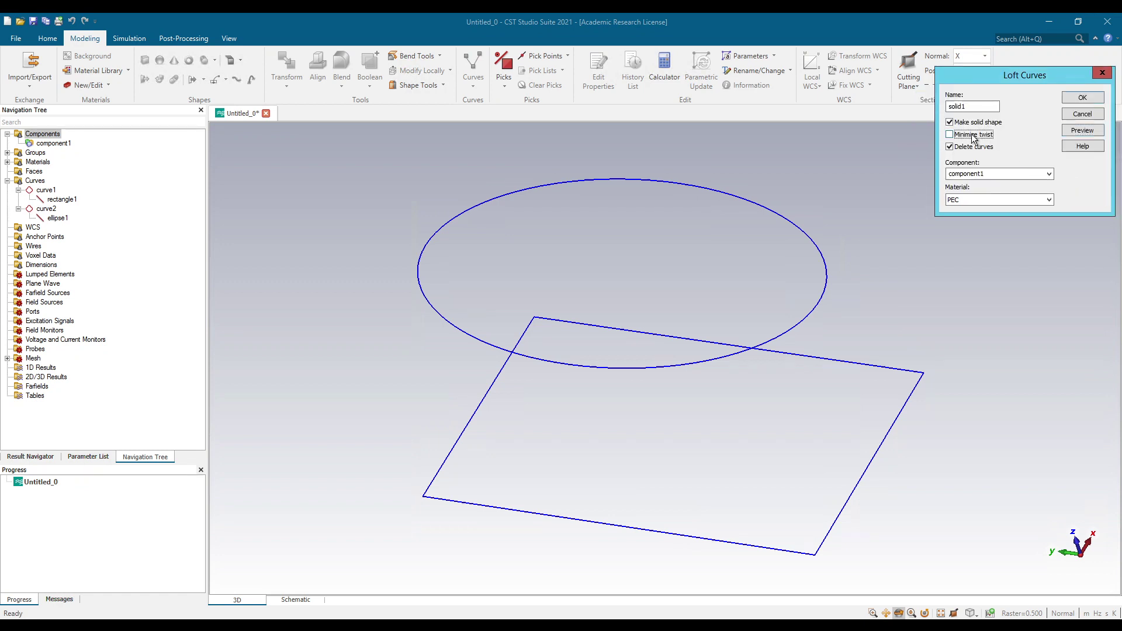
Step: Preview the loft with Minimize twist on and create it as a PEC solid in component1, deleting the source curves
left_click(1081, 131)
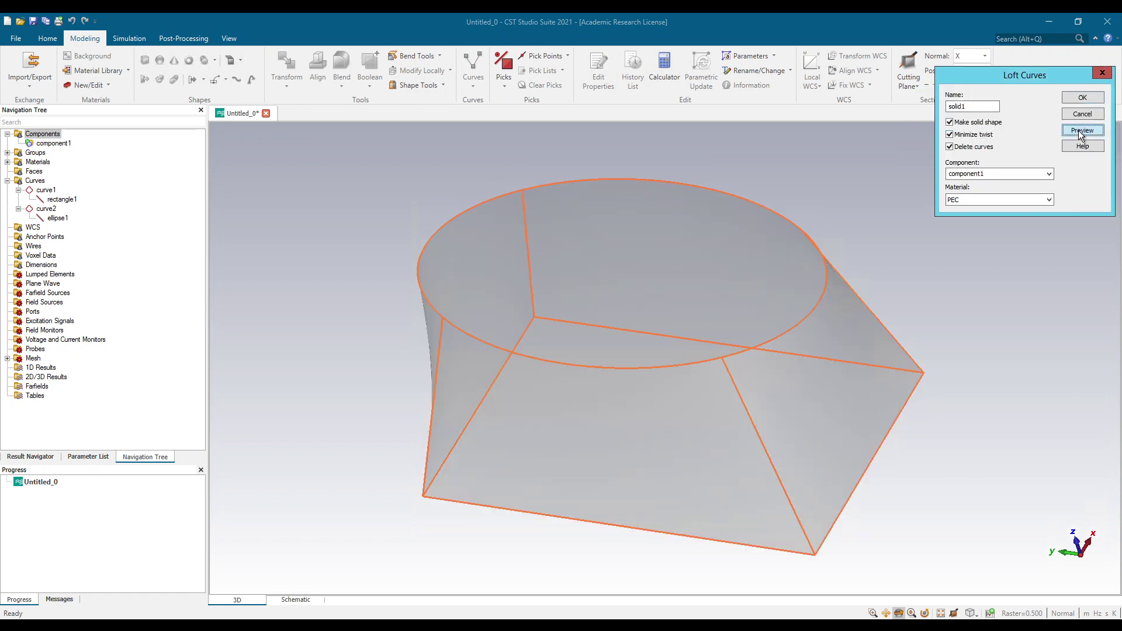
left_click(1082, 98)
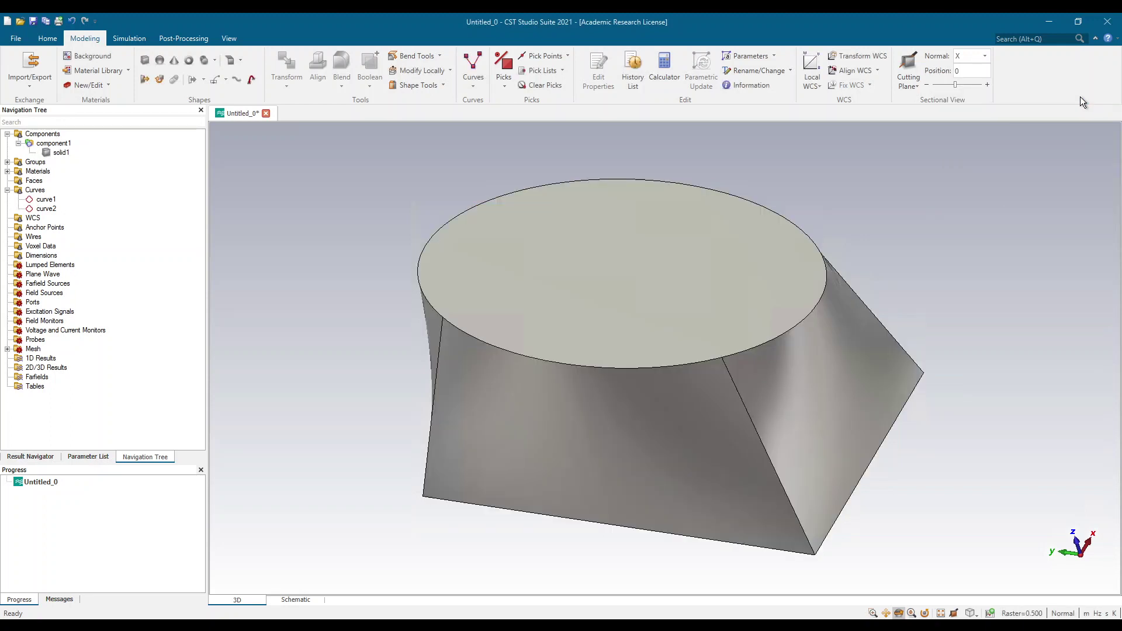
Step: Turn on the cutting plane for the lofted solid and set its normal to Z
mouse_move(792, 436)
left_mouse_down()
mouse_move(889, 336)
mouse_move(689, 439)
mouse_move(666, 476)
mouse_move(619, 489)
mouse_move(903, 310)
mouse_move(922, 240)
mouse_move(875, 519)
left_mouse_up()
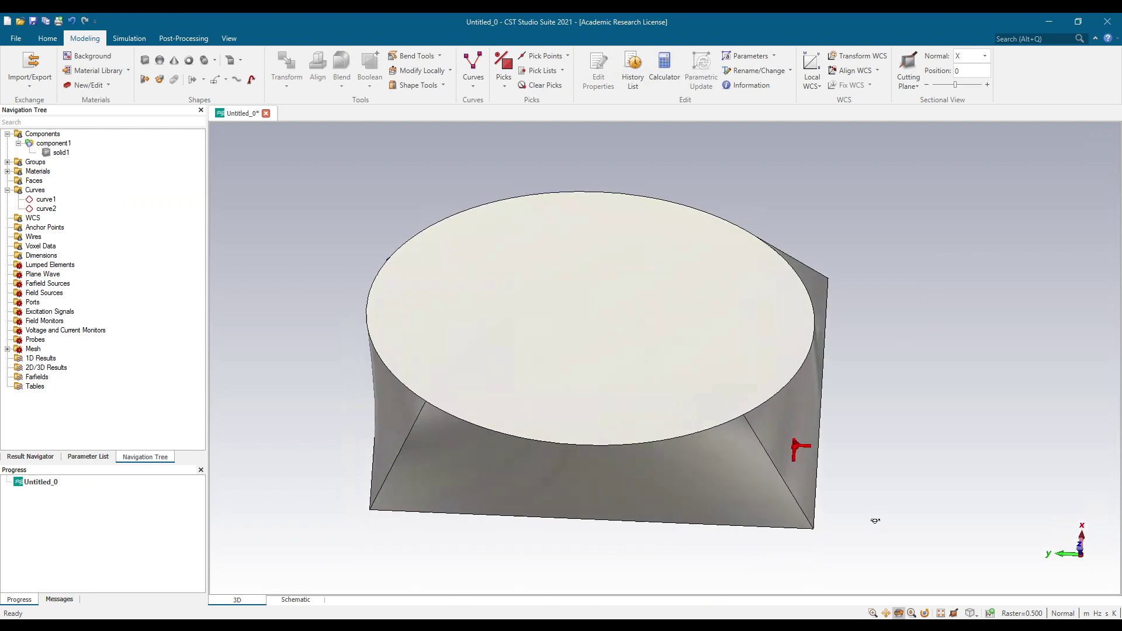
left_click(906, 68)
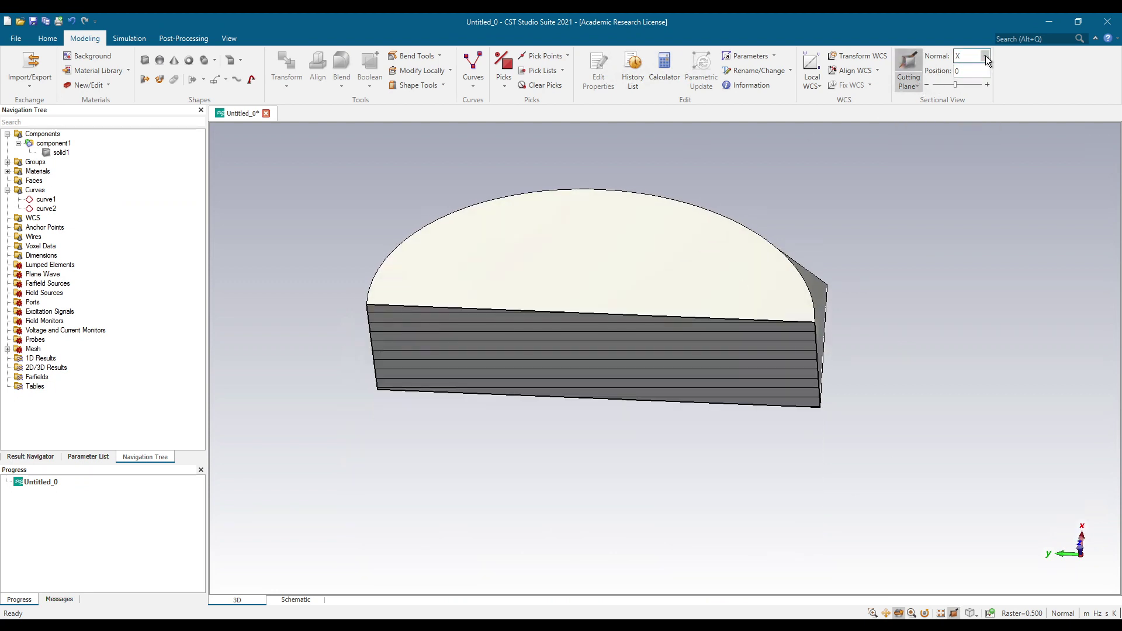
left_click(986, 57)
left_click(977, 87)
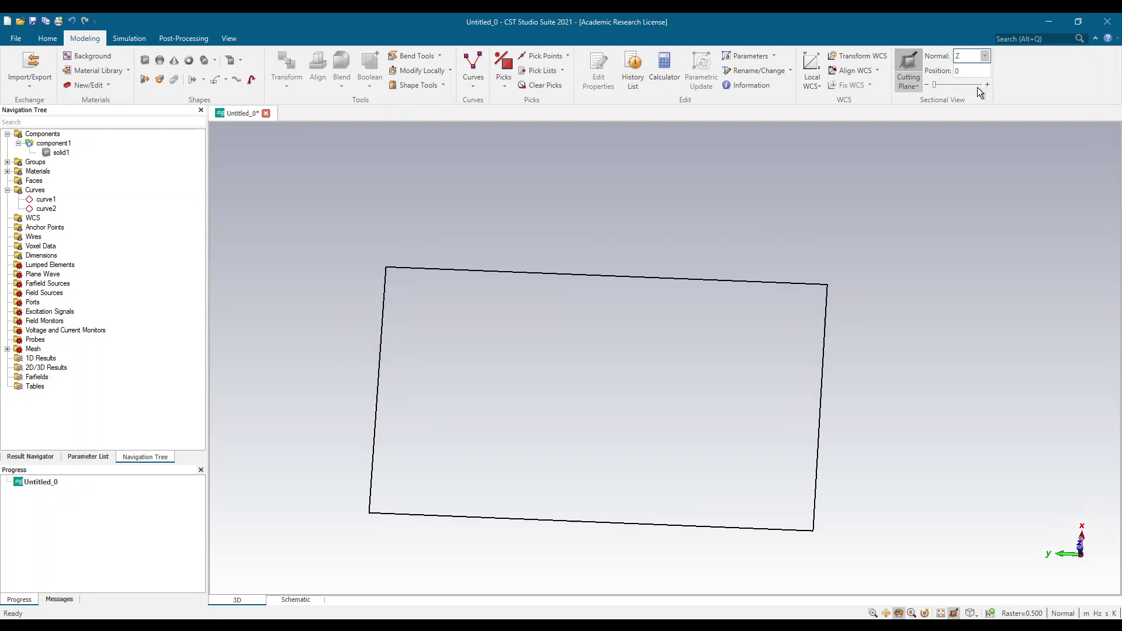
Step: Step the Z cutting plane up through the lofted solid to its elliptical top at about 5, turn the section off and examine the whole solid
left_click(987, 85)
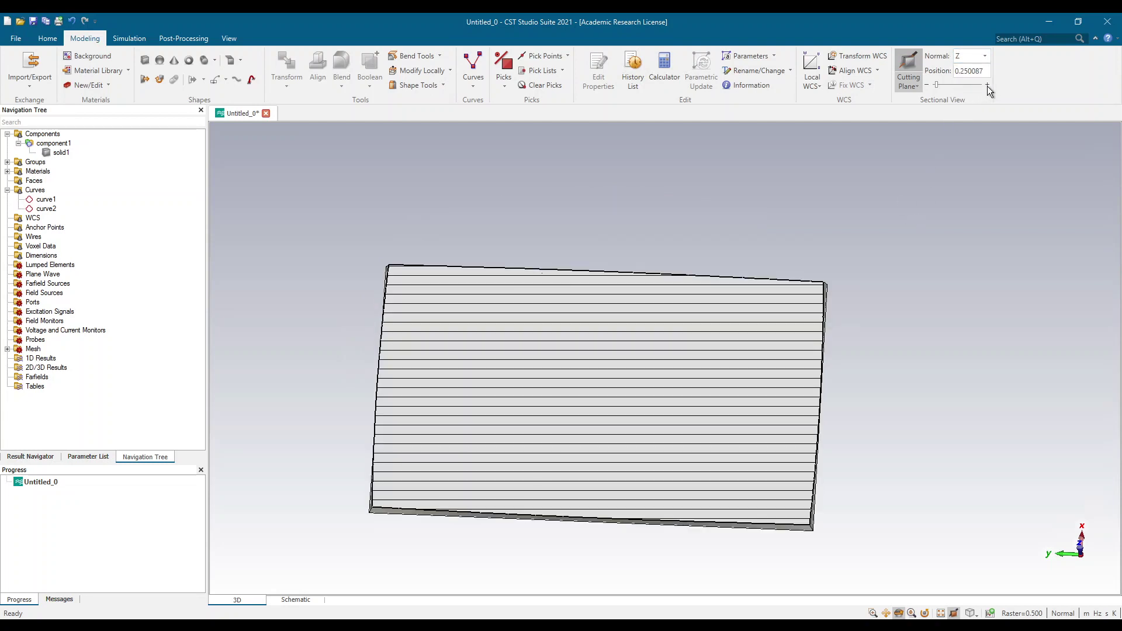
left_click_drag(784, 357, 752, 420)
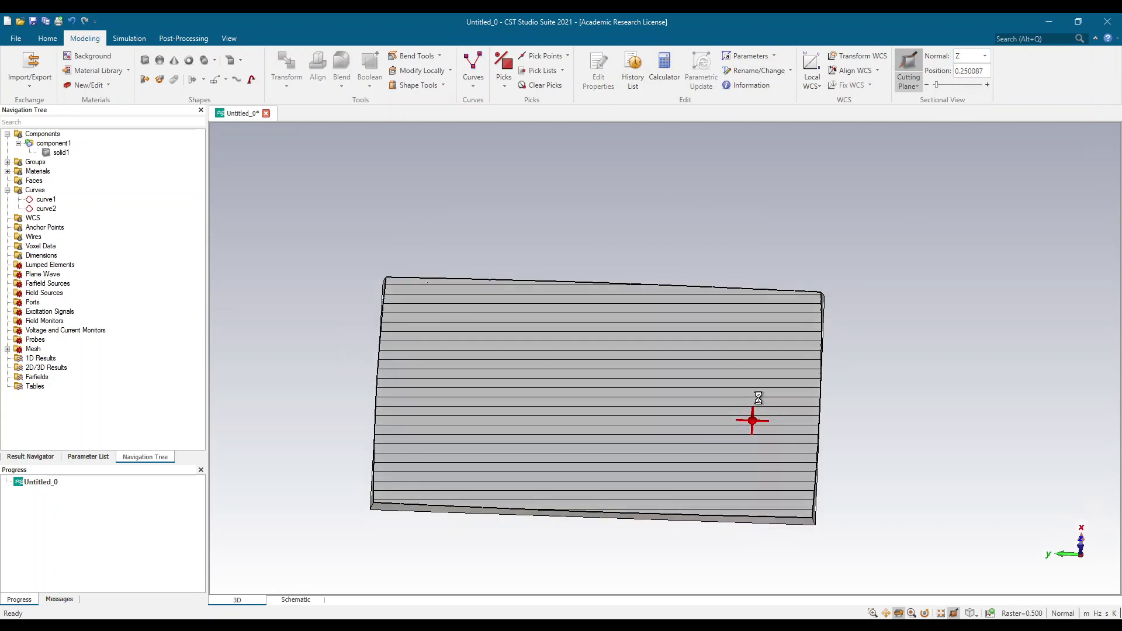
left_click(927, 85)
left_click(987, 85)
left_click(987, 85)
left_click(987, 86)
left_click(988, 85)
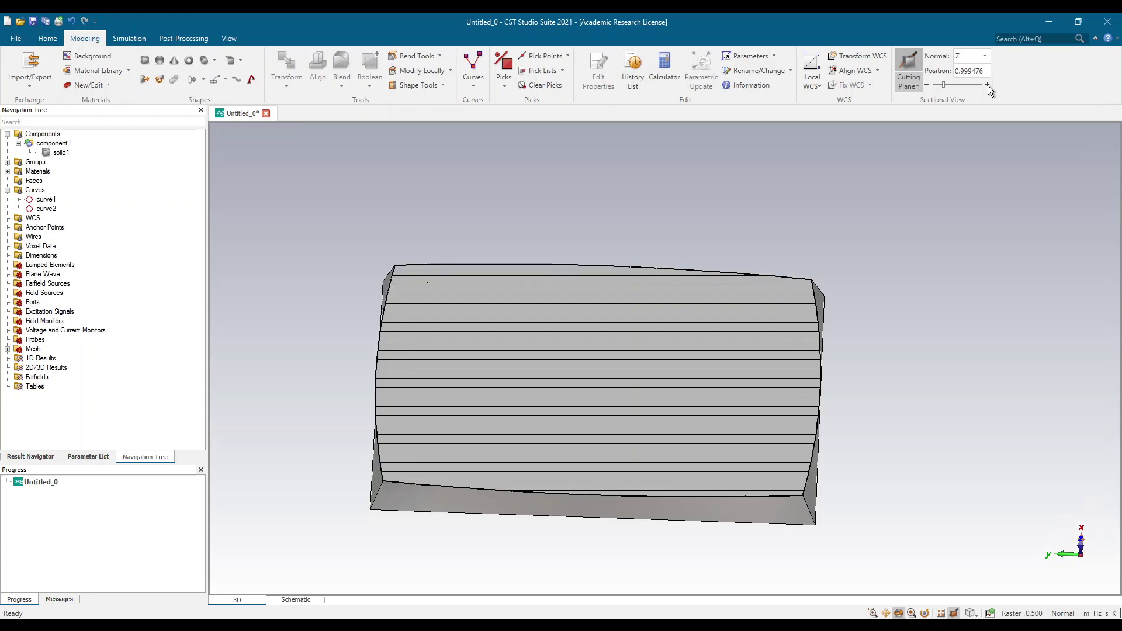
left_click(988, 86)
left_click(988, 85)
left_click(988, 86)
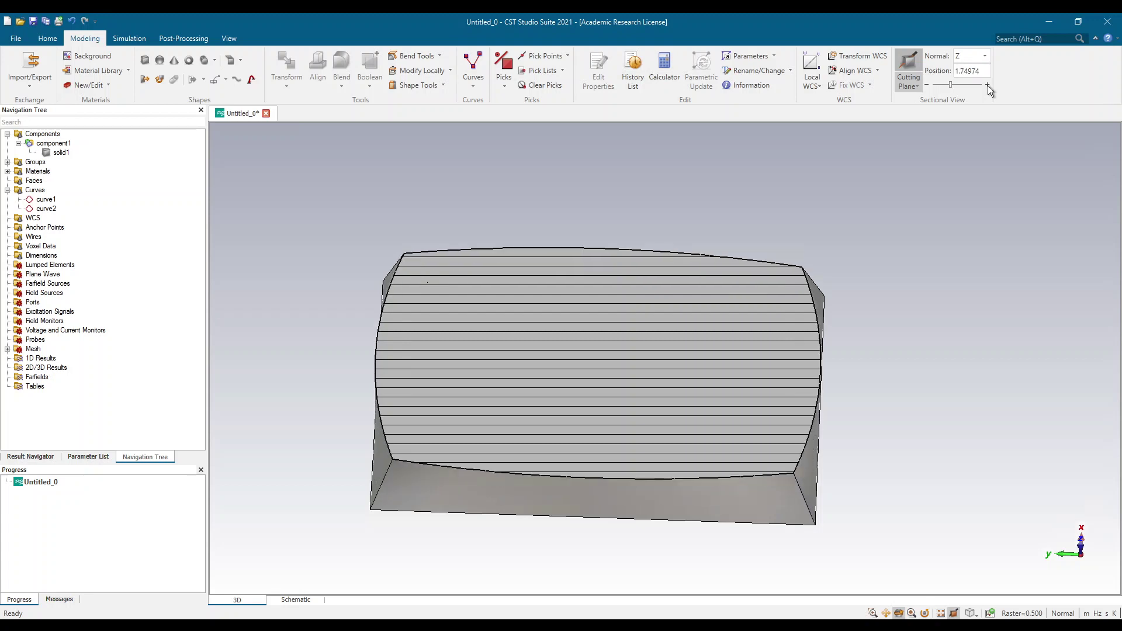
left_click(988, 85)
left_click(988, 85)
left_click(988, 86)
left_click(988, 85)
left_click(987, 85)
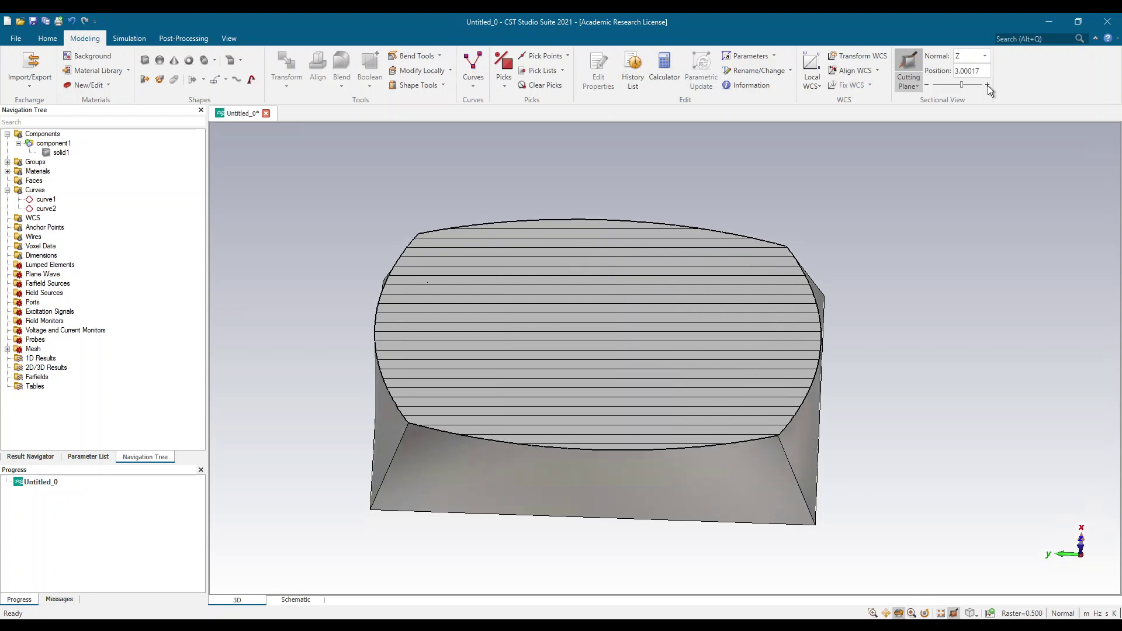
left_click(988, 85)
left_click(988, 85)
left_click(988, 85)
left_click(988, 85)
left_click(988, 86)
left_click(988, 86)
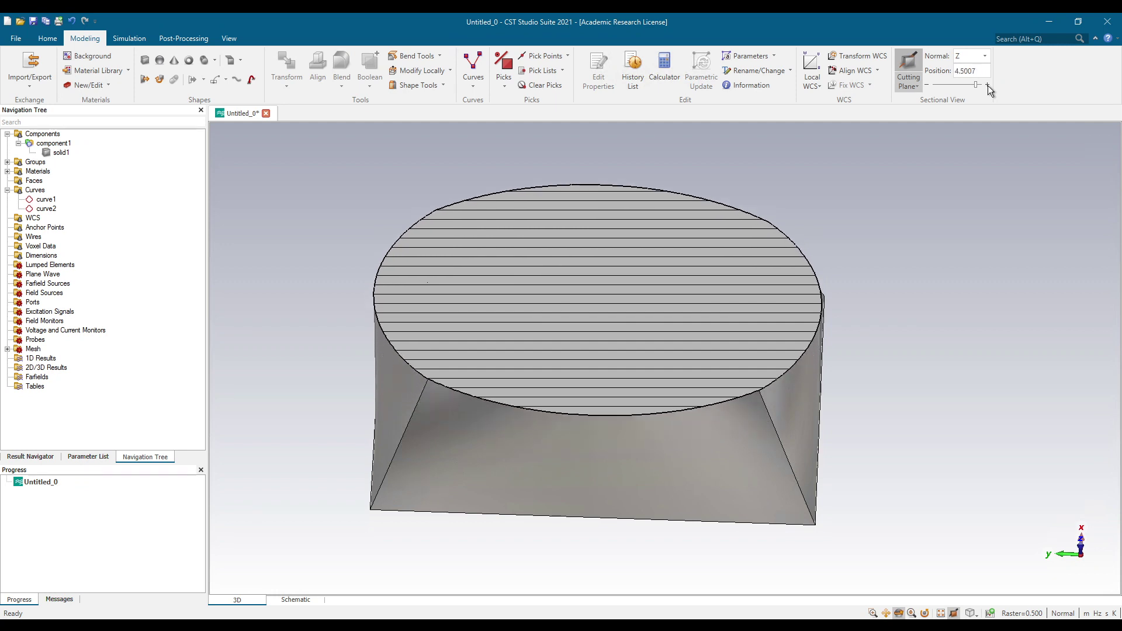
left_click(987, 86)
left_click(988, 85)
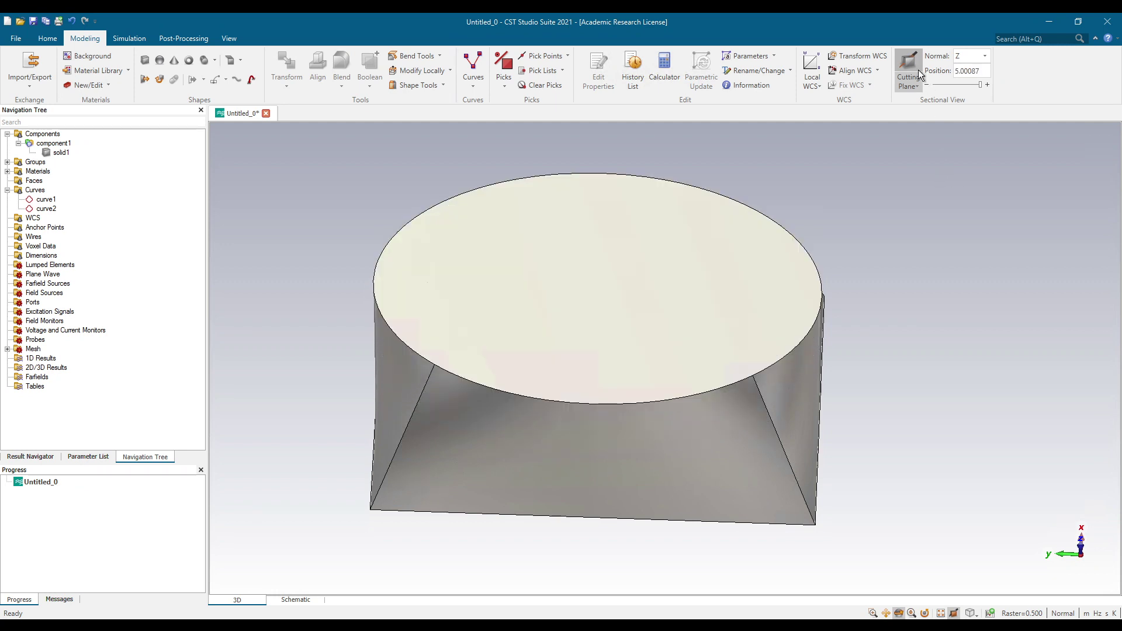
left_click_drag(870, 381, 893, 392)
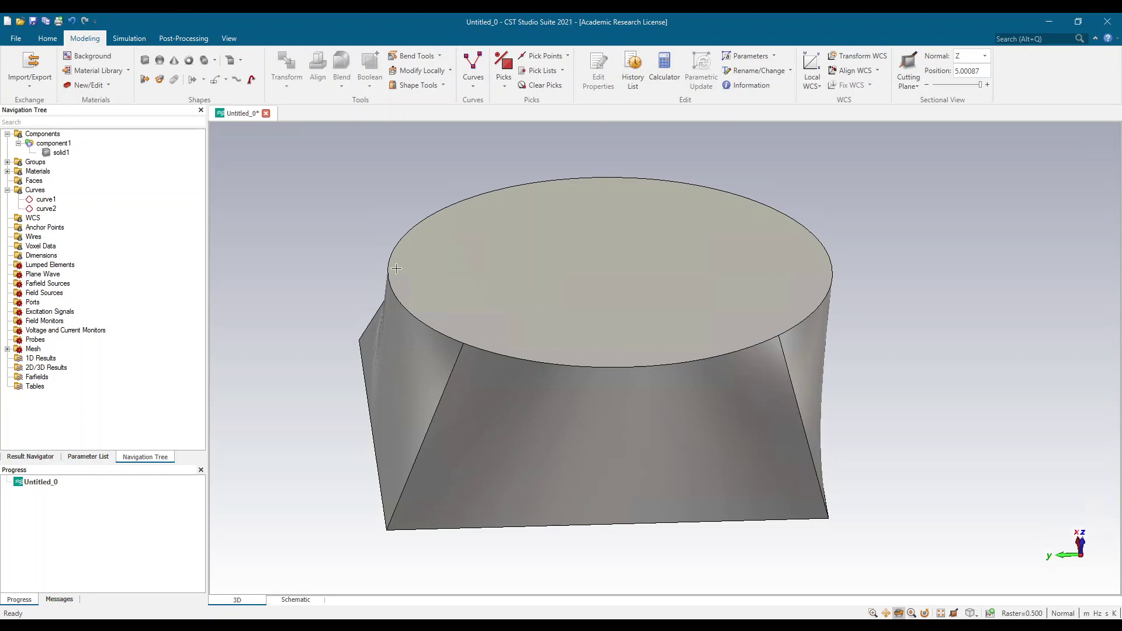
left_click_drag(395, 294, 418, 316)
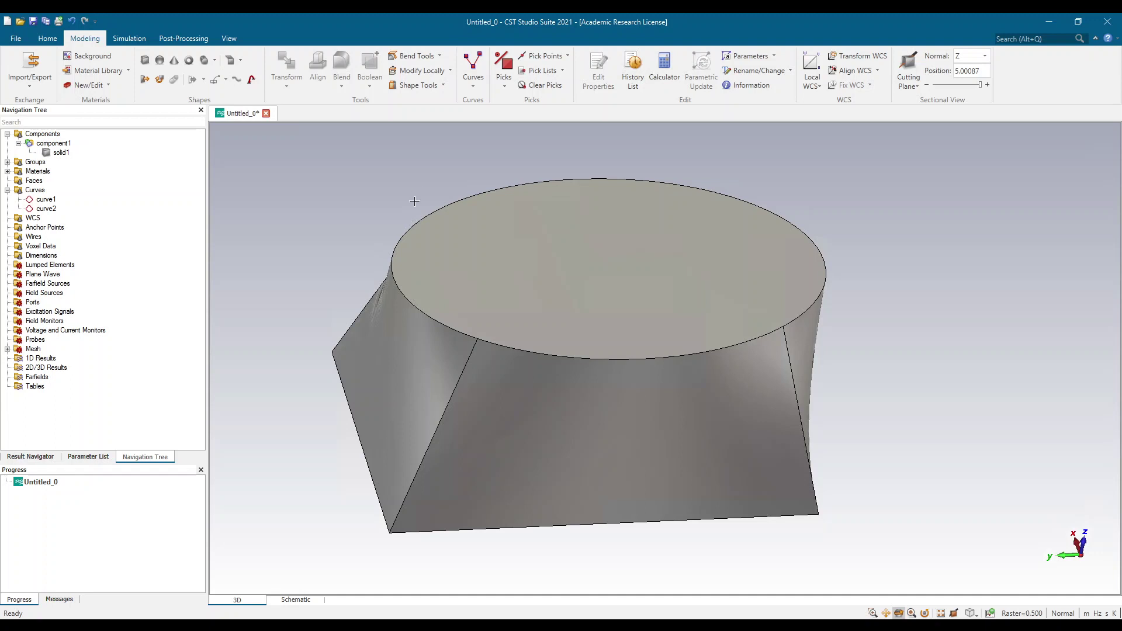
Step: Delete the lofted solid solid1 from component1
left_click(60, 152)
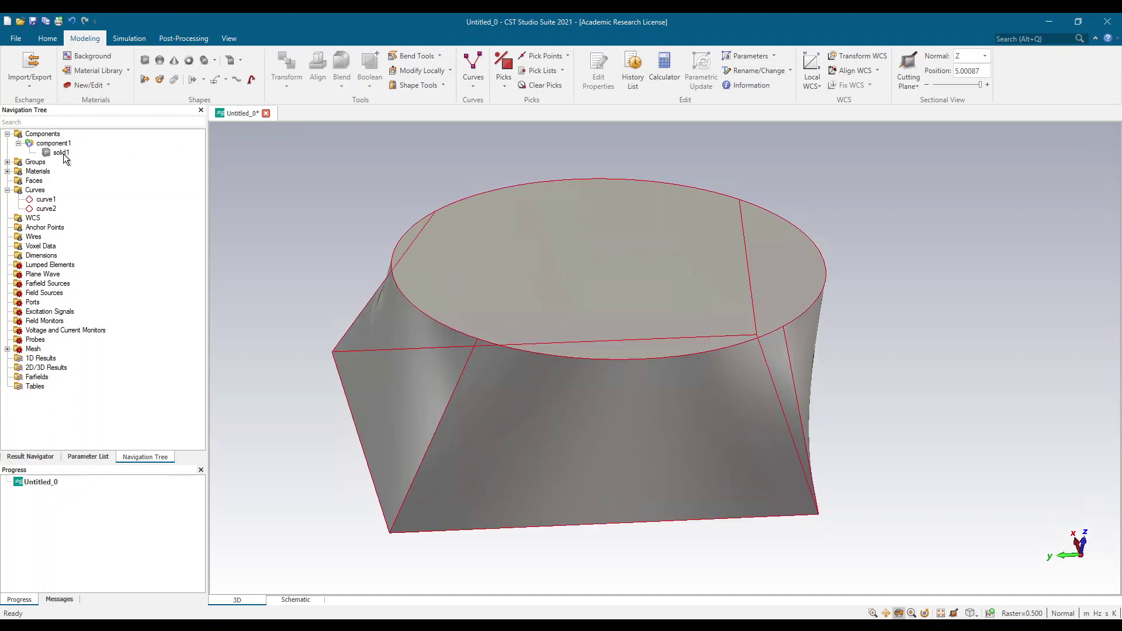
right_click(65, 155)
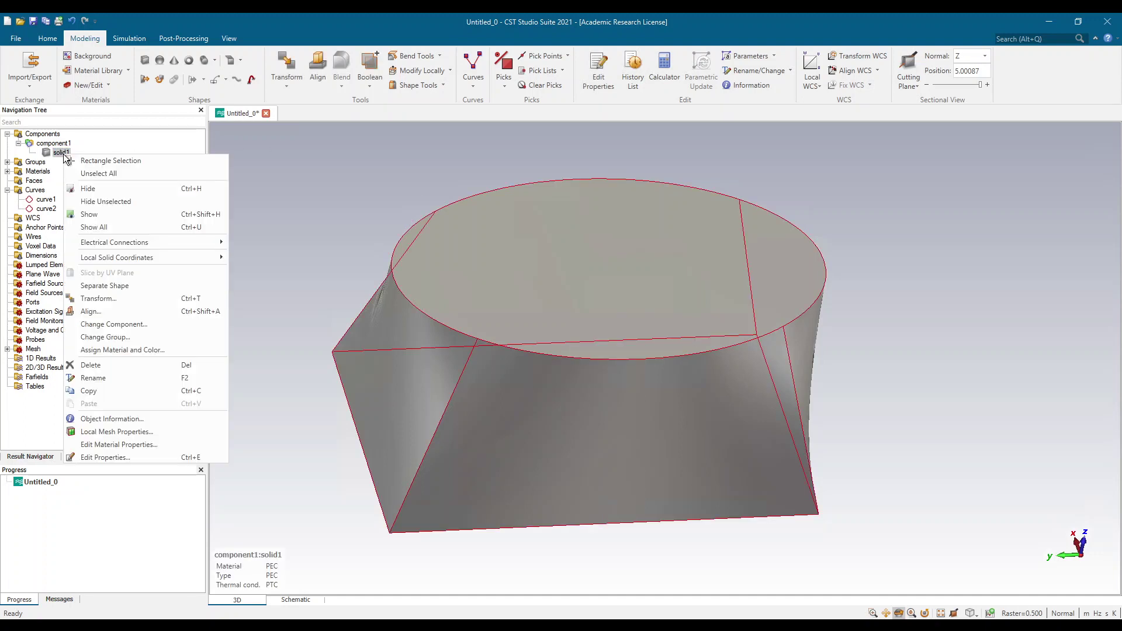
left_click(122, 366)
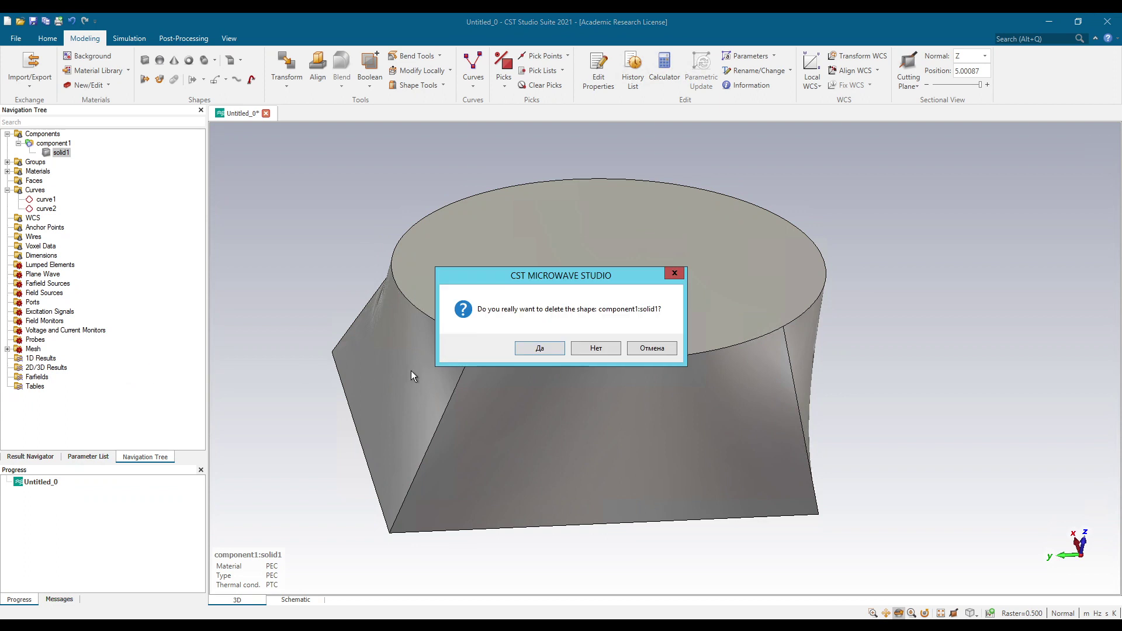
left_click(537, 350)
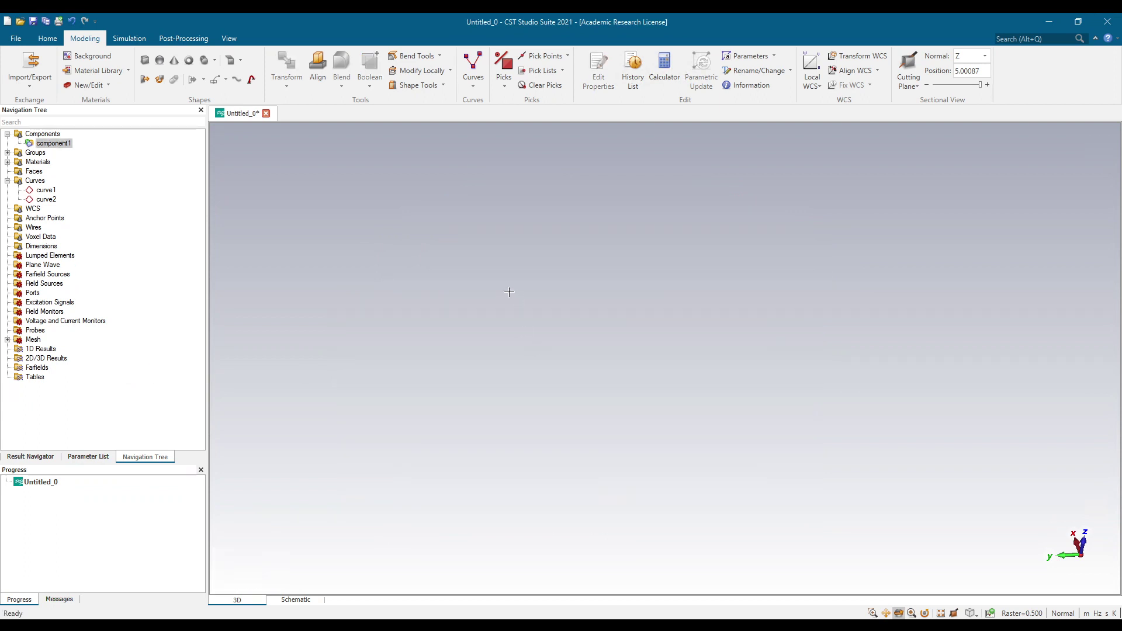
Step: Start a 3D polygon curve with numeric point entry, enlarge its point table, and enter the first point as X -5, Y -5, Z 0
left_click(474, 85)
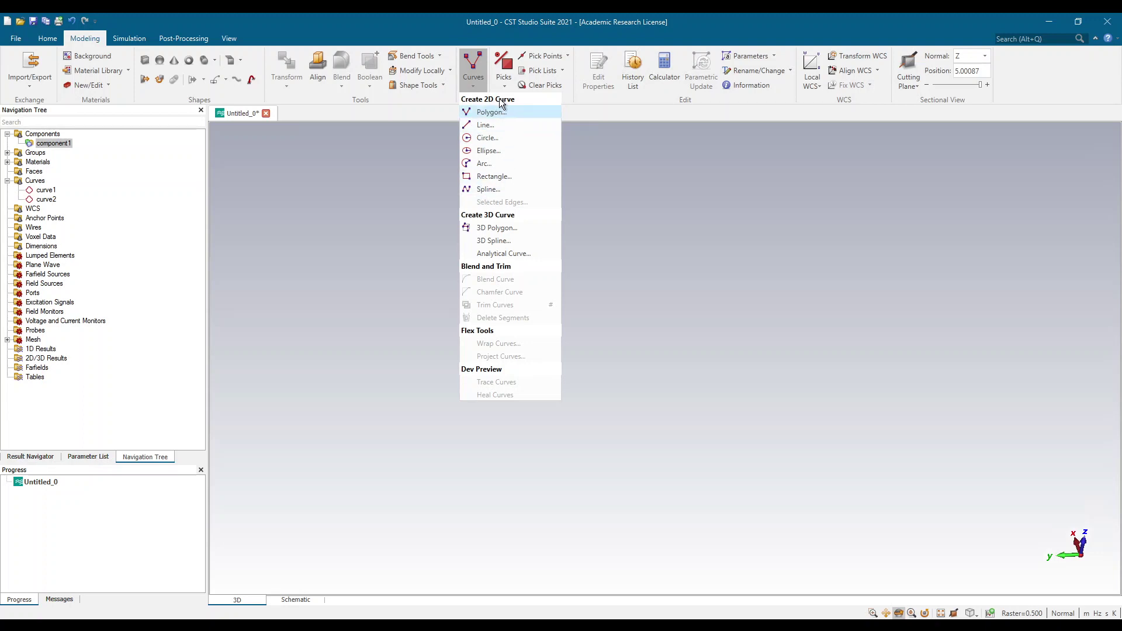
left_click(497, 228)
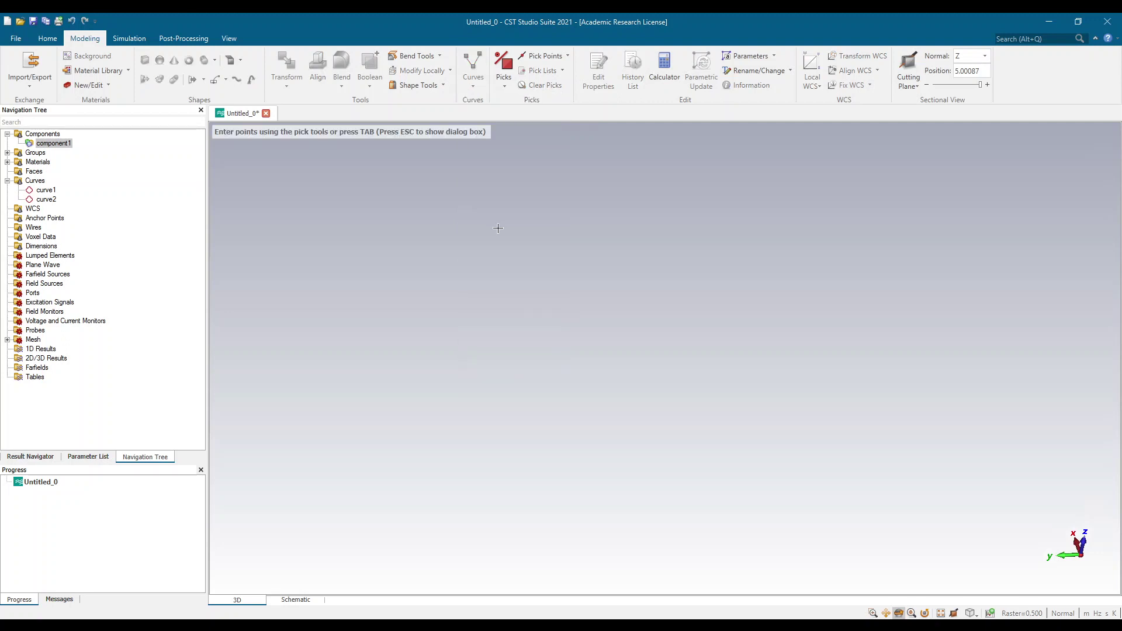
key("Escape")
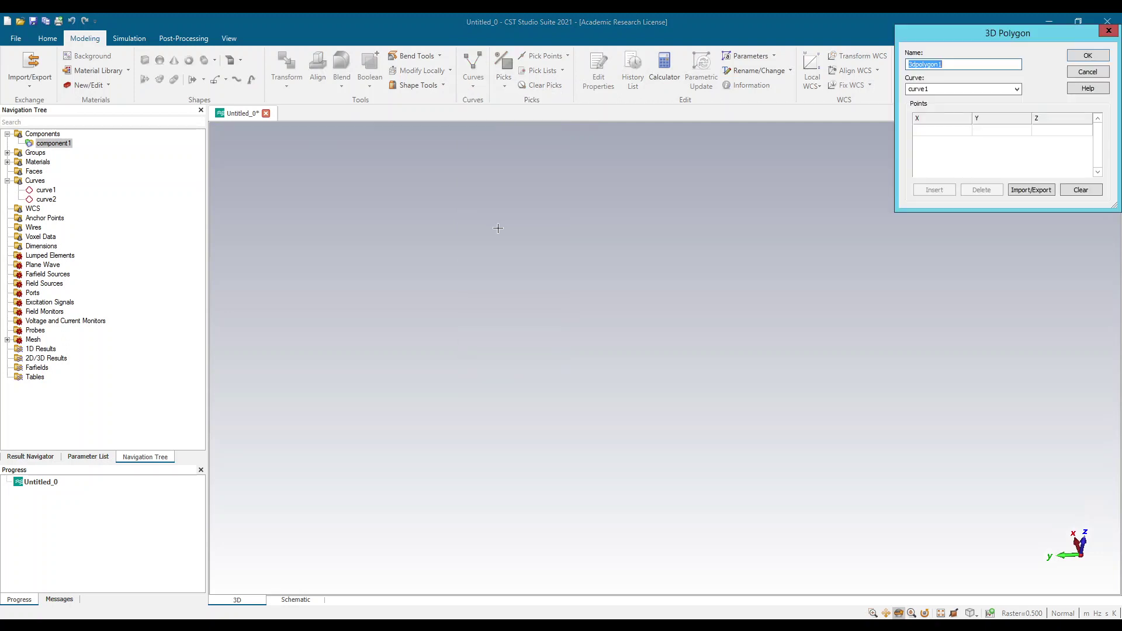
left_click_drag(959, 30, 612, 240)
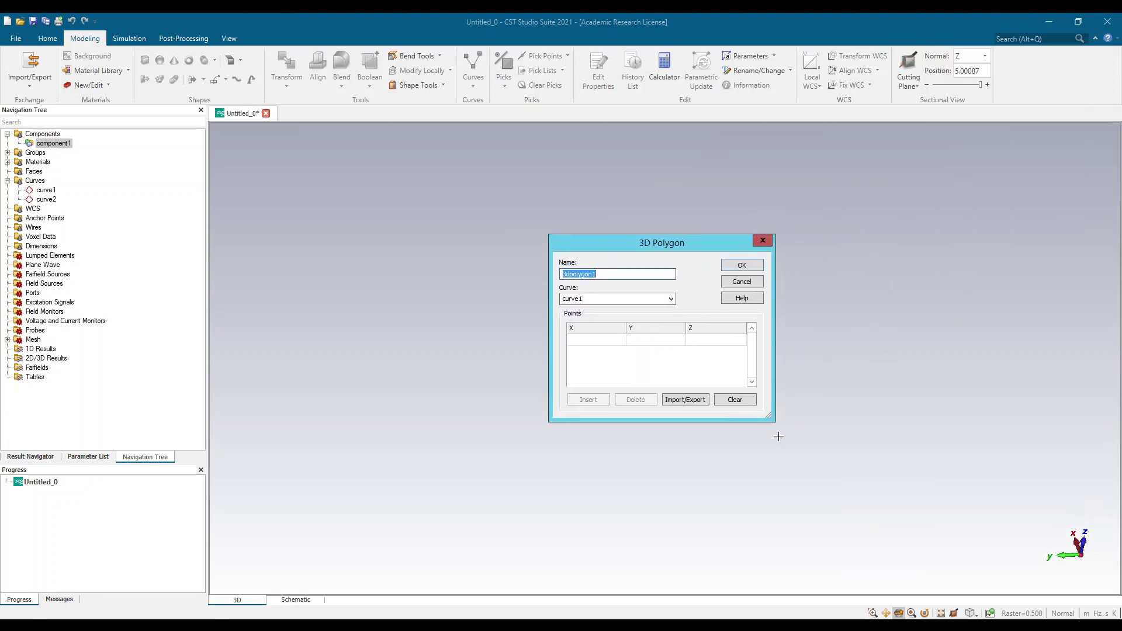
left_click_drag(771, 422, 816, 557)
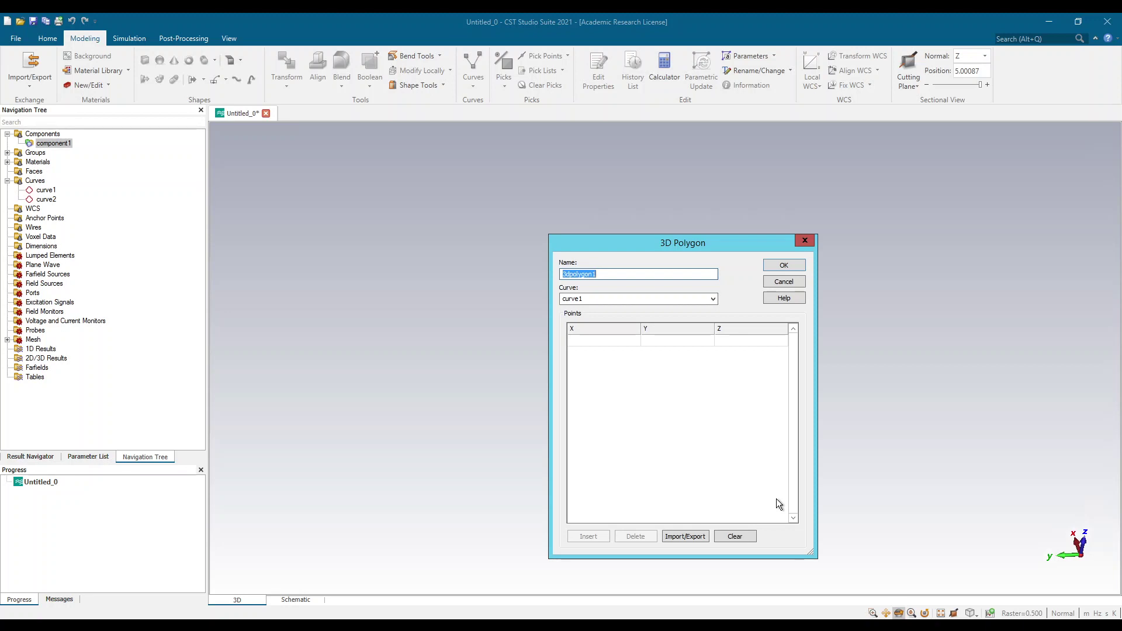
left_click(588, 340)
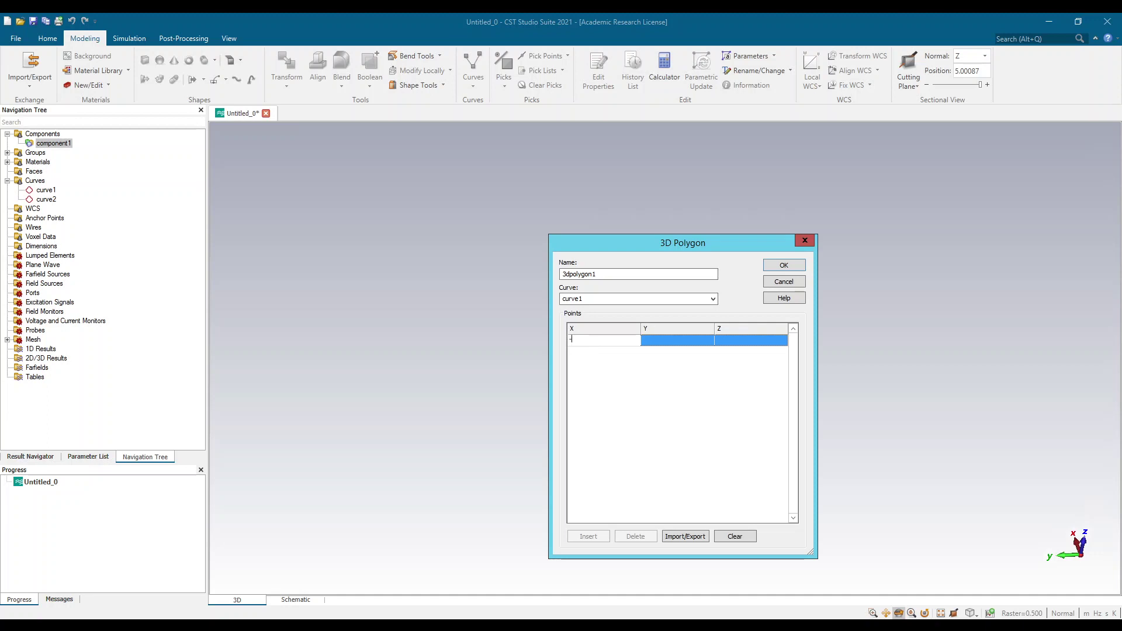
left_click(687, 340)
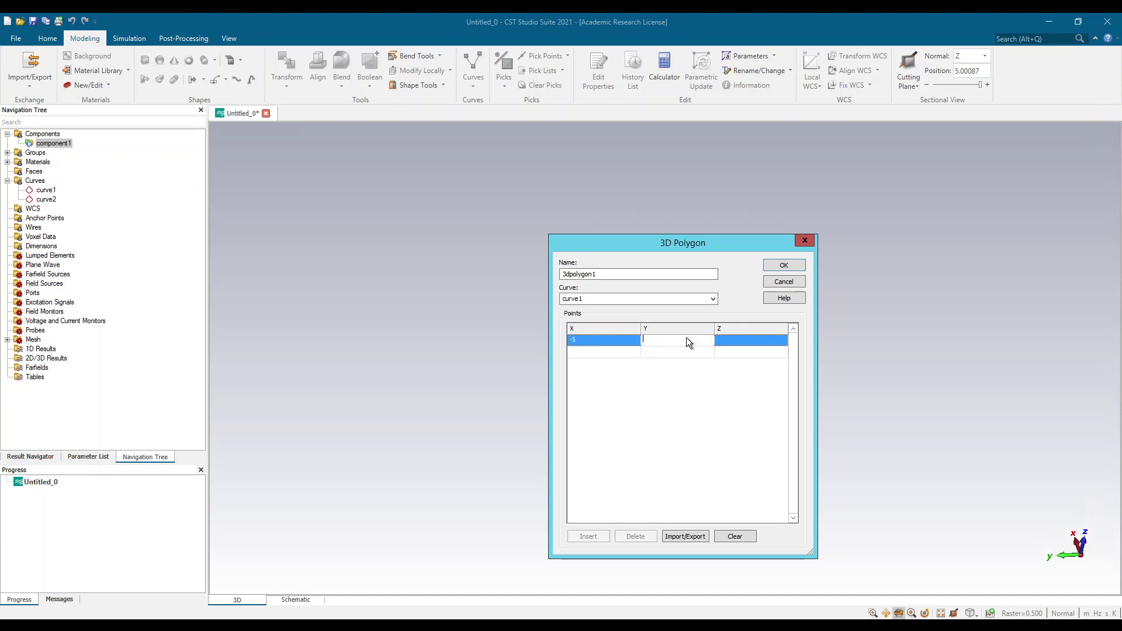
type("-5")
left_click(752, 340)
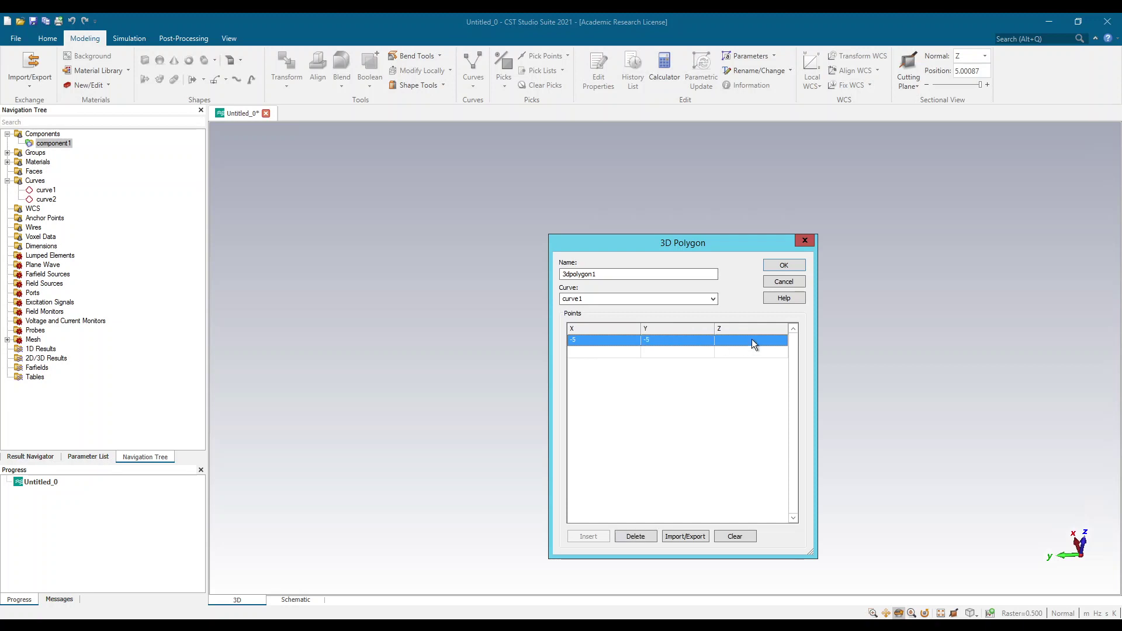
type("0")
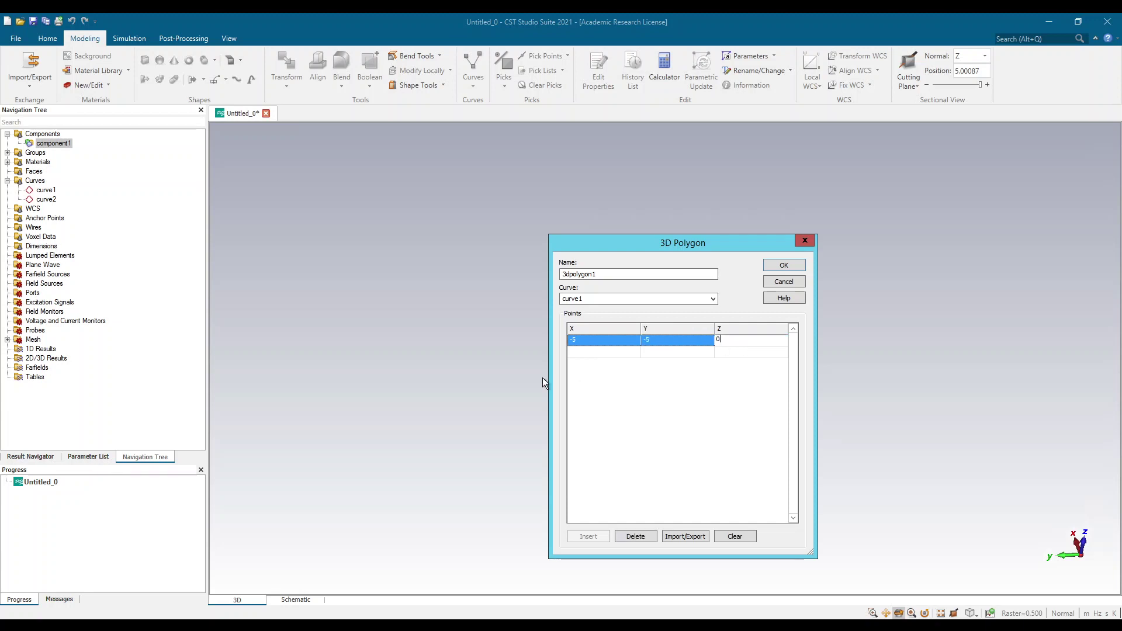
Step: Add the polygon's second point at X 5, Y -5, Z 0, moving the dialog aside to uncover the preview
left_click(600, 352)
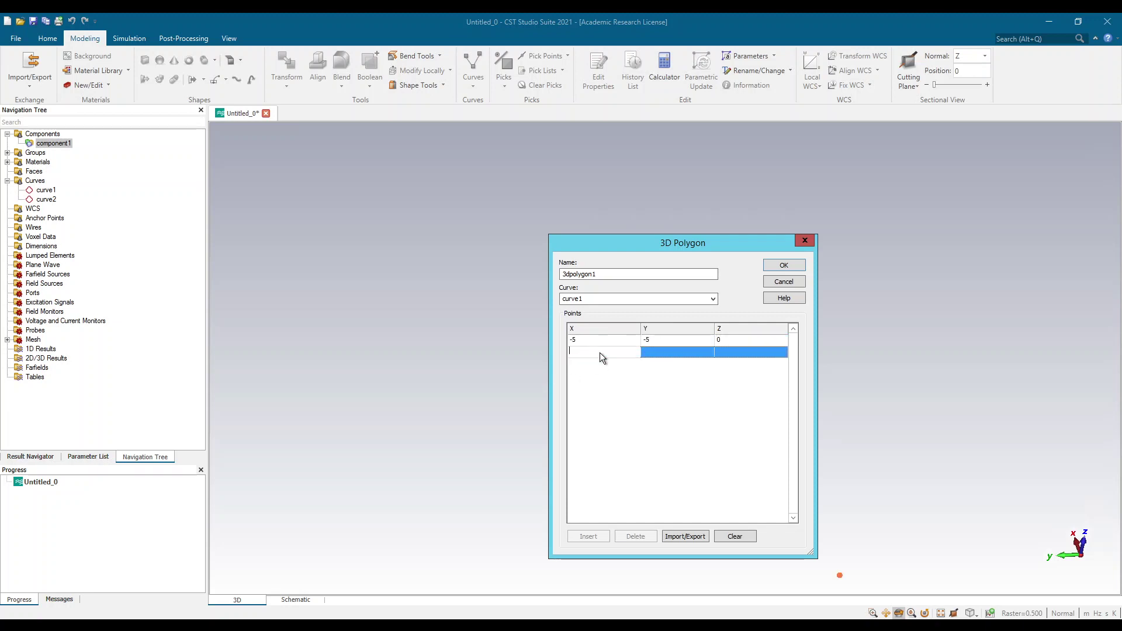
type("5")
left_click_drag(707, 249, 888, 224)
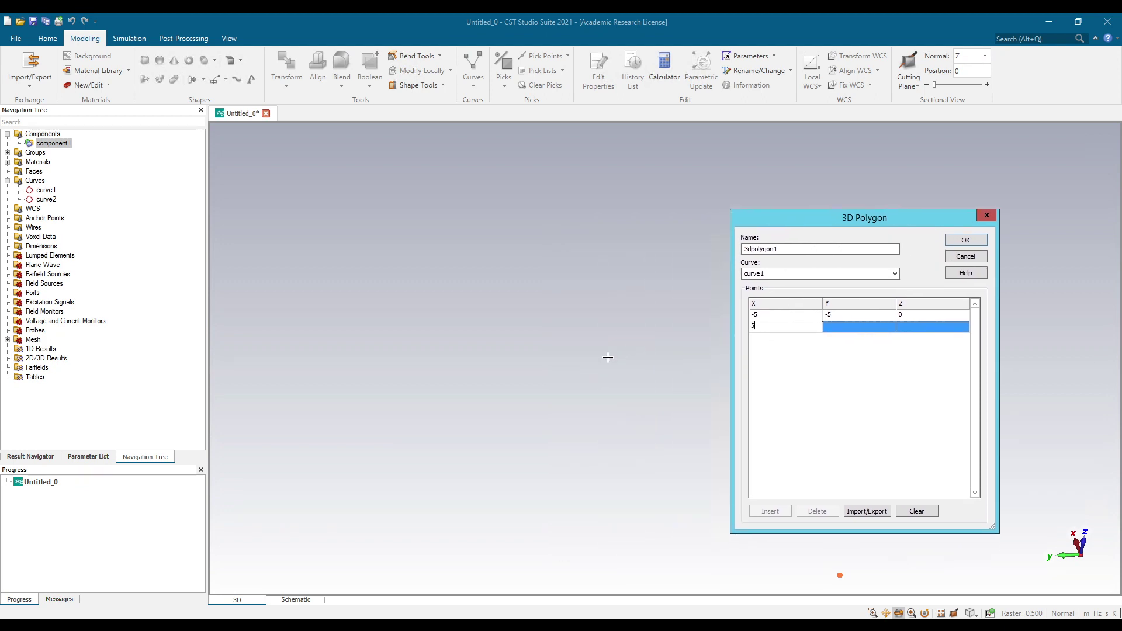
left_click(588, 357)
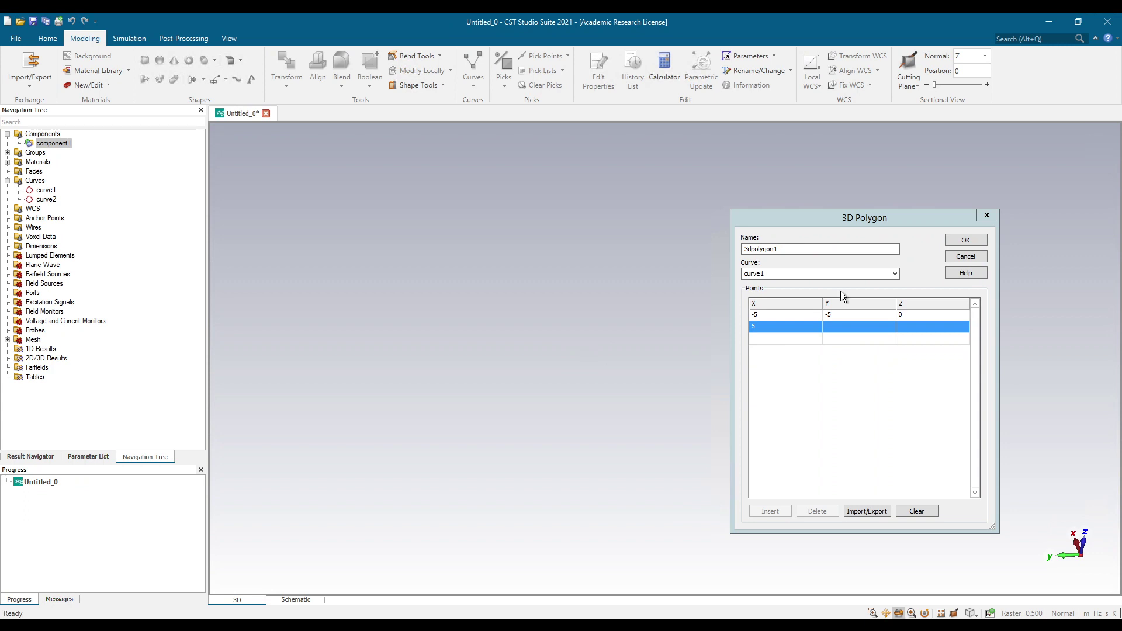
left_click(857, 326)
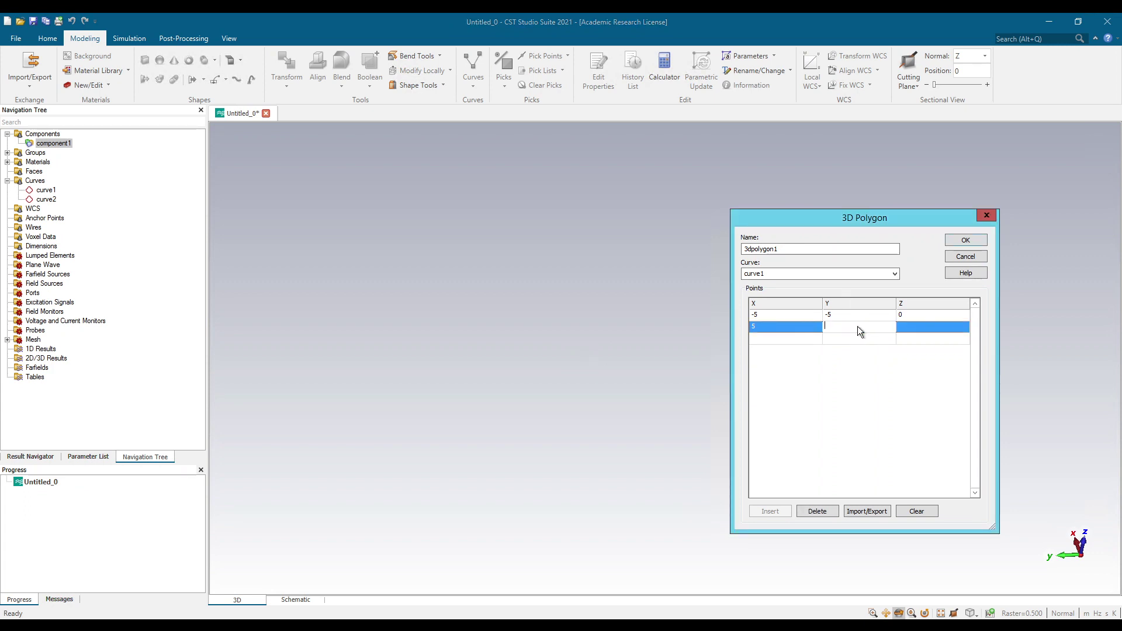
type("-5")
key("Tab")
type("0")
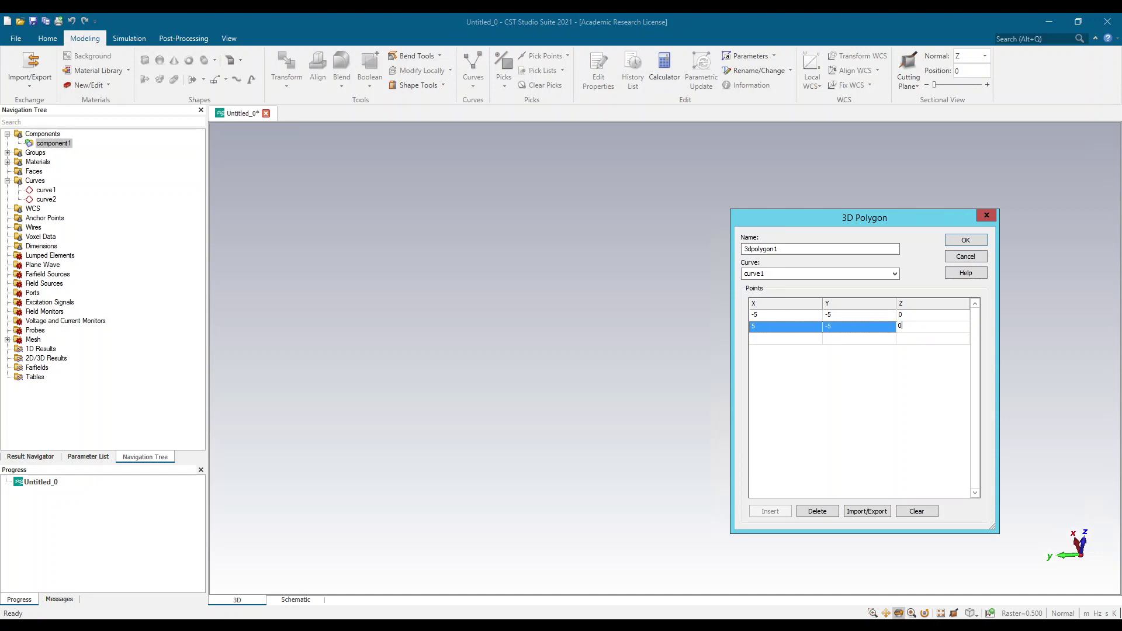
Step: Add the third point of the 3D polygon at X 5, Y 5, Z 0
left_click(809, 339)
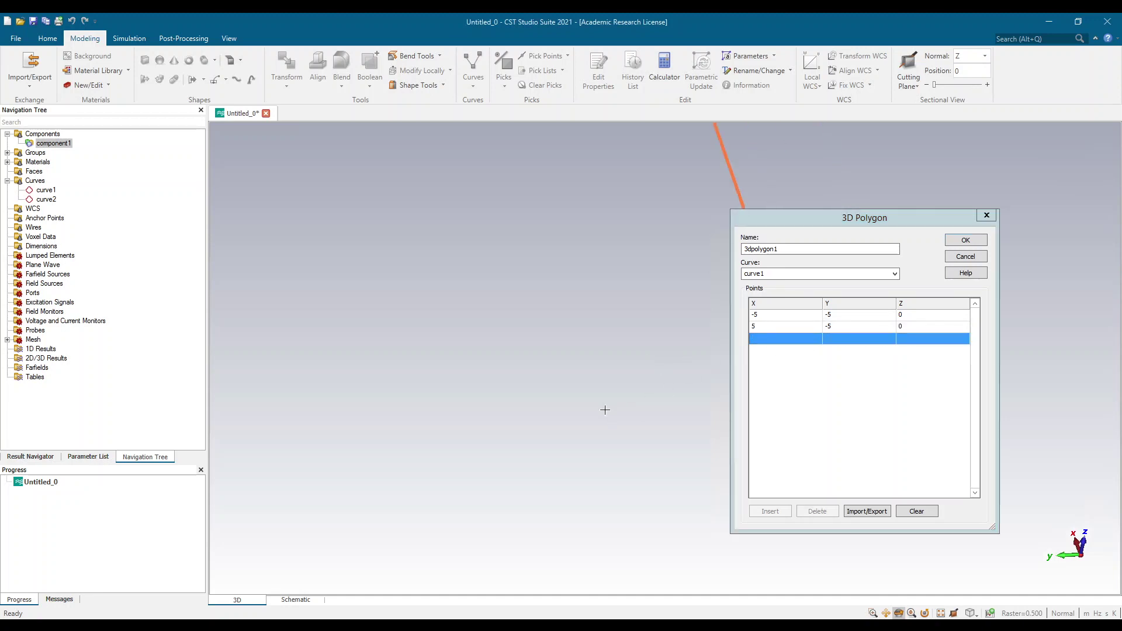
left_click(767, 338)
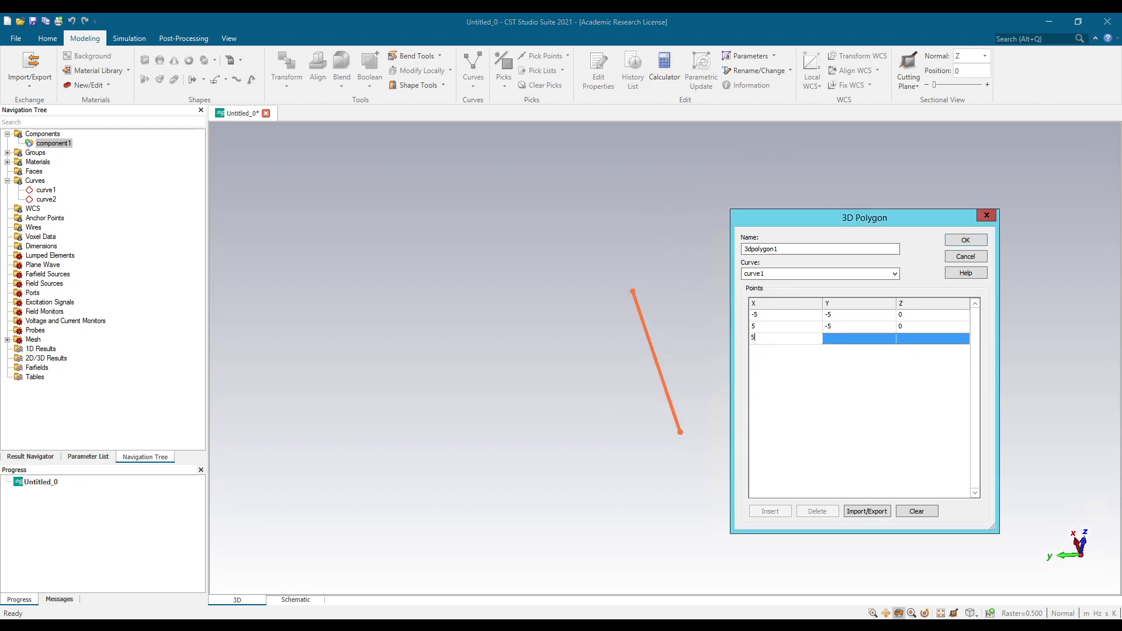
type("5")
left_click(857, 342)
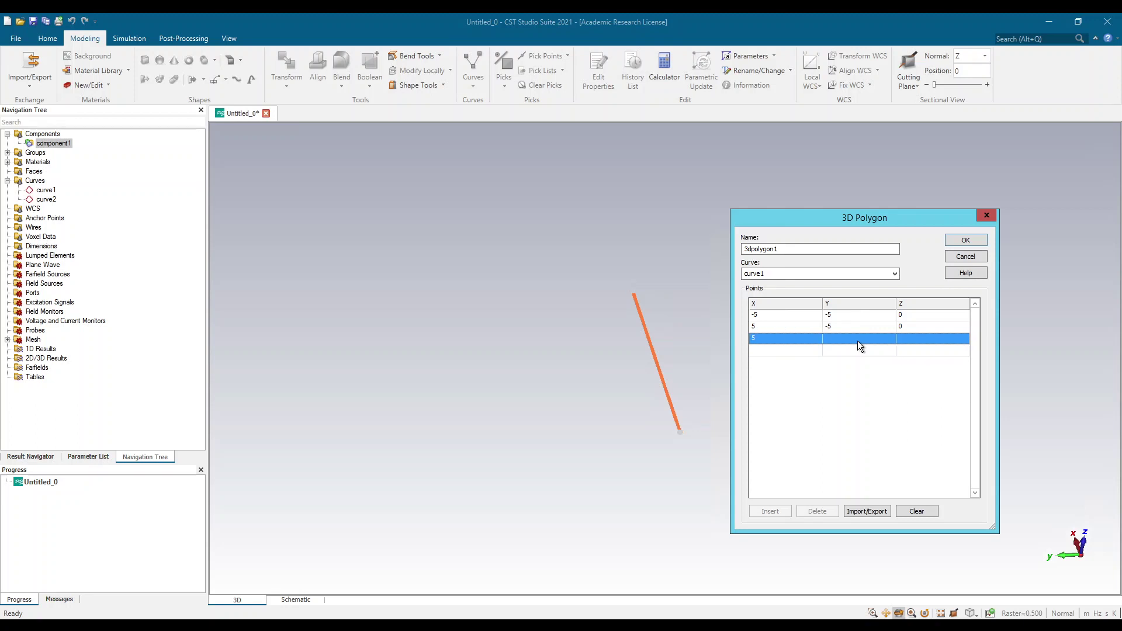
left_click(910, 338)
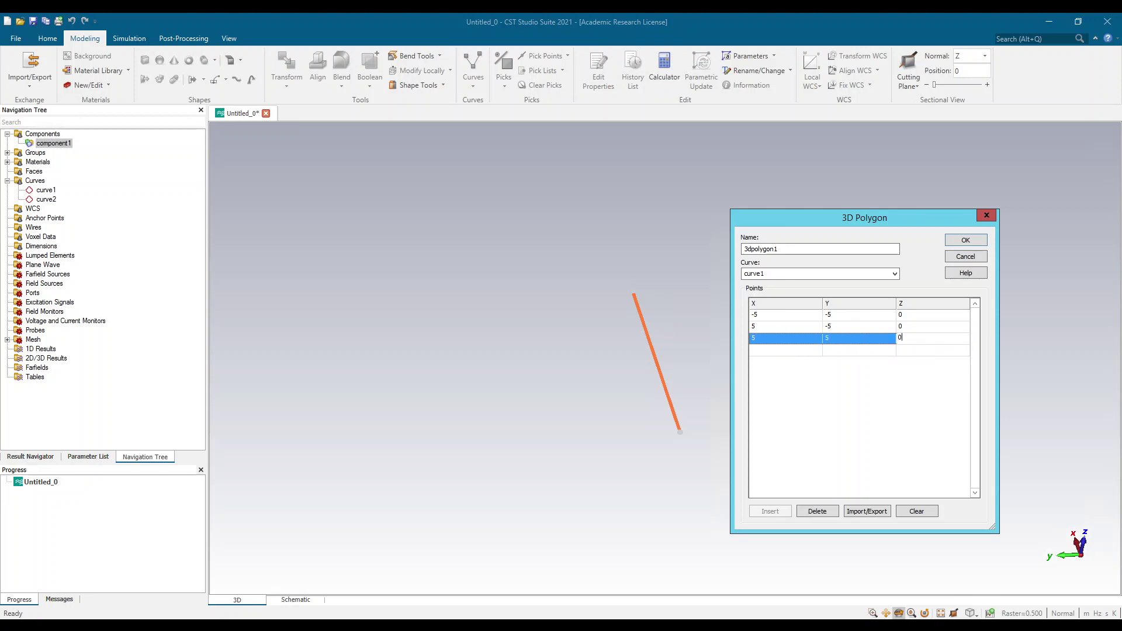
Step: Add the fourth point of the 3D polygon at X -5, Y 5, Z 0
left_click(791, 352)
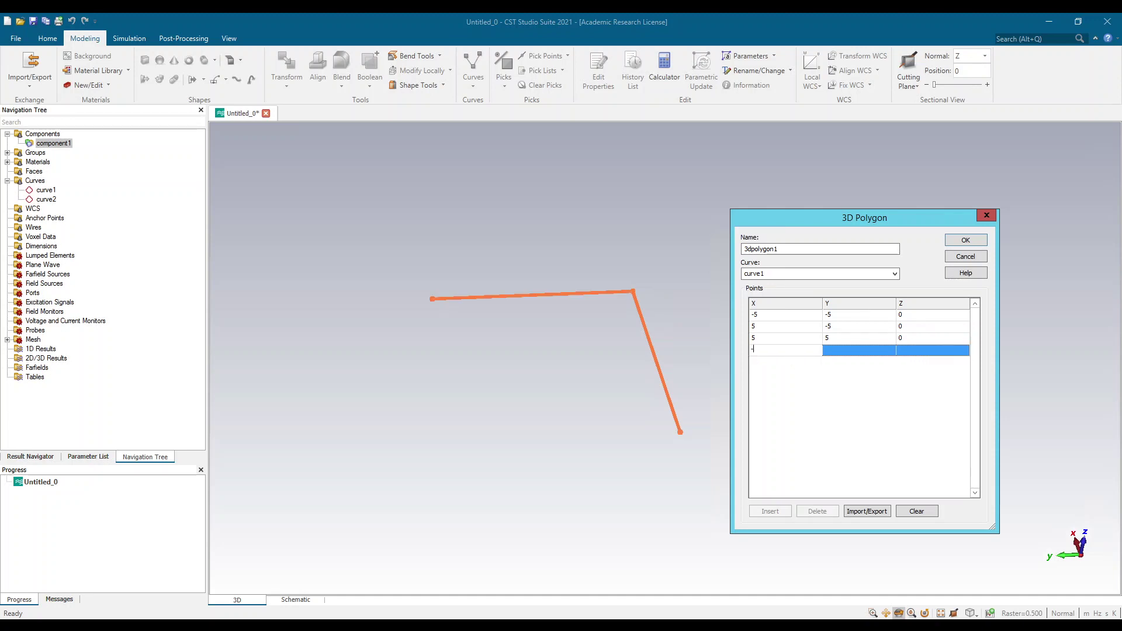
type("-5")
left_click(857, 352)
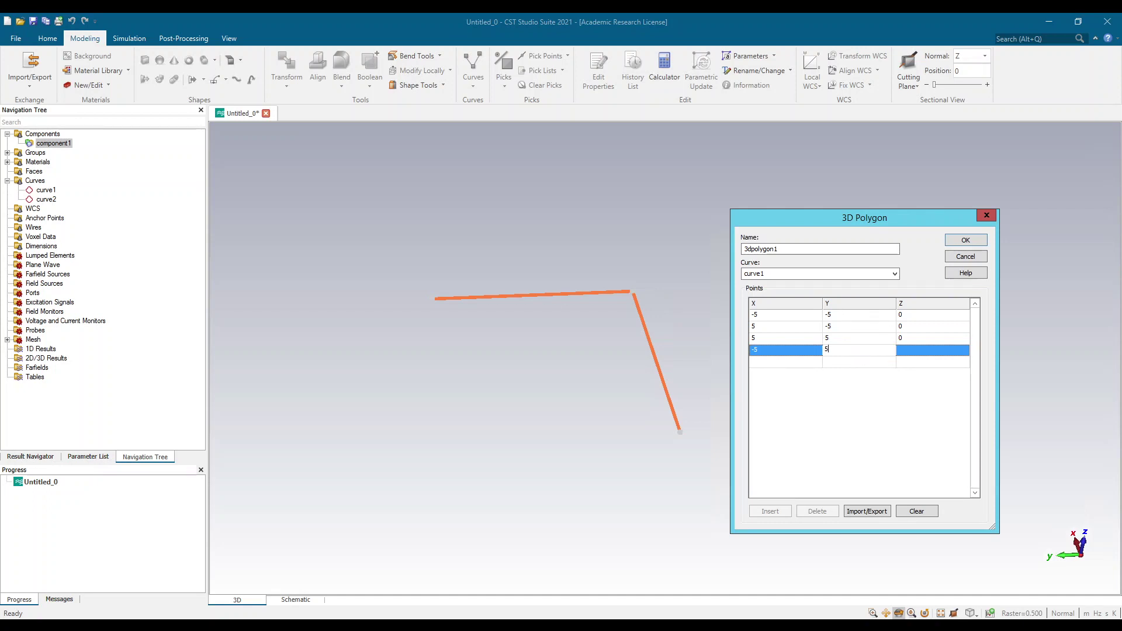
left_click(912, 349)
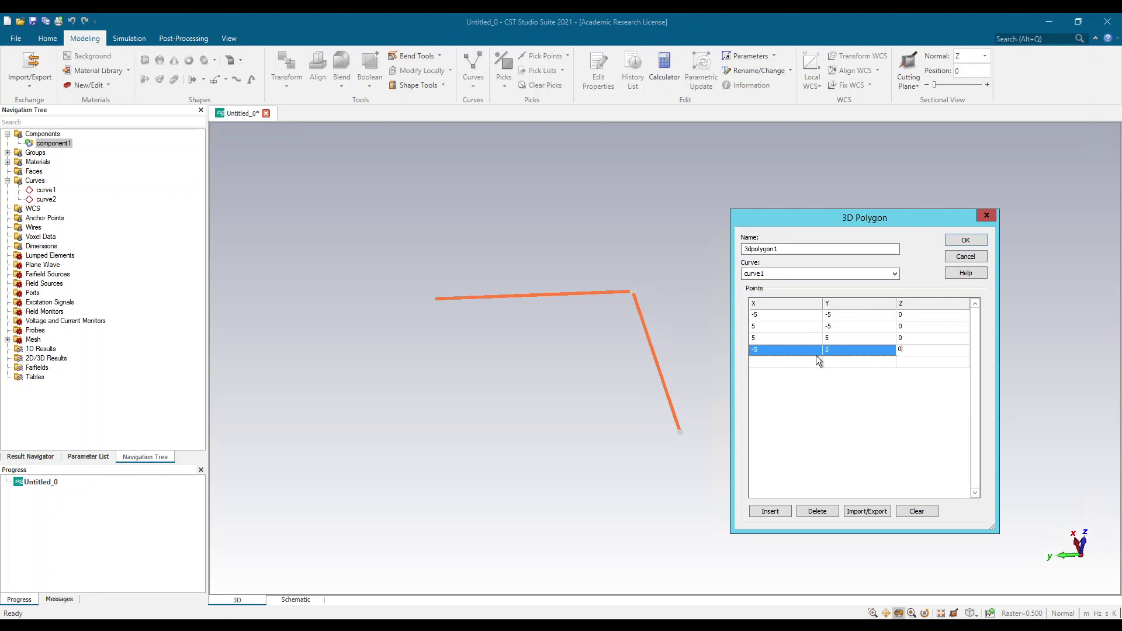
Step: Add the fifth point of the 3D polygon at X -5, Y 1, Z 0
left_click(791, 360)
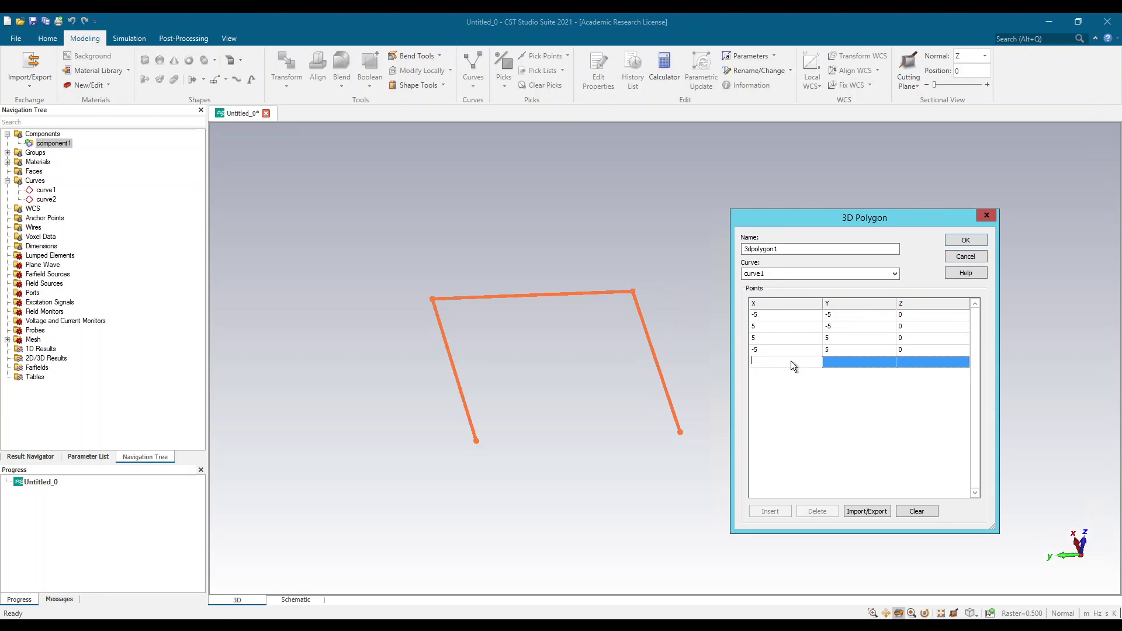
type("-5")
left_click(847, 366)
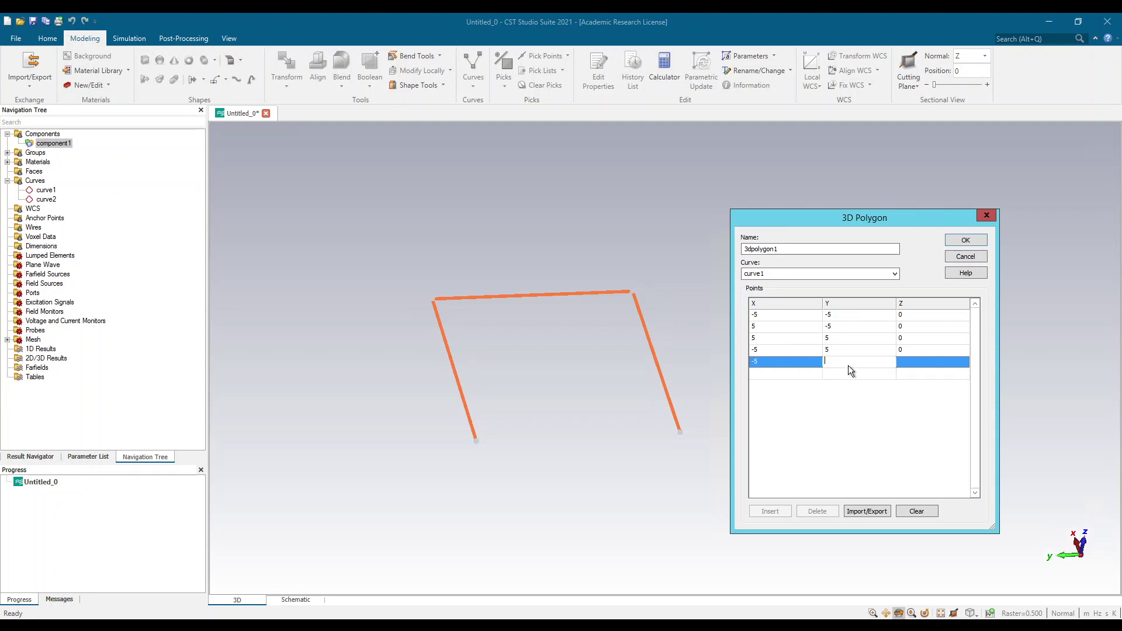
type("1")
left_click(906, 362)
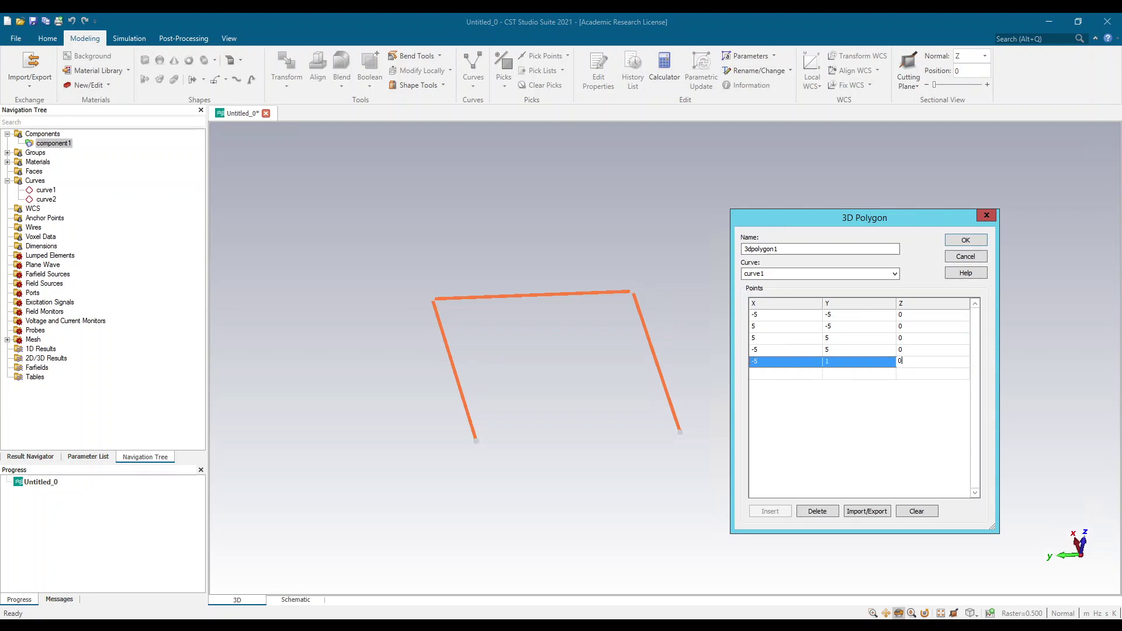
type("0")
Step: Add the sixth point of the 3D polygon at X -6, Y 1, Z 0 to begin the small outward notch
left_click(791, 378)
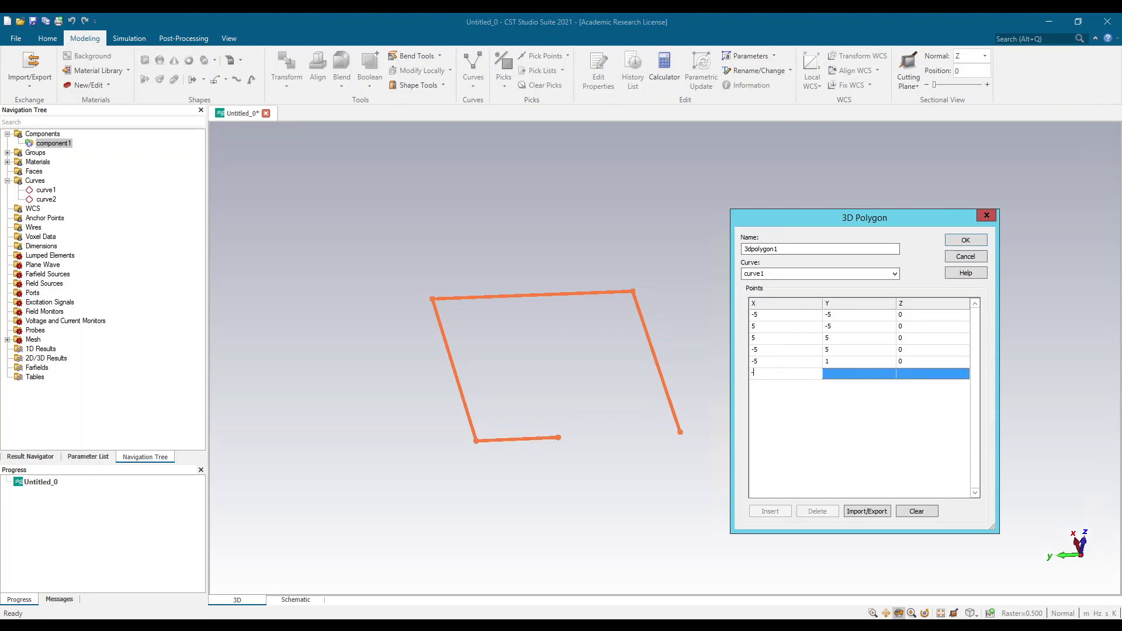
left_click(836, 377)
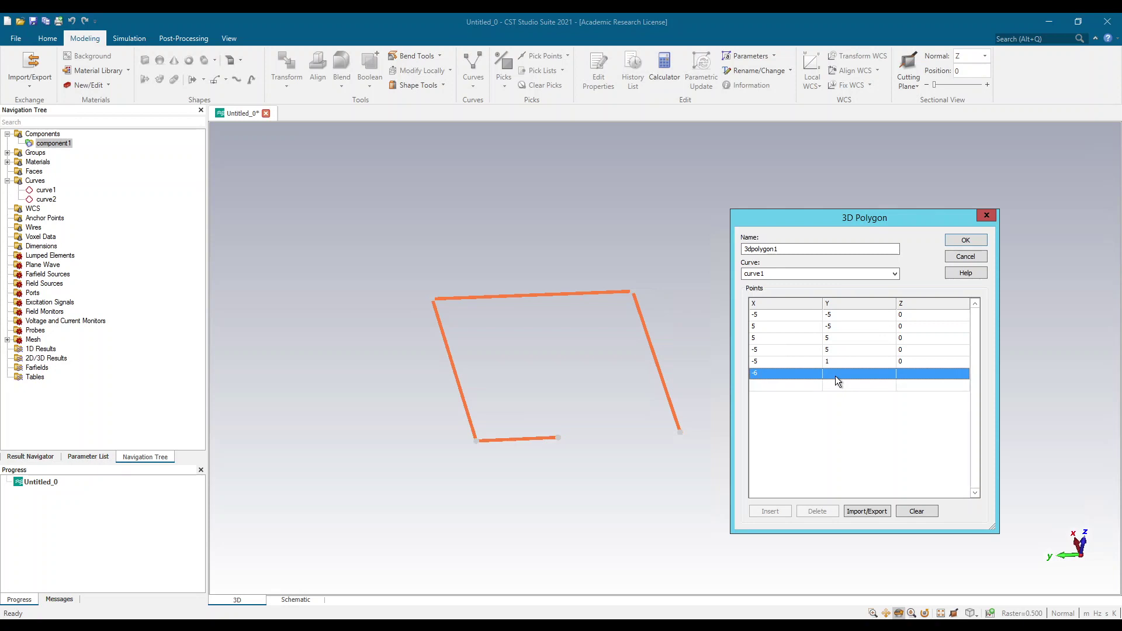
type("1")
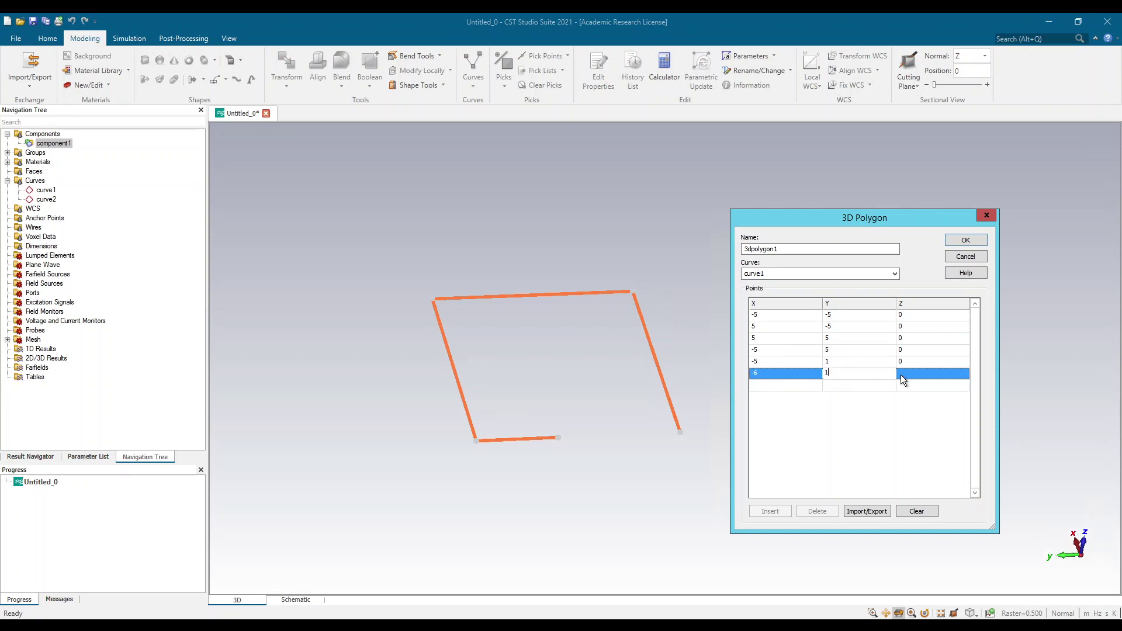
left_click(900, 375)
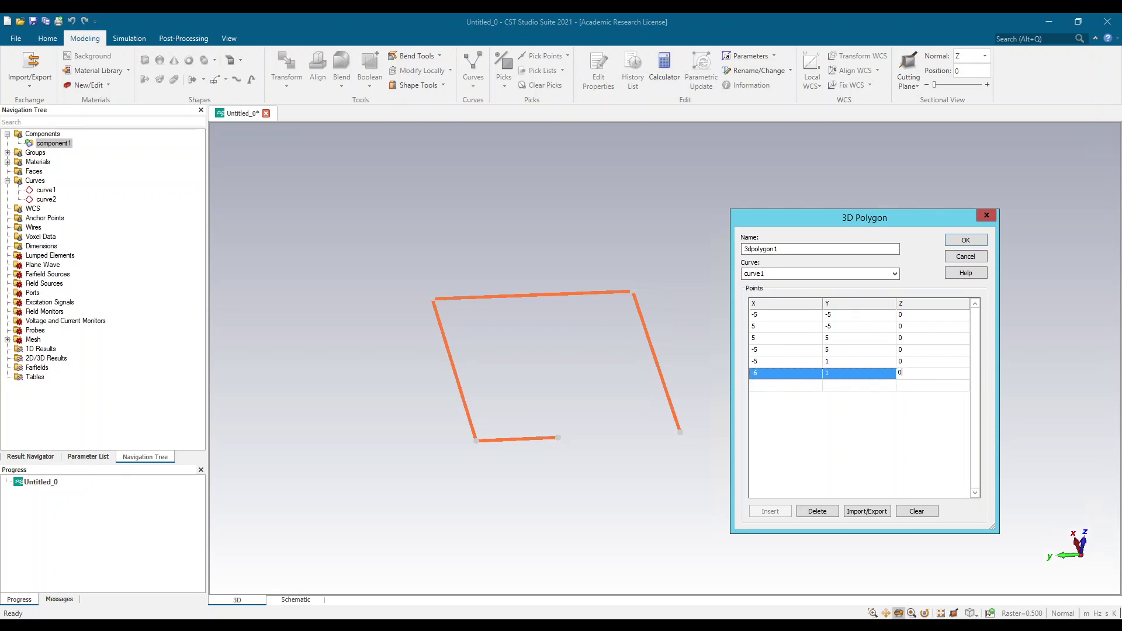
type("0")
Step: Add the seventh point of the 3D polygon at X -6, Y -1, Z 0
left_click(791, 386)
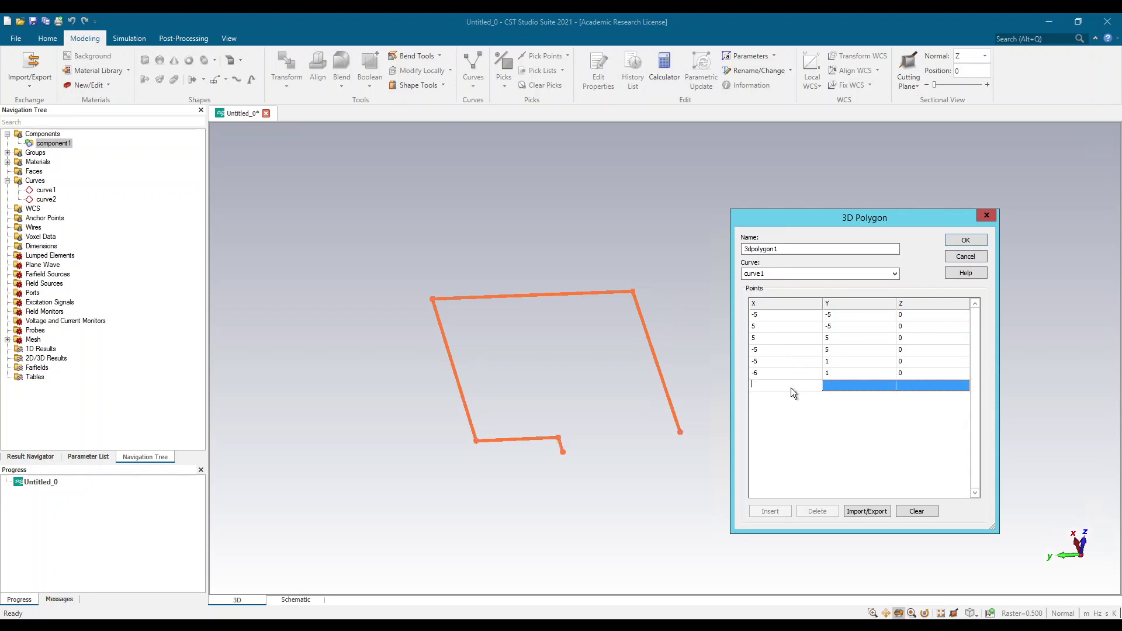
type("-6")
left_click(875, 387)
type("-")
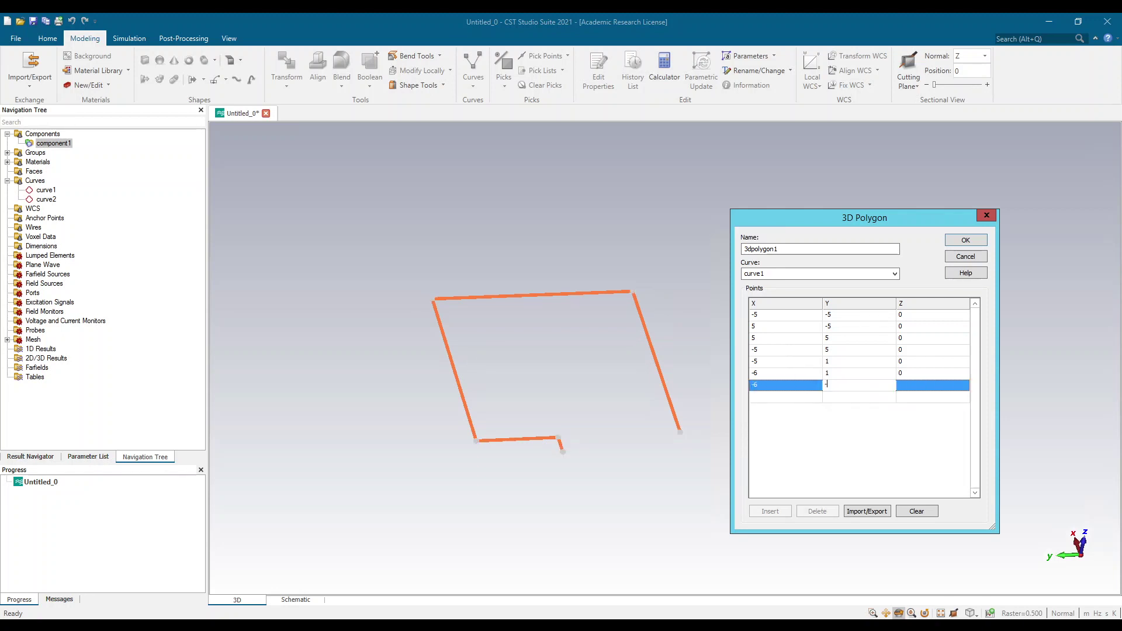
type("1")
left_click(921, 387)
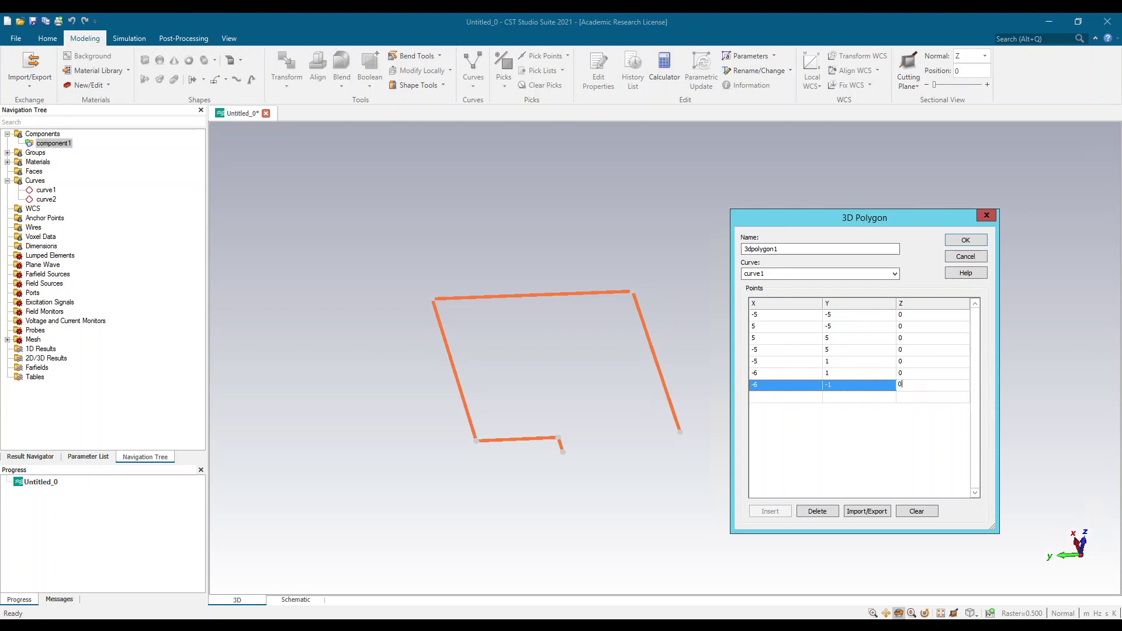
Step: Add the eighth point of the 3D polygon at X -5, Y -1, Z 0 and open the next point row for entry
left_click(792, 401)
type("-")
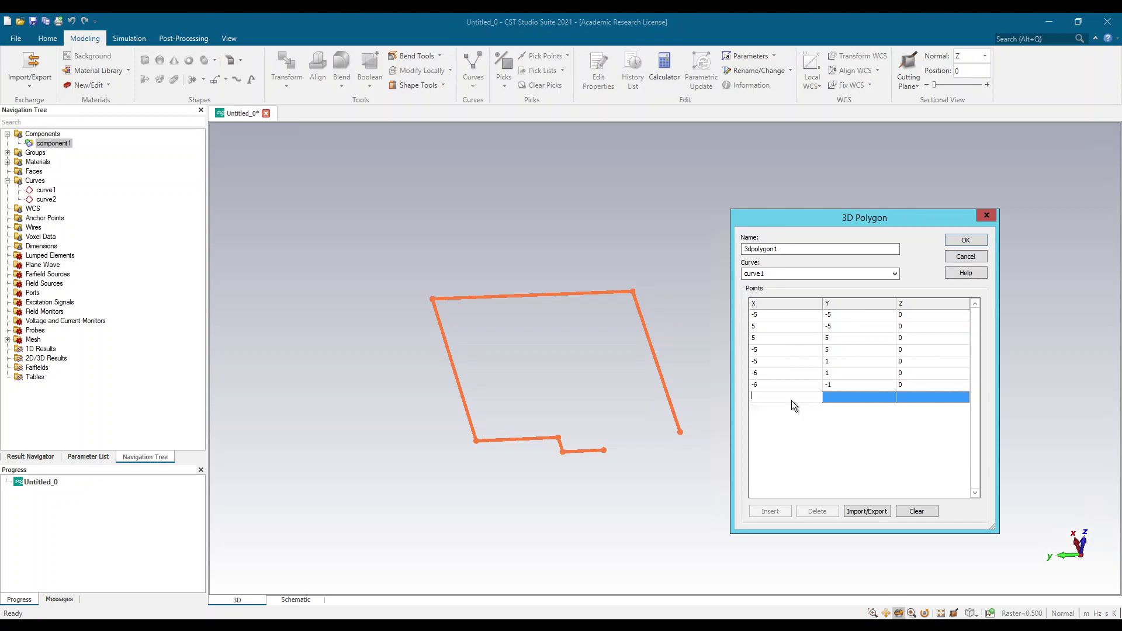
type("5")
left_click(843, 396)
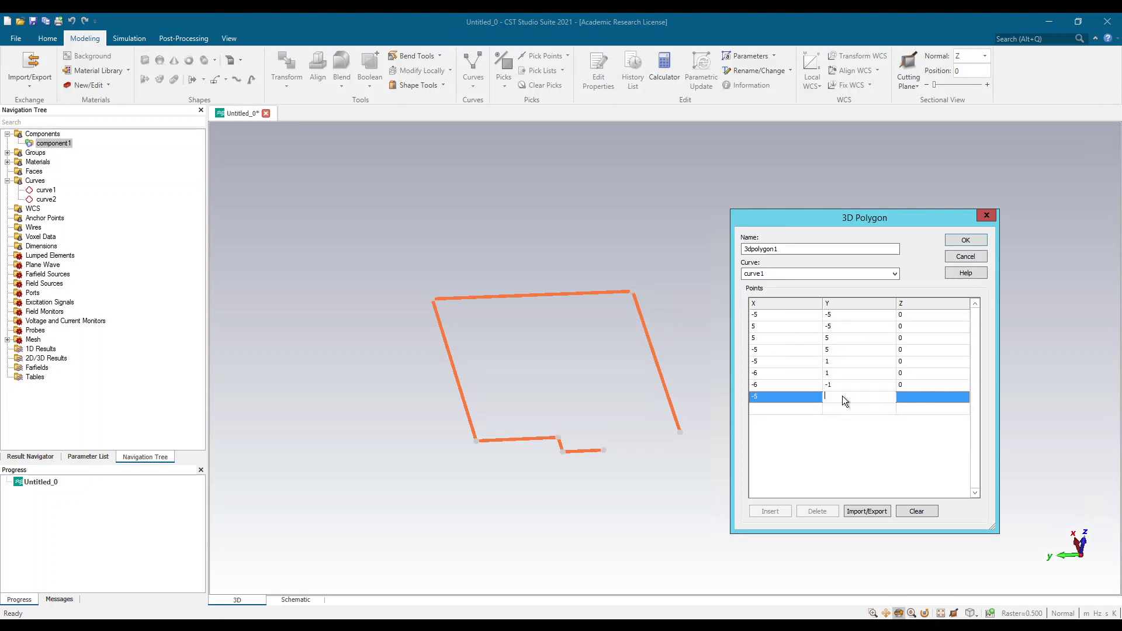
type("-1")
left_click(904, 398)
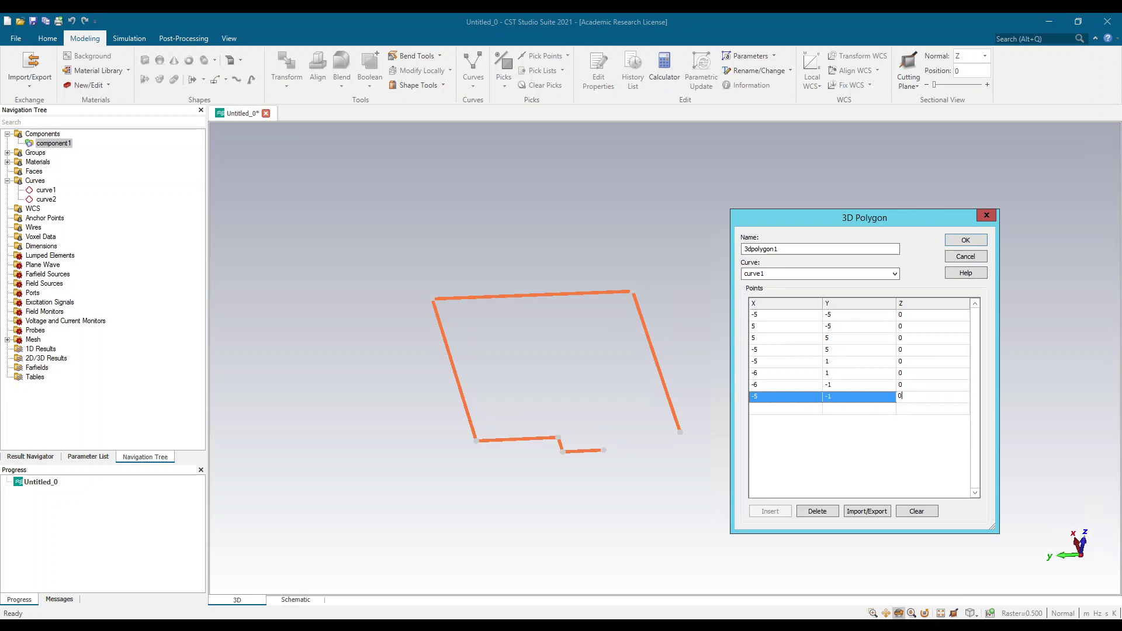
left_click(782, 408)
left_click(781, 408)
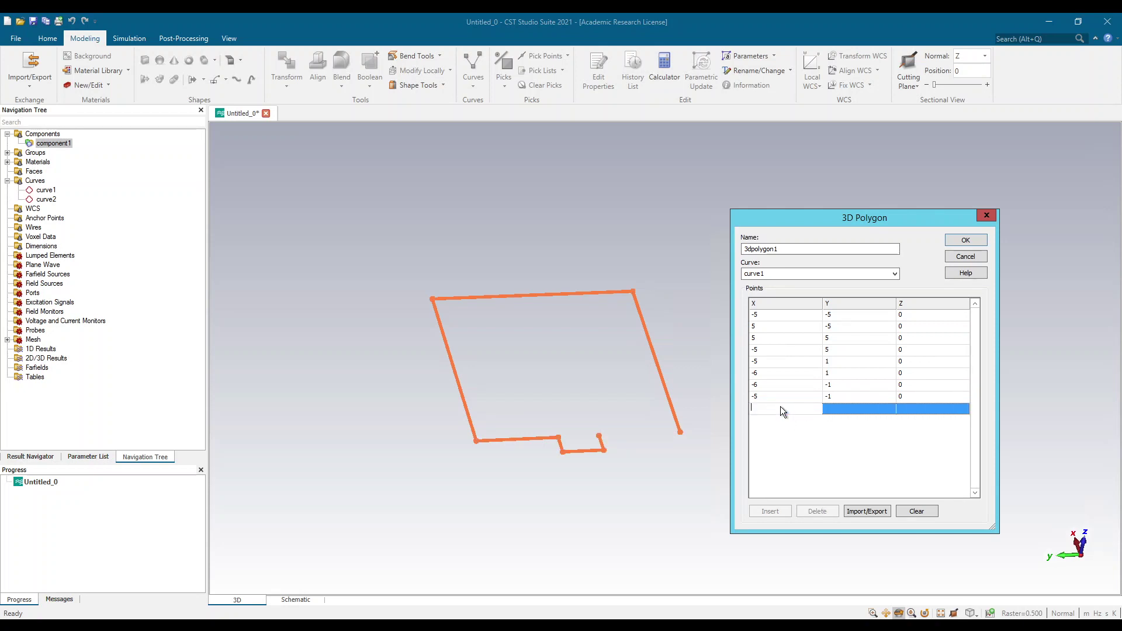
Step: Add the closing ninth point at X -5, Y -5, Z 0 and create the 3D polygon in curve1
type("-5")
left_click(835, 409)
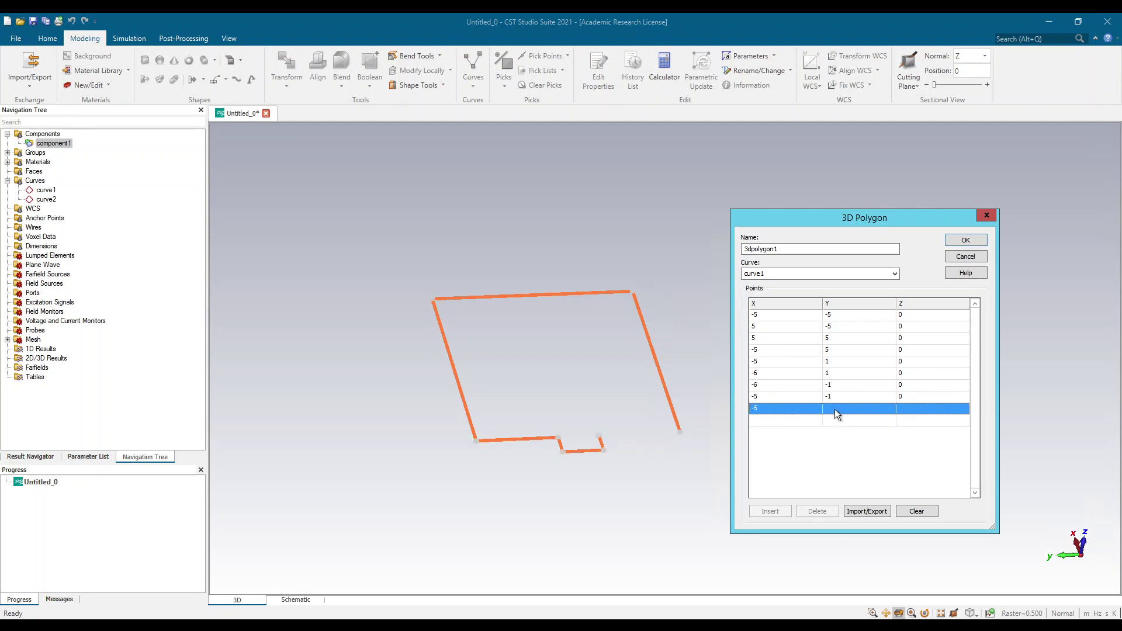
left_click(835, 410)
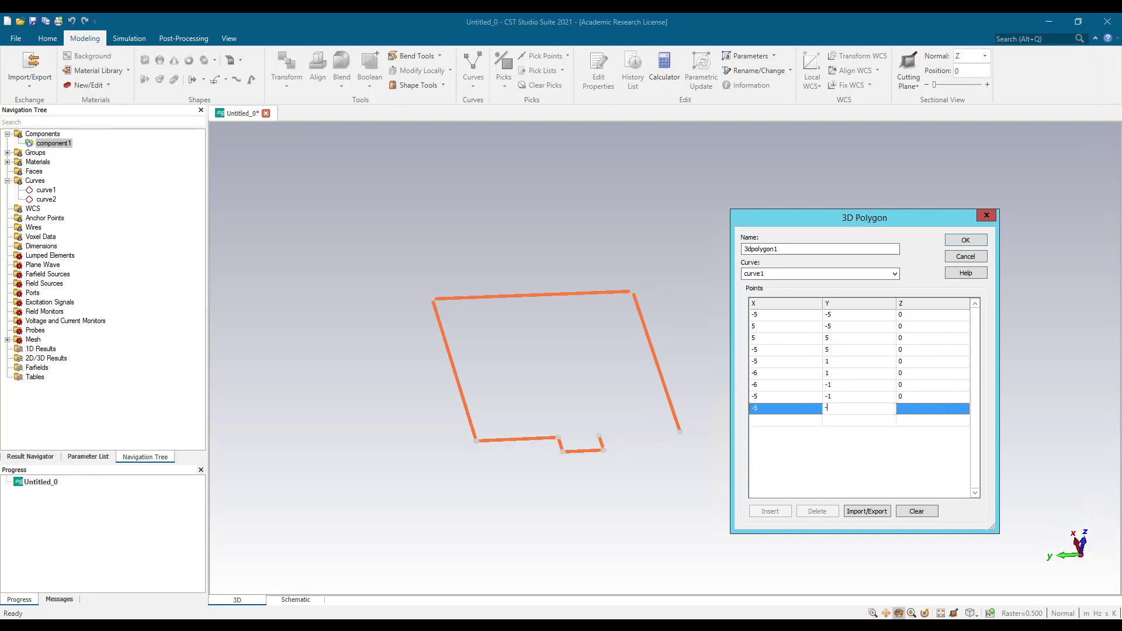
type("-5")
left_click(913, 410)
left_click(913, 411)
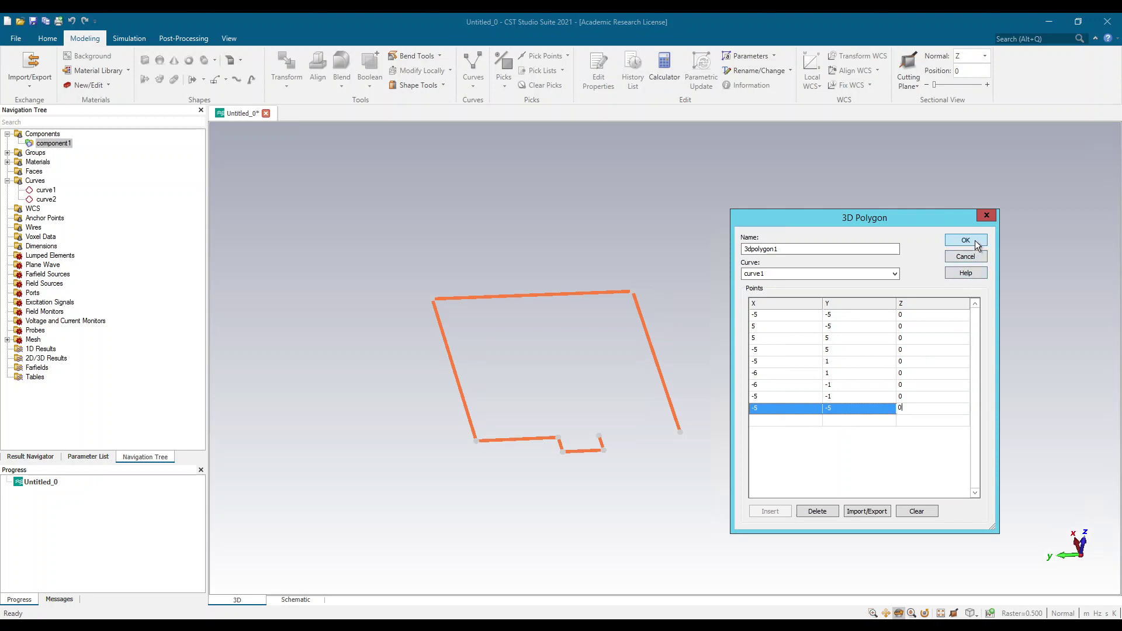
left_click(756, 421)
left_click_drag(657, 478, 586, 520)
left_click_drag(587, 473, 591, 467)
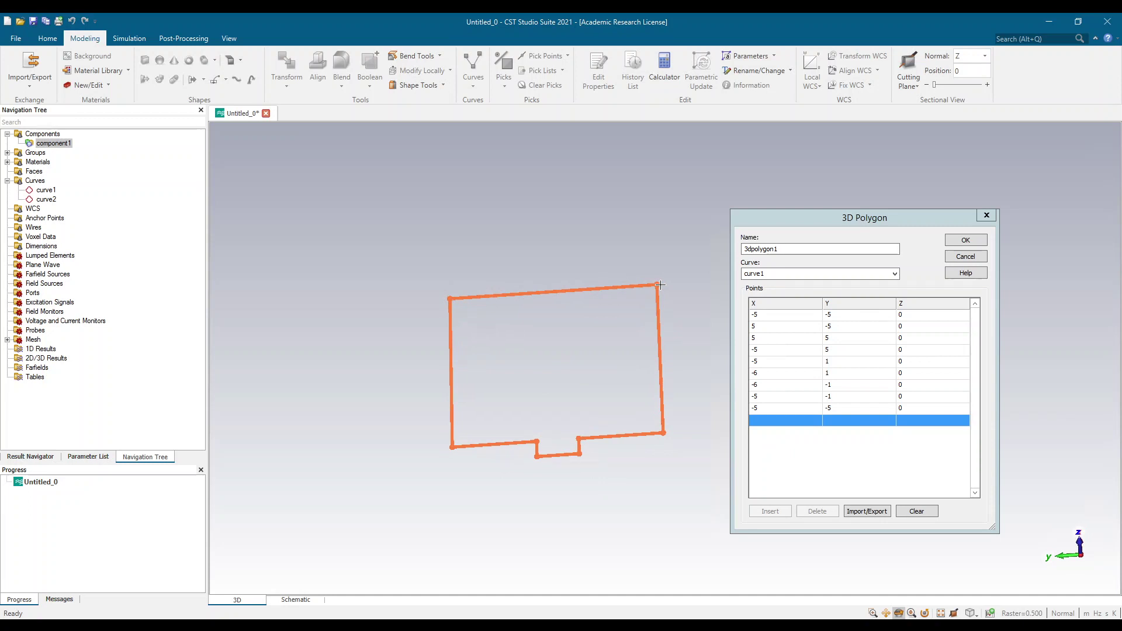
left_click(968, 240)
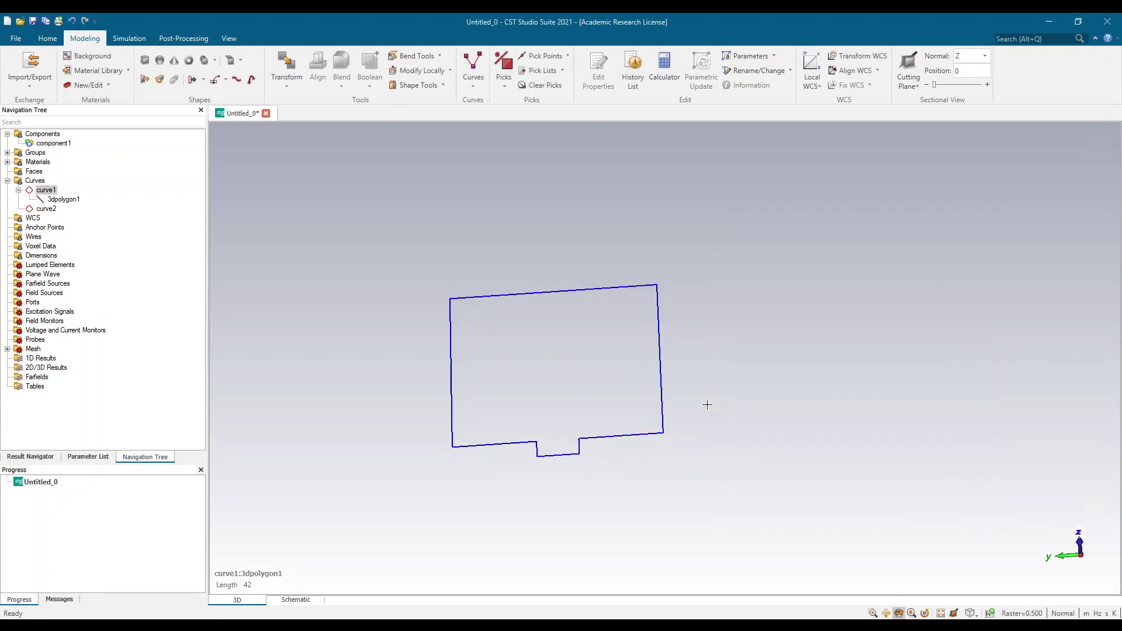
Step: Cover the 3D polygon to form a flat PEC sheet in component1, with Delete curve enabled
left_click(66, 199)
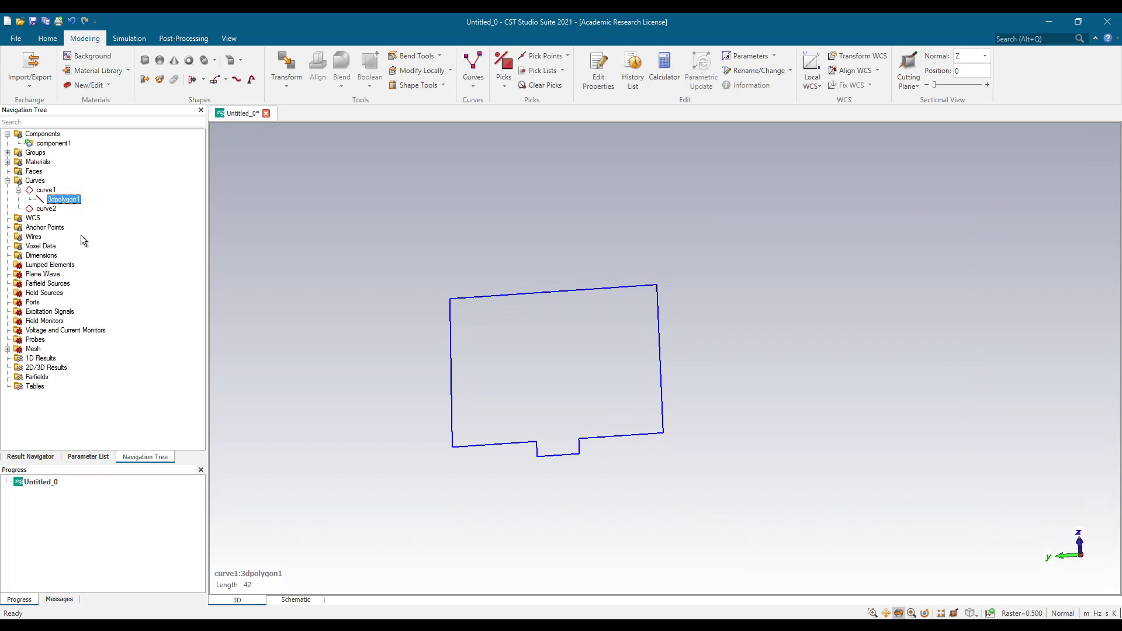
left_click(203, 81)
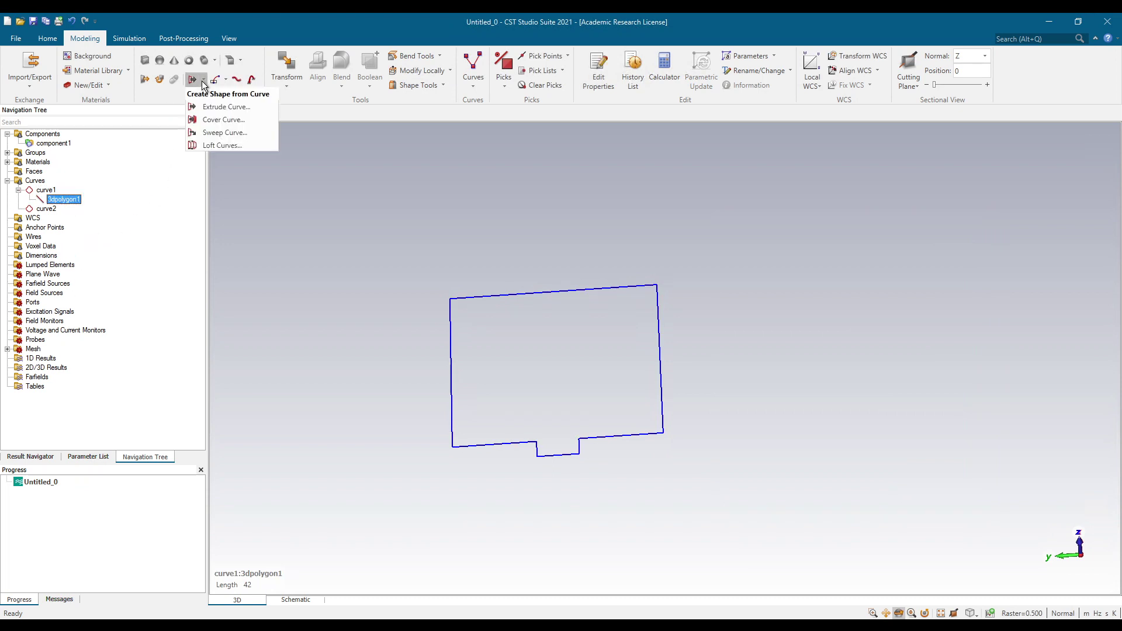
left_click(216, 119)
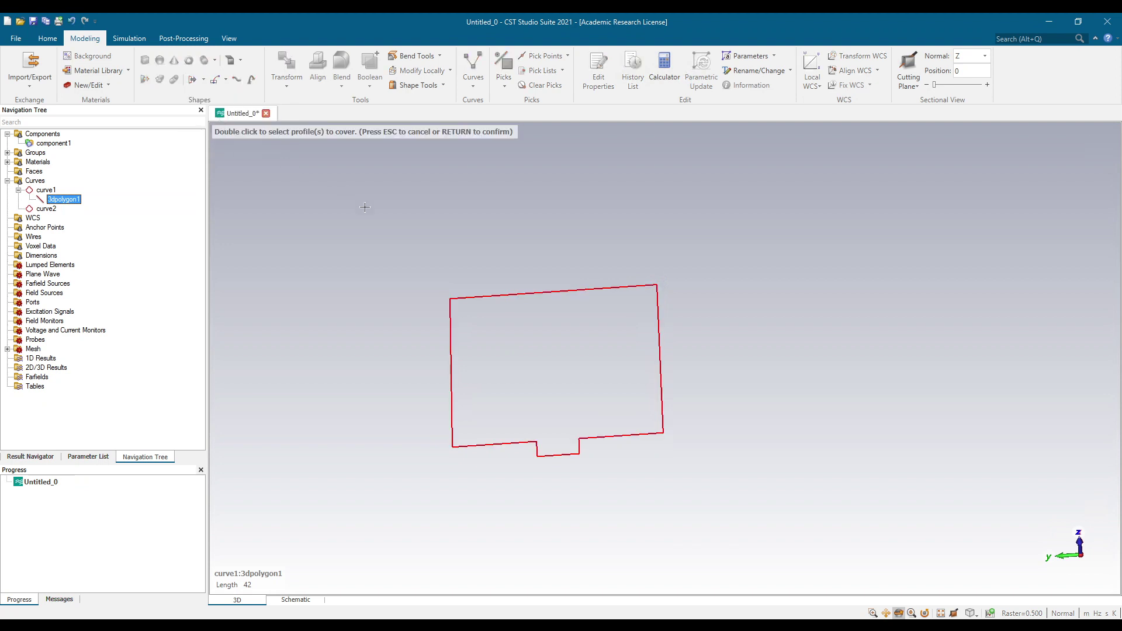
key("Return")
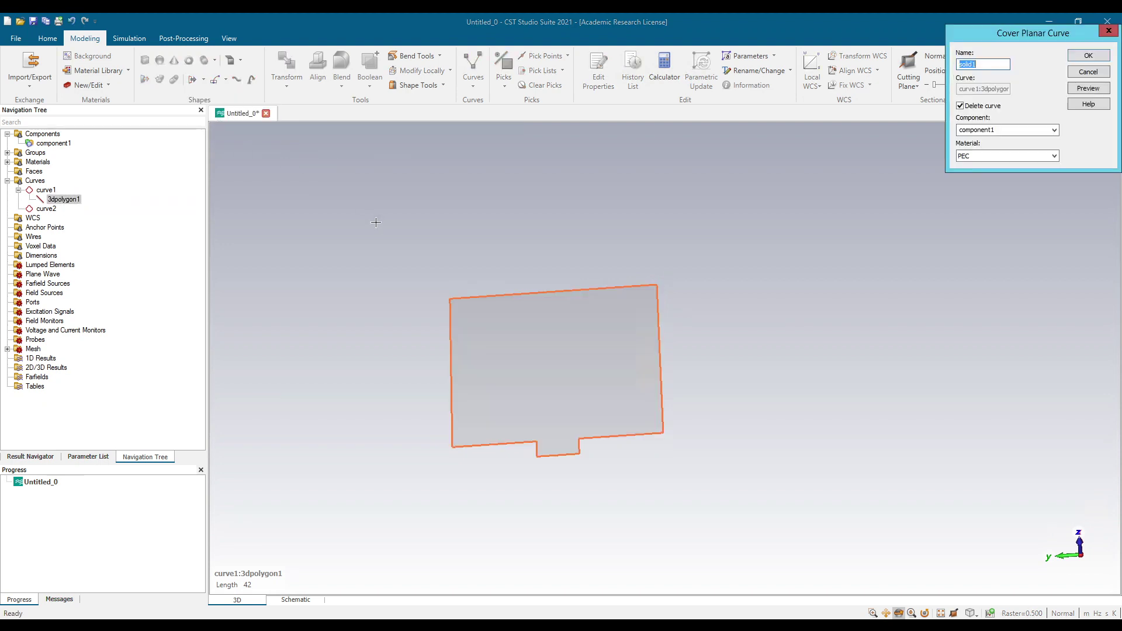
left_click(1073, 57)
left_click_drag(750, 401, 669, 403)
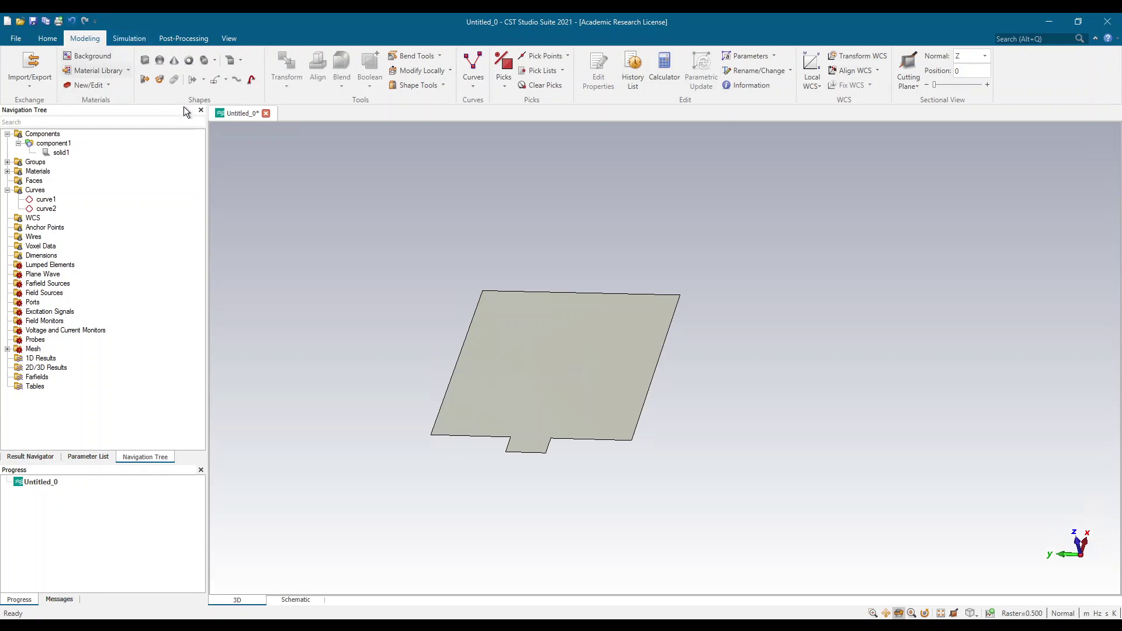
Step: Undo the last cover operation on the polygon
left_click(68, 20)
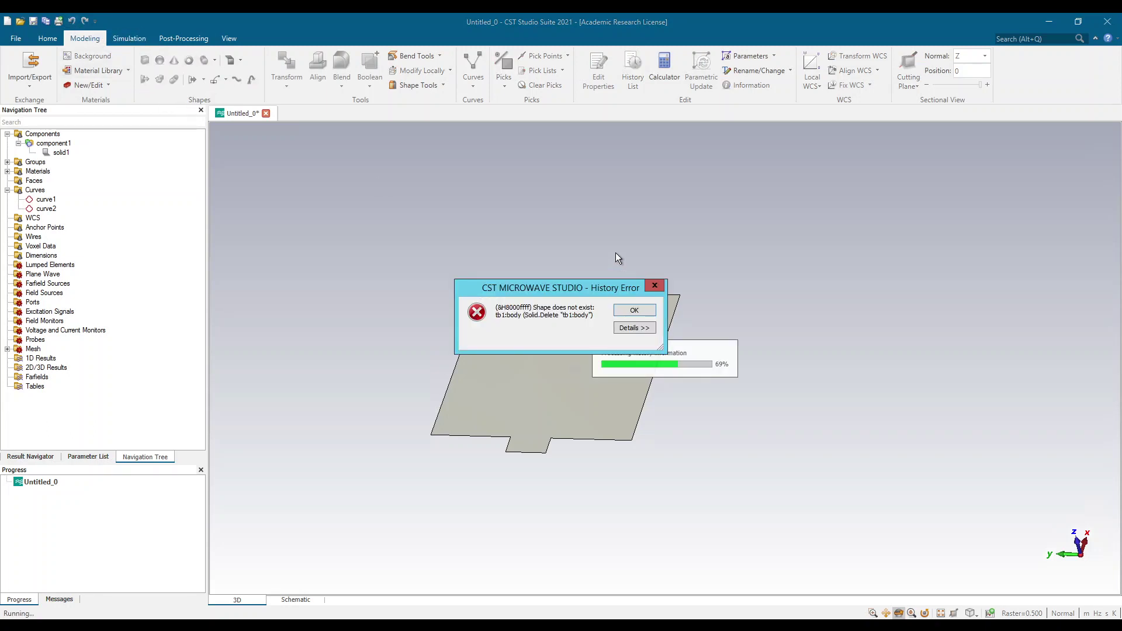
left_click(636, 312)
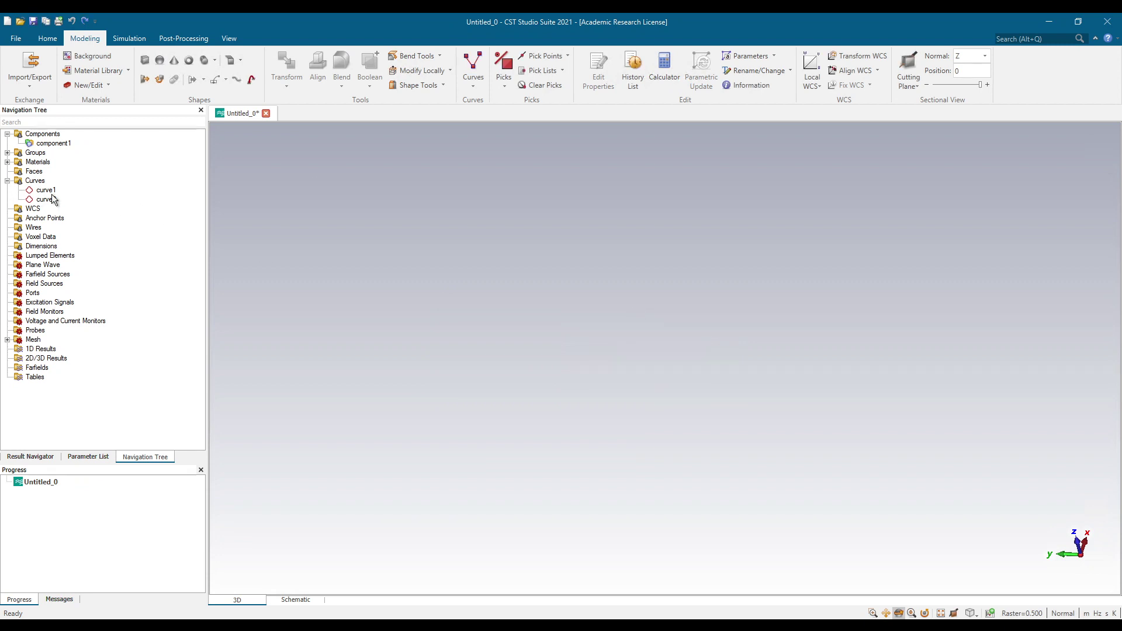
Step: Start a new 3D polygon in curve1 and enter its first point at X -5, Y -5, Z 0
left_click(475, 85)
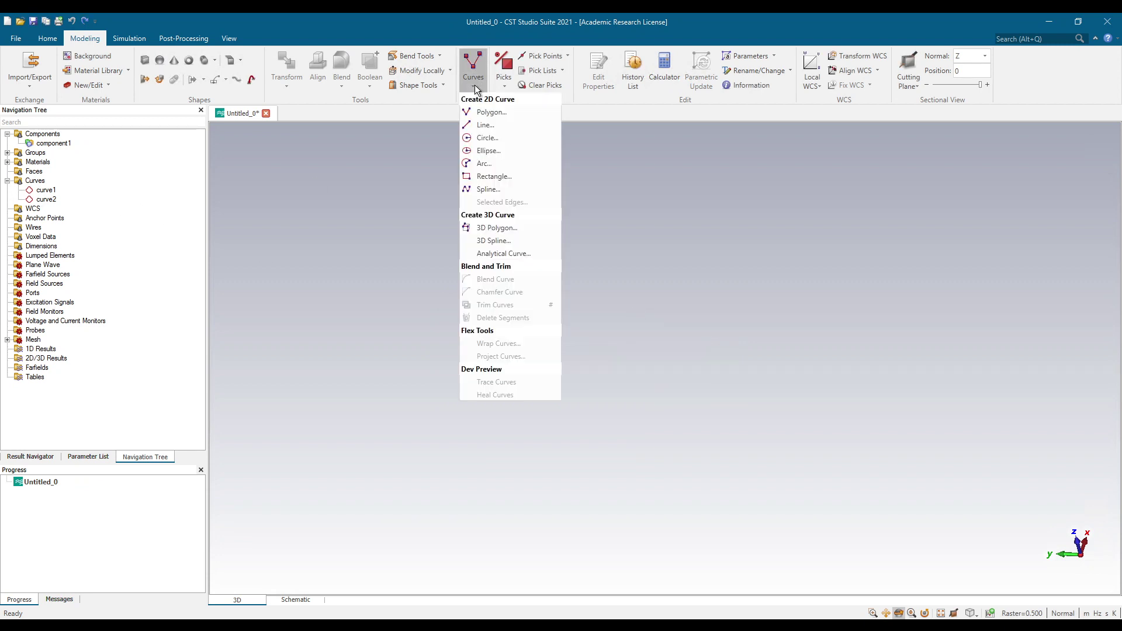
left_click(506, 227)
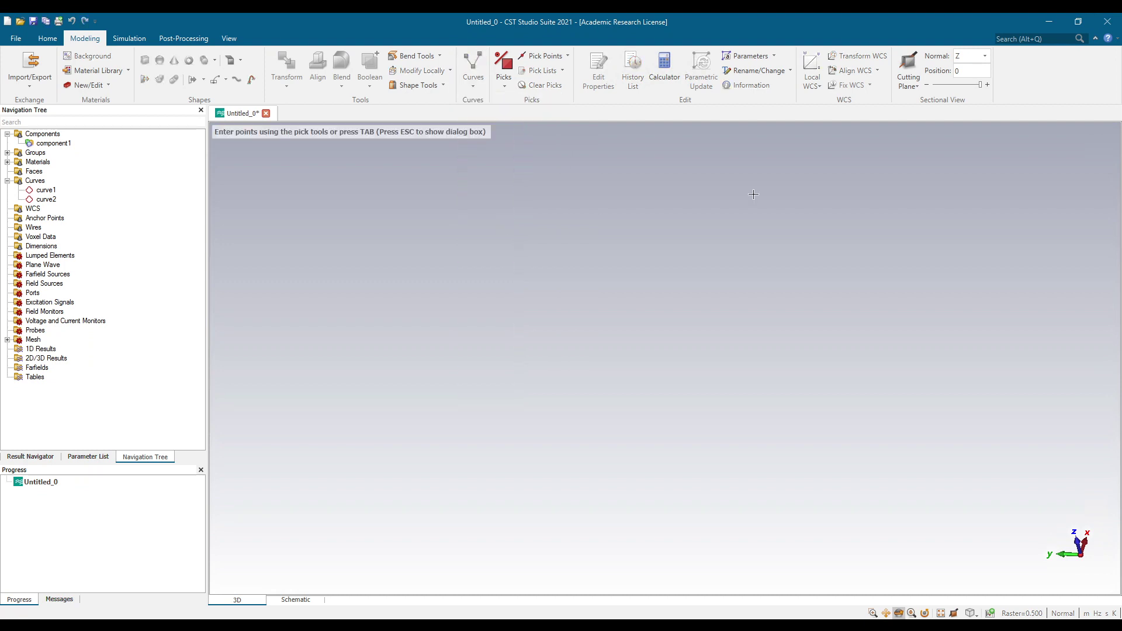
key("Escape")
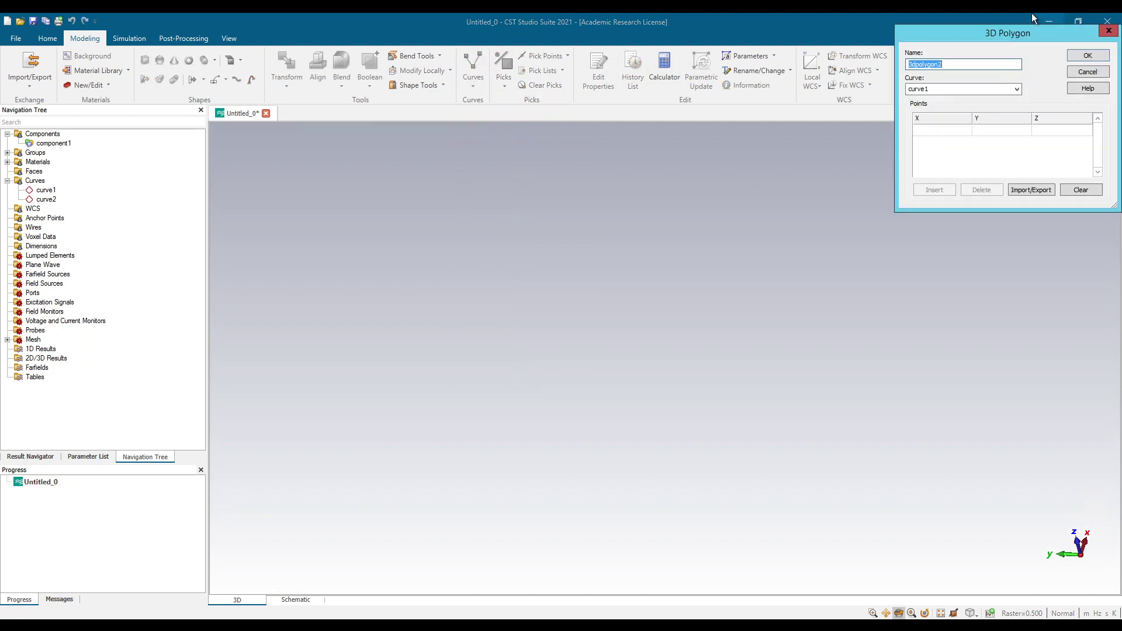
left_click_drag(1017, 31, 597, 171)
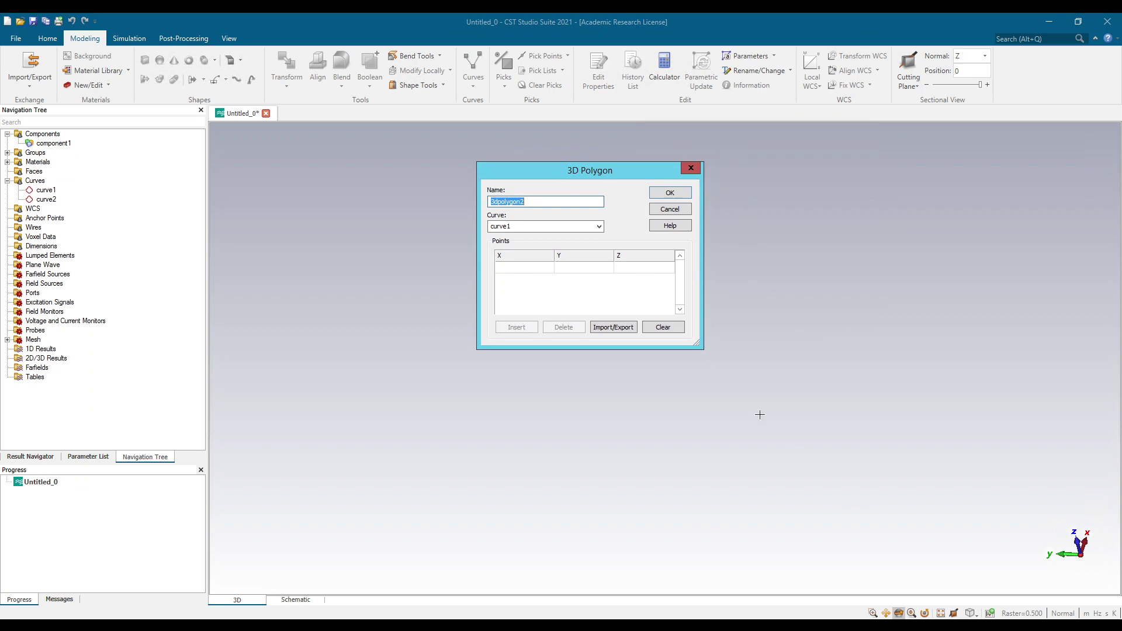
left_click_drag(703, 354, 781, 516)
left_click(528, 268)
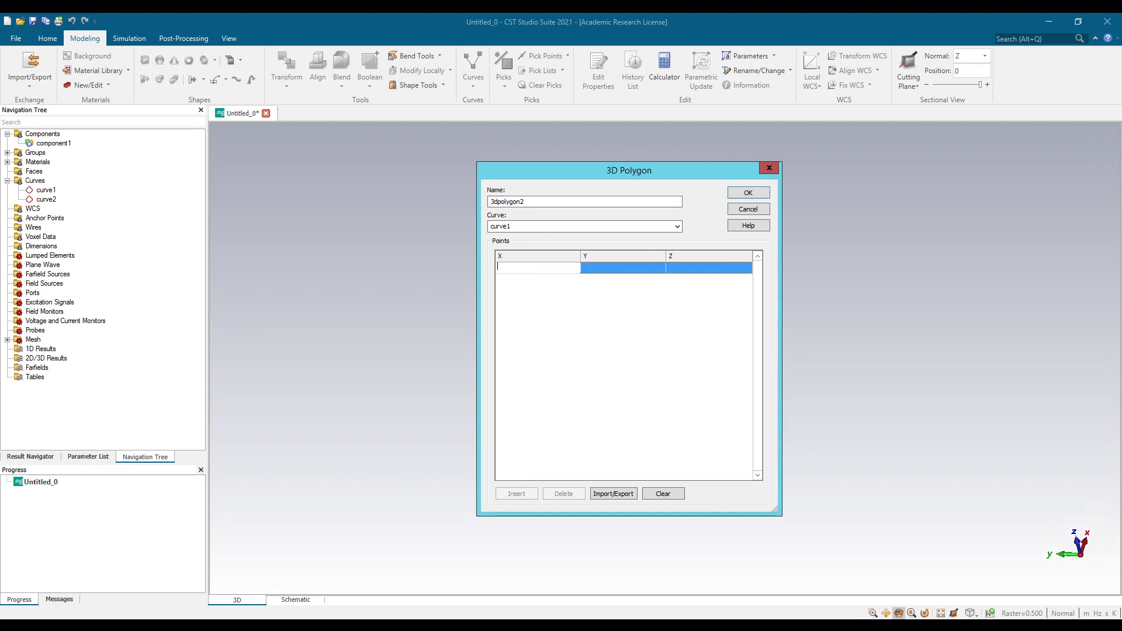
type("-5")
left_click(592, 268)
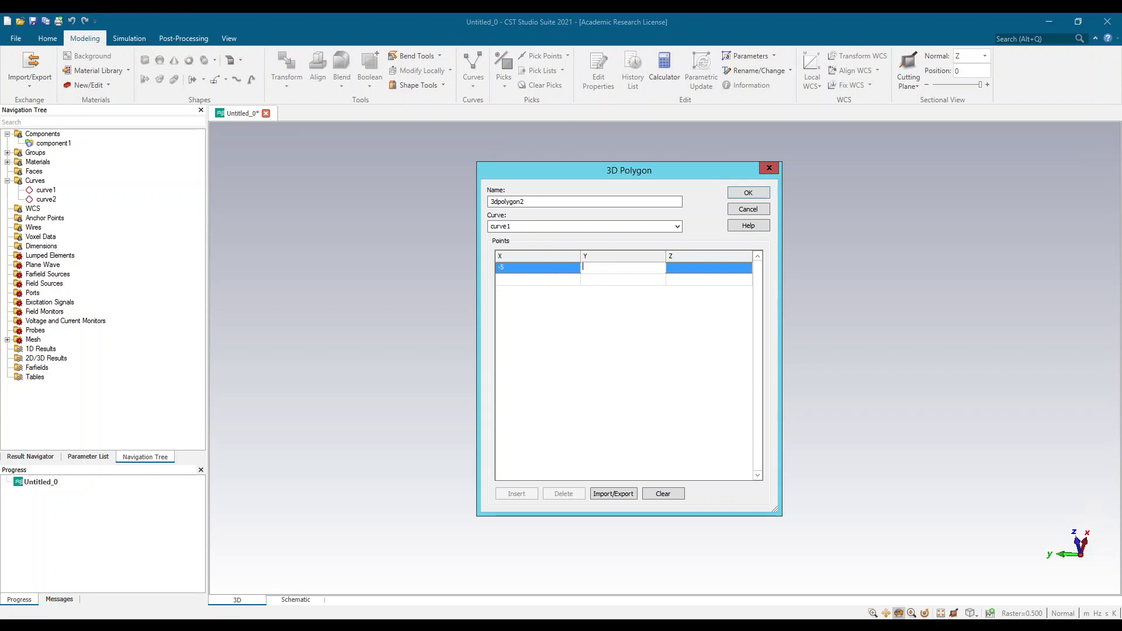
type("-5")
left_click(718, 268)
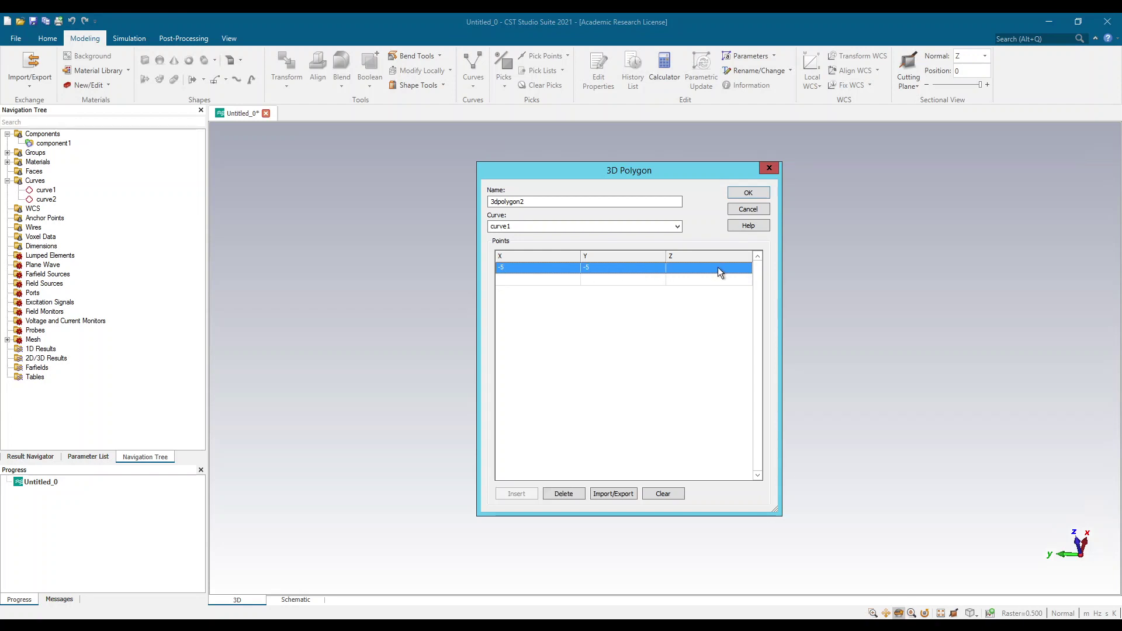
type("0")
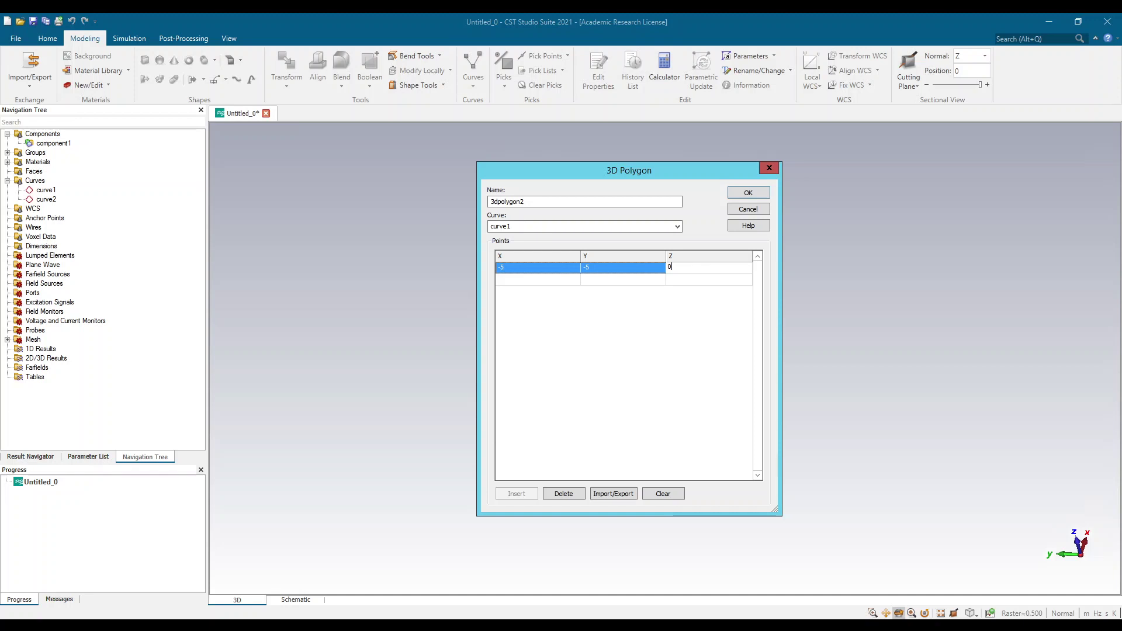
Step: Add the second point of the new 3D polygon at X 5, Y 5, Z 0
left_click(540, 282)
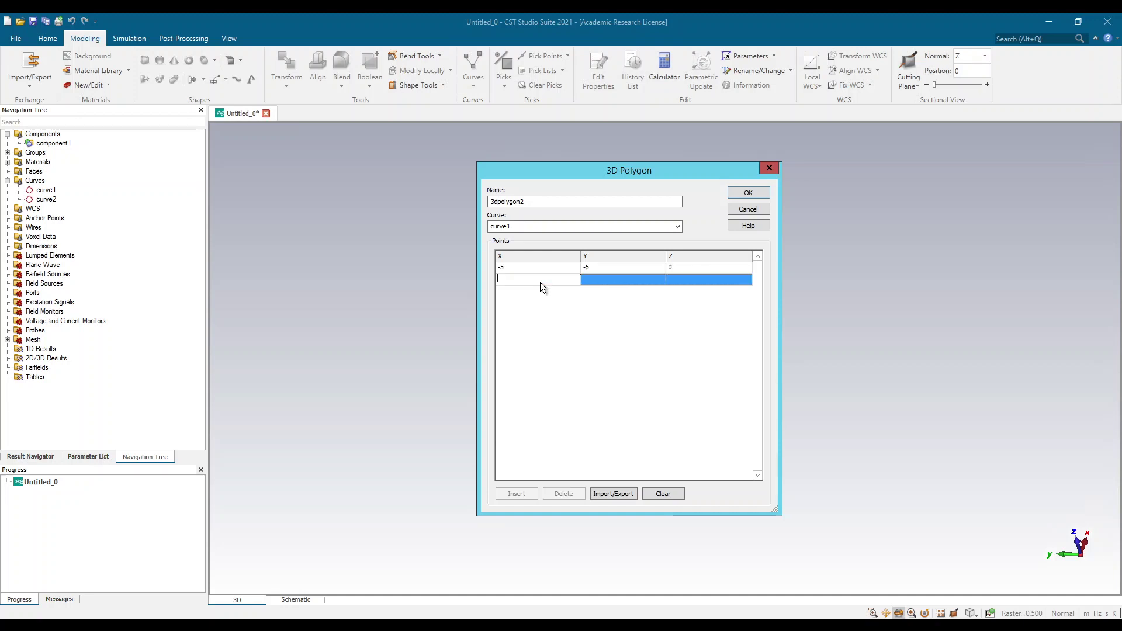
type("5")
left_click(583, 279)
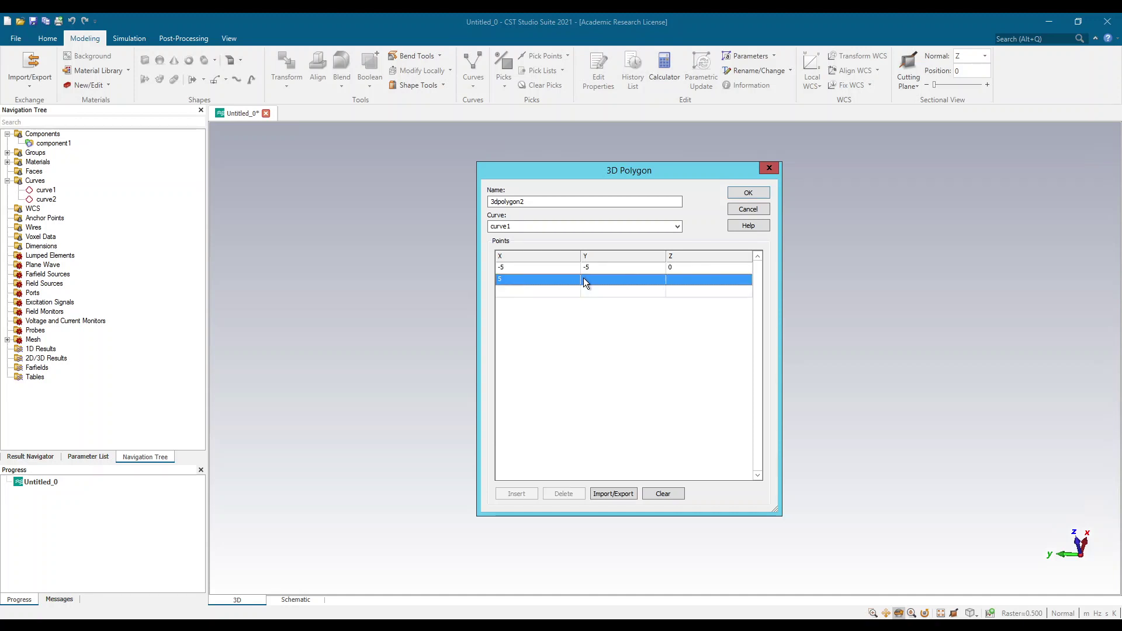
type("5")
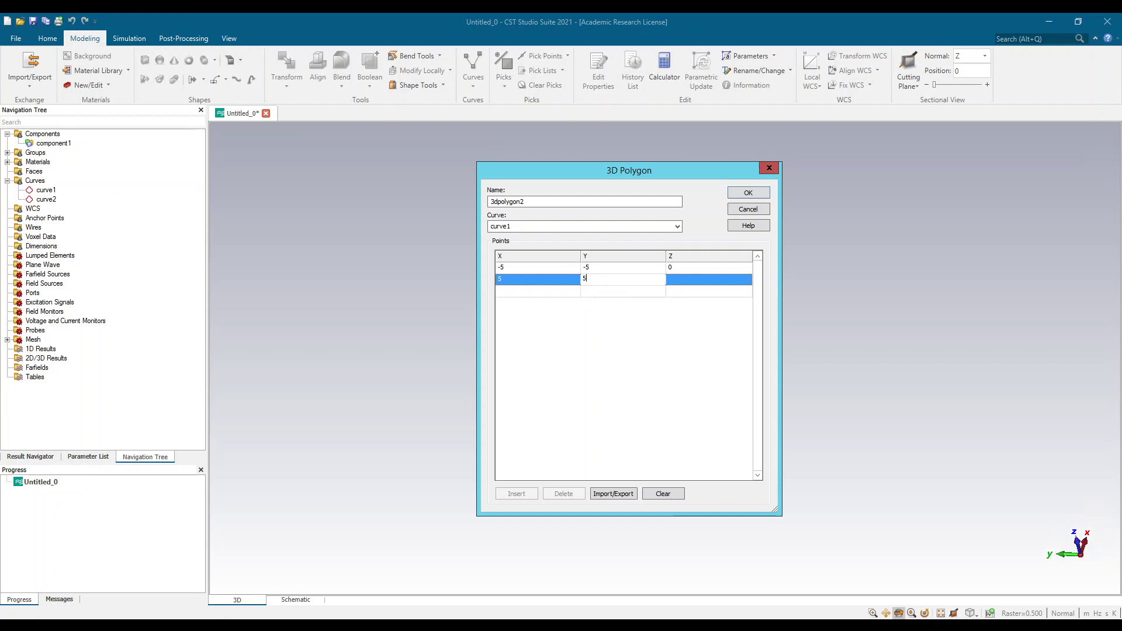
left_click(703, 279)
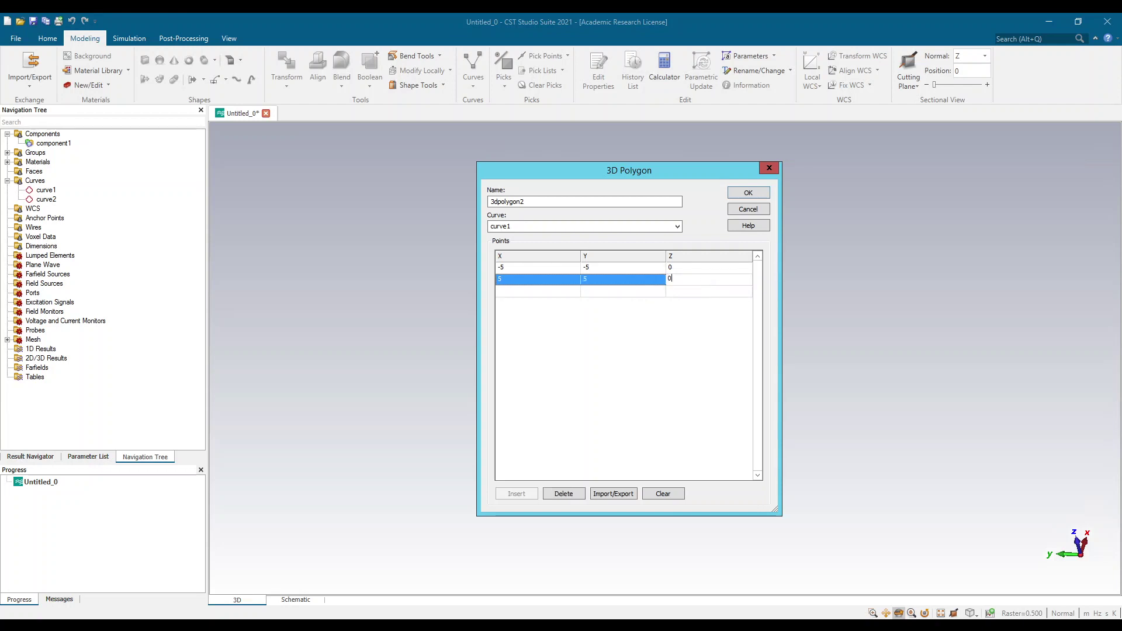
Step: Add the third point at X 5, Y 5, Z 0 and correct the second point's Y to -5
left_click(552, 290)
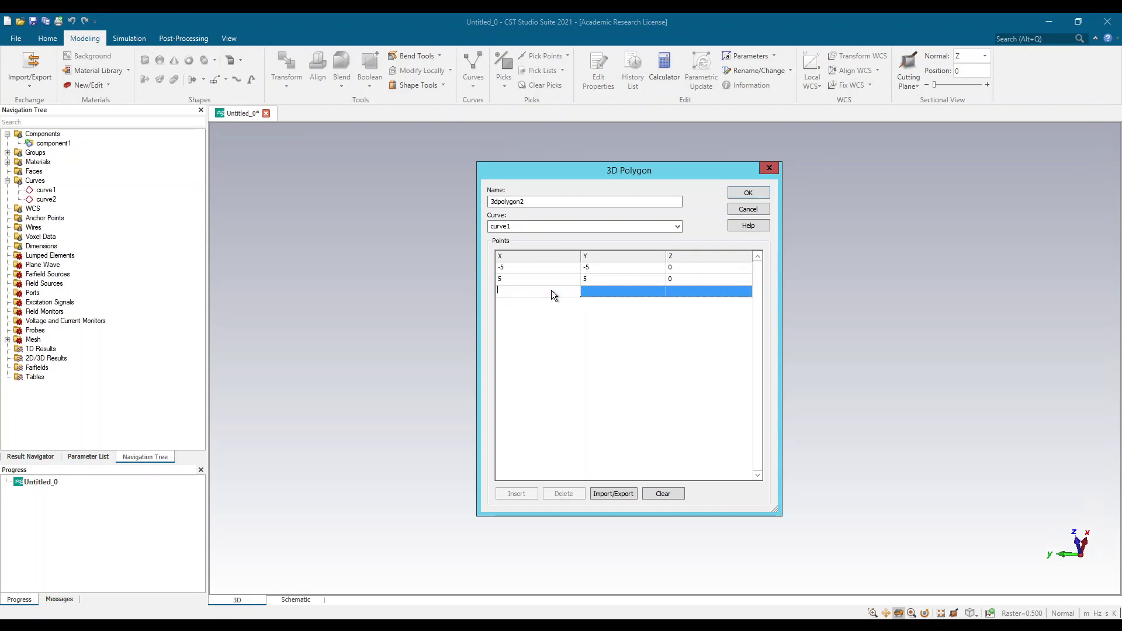
type("5")
left_click(584, 279)
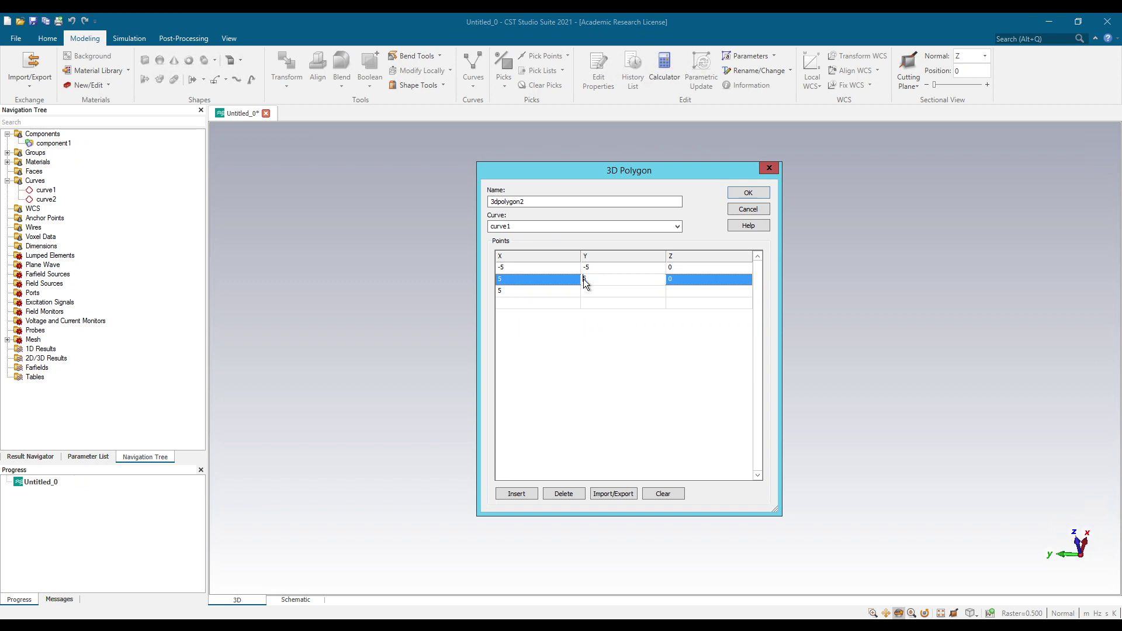
left_click(583, 279)
type("-")
left_click(596, 293)
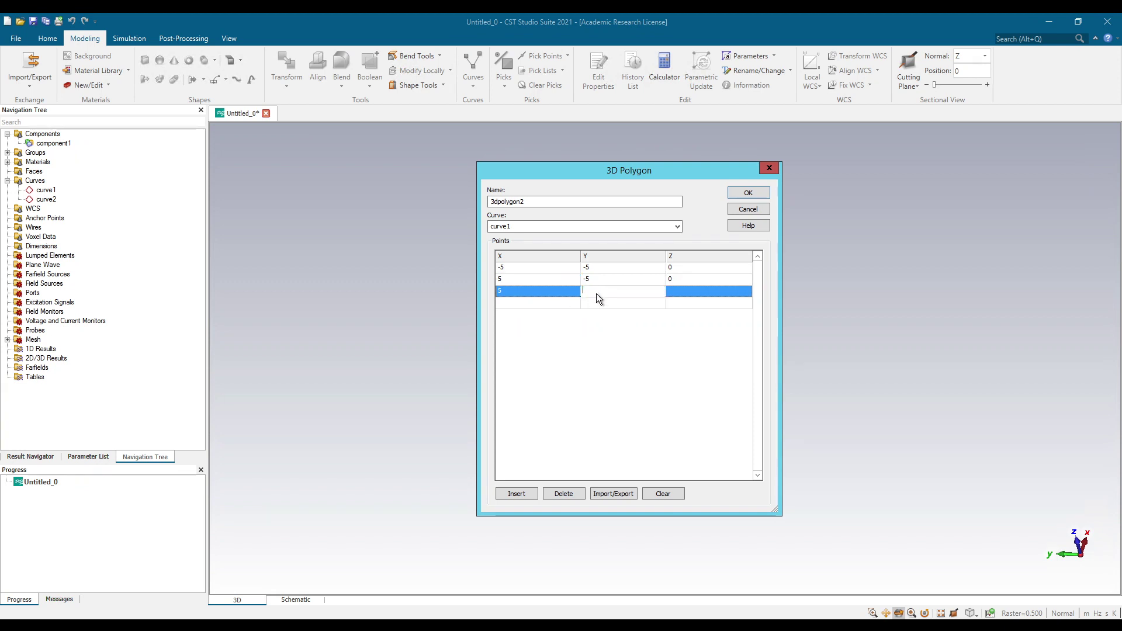
left_click(671, 294)
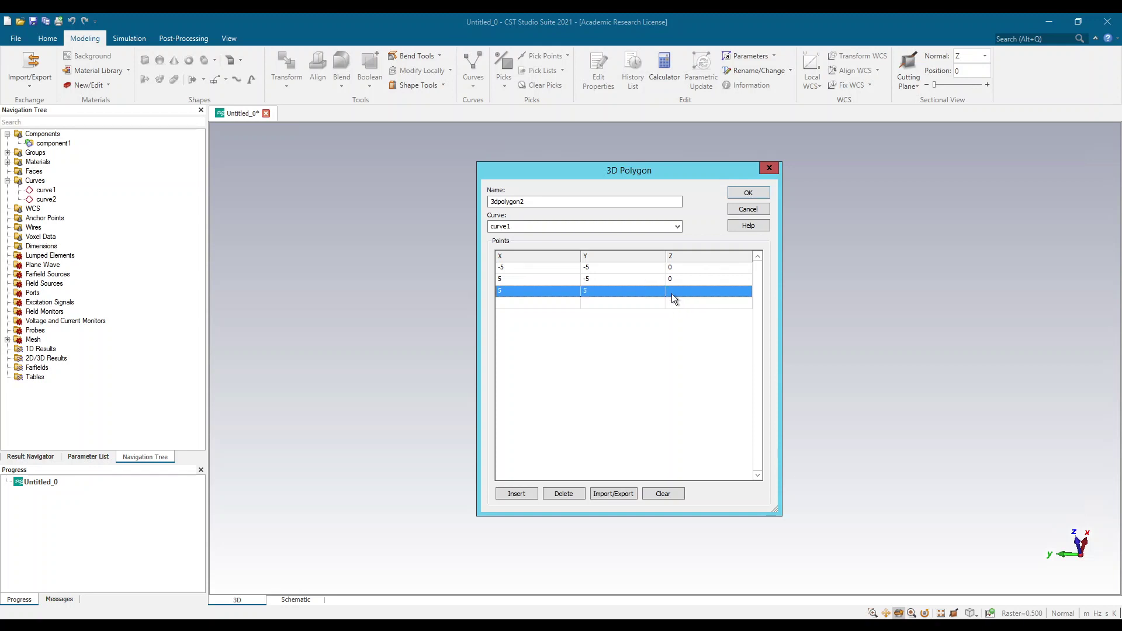
Step: Add the fourth point of the new 3D polygon at X -5, Y 5, Z 0
left_click(549, 303)
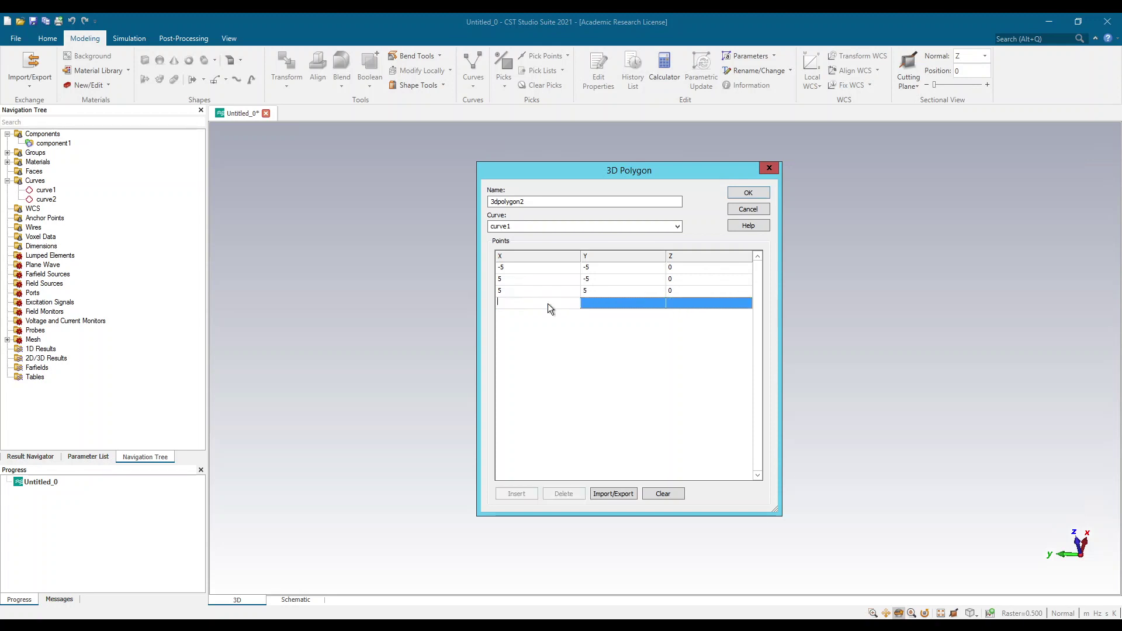
type("-5")
left_click(602, 304)
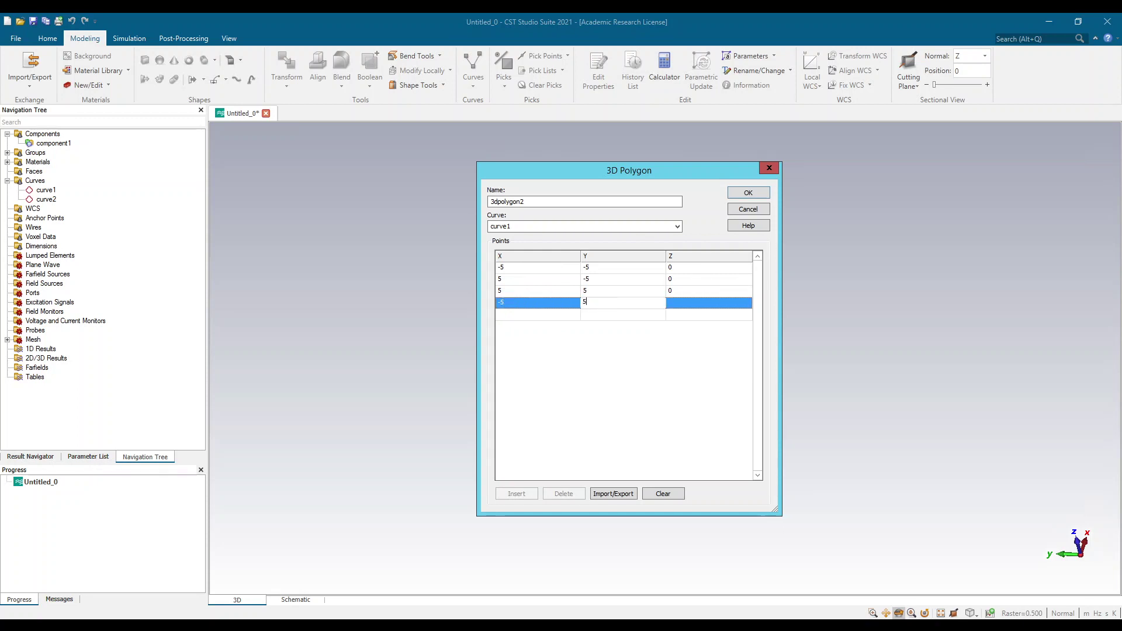
type("5")
left_click(670, 304)
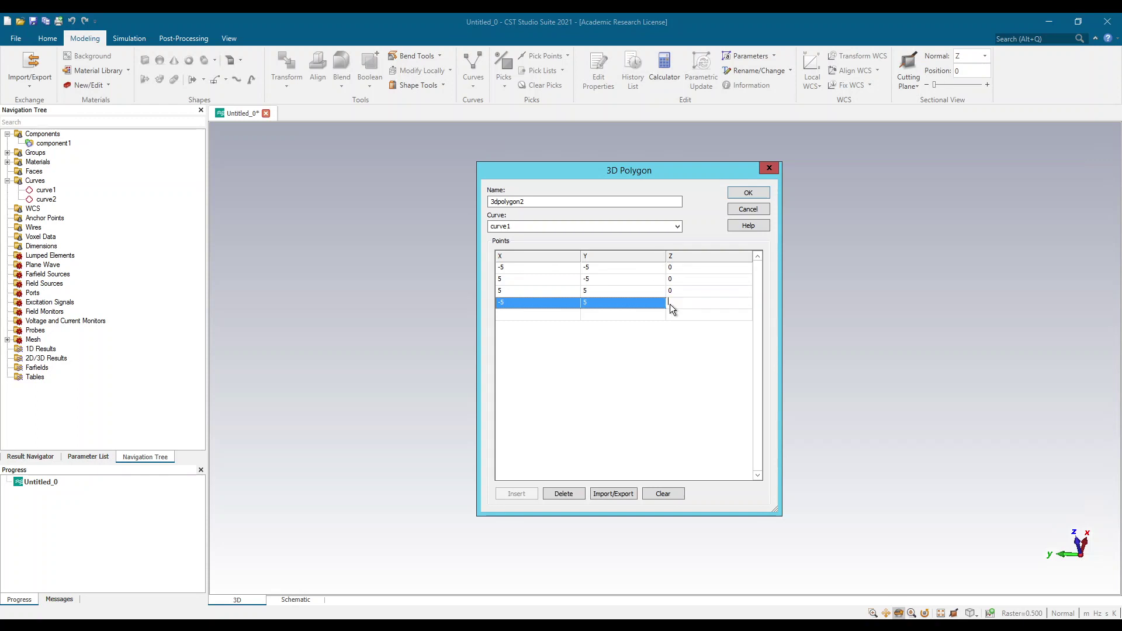
type("0")
Step: Add the fifth point of the new 3D polygon at X -5, Y 1, Z 0
left_click(550, 320)
left_click(552, 318)
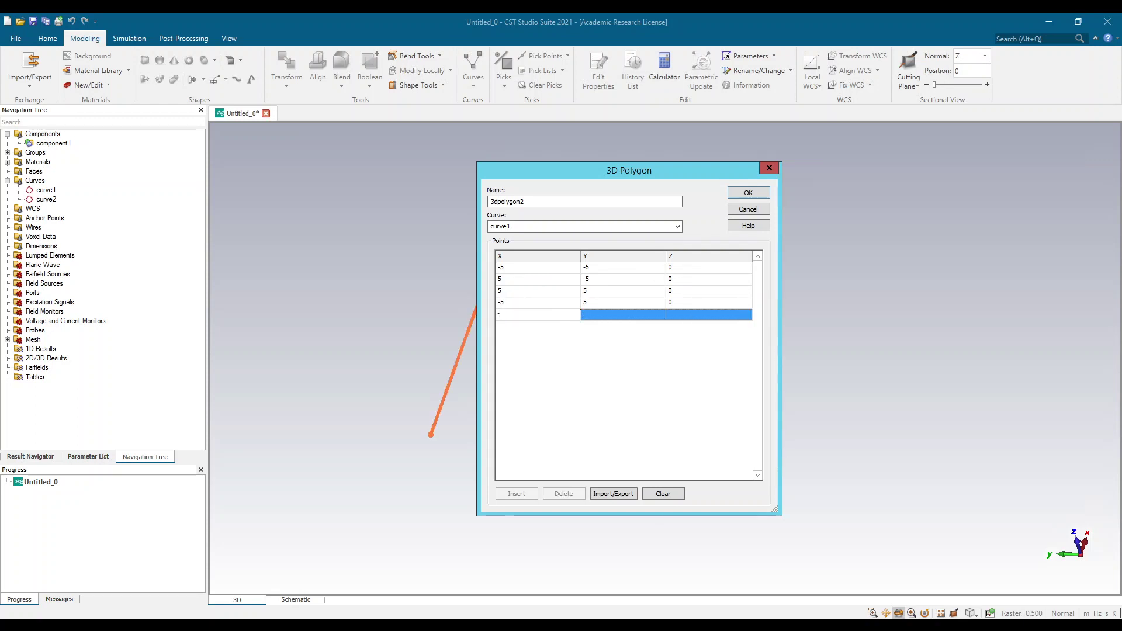
type("-5")
left_click(595, 315)
left_click(595, 314)
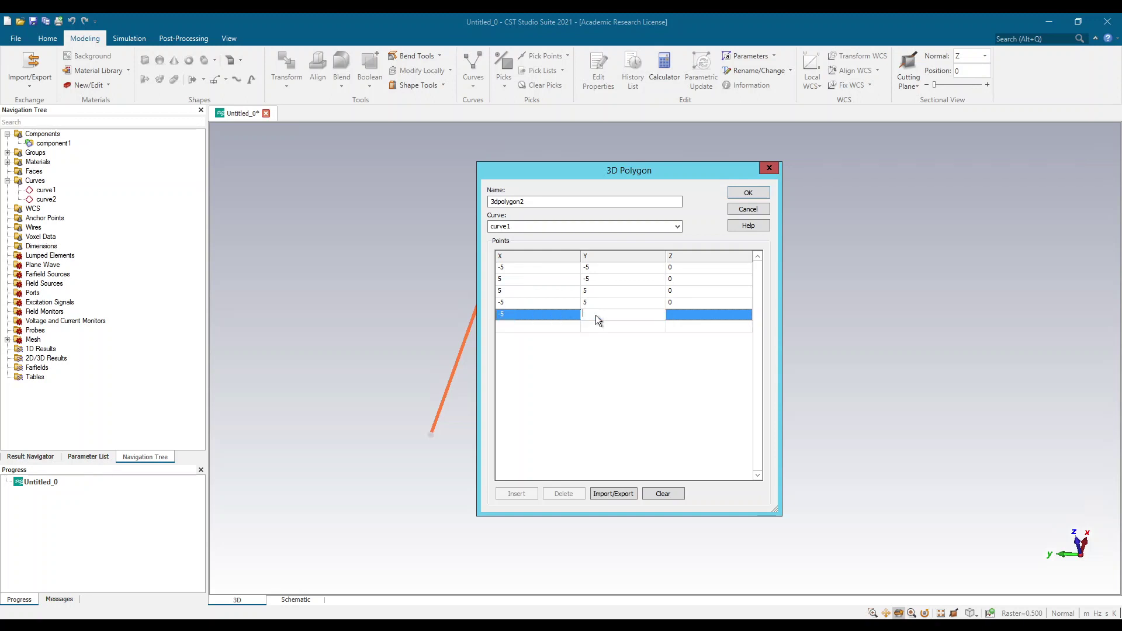
type("1")
left_click(686, 311)
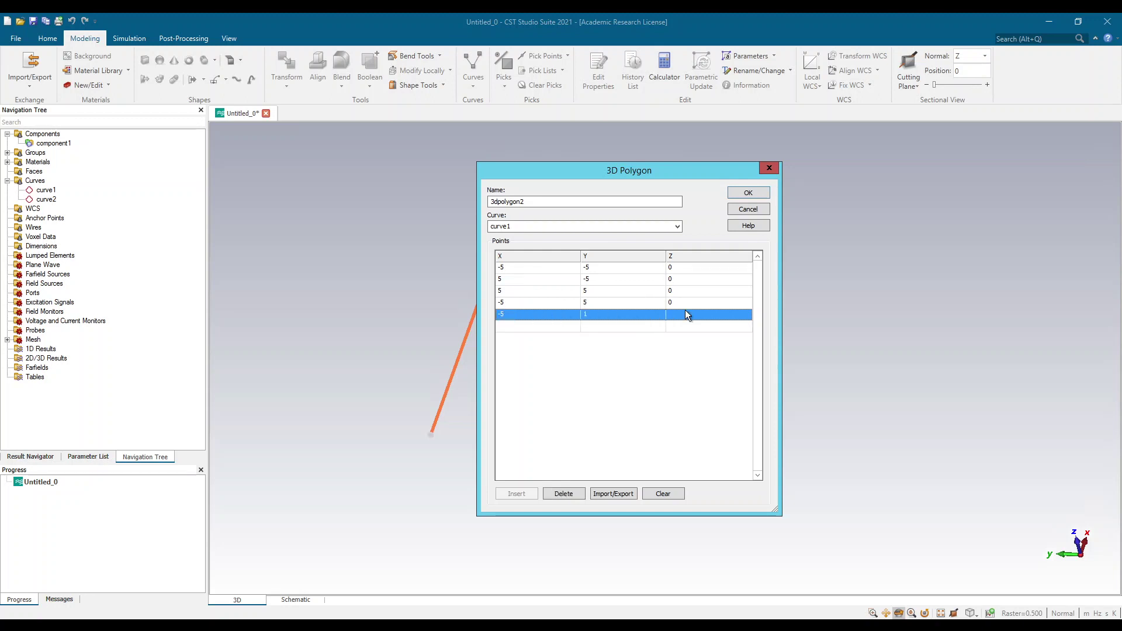
left_click(685, 311)
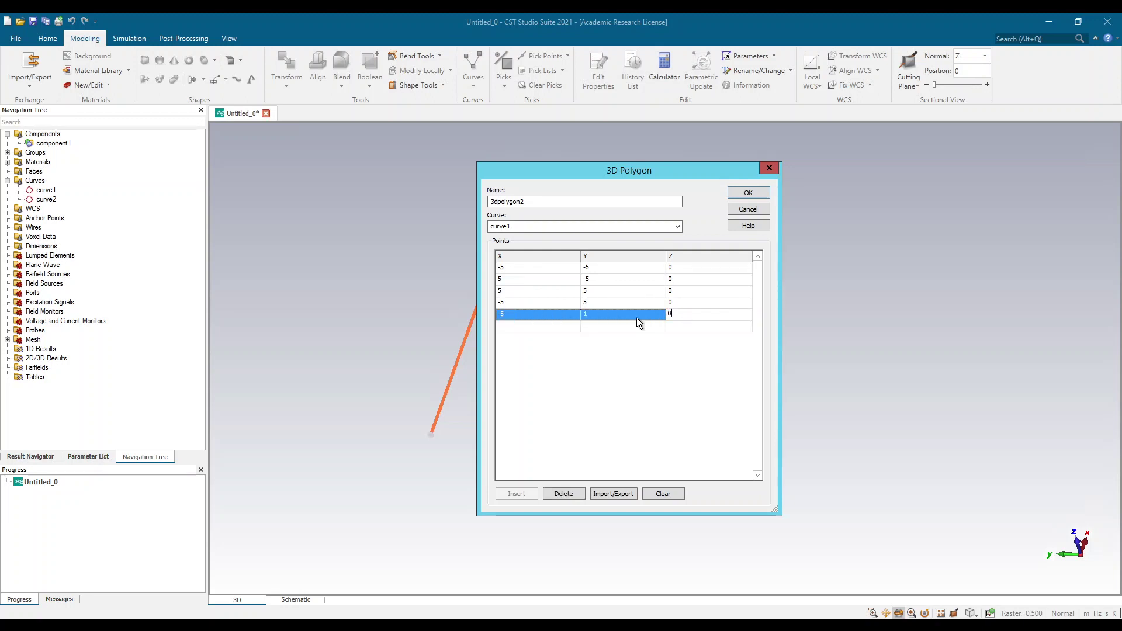
Step: Add the sixth point of the new 3D polygon at X -6, Y 1, Z 0
type("0")
left_click(555, 325)
left_click(556, 324)
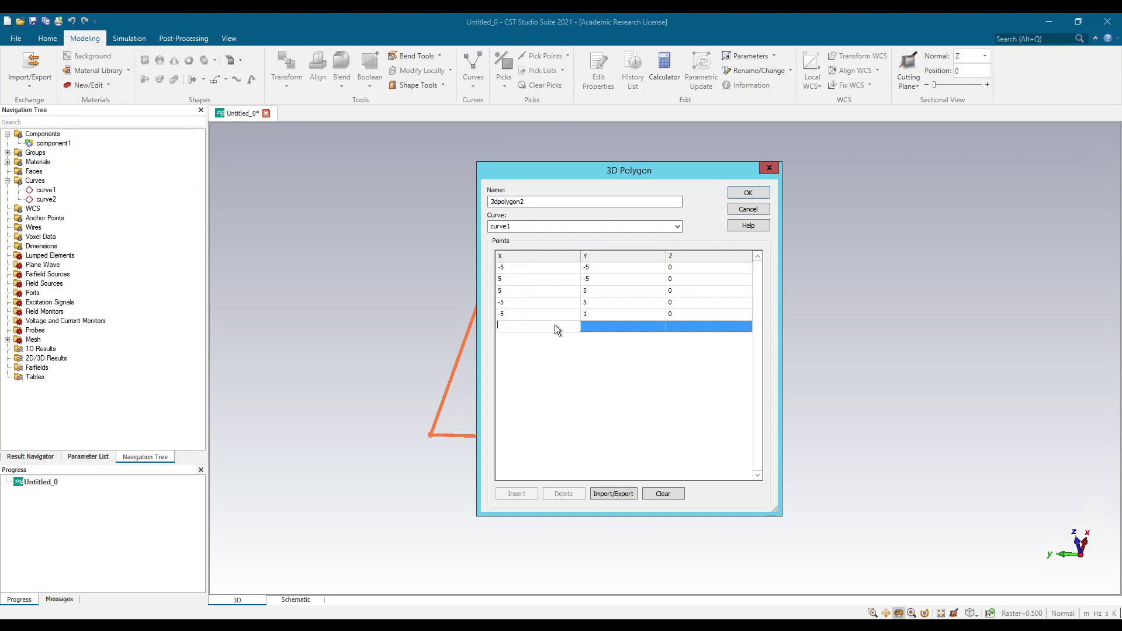
type("-6")
left_click(593, 325)
left_click(594, 324)
type("1")
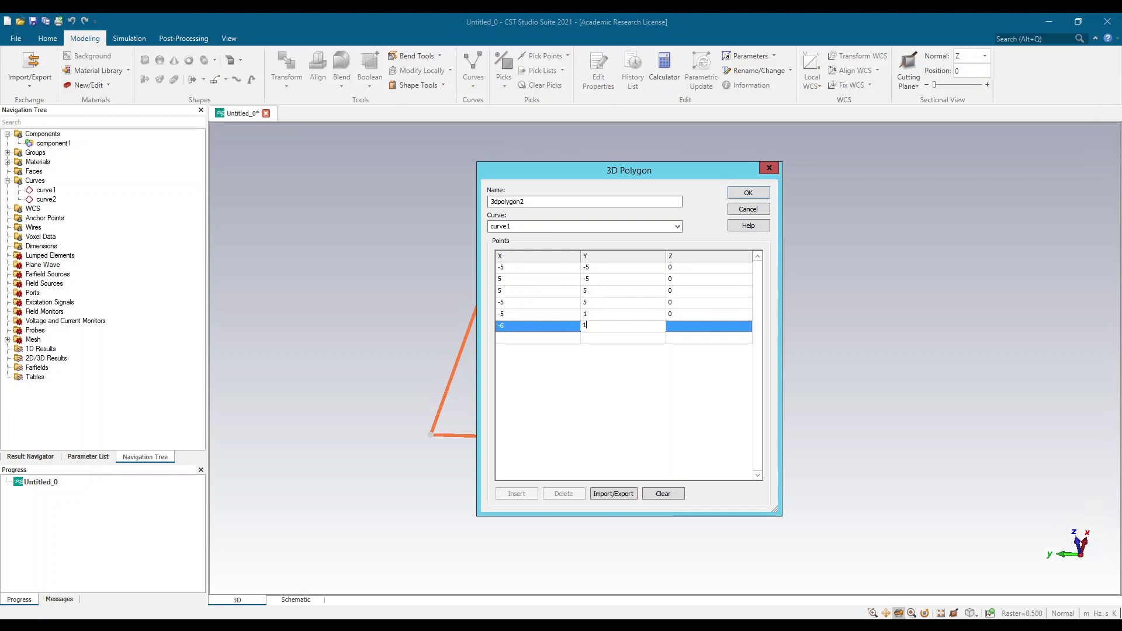
left_click(708, 326)
left_click(707, 326)
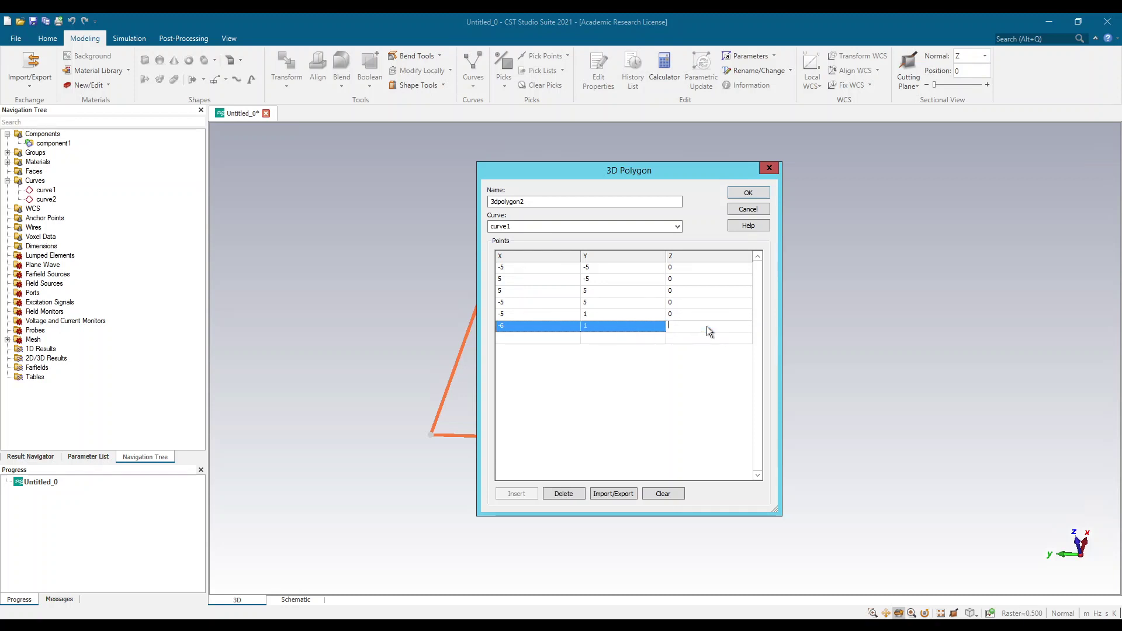
Step: Add the seventh point of the new 3D polygon at X -6, Y -1, Z 0
left_click(563, 337)
left_click(564, 337)
type("-6")
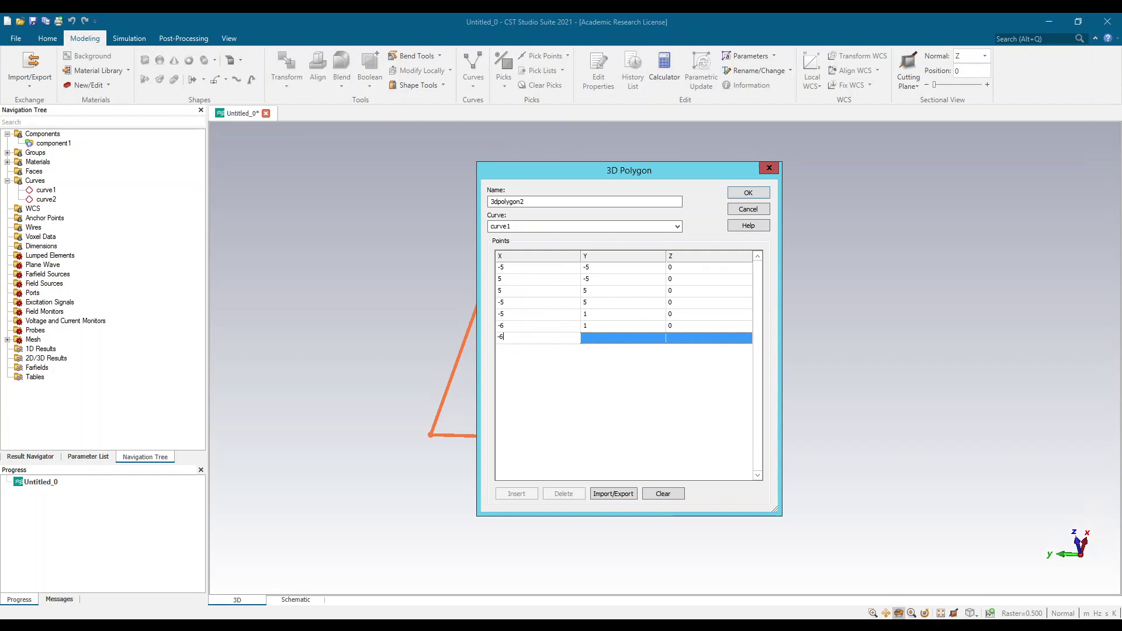
left_click(627, 339)
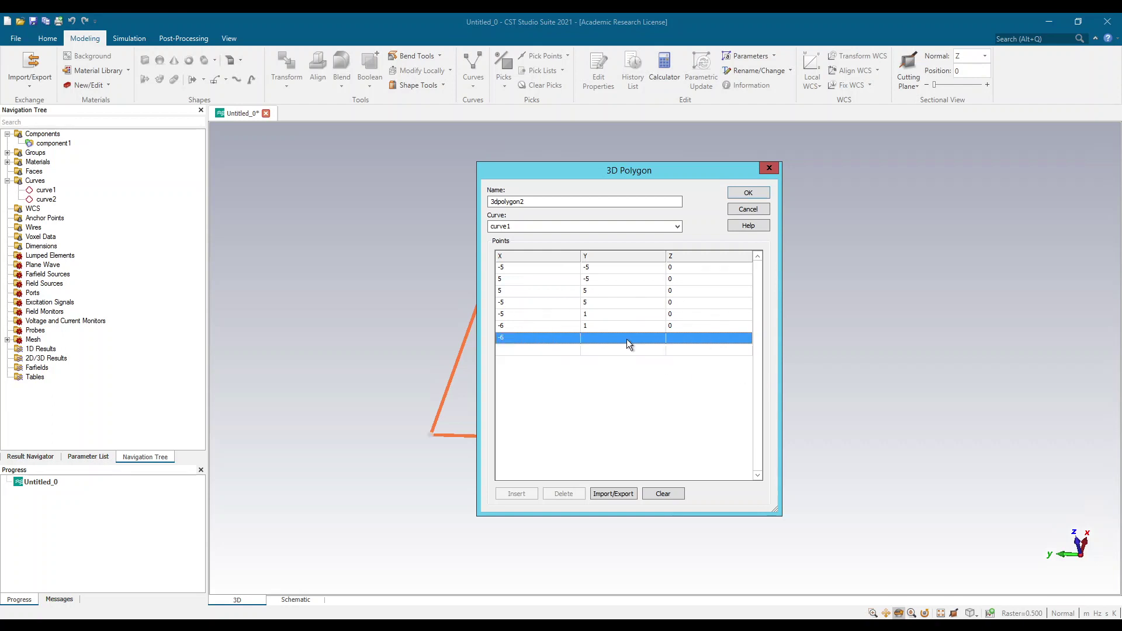
left_click(627, 339)
type("-1")
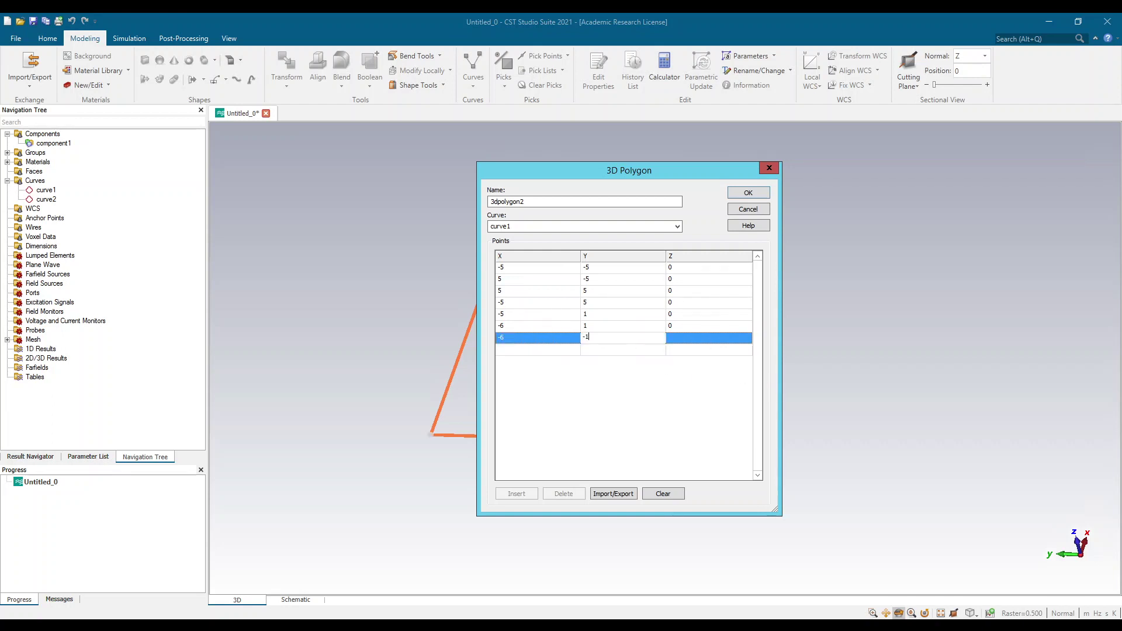
left_click(691, 335)
left_click(691, 335)
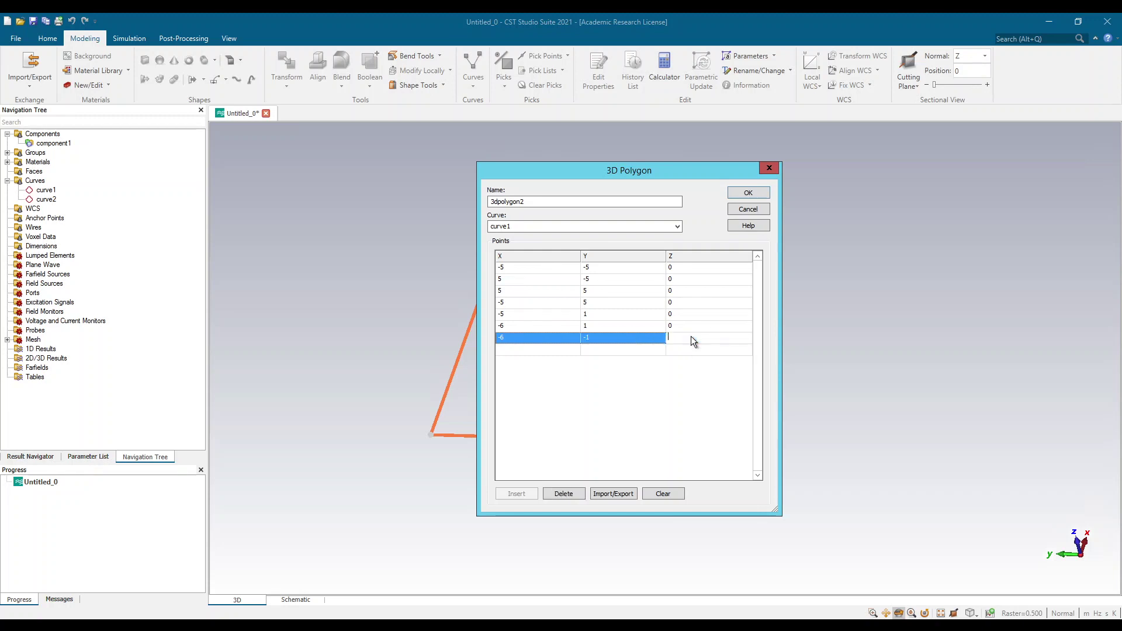
type("0")
Step: Add the eighth point of the new 3D polygon at X -5, Y -1, Z 0
left_click(509, 351)
left_click(510, 349)
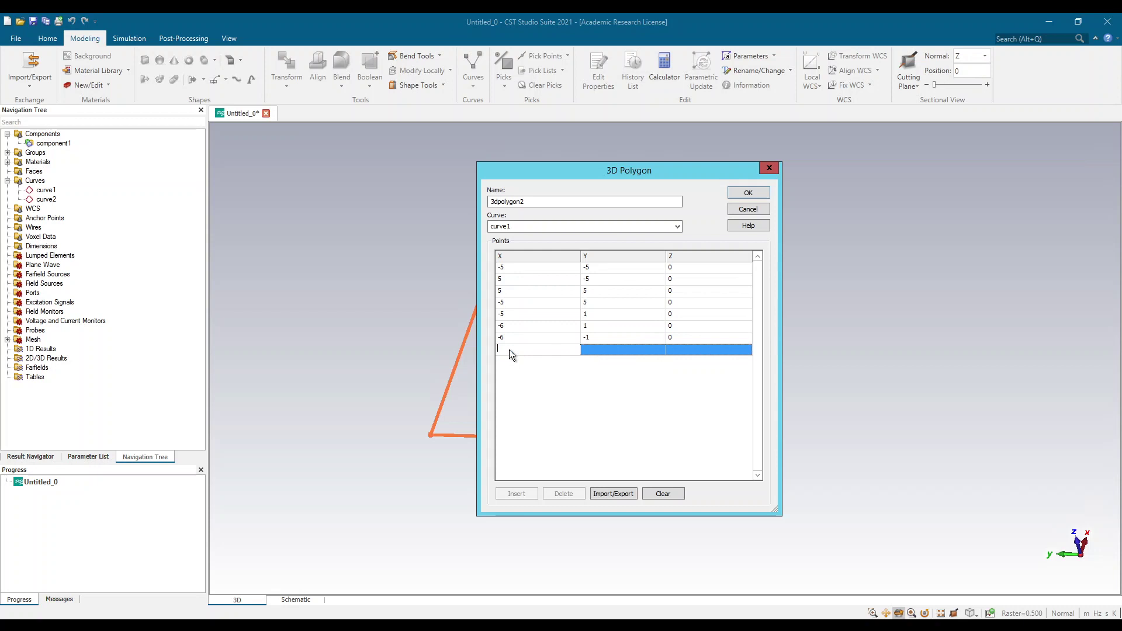
left_click(590, 349)
left_click(591, 348)
type("-")
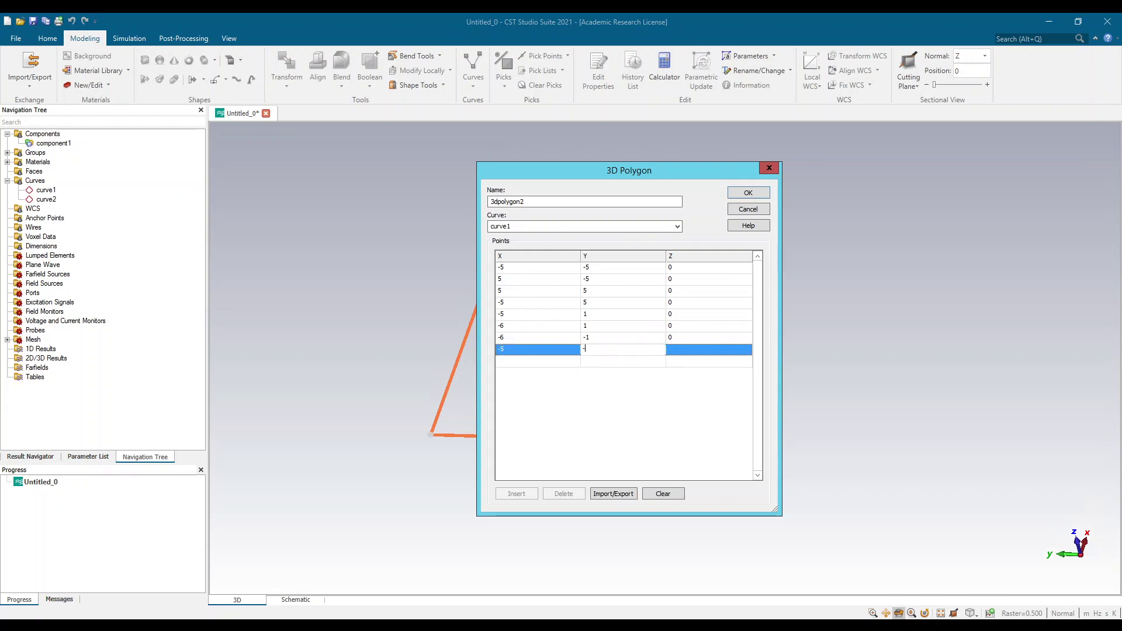
type("1")
left_click(675, 347)
left_click(675, 347)
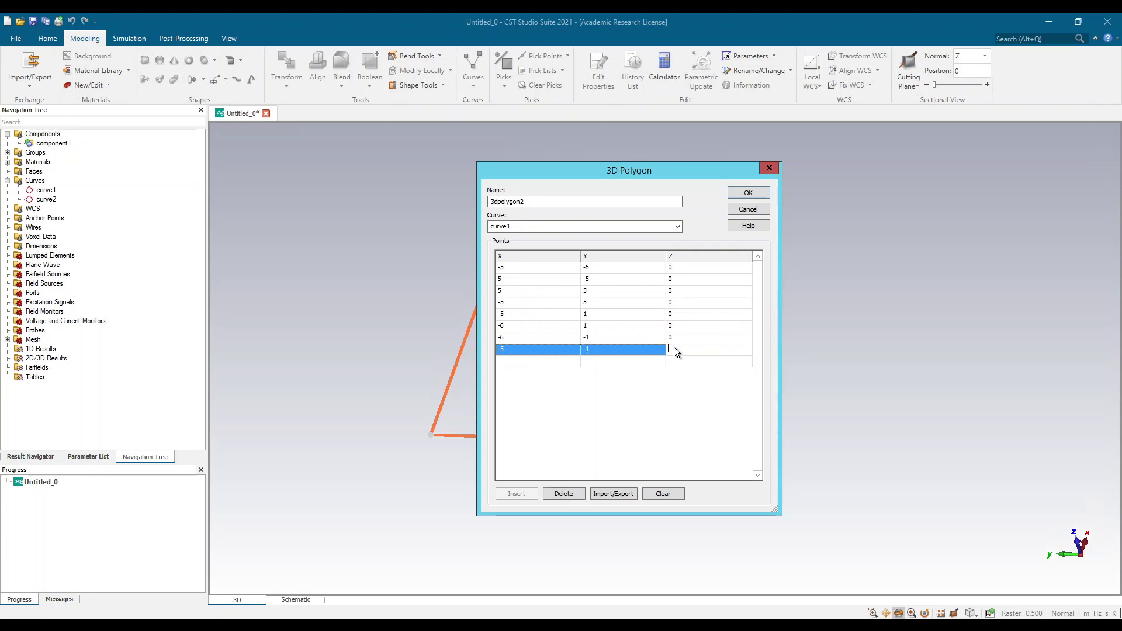
Step: Begin the ninth point of the new 3D polygon with an X coordinate of -5
left_click(546, 360)
left_click(546, 361)
type("-5")
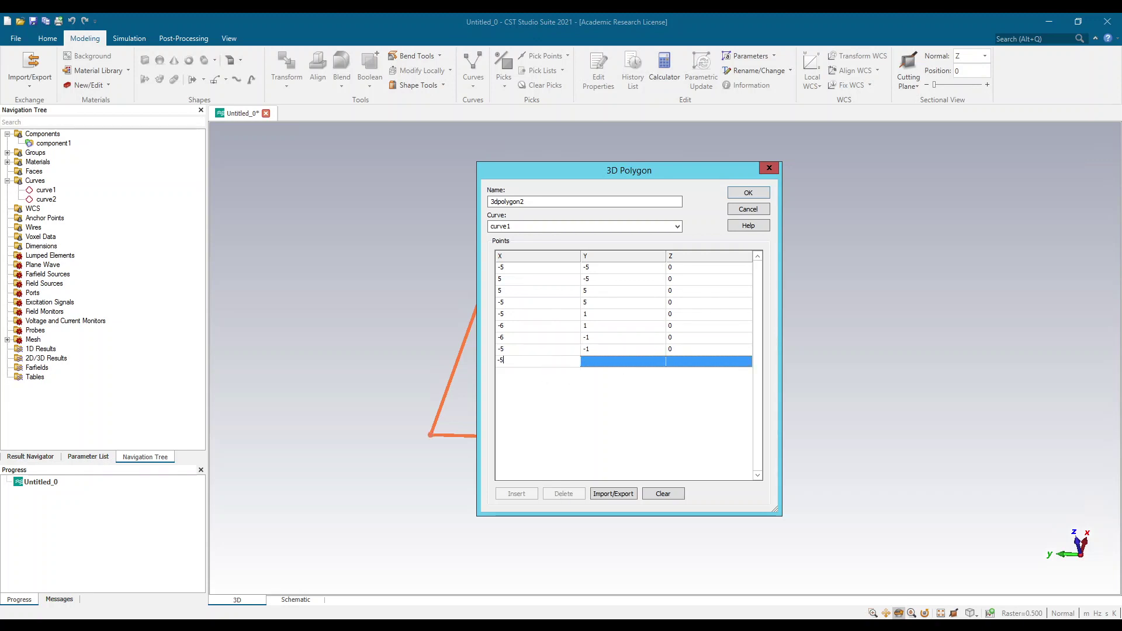
Step: Complete the last point of the 3D polygon as -5, -5, 0 and move the dialog clear of the drawn outline
left_click(620, 363)
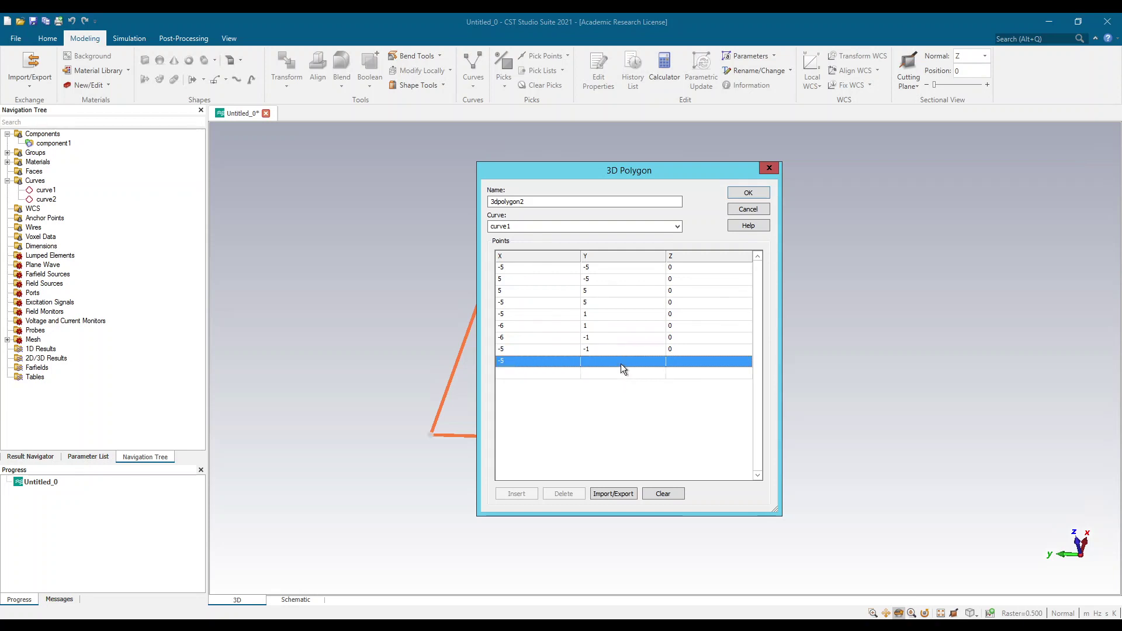
left_click(621, 363)
type("-5")
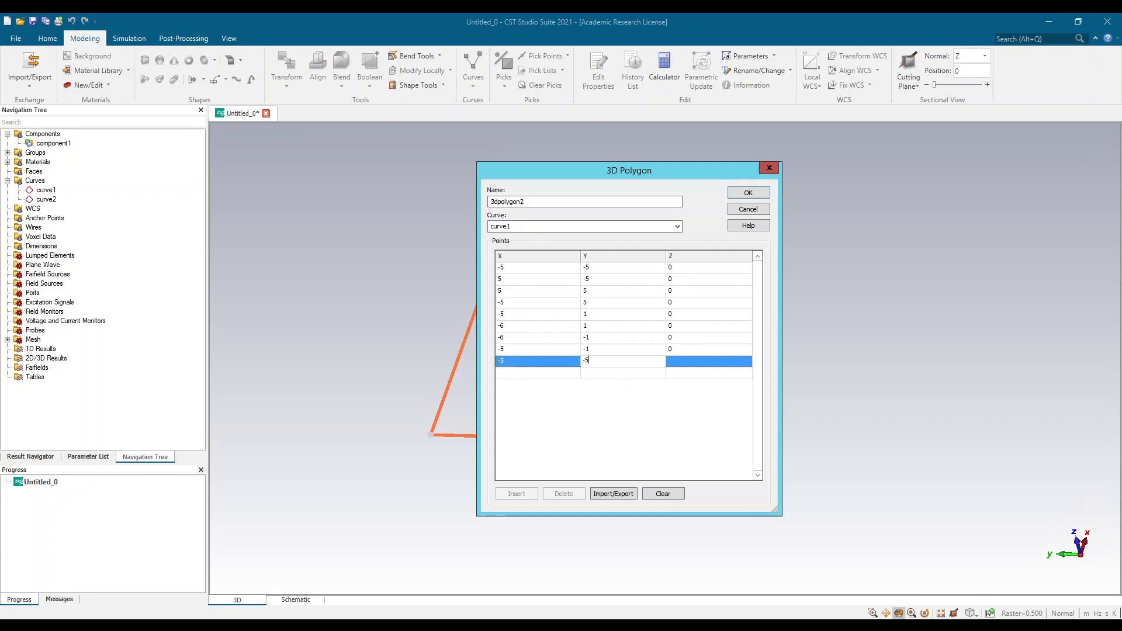
left_click(694, 363)
left_click(695, 363)
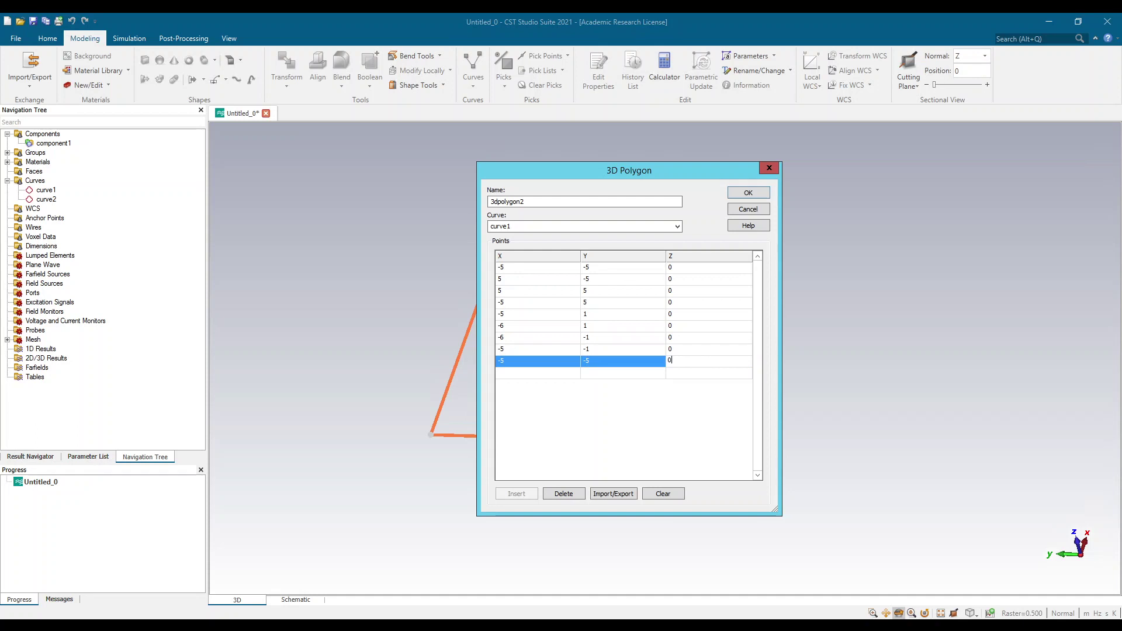
left_click(695, 407)
left_click_drag(615, 177, 249, 128)
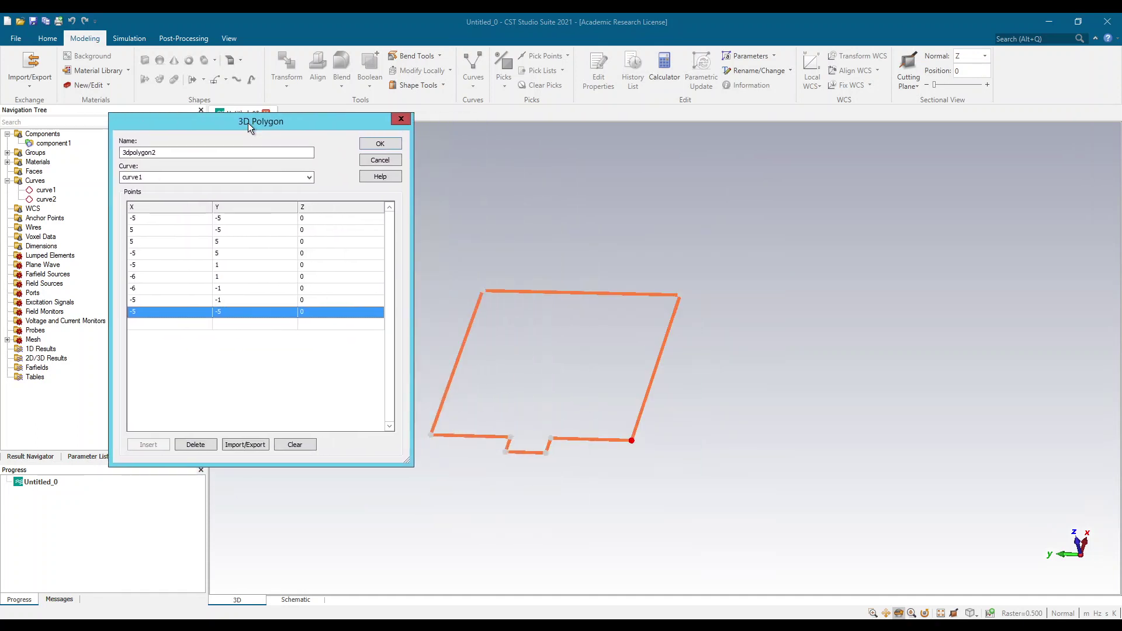
Step: Export the polygon's point coordinates to a text file named polygon1 in the Documents folder
left_click(254, 449)
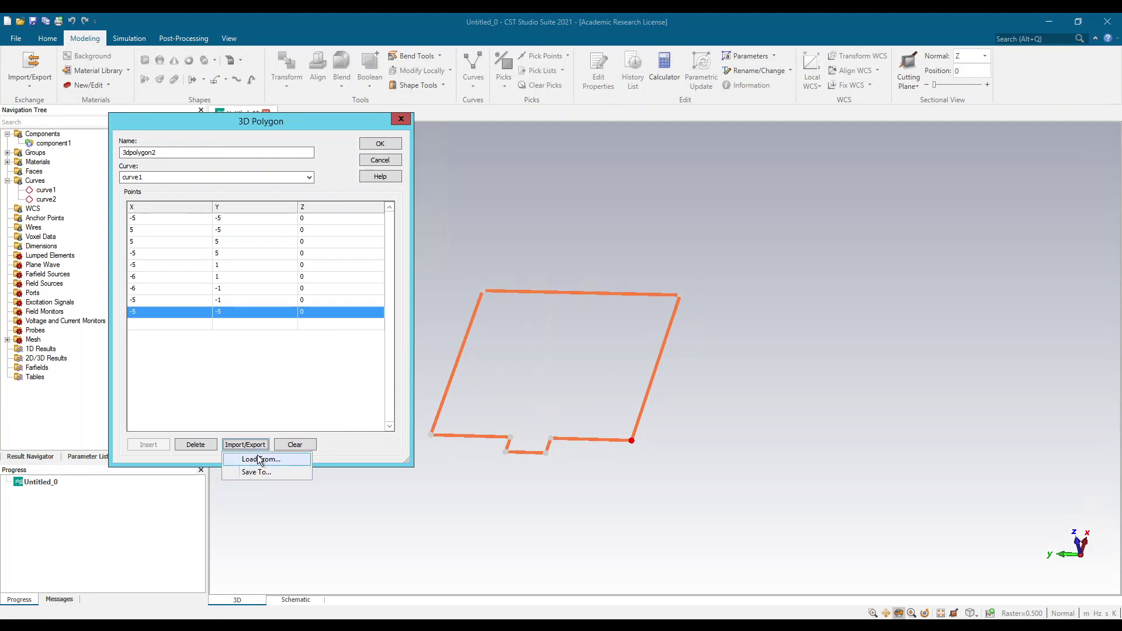
left_click(257, 473)
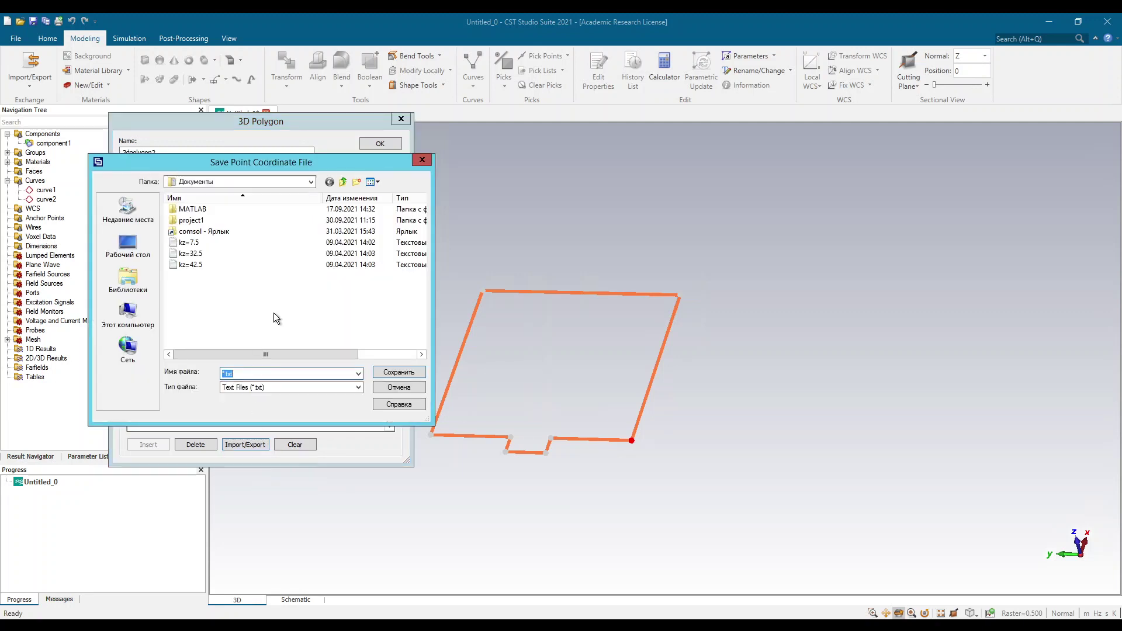
left_click_drag(430, 422, 665, 472)
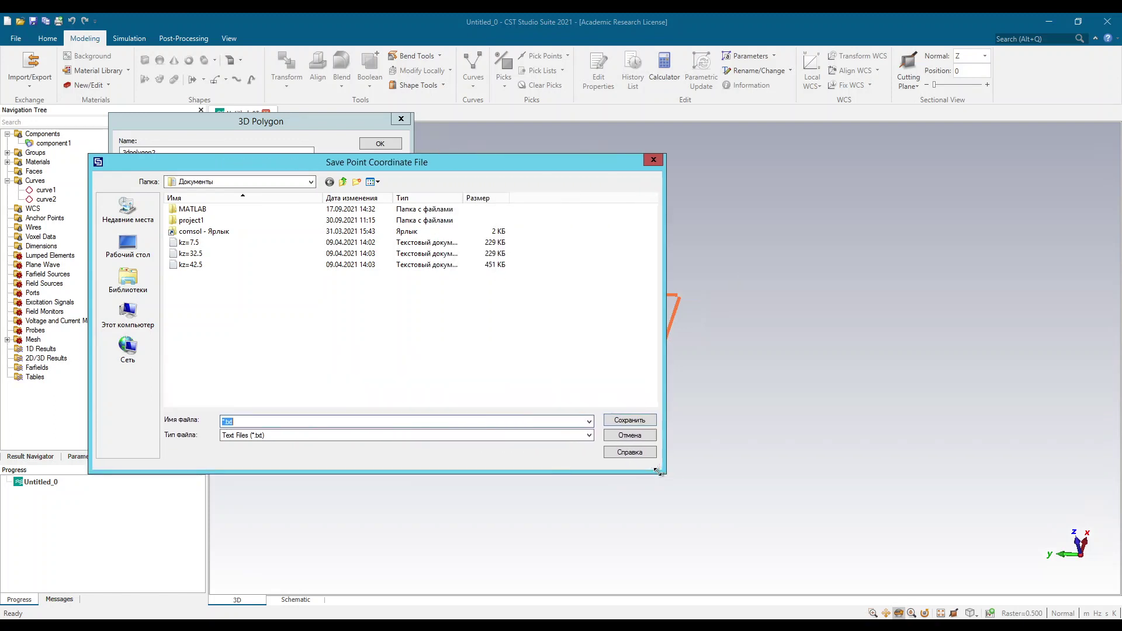
left_click(246, 422)
type("polygo")
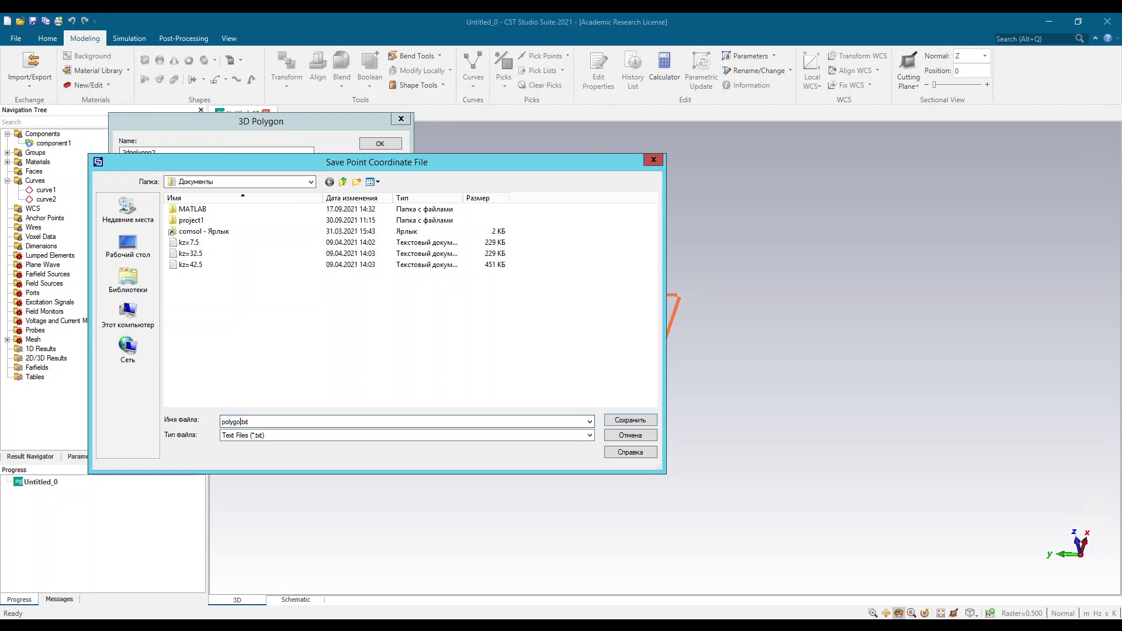
type("n1")
left_click(619, 420)
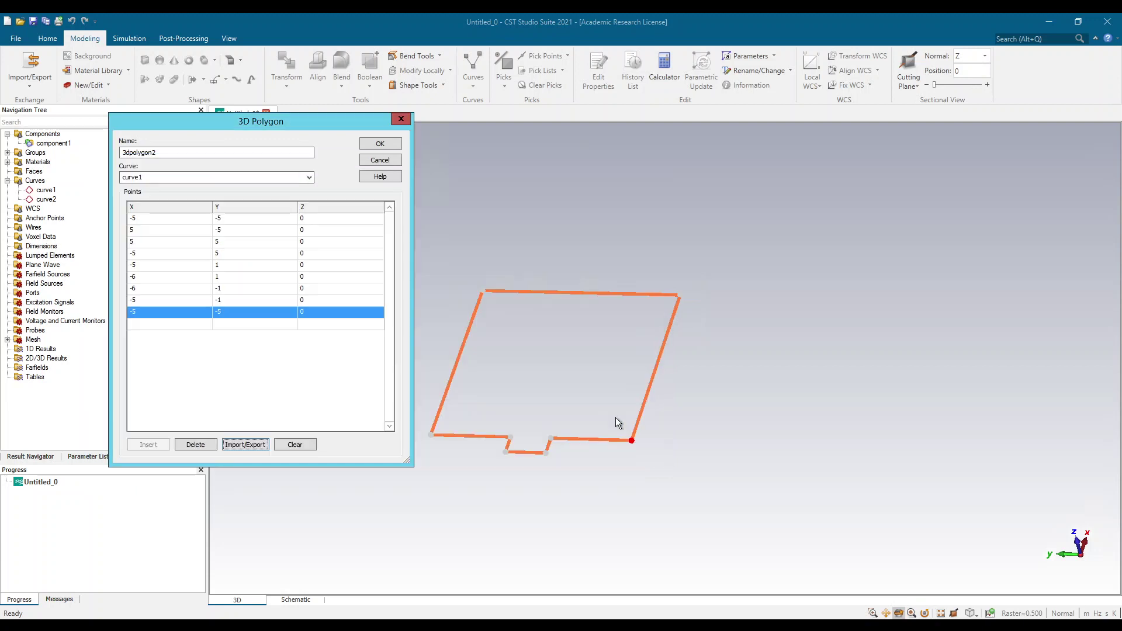
Step: Switch to File Explorer, open the exported polygon1 file from Documents in Notepad to examine its coordinate format, and close it
left_click(127, 617)
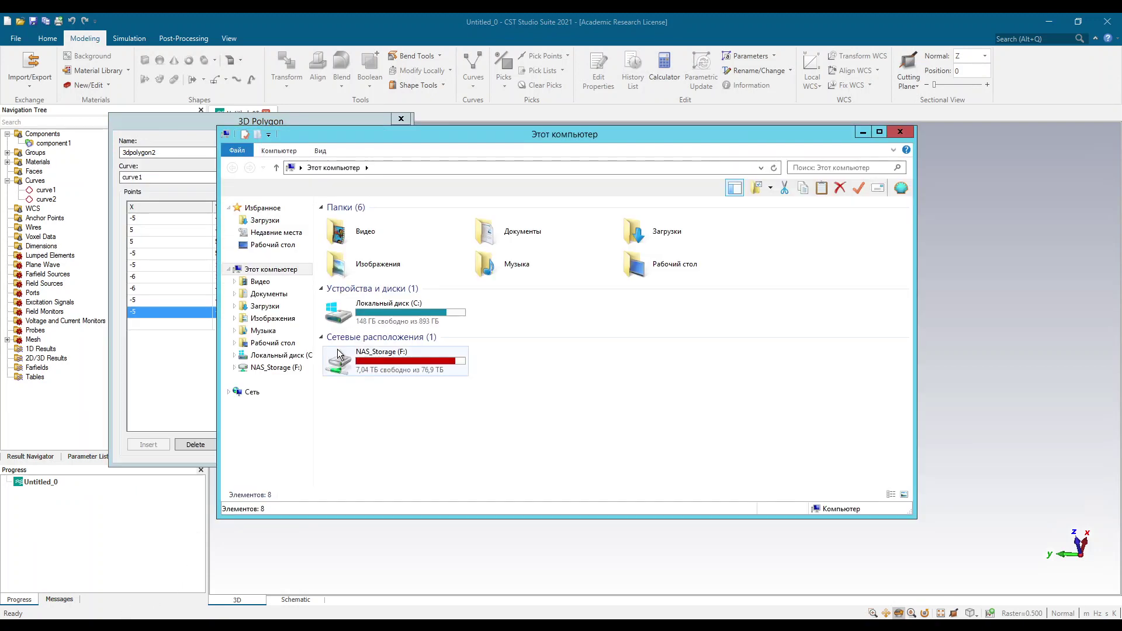
left_click(268, 294)
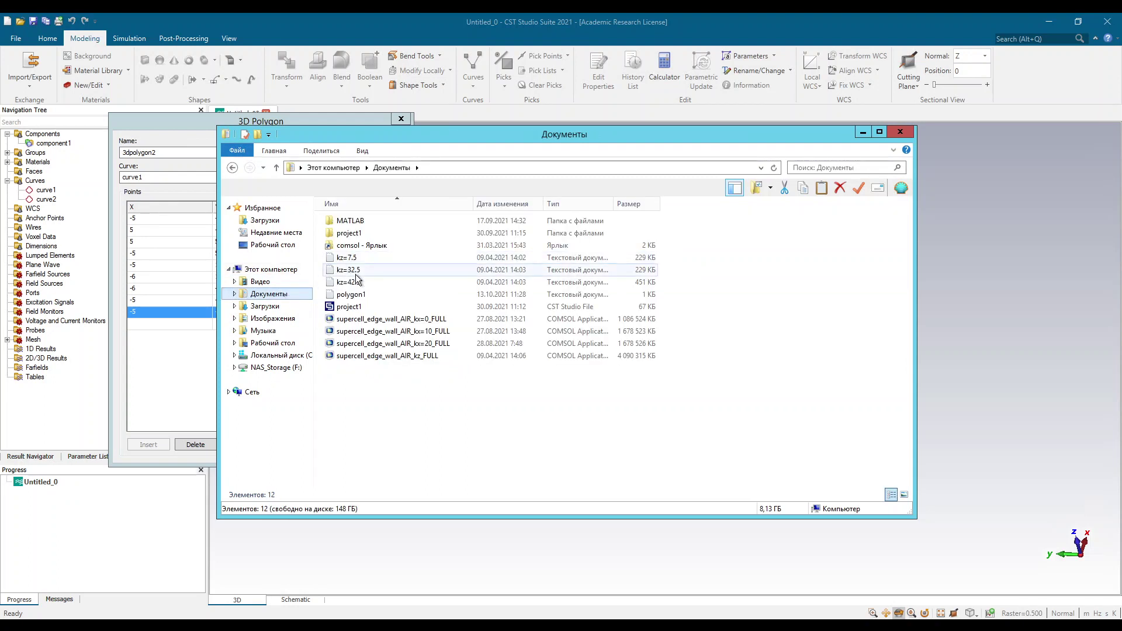
double_click(359, 294)
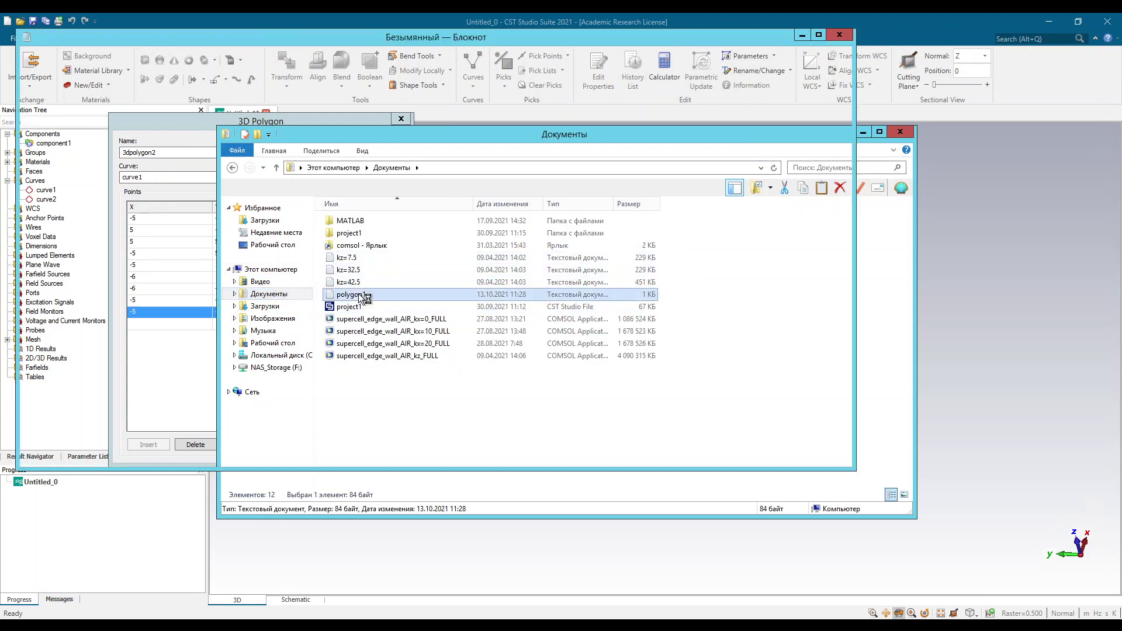
left_click(900, 132)
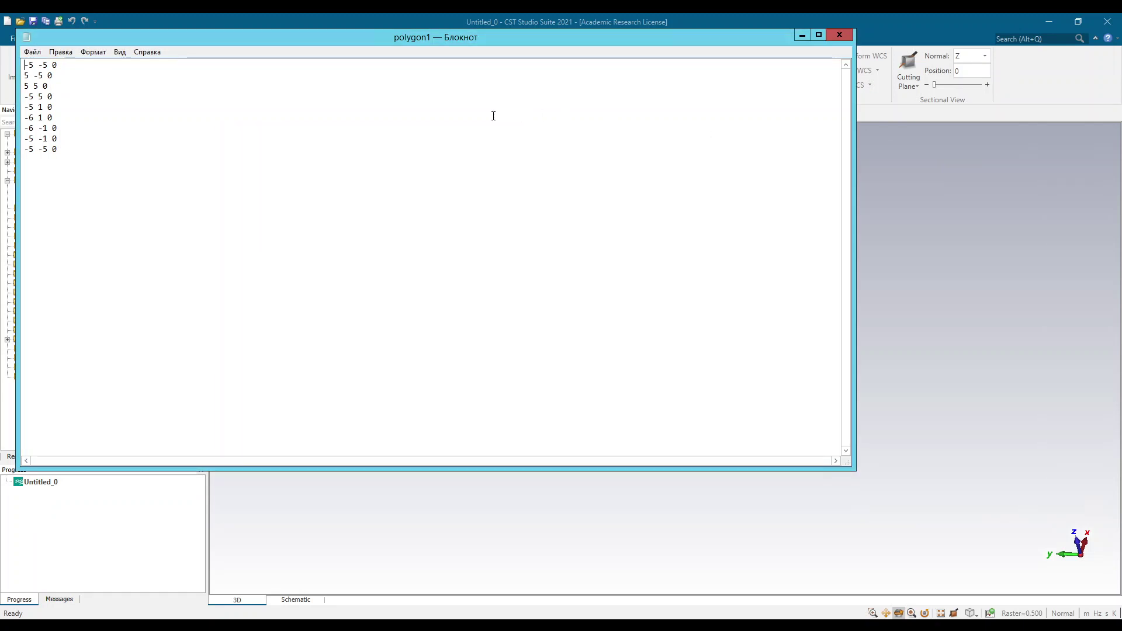
left_click_drag(298, 39, 576, 147)
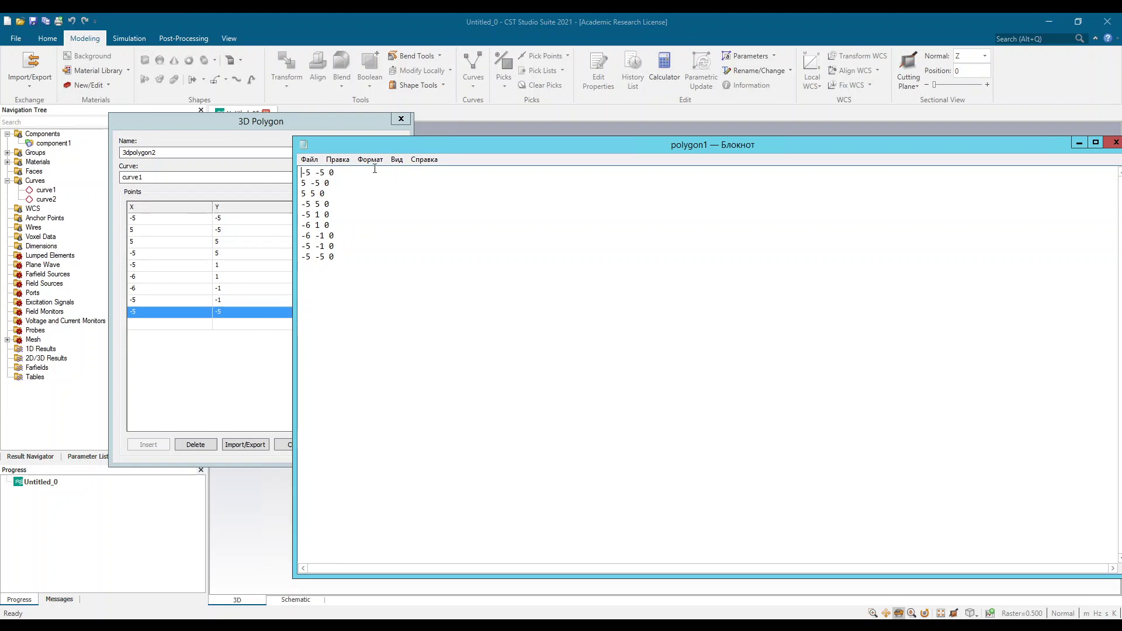
left_click_drag(382, 145, 282, 145)
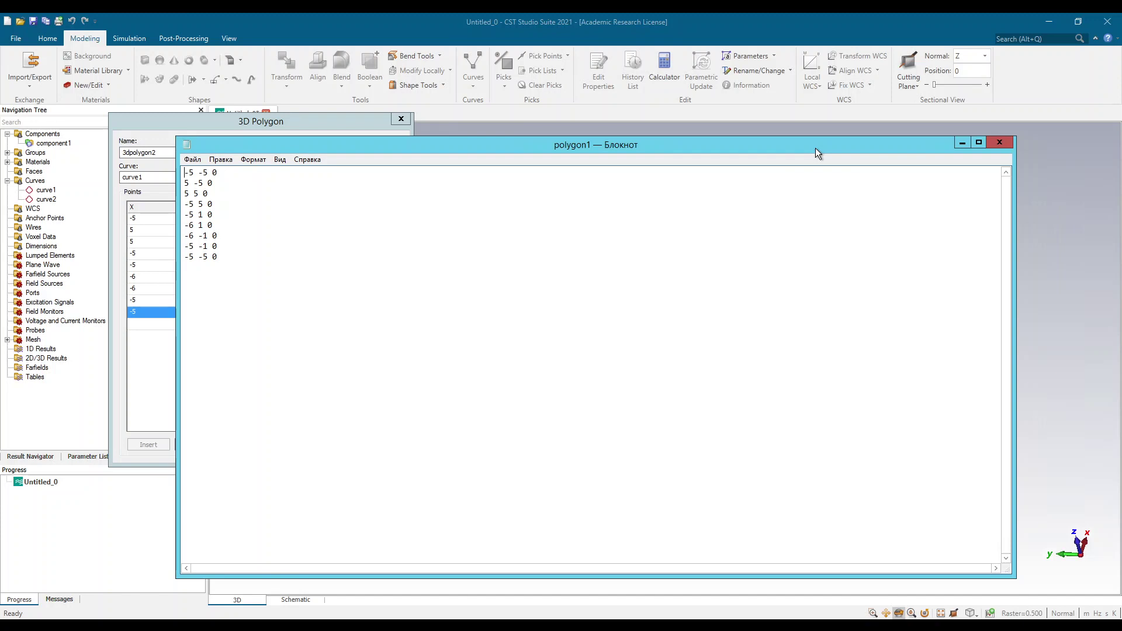
left_click(998, 143)
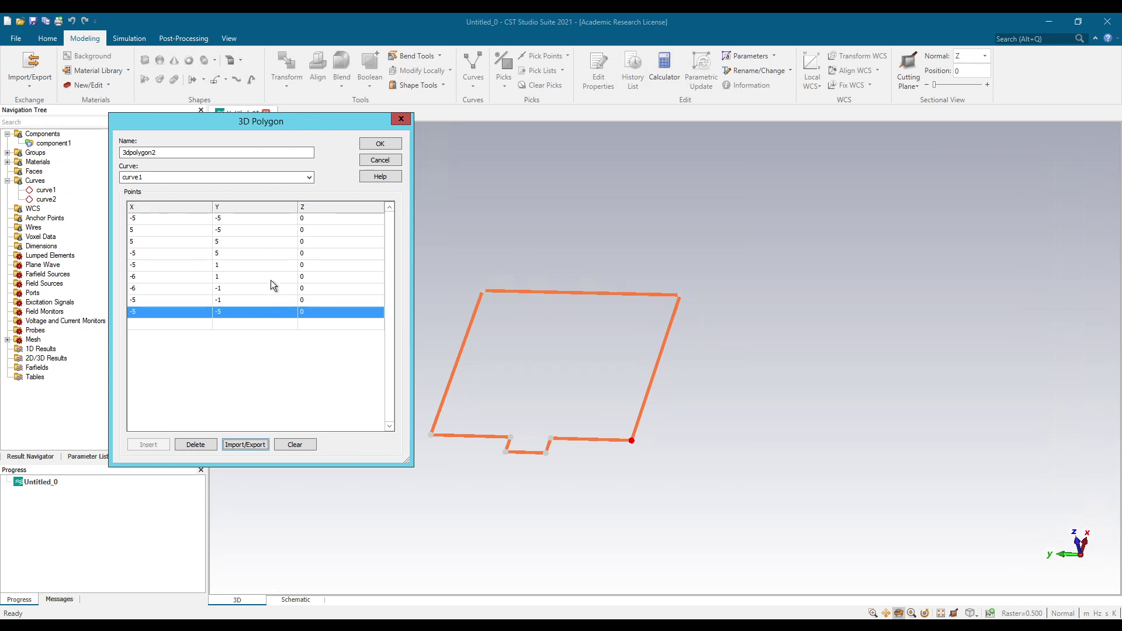
Step: Create the 3D polygon in curve1 from the entered points
left_click(381, 144)
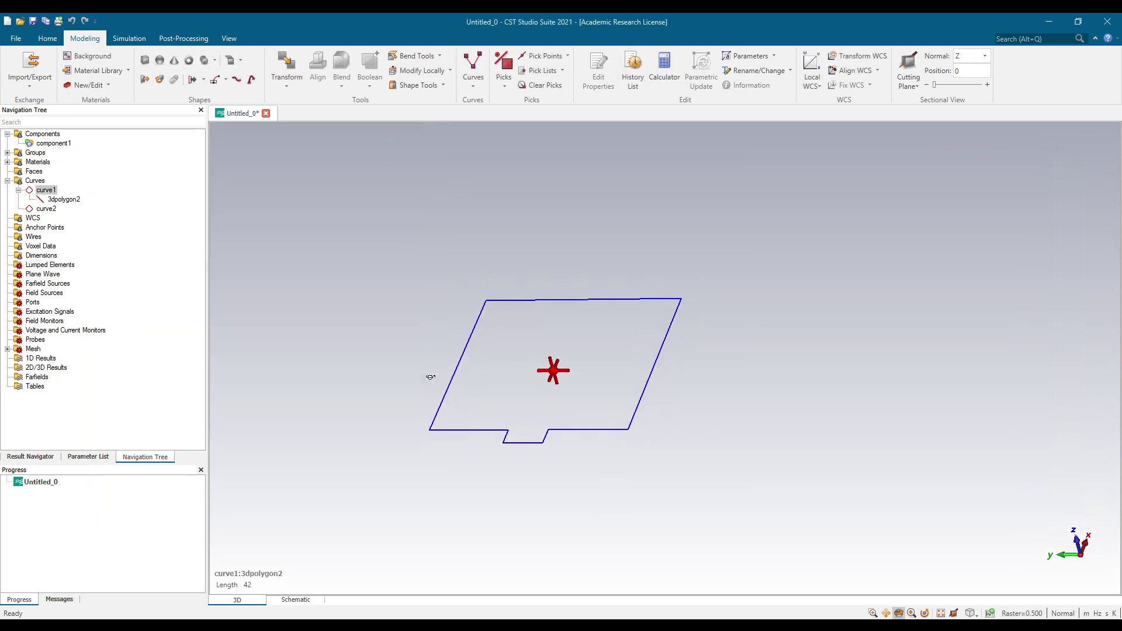
left_click_drag(431, 377, 415, 379)
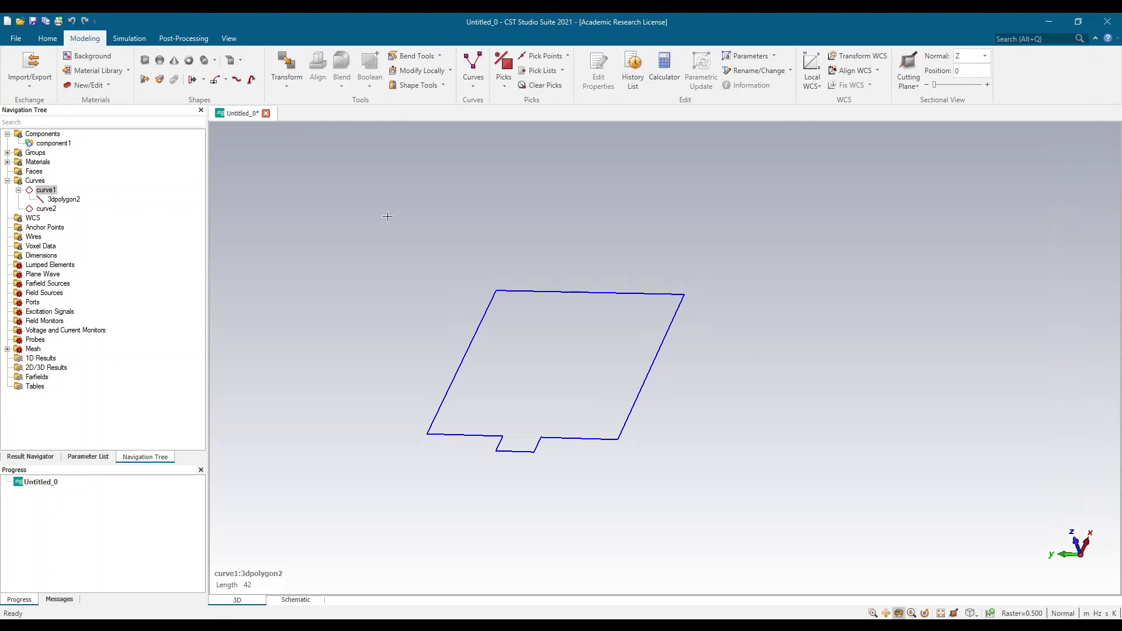
Step: Create a 3D spline in curve1 from the point coordinates loaded from the polygon1 text file
left_click(476, 88)
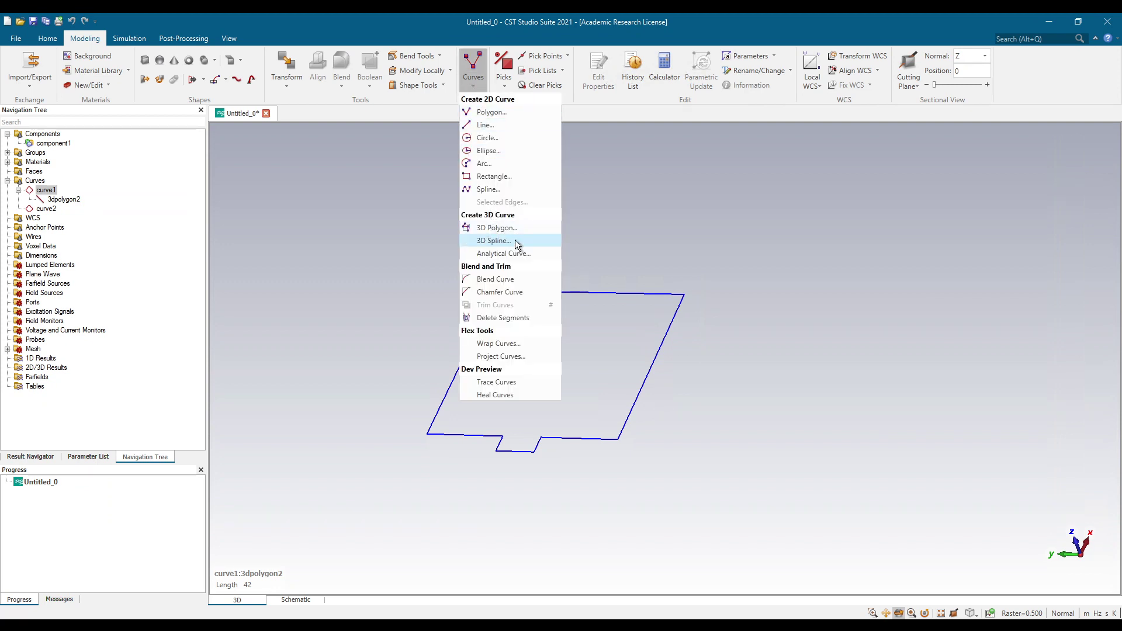
left_click(503, 243)
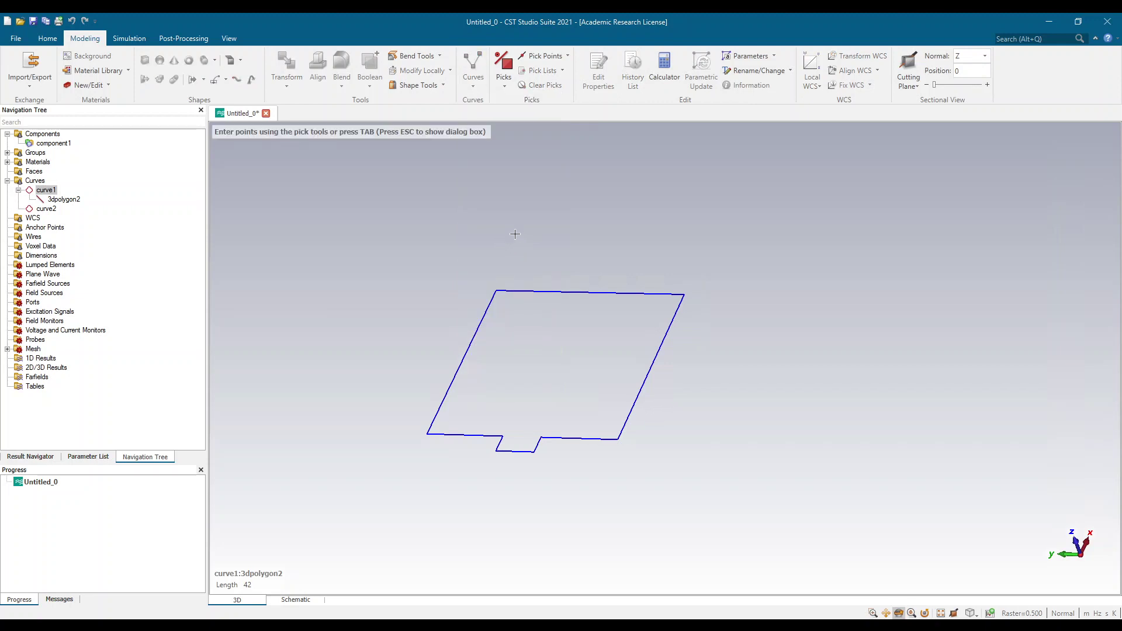
key("Tab")
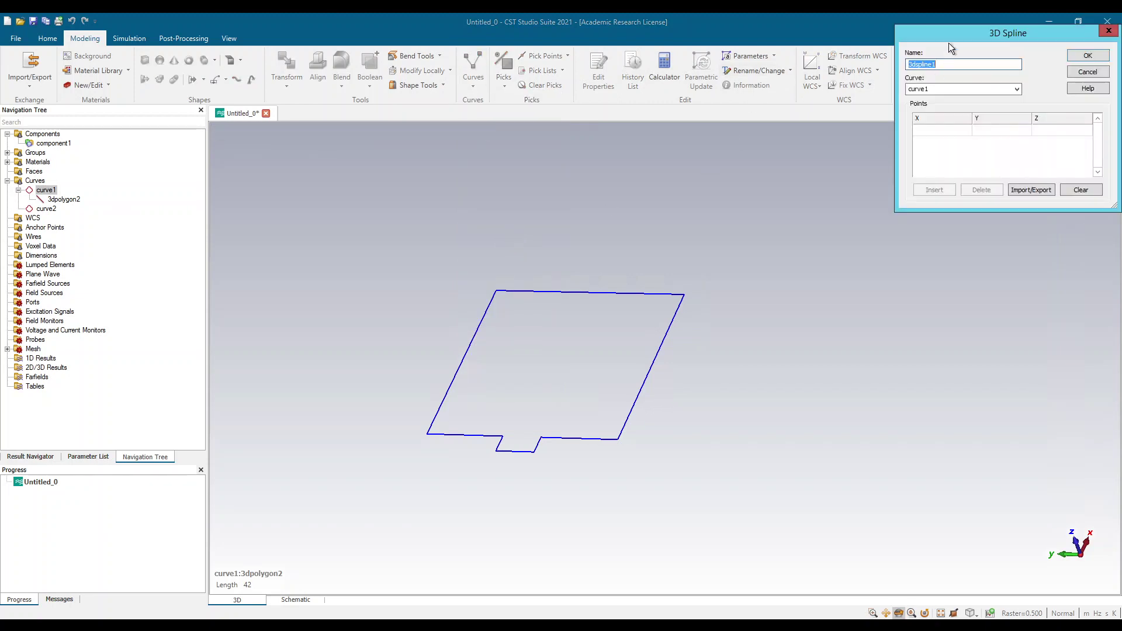
left_click_drag(949, 36, 767, 163)
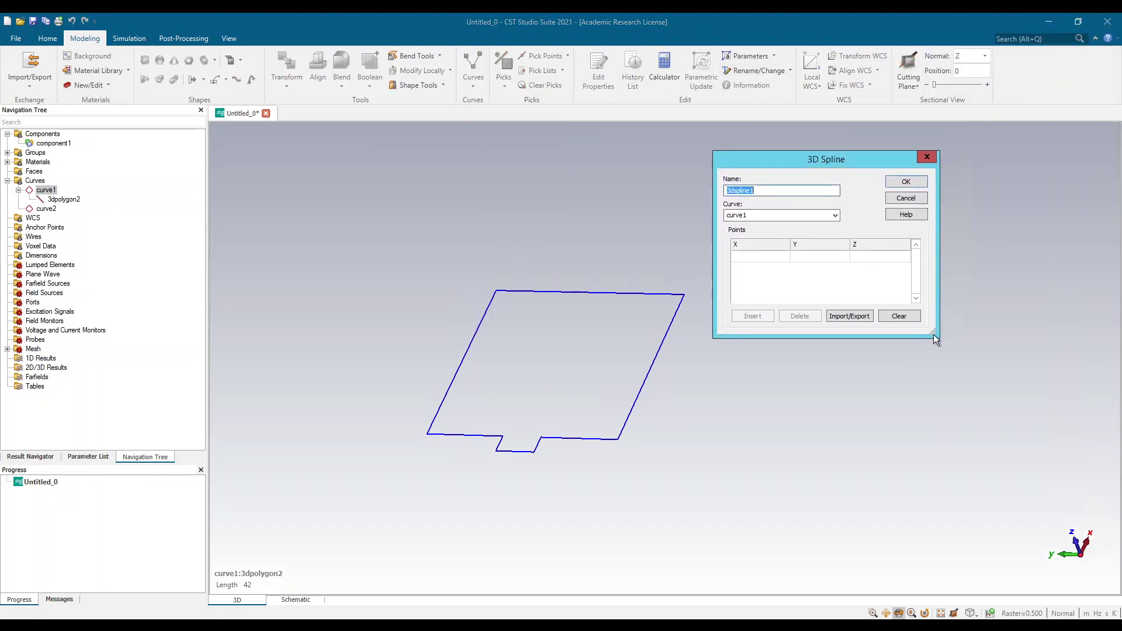
left_click_drag(934, 335, 989, 506)
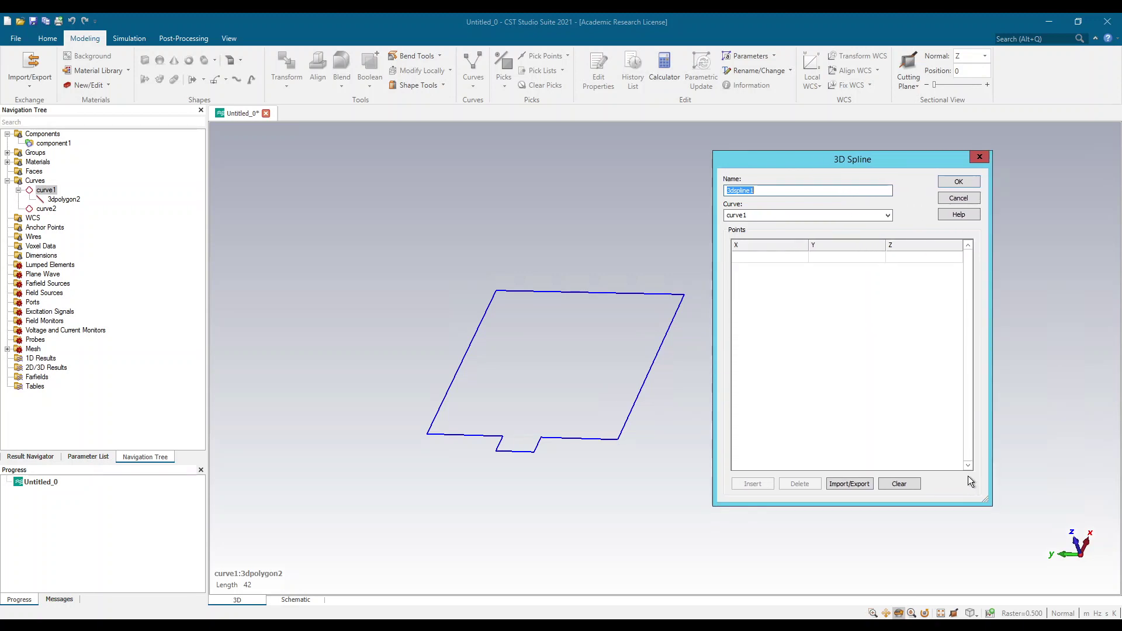
left_click(861, 485)
left_click(862, 501)
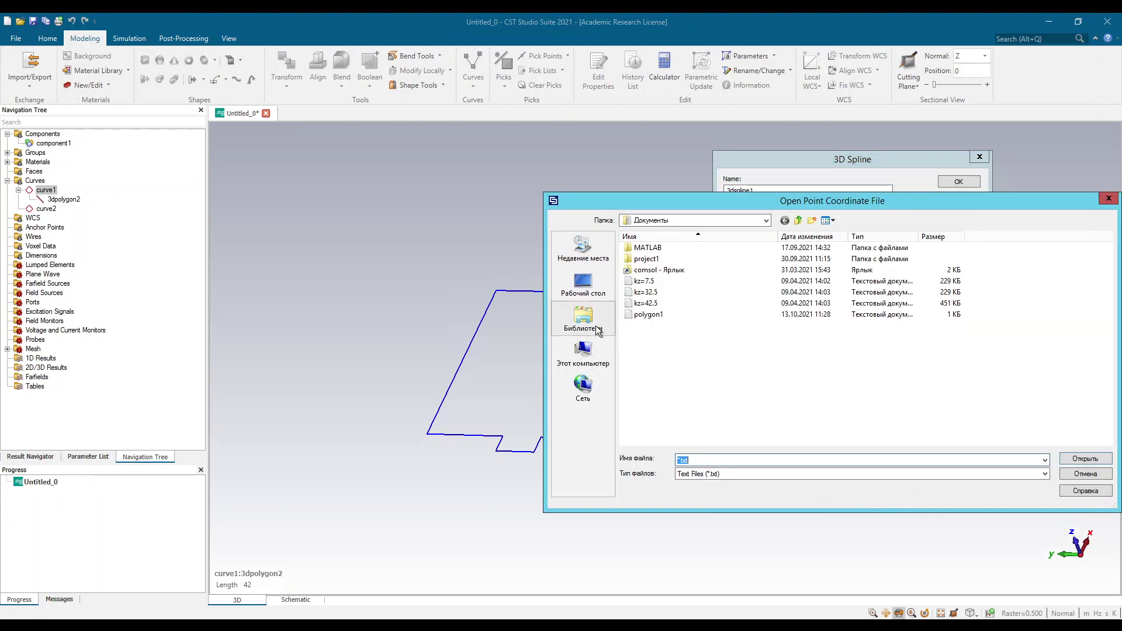
double_click(647, 317)
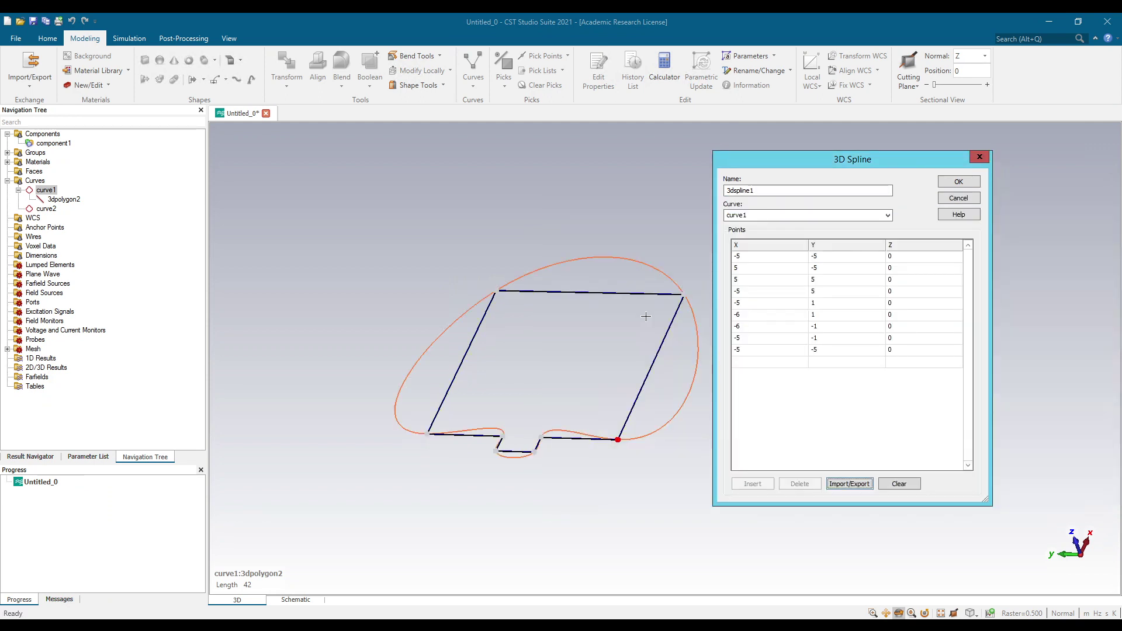
mouse_move(596, 358)
left_mouse_down()
mouse_move(584, 371)
mouse_move(619, 409)
mouse_move(585, 377)
left_mouse_up()
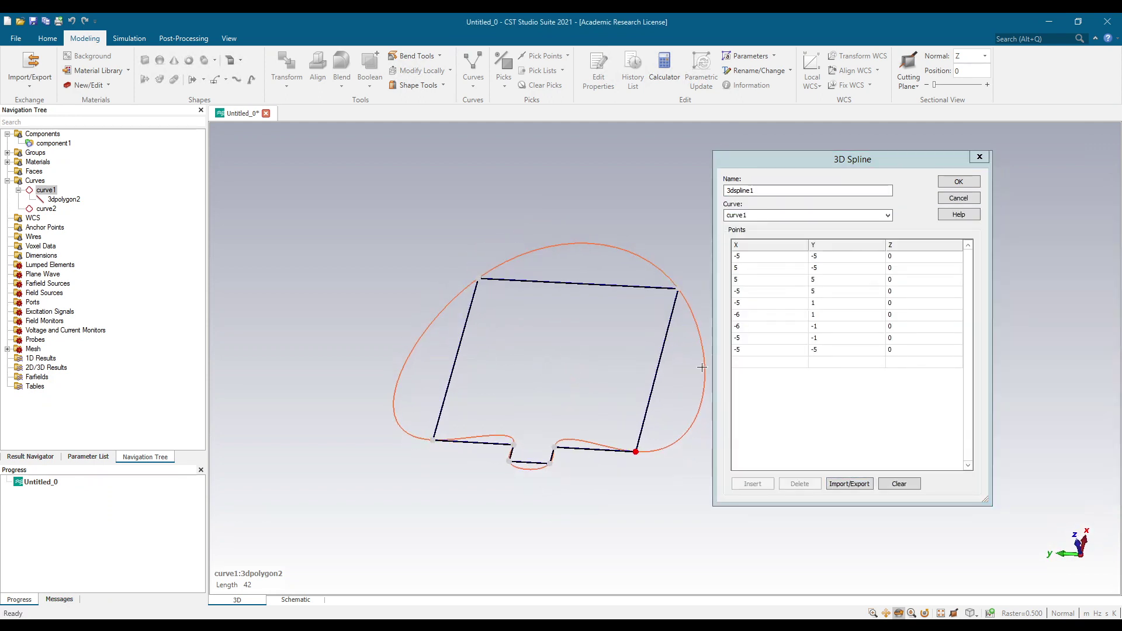
left_click(971, 183)
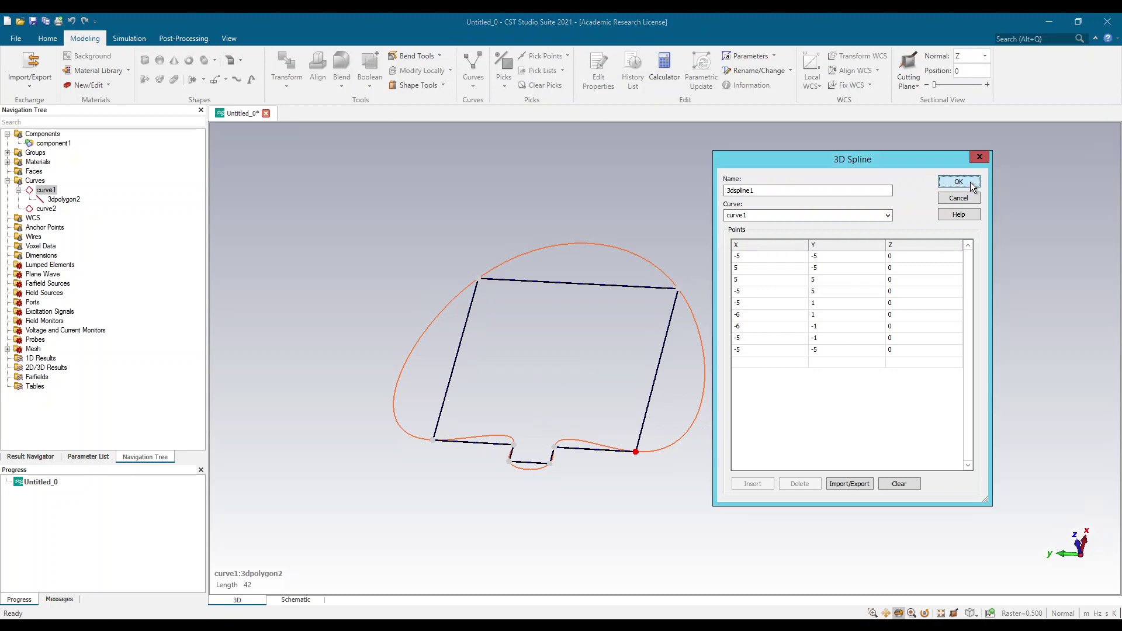
left_click(958, 182)
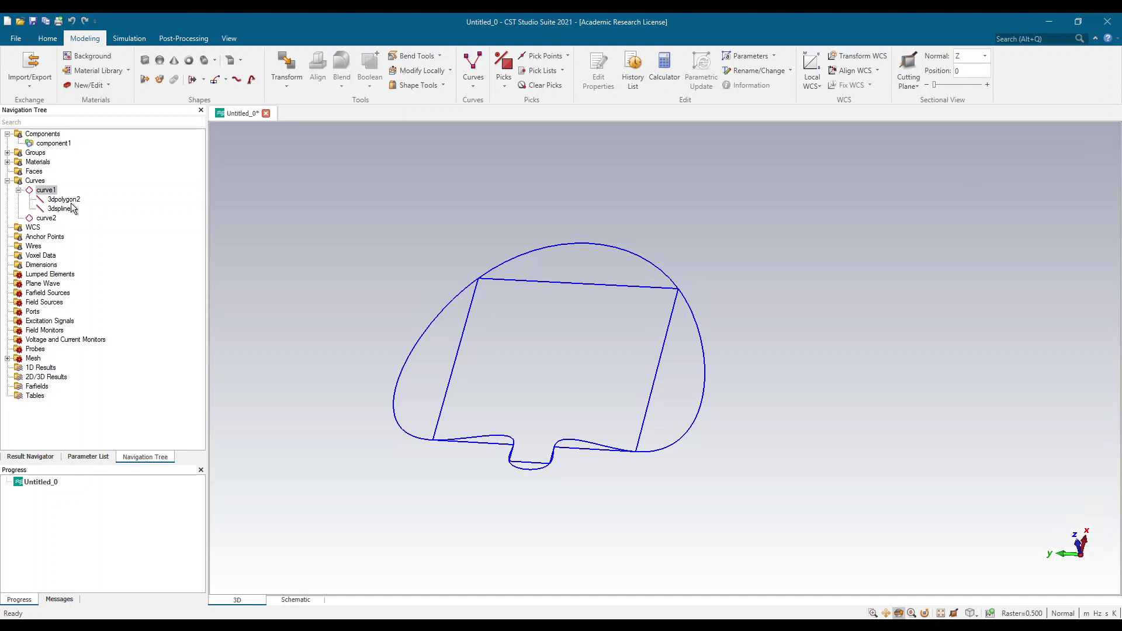
Step: Translate 3dpolygon2 upward along Z so that it sits above the spline curve
left_click(62, 209)
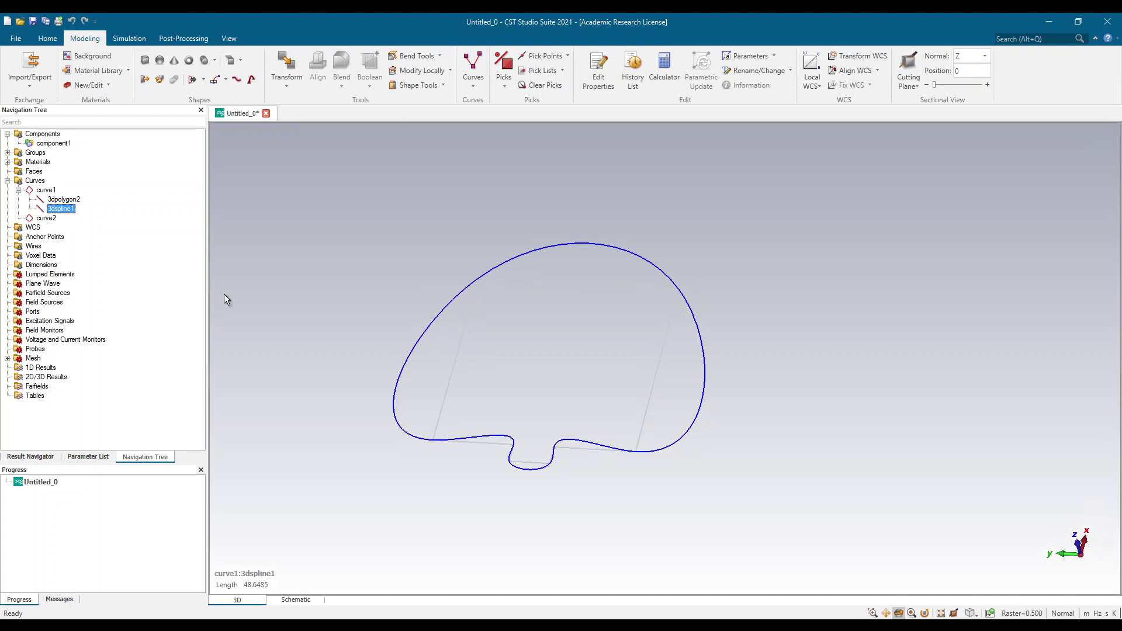
mouse_move(506, 336)
left_mouse_down()
mouse_move(548, 401)
mouse_move(545, 450)
left_mouse_up()
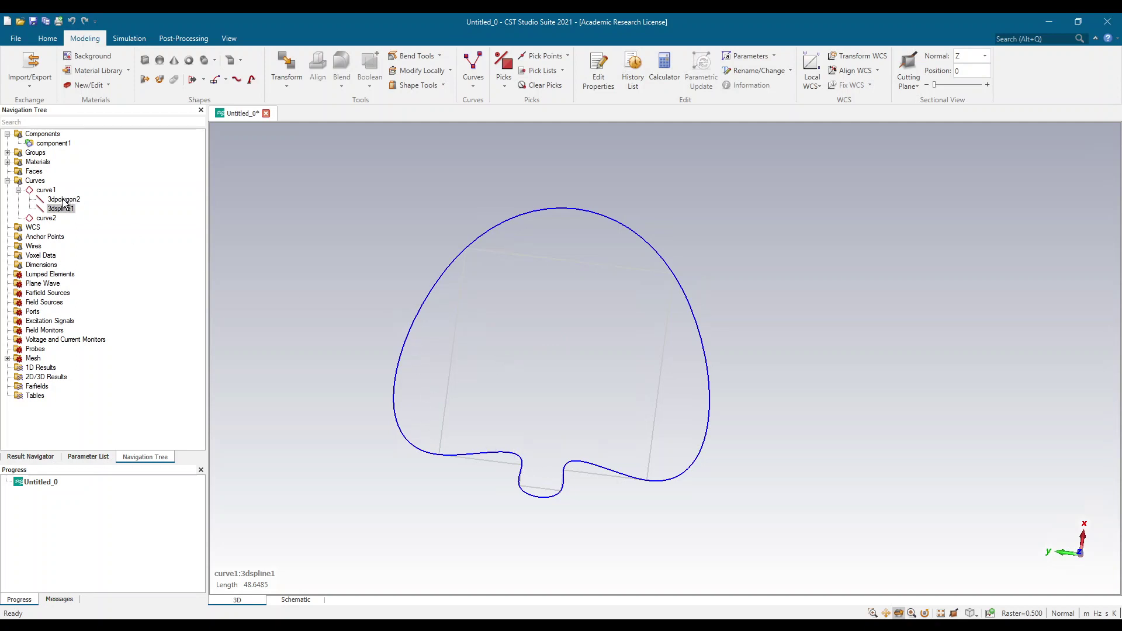
left_click(64, 200)
right_click(64, 202)
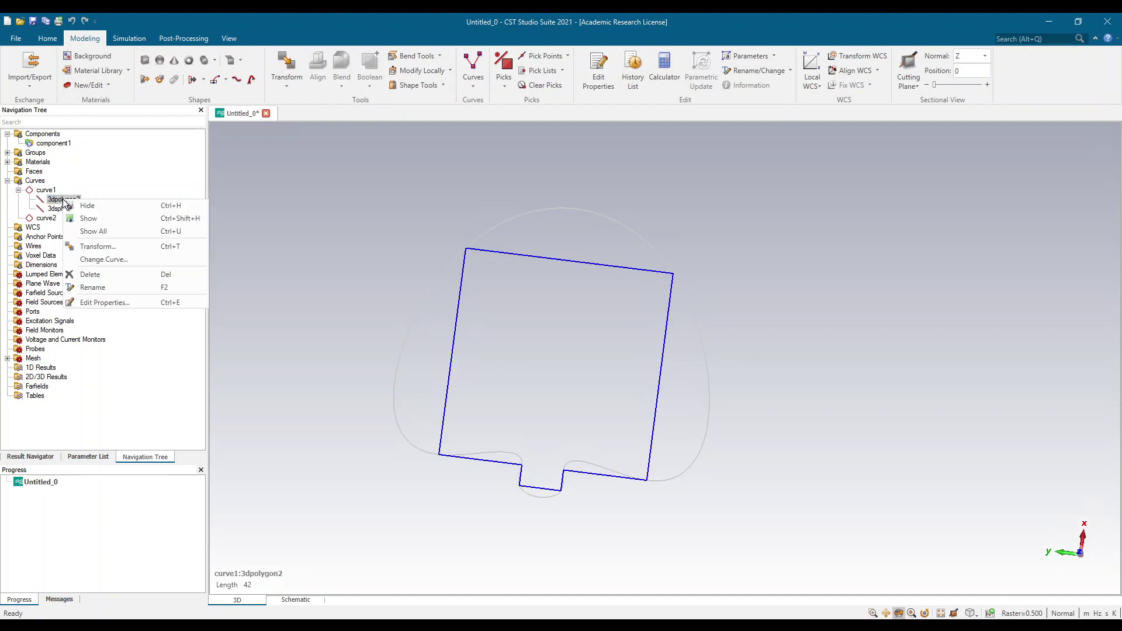
left_click(87, 246)
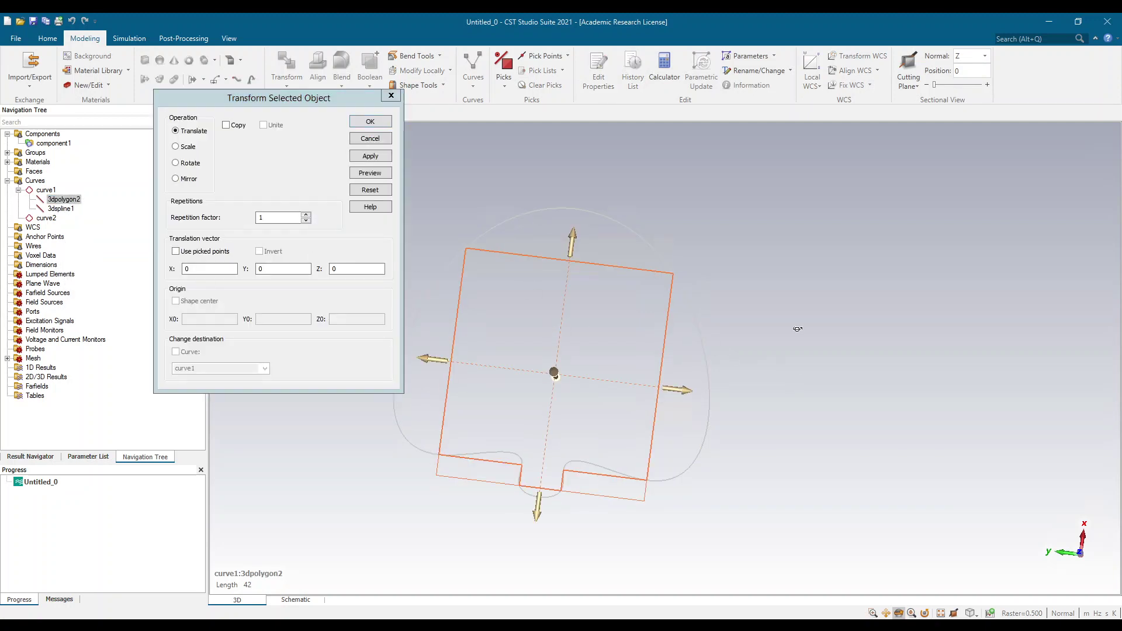
left_click_drag(794, 325, 560, 262)
left_click(371, 122)
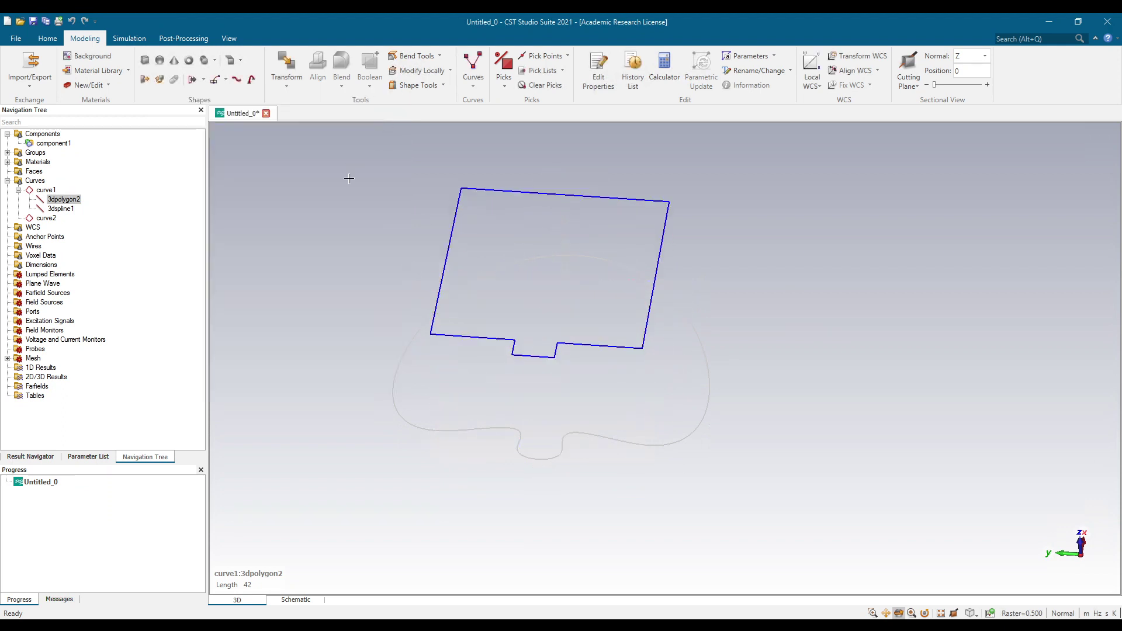
Step: Loft a solid between the 3D spline profile and the raised 3D polygon profile in curve1, without a path curve
left_click(41, 191)
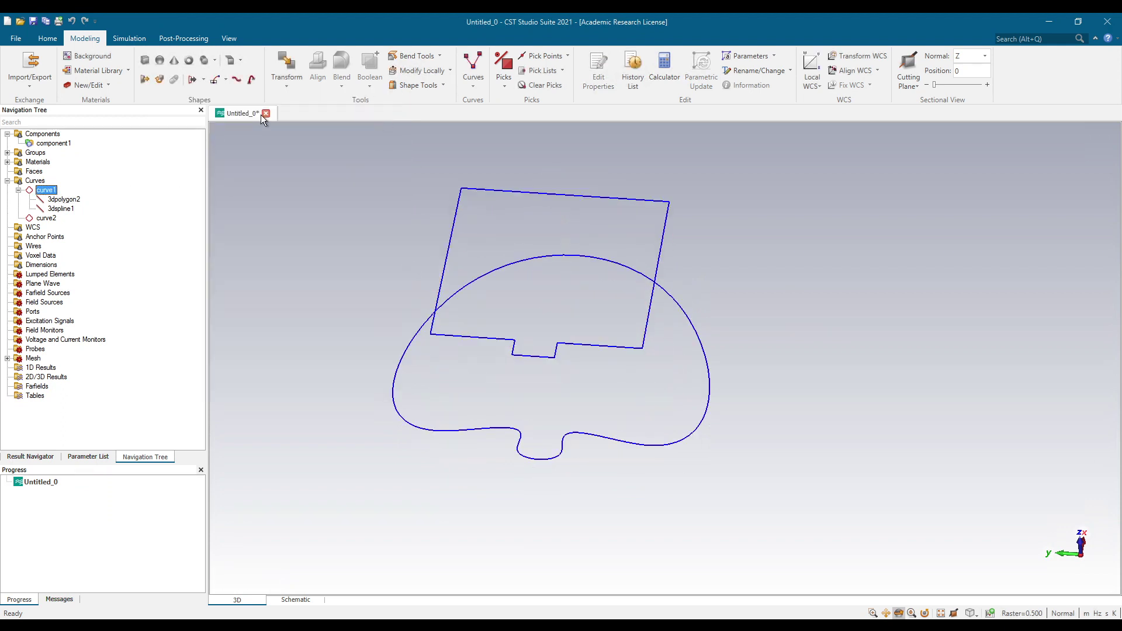
left_click(204, 80)
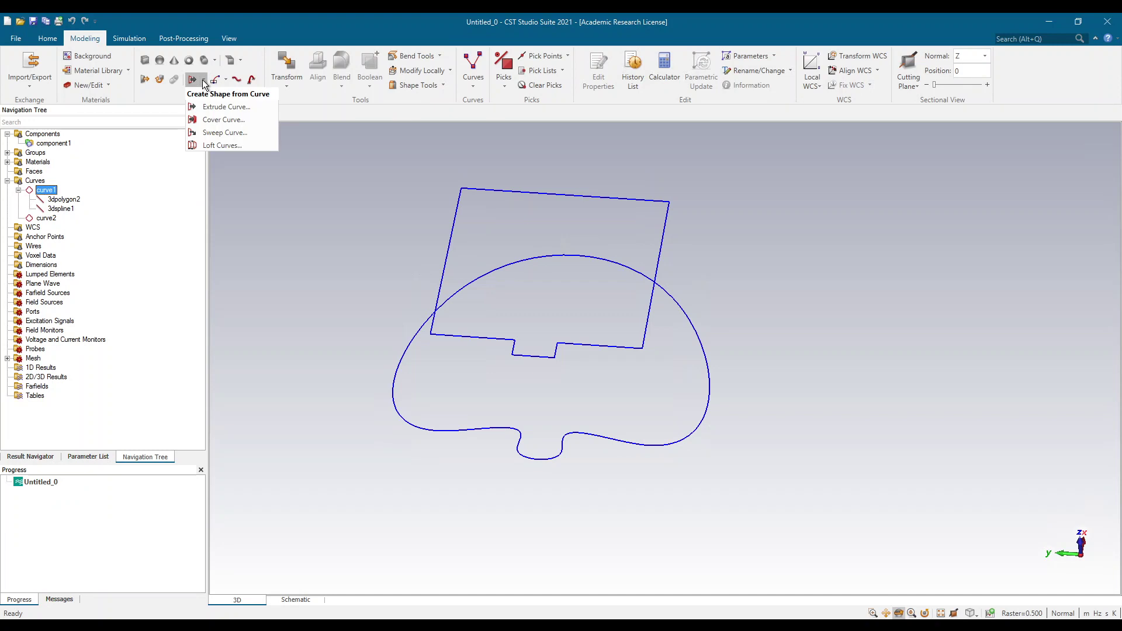
left_click(222, 145)
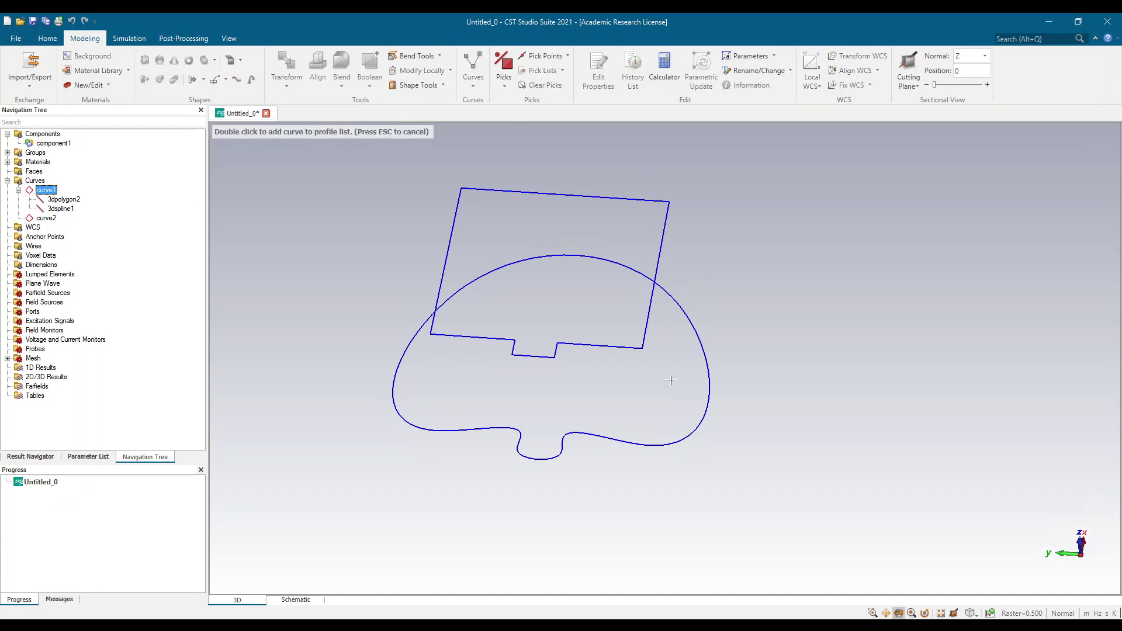
double_click(709, 407)
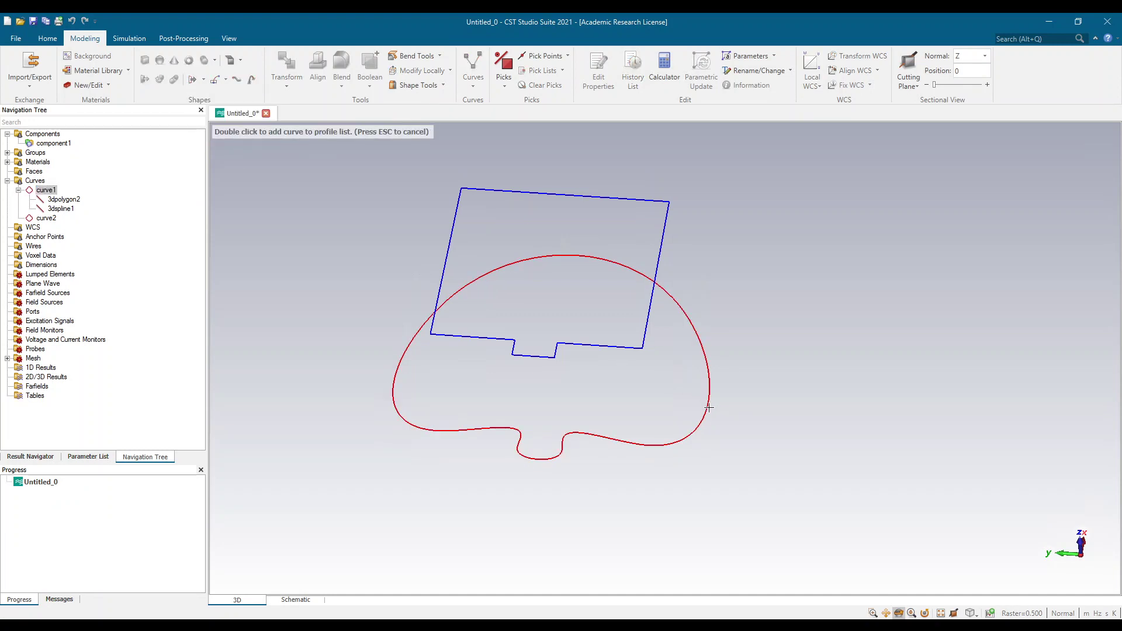
double_click(664, 239)
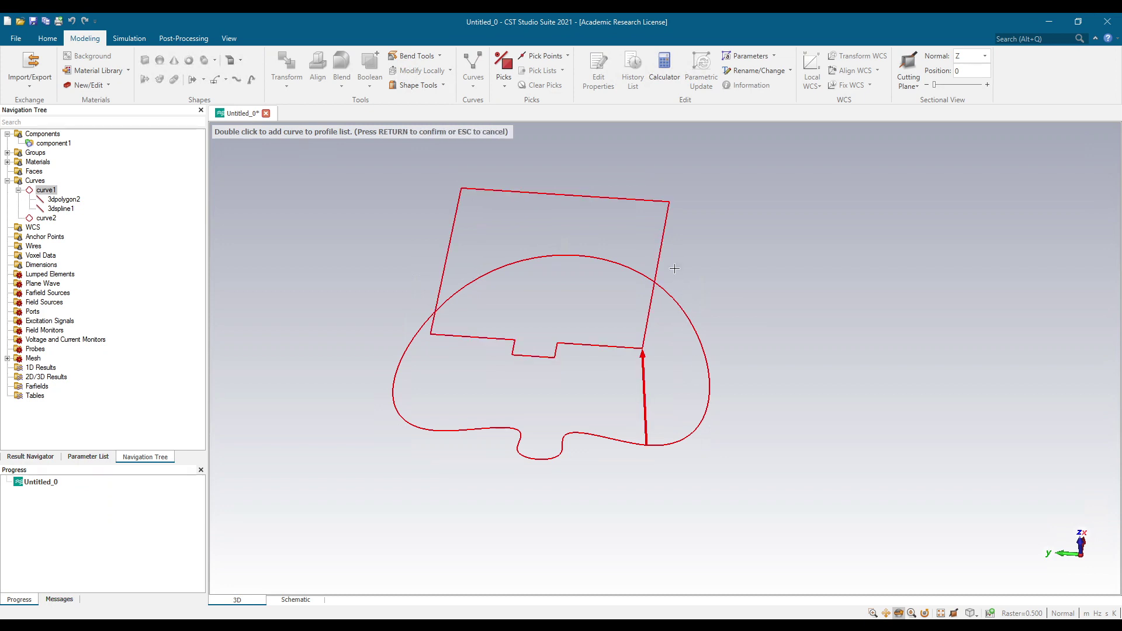
key("Return")
key("Return")
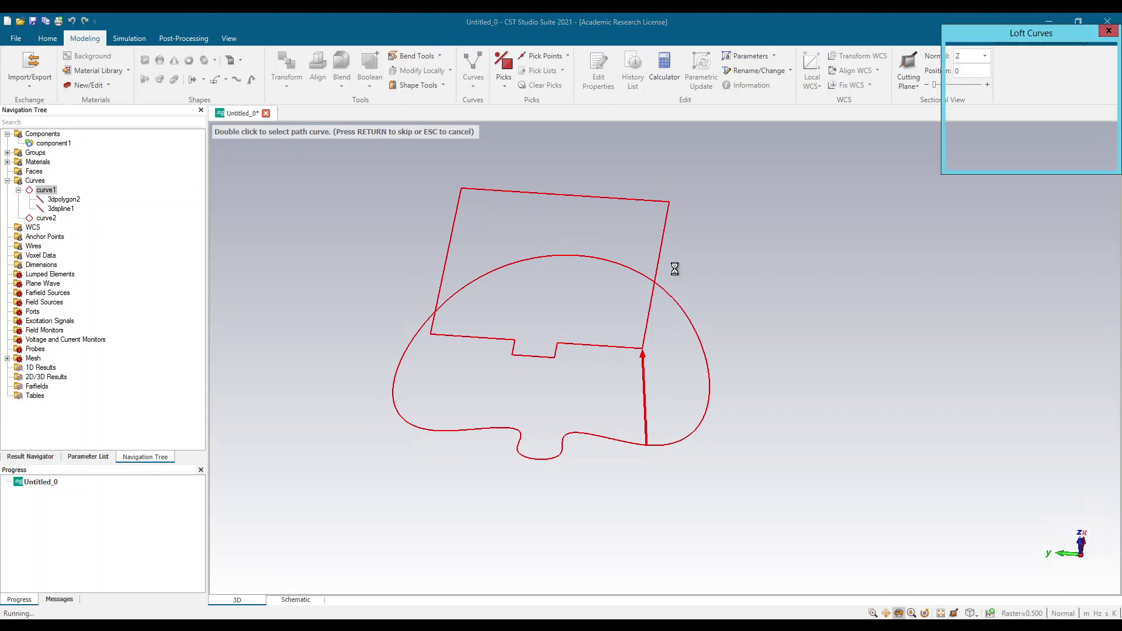
left_click(1073, 57)
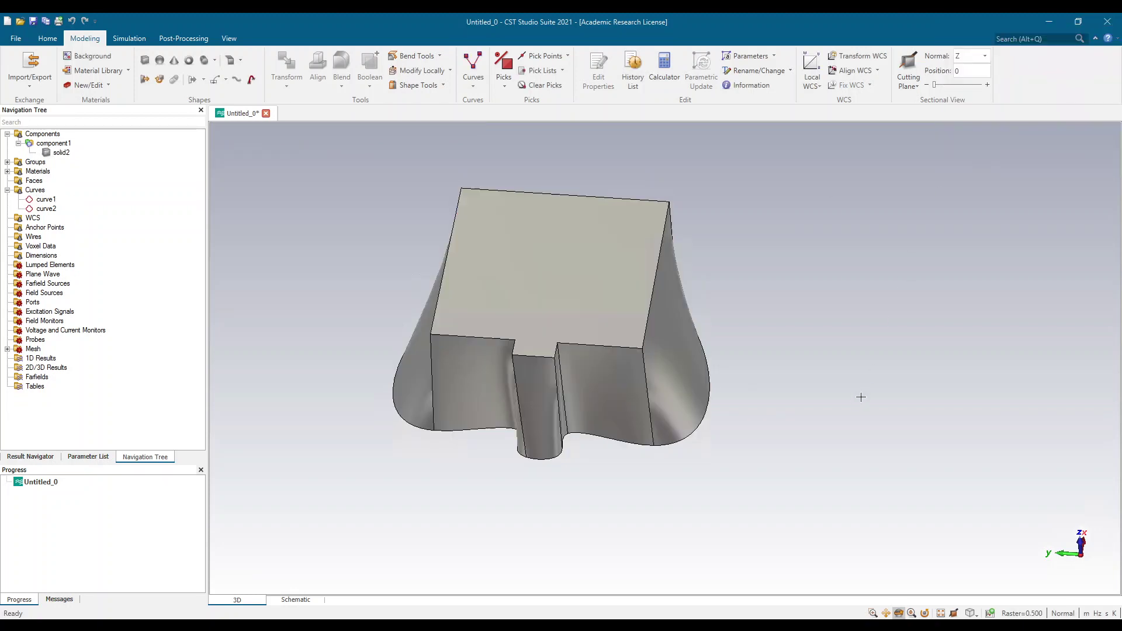
Step: Inspect the lofted solid from several angles and delete solid2 from component1
mouse_move(859, 394)
left_mouse_down()
mouse_move(857, 283)
mouse_move(886, 392)
mouse_move(1005, 421)
mouse_move(959, 413)
left_mouse_up()
mouse_move(619, 327)
left_mouse_down()
mouse_move(582, 353)
mouse_move(971, 284)
mouse_move(879, 306)
mouse_move(666, 296)
mouse_move(496, 276)
mouse_move(483, 240)
mouse_move(476, 246)
left_mouse_up()
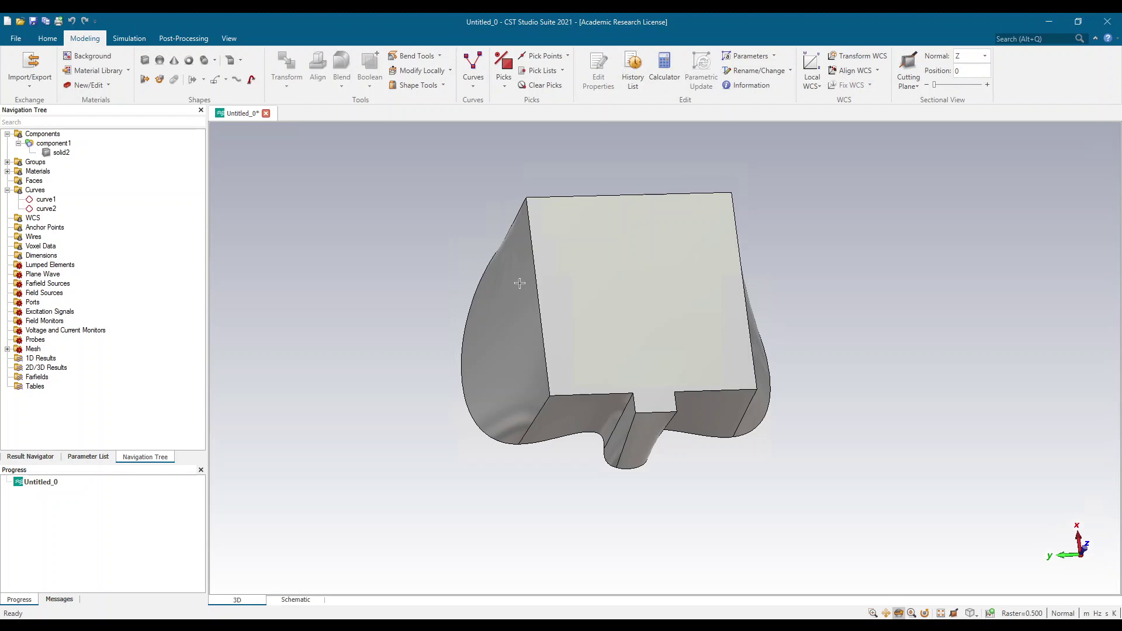
mouse_move(518, 327)
left_mouse_down()
mouse_move(605, 274)
mouse_move(526, 290)
left_mouse_up()
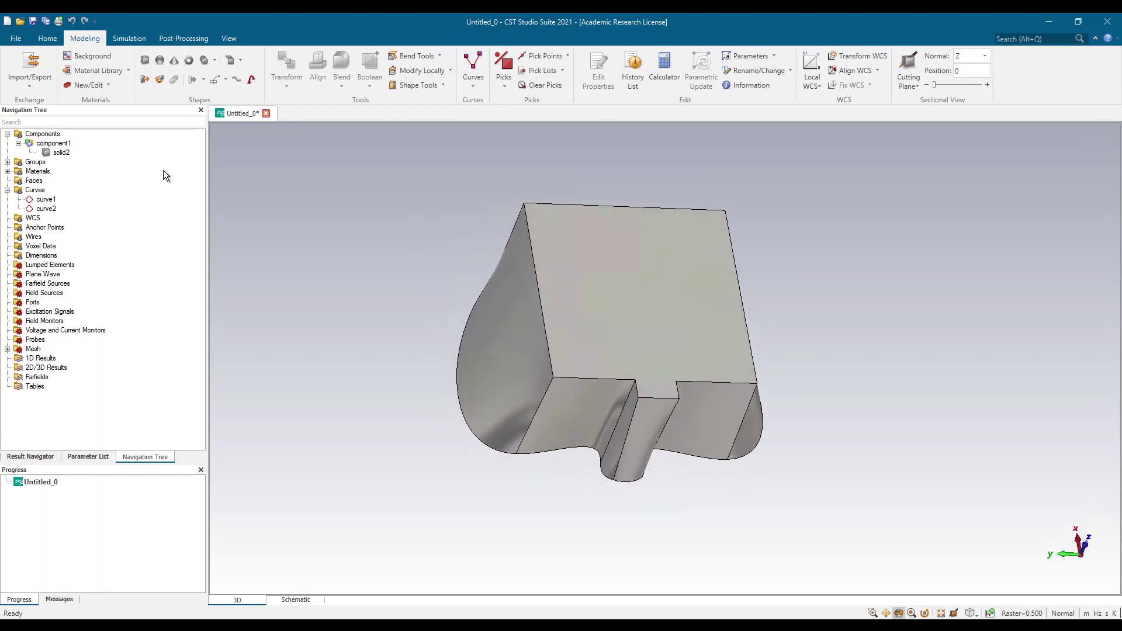
left_click(61, 153)
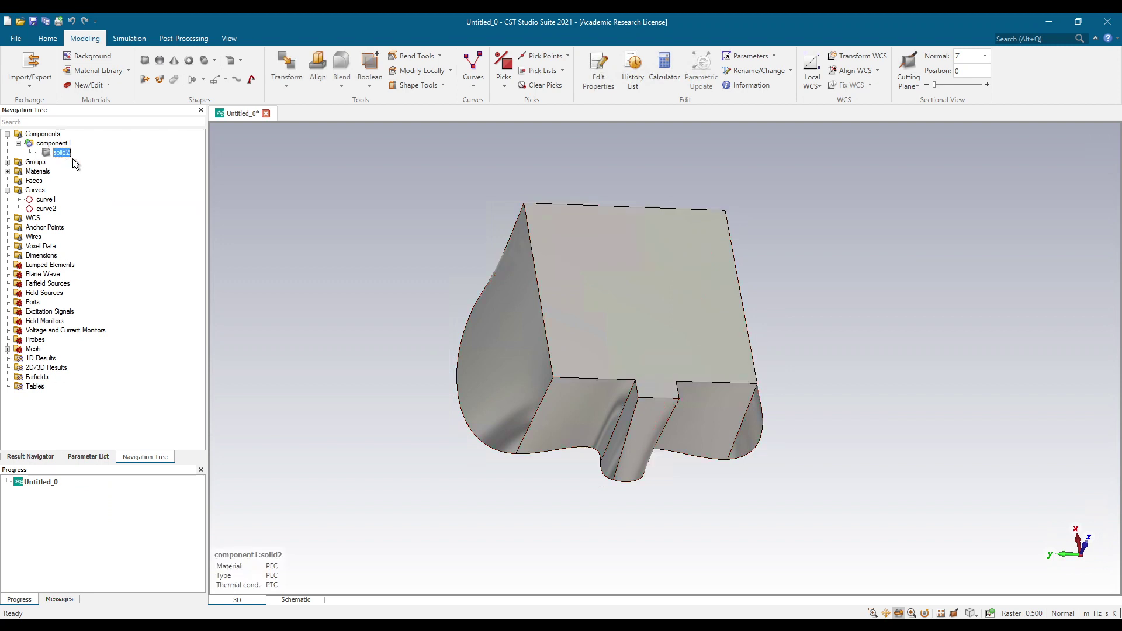
key("Delete")
left_click(540, 349)
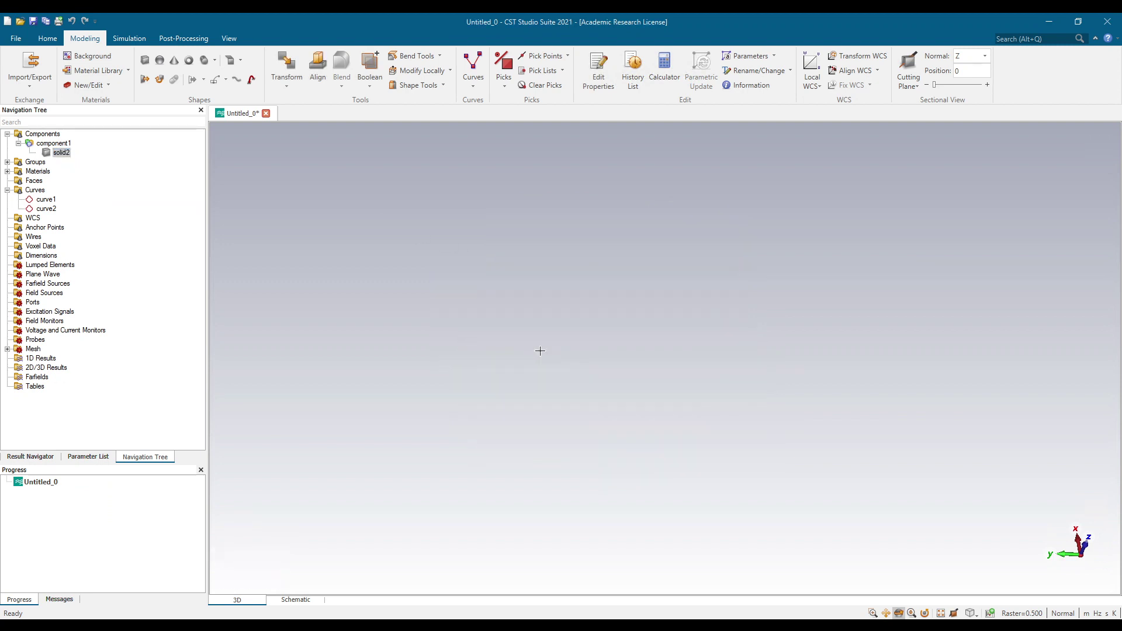
Step: Create an analytical curve in curve1 with X(t)=5*sin(t), Y(t)=5*cos(t), Z(t)=t and t running from 0 to 3*2*pi
left_click(467, 86)
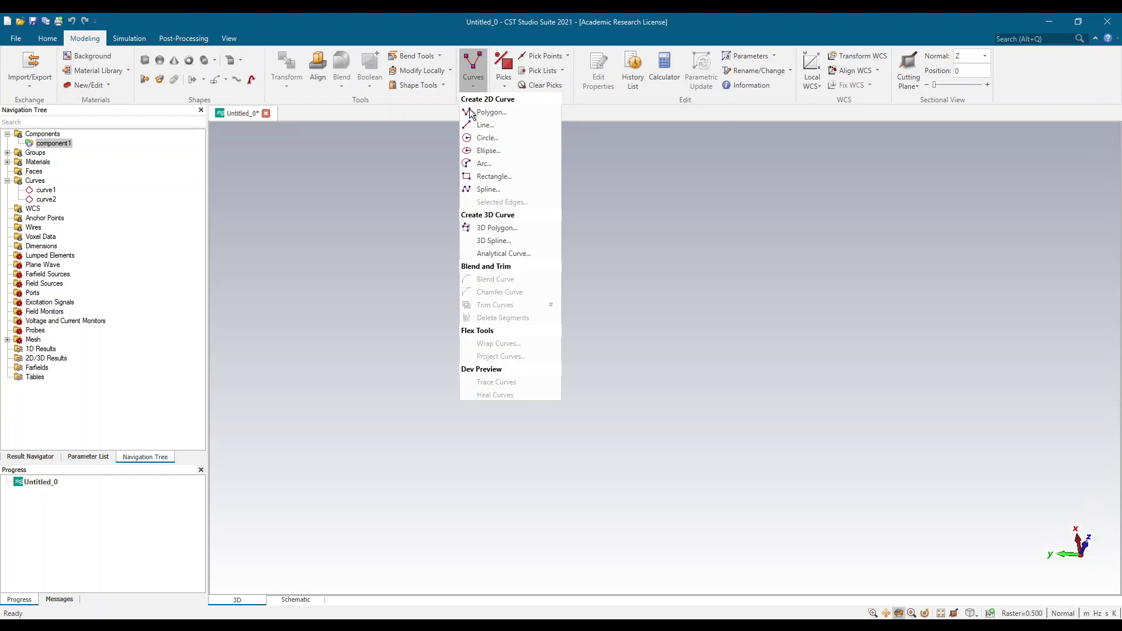
left_click(503, 254)
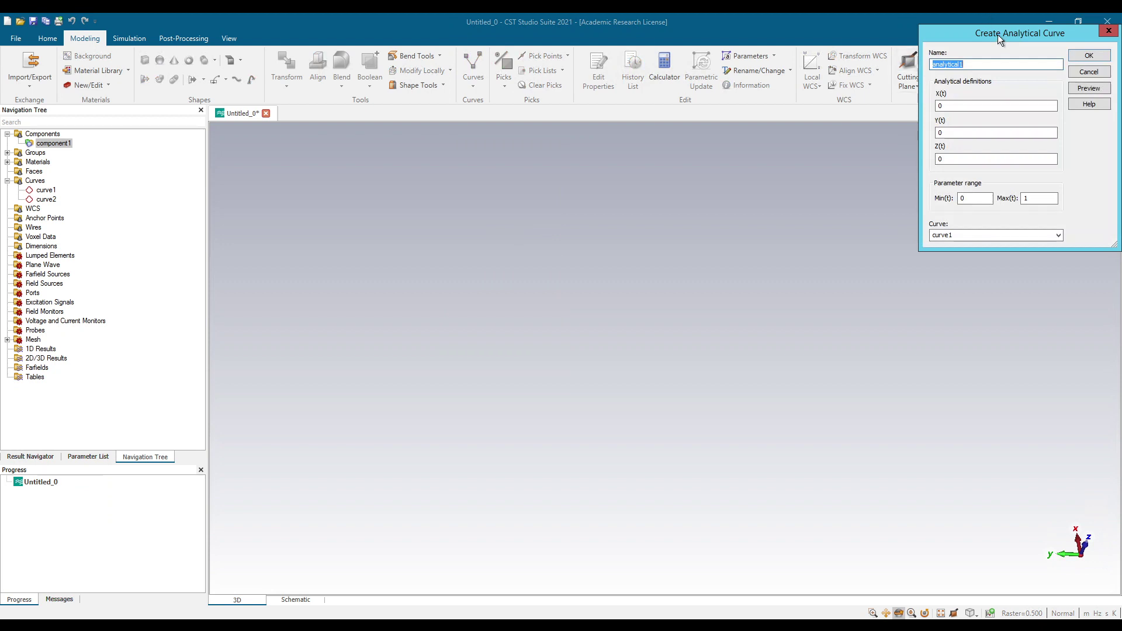
left_click_drag(998, 34, 571, 164)
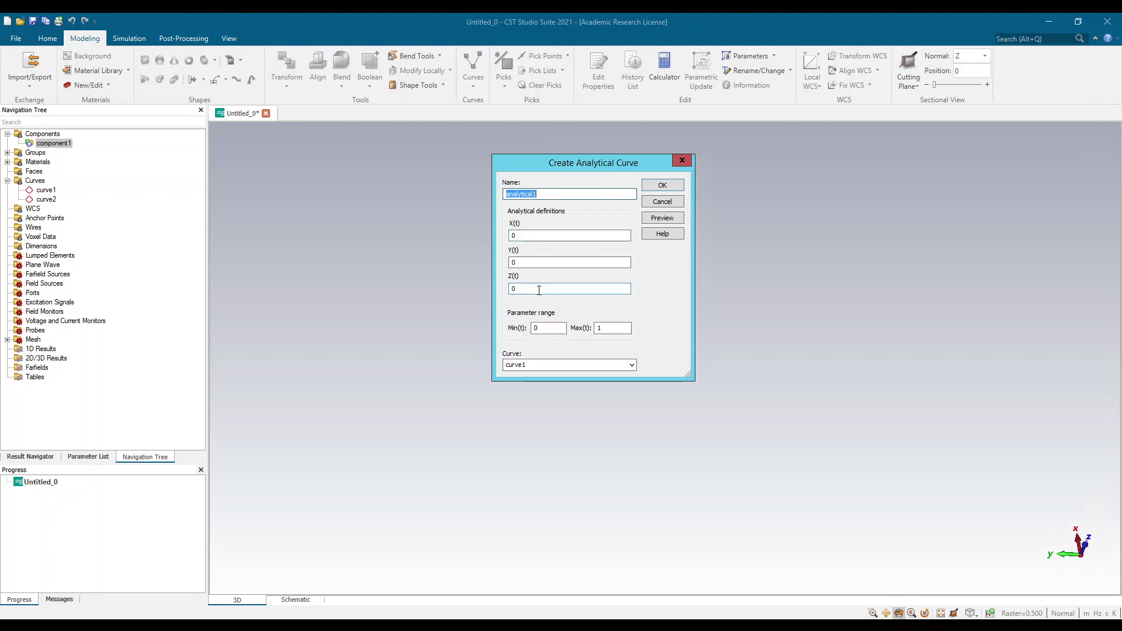
key("Tab")
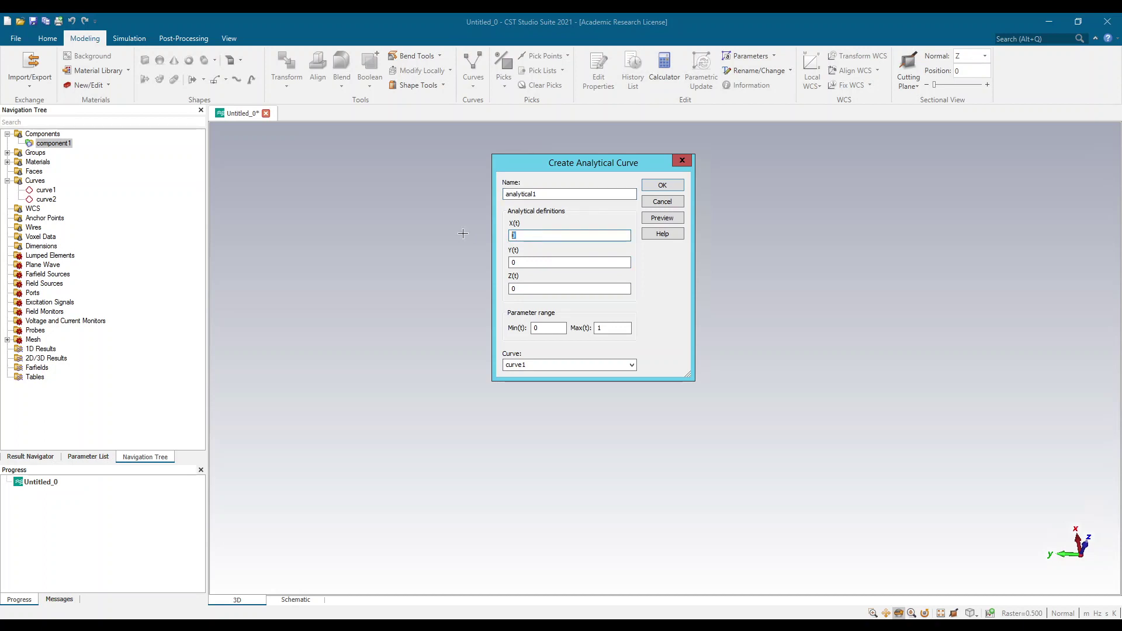
type("5*sin(t")
key("Tab")
type("5*cos(t)")
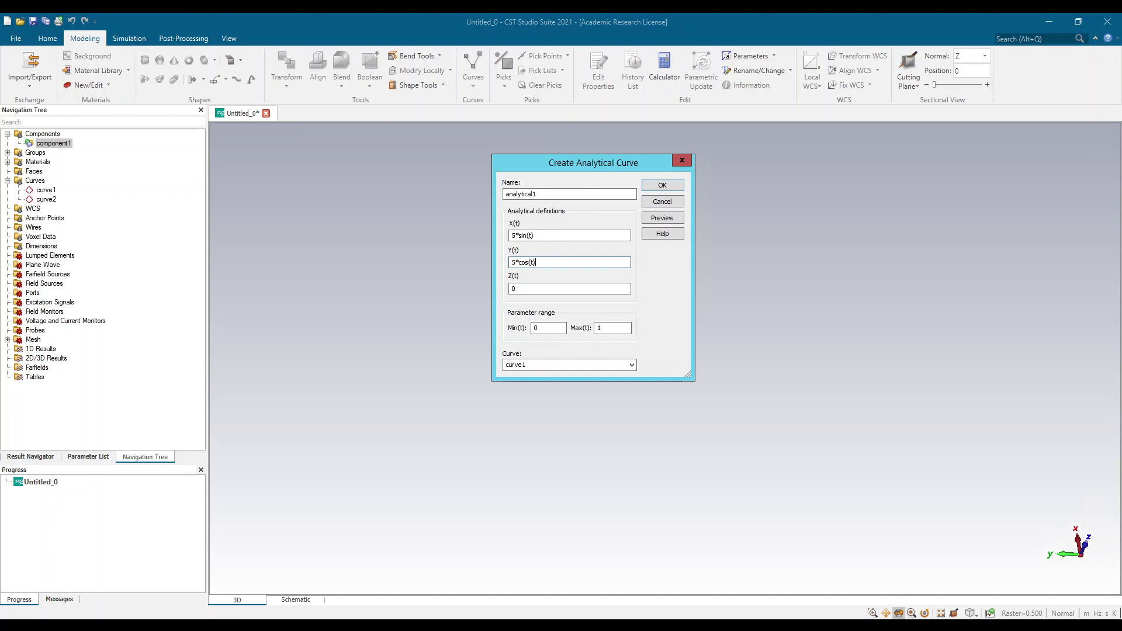
key("Tab")
type("t")
double_click(619, 332)
type("3*2*pi")
left_click(673, 185)
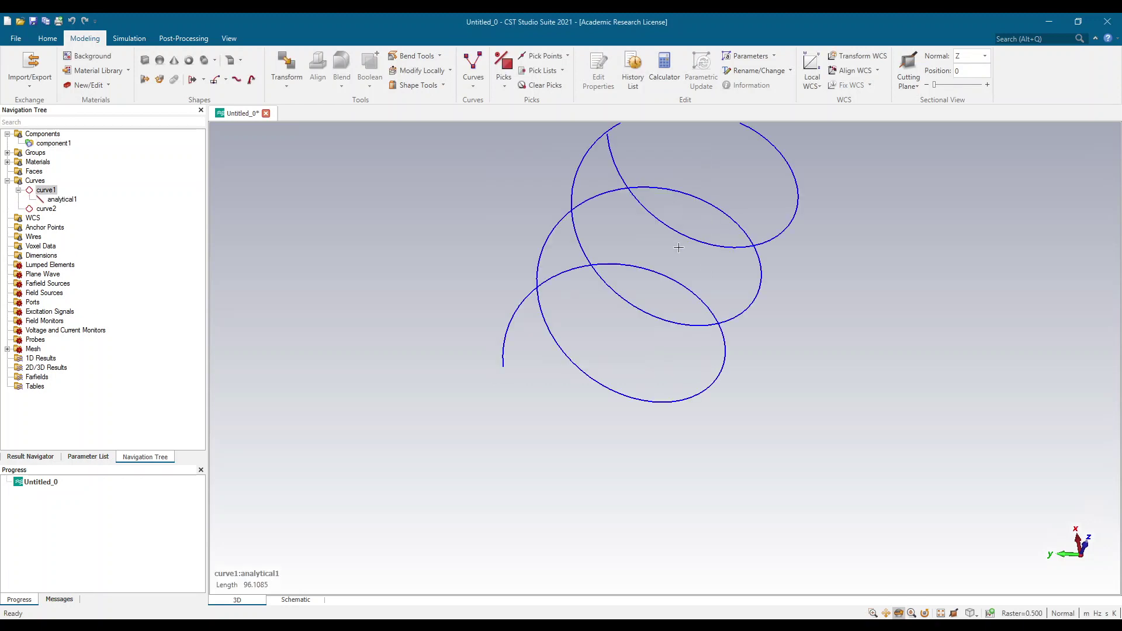
Step: Create a rectangle in curve2 spanning X from -1 to 1 and Y from -1 to 1
mouse_move(691, 346)
left_mouse_down()
mouse_move(789, 290)
mouse_move(628, 320)
mouse_move(526, 296)
mouse_move(574, 290)
mouse_move(641, 308)
mouse_move(616, 317)
left_mouse_up()
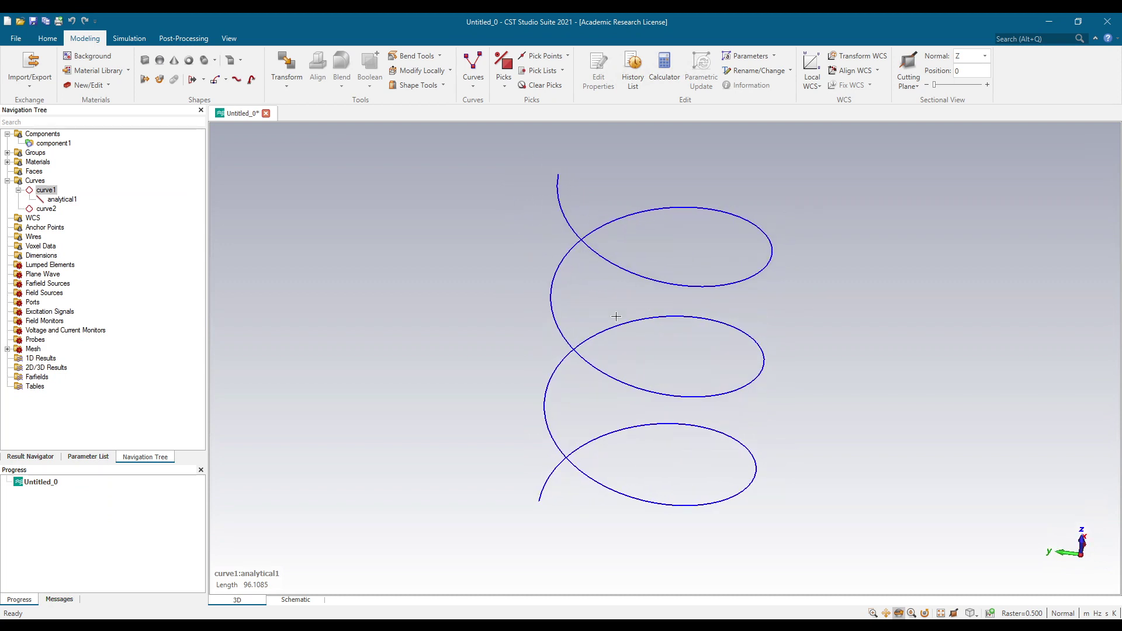
mouse_move(654, 354)
left_mouse_down()
mouse_move(668, 357)
mouse_move(671, 380)
mouse_move(676, 363)
mouse_move(777, 310)
mouse_move(777, 298)
mouse_move(731, 319)
left_mouse_up()
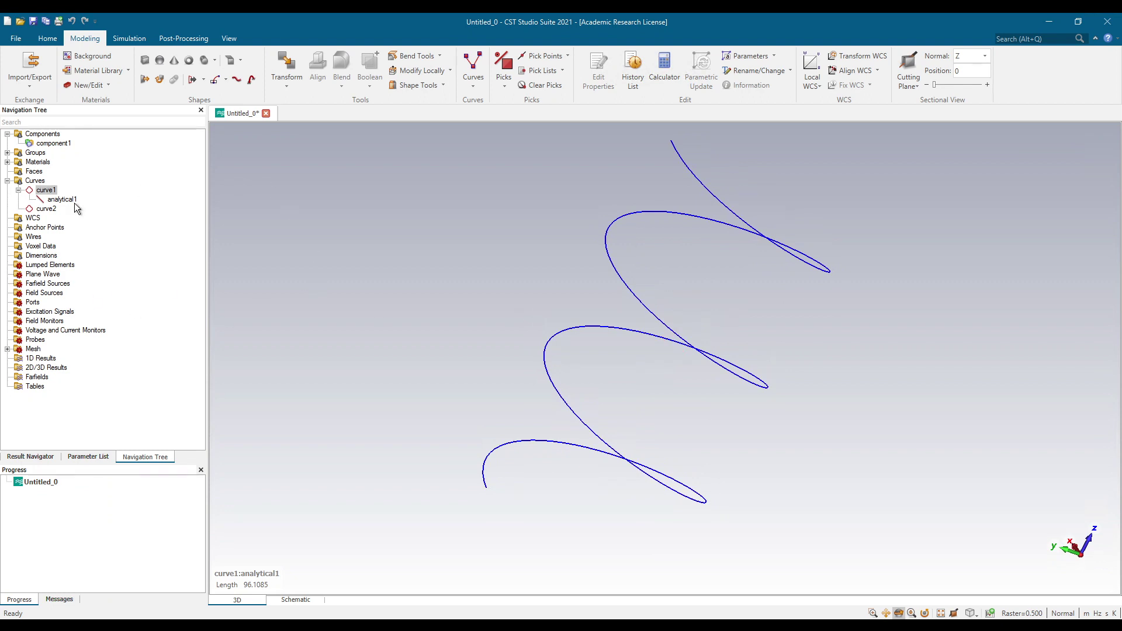
left_click(46, 208)
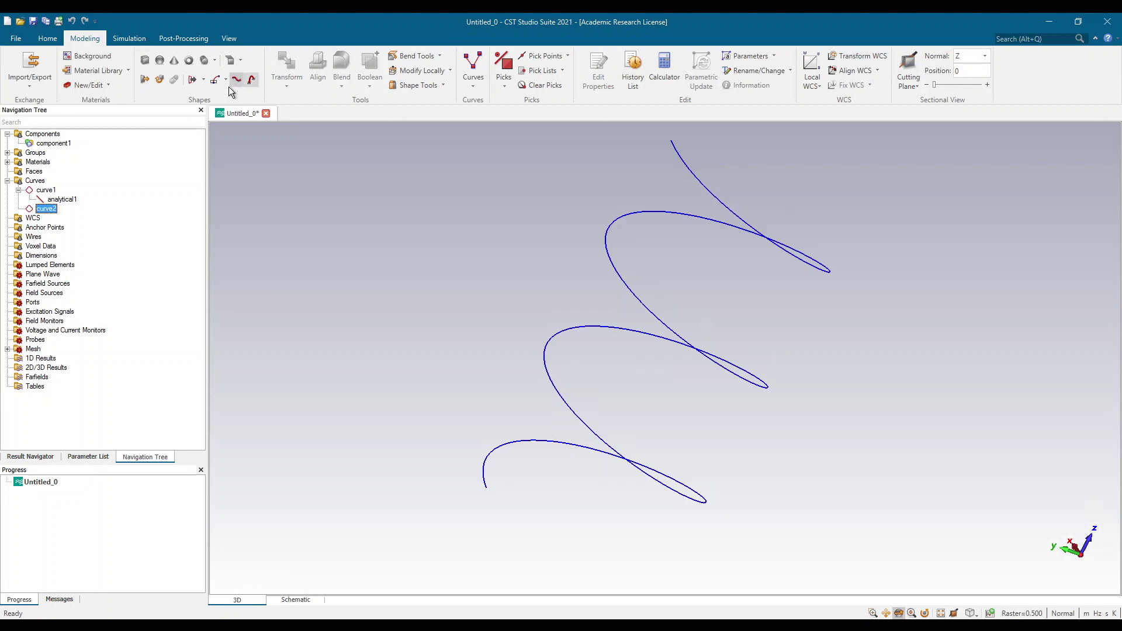
left_click(475, 79)
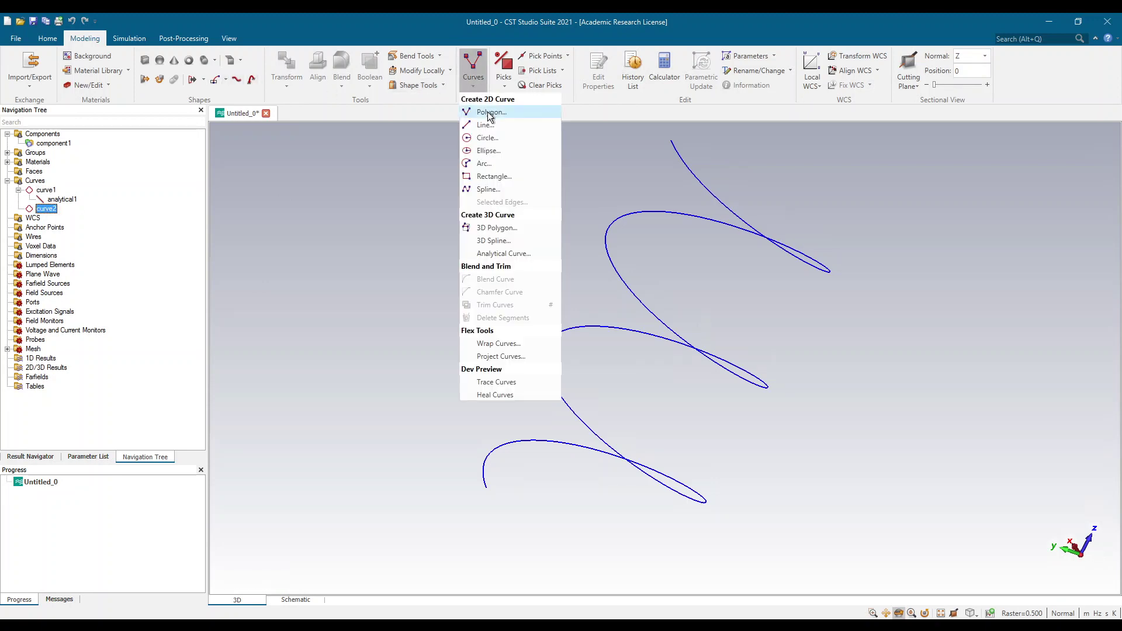
left_click(492, 176)
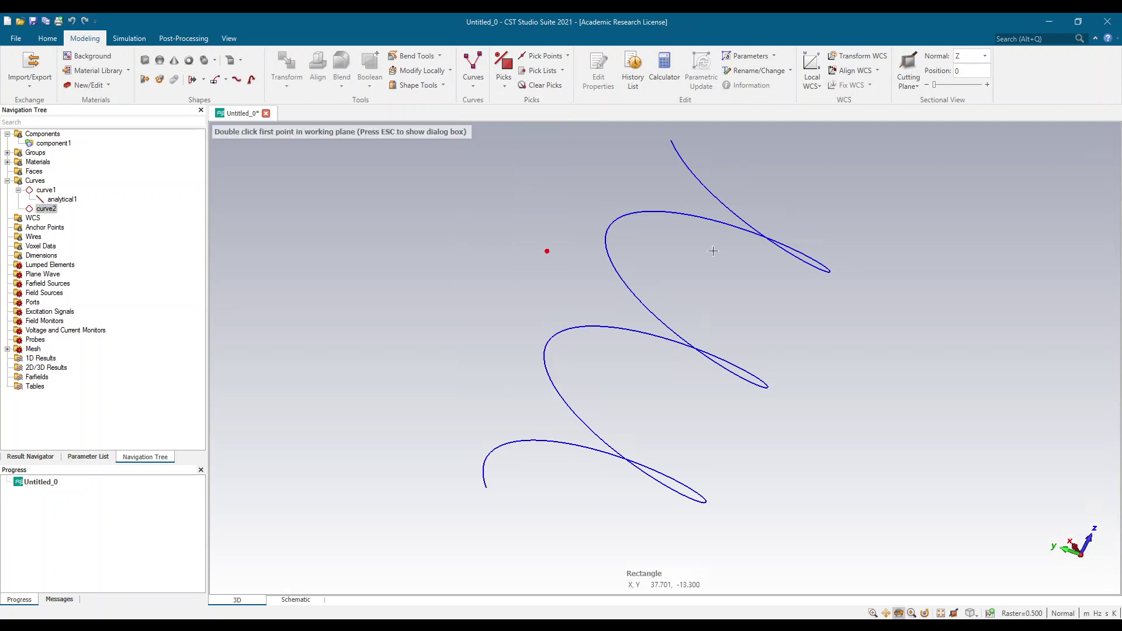
key("Escape")
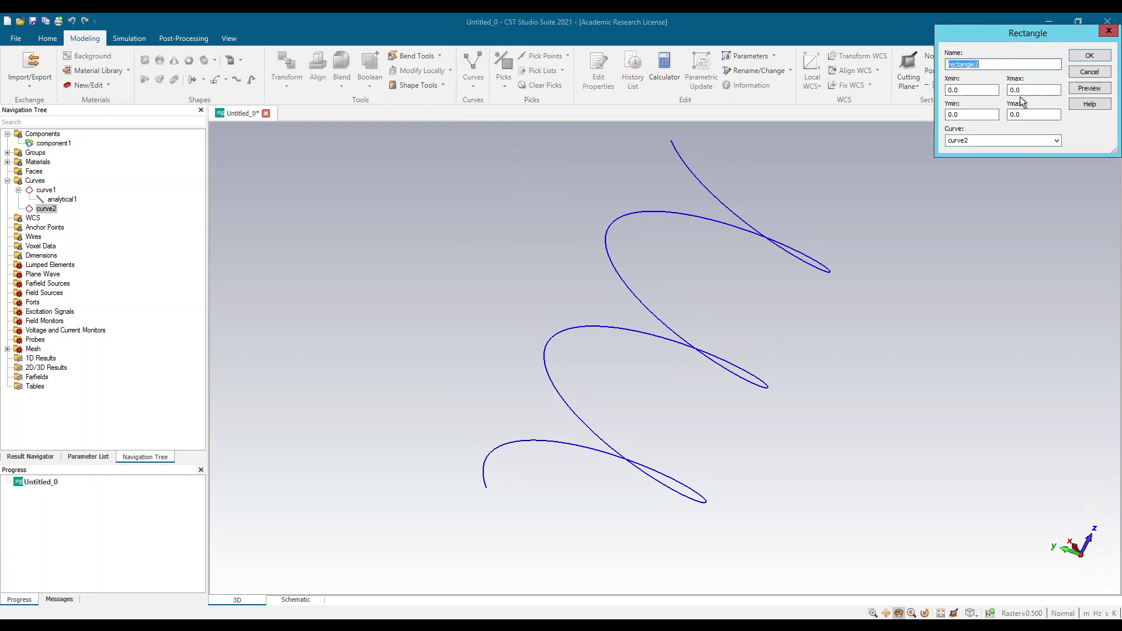
key("Tab")
type("-1")
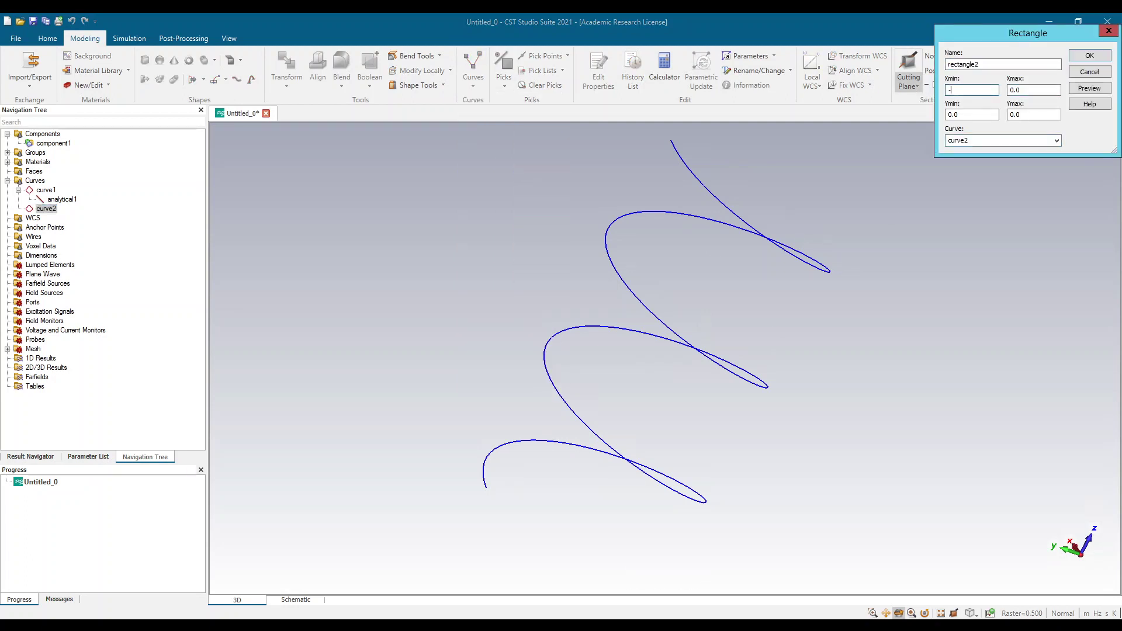
key("Tab")
type("1")
key("Tab")
type("-1")
key("Tab")
type("1")
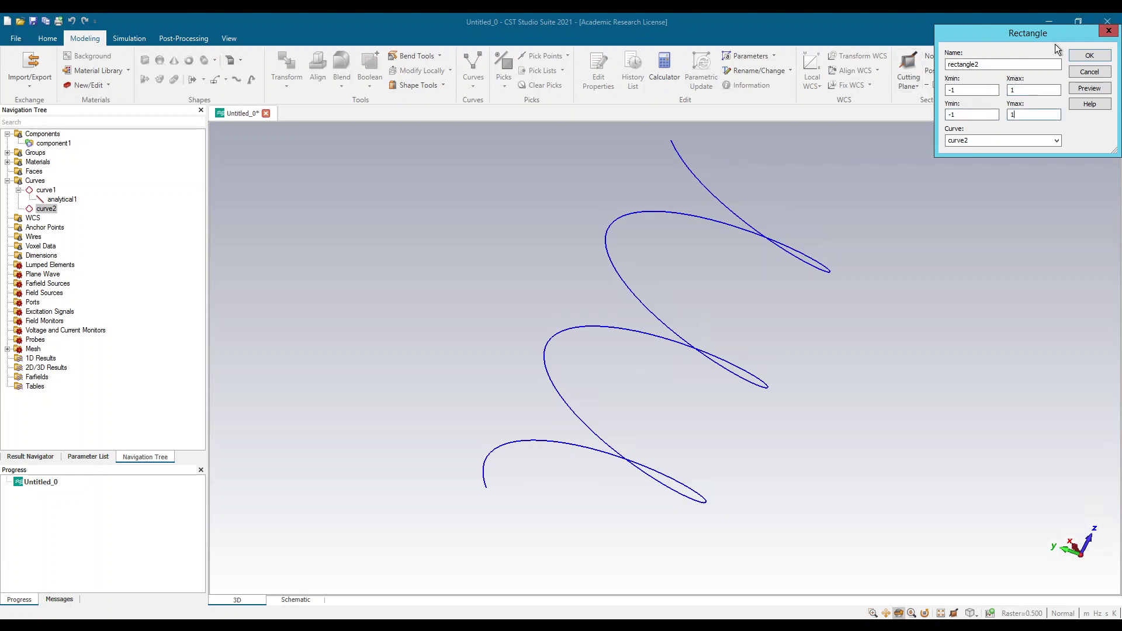
left_click(1089, 55)
Step: Translate rectangle2 along the Y axis so that it sits at the start point of the helix
left_click_drag(605, 469, 571, 489)
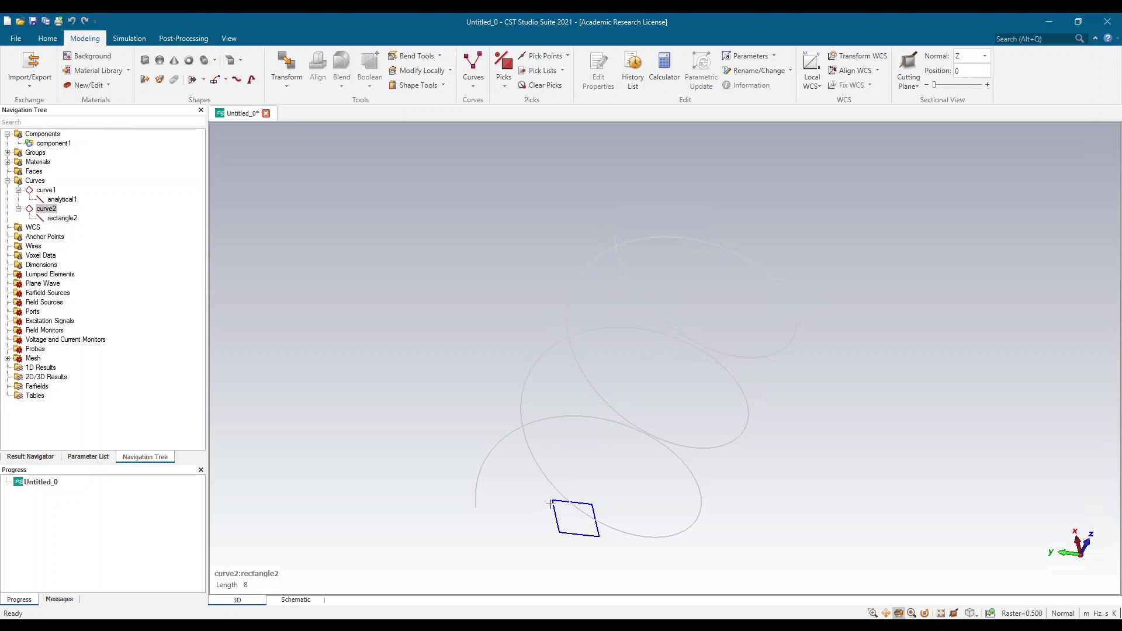
mouse_move(543, 505)
left_mouse_down()
mouse_move(651, 436)
mouse_move(668, 408)
mouse_move(551, 491)
mouse_move(546, 524)
left_mouse_up()
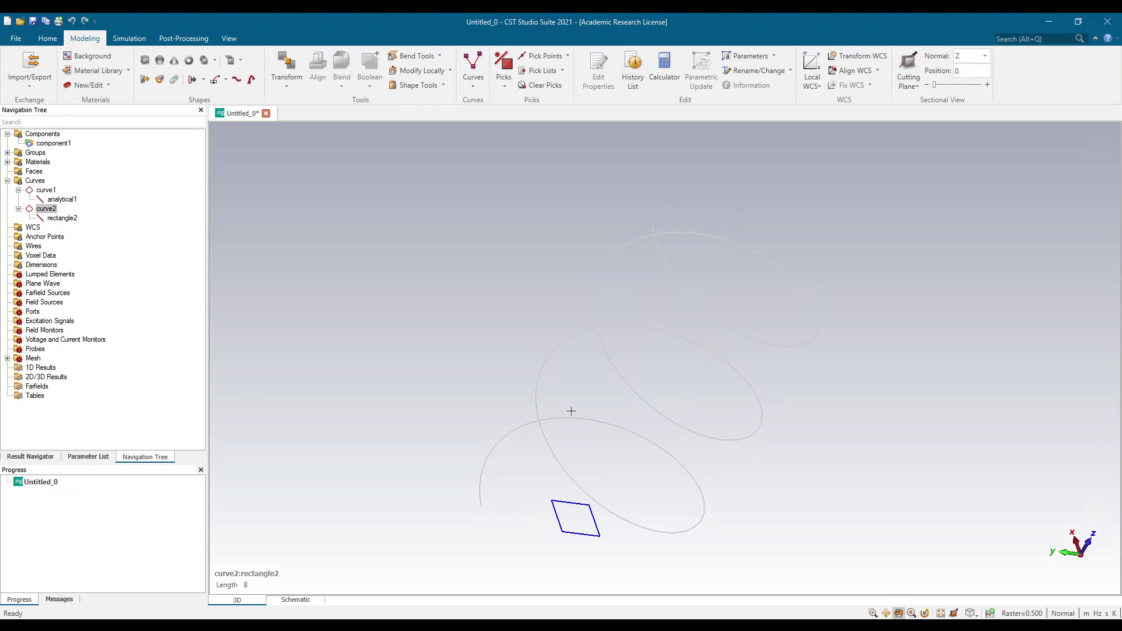
left_click(61, 219)
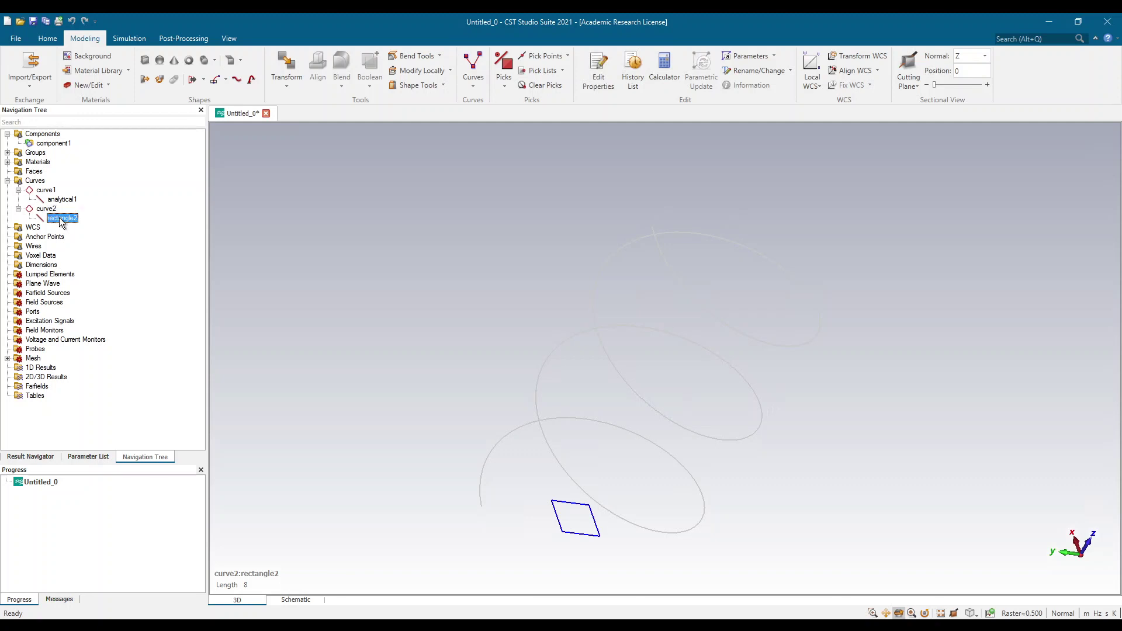
right_click(61, 221)
left_click(89, 264)
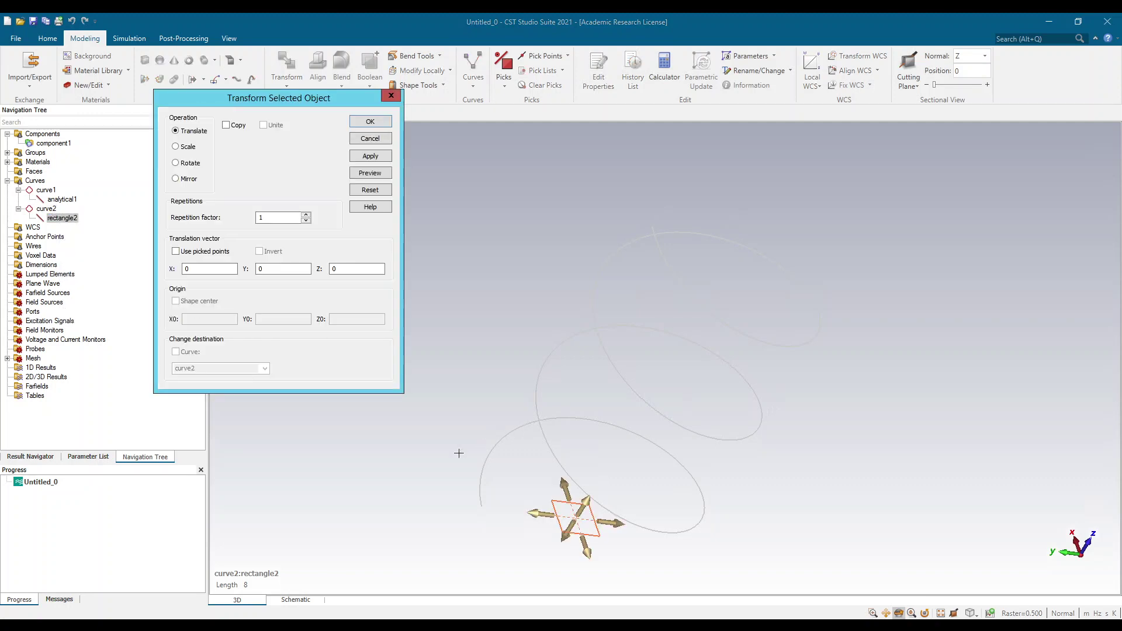
left_click_drag(554, 514, 495, 498)
left_click(370, 156)
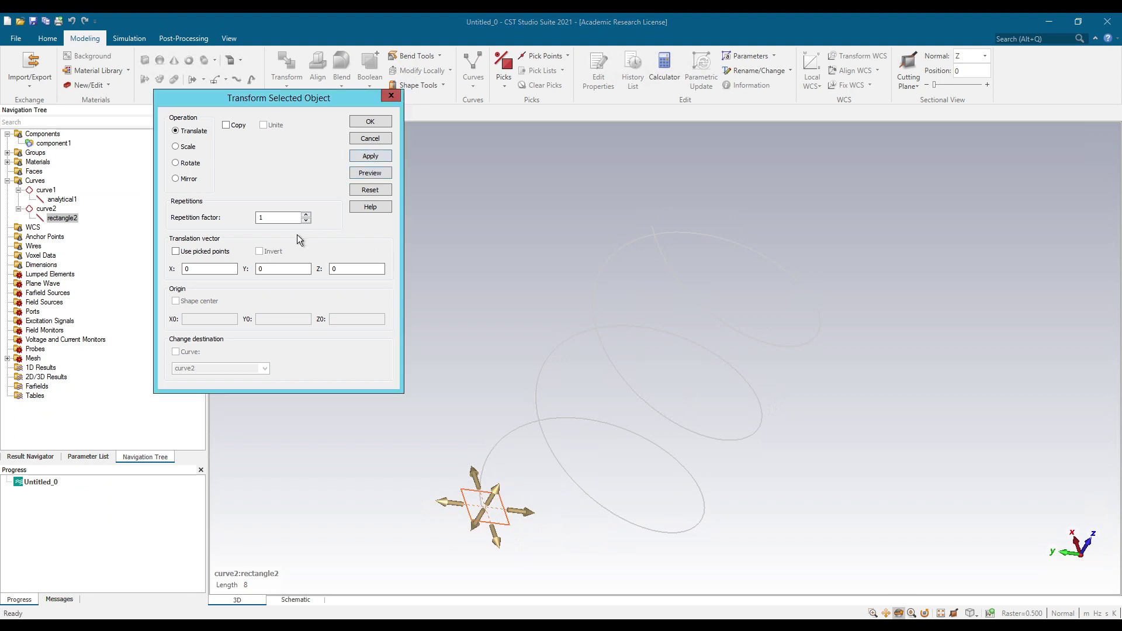
Step: Rotate rectangle2 about the Y axis through its shape center so that it stands across the helix start, and show all curves
left_click(187, 162)
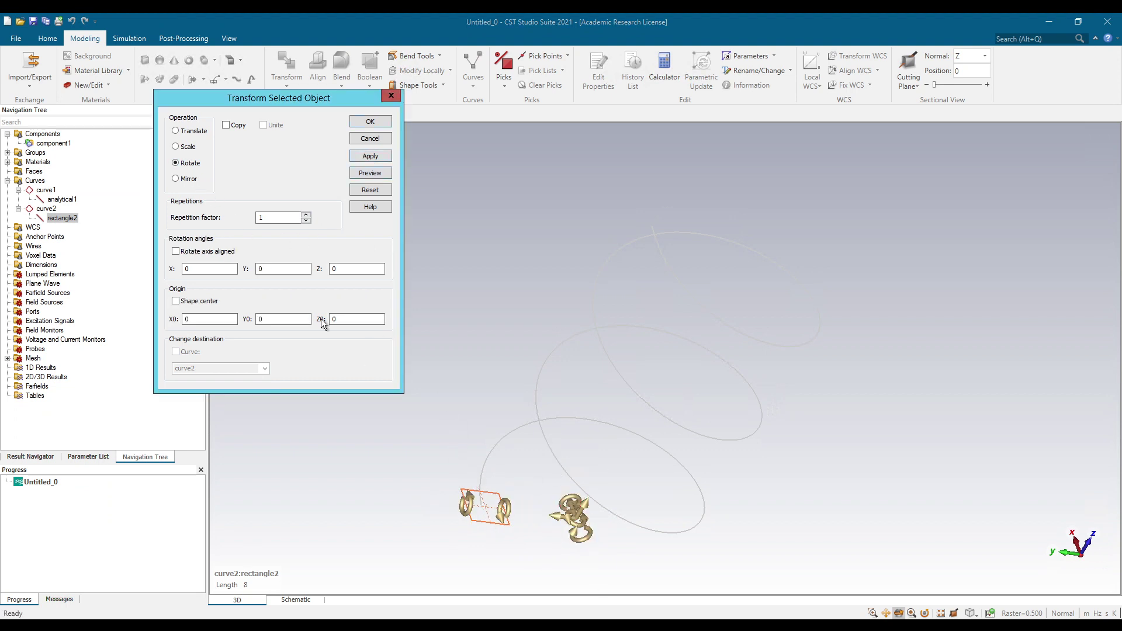
left_click(189, 301)
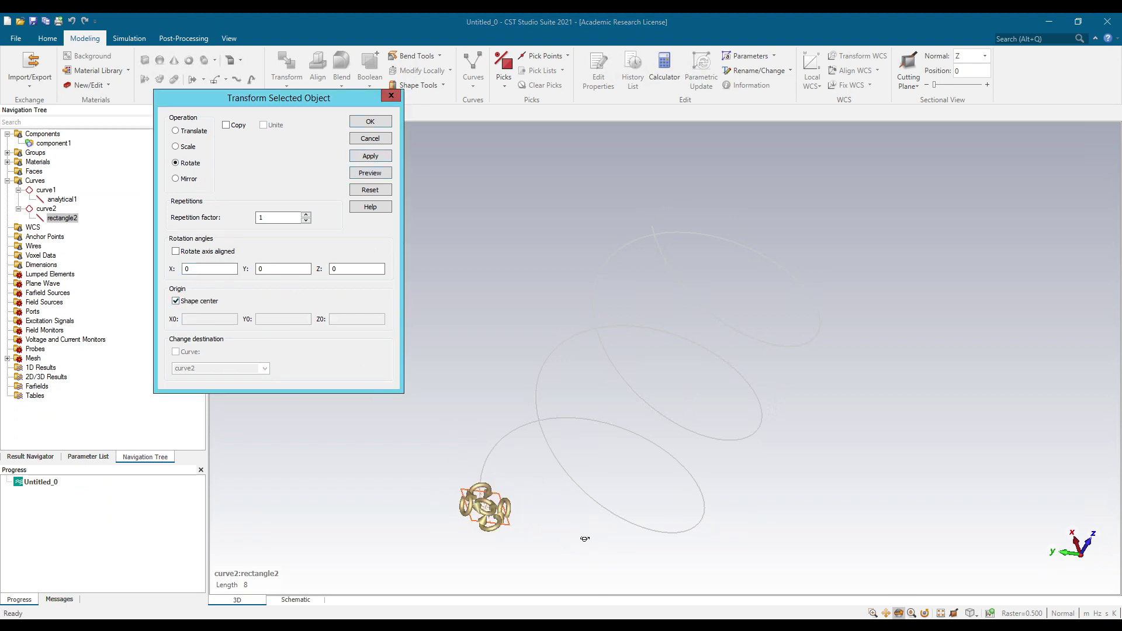
left_click_drag(584, 535, 496, 536)
scroll(496, 536, "up", 5)
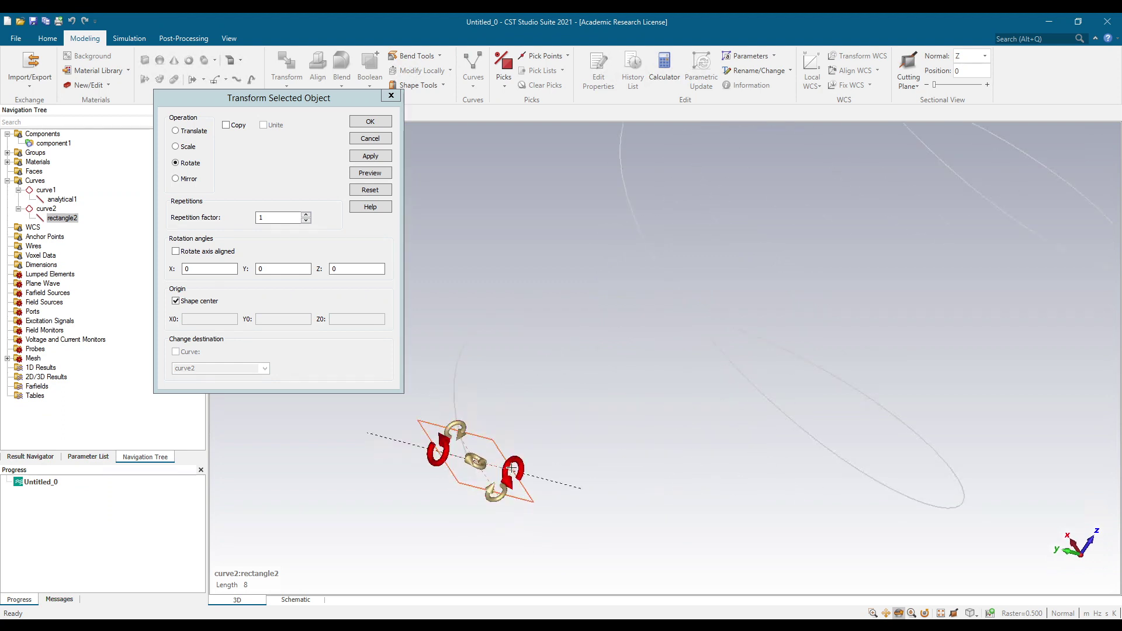
left_click_drag(524, 466, 513, 427)
left_click(357, 119)
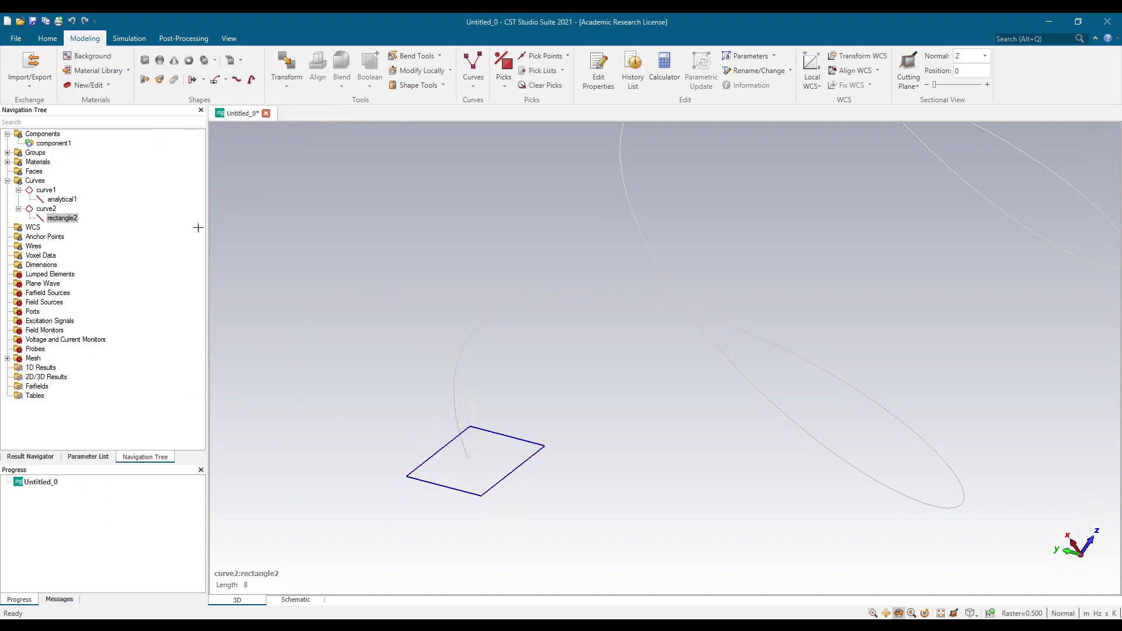
left_click(44, 135)
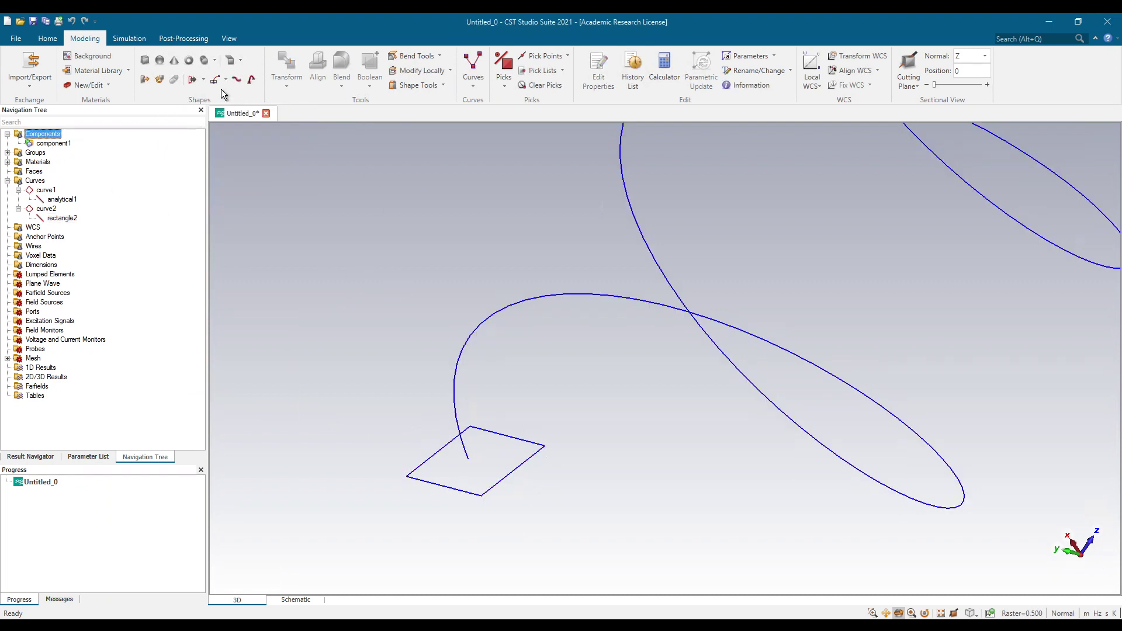
Step: Sweep the rectangle2 profile along the analytical1 helix to create a PEC solid in component1, deleting the profile and path curves
left_click(204, 84)
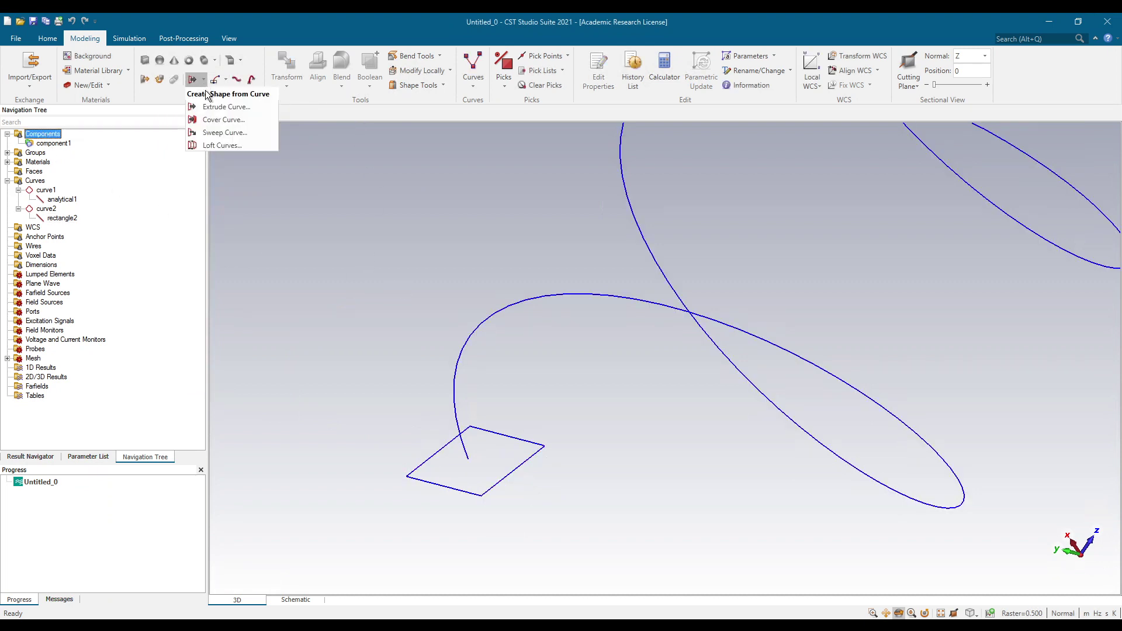
left_click(214, 134)
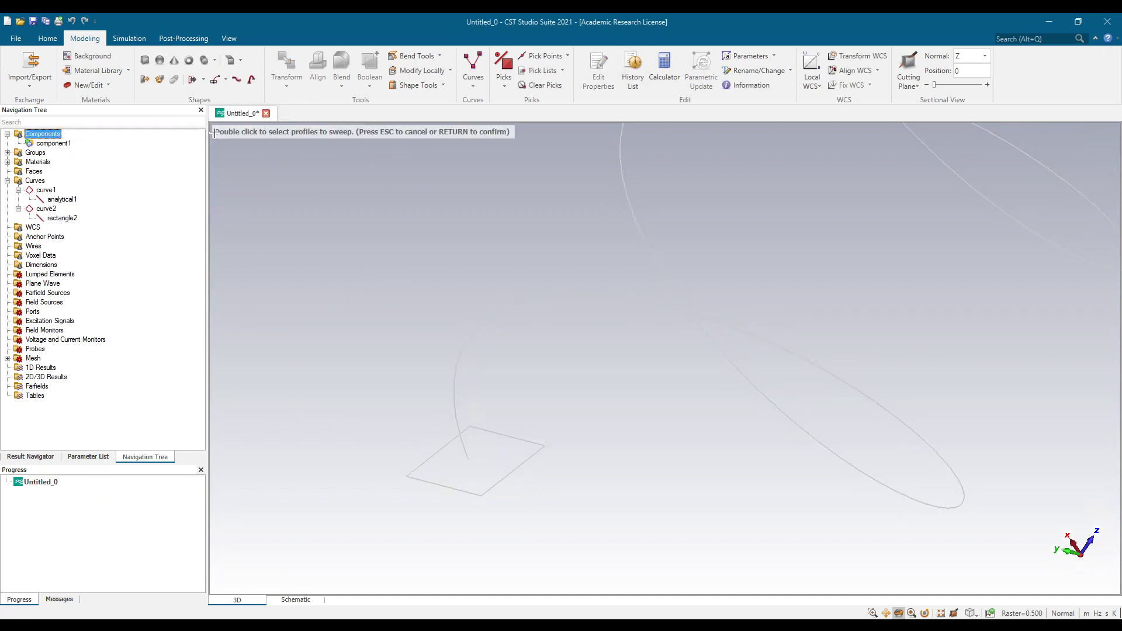
double_click(502, 436)
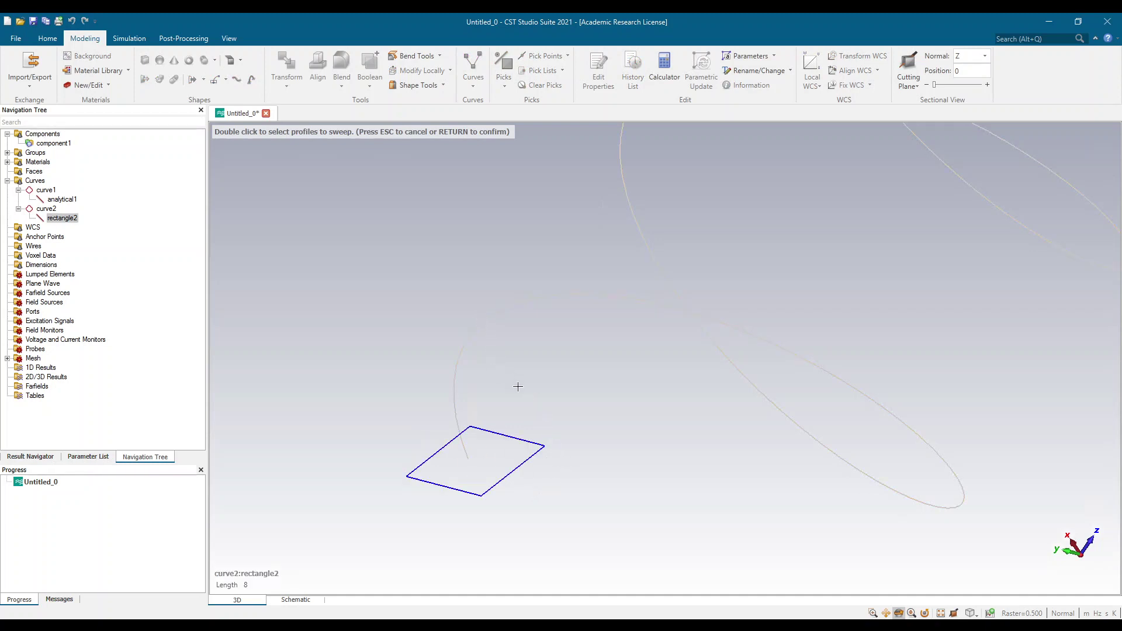
key("Return")
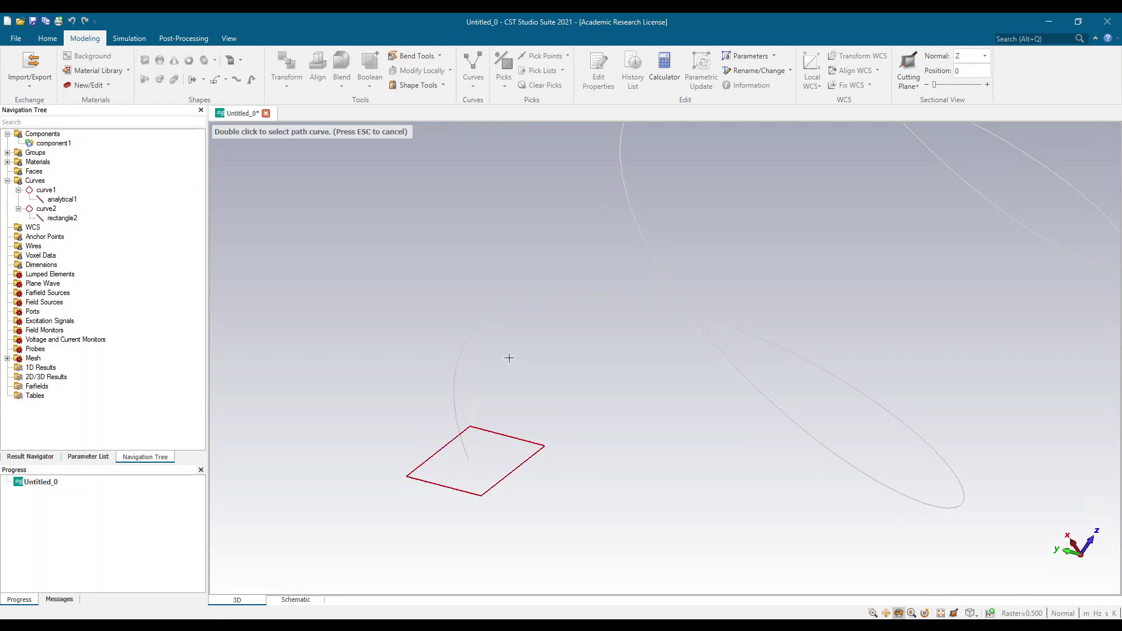
double_click(482, 320)
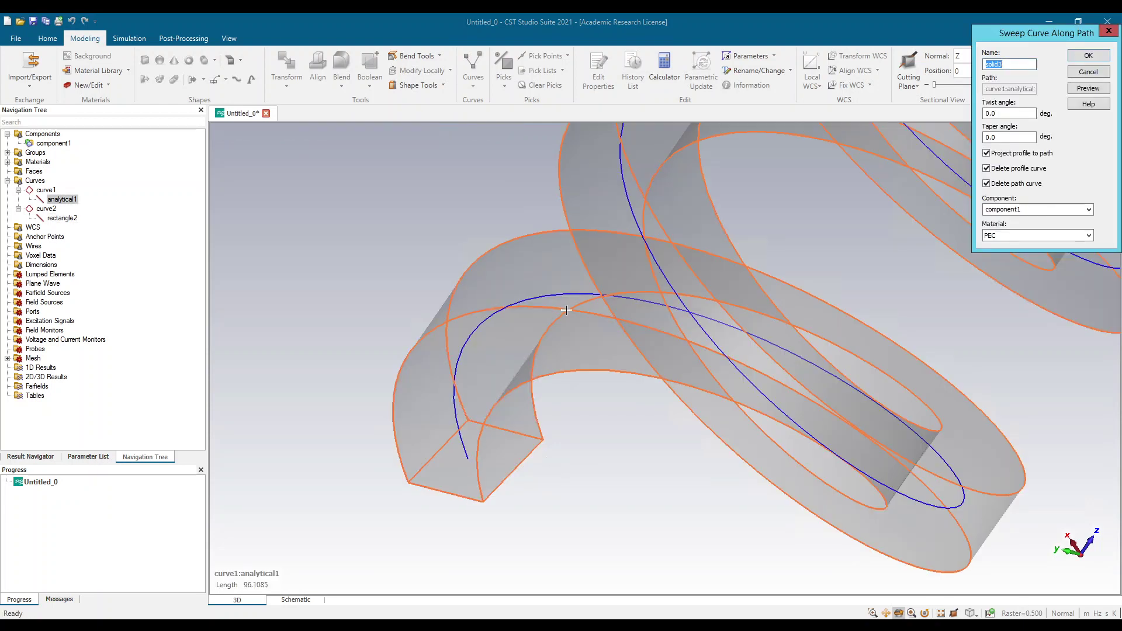
left_click(1088, 89)
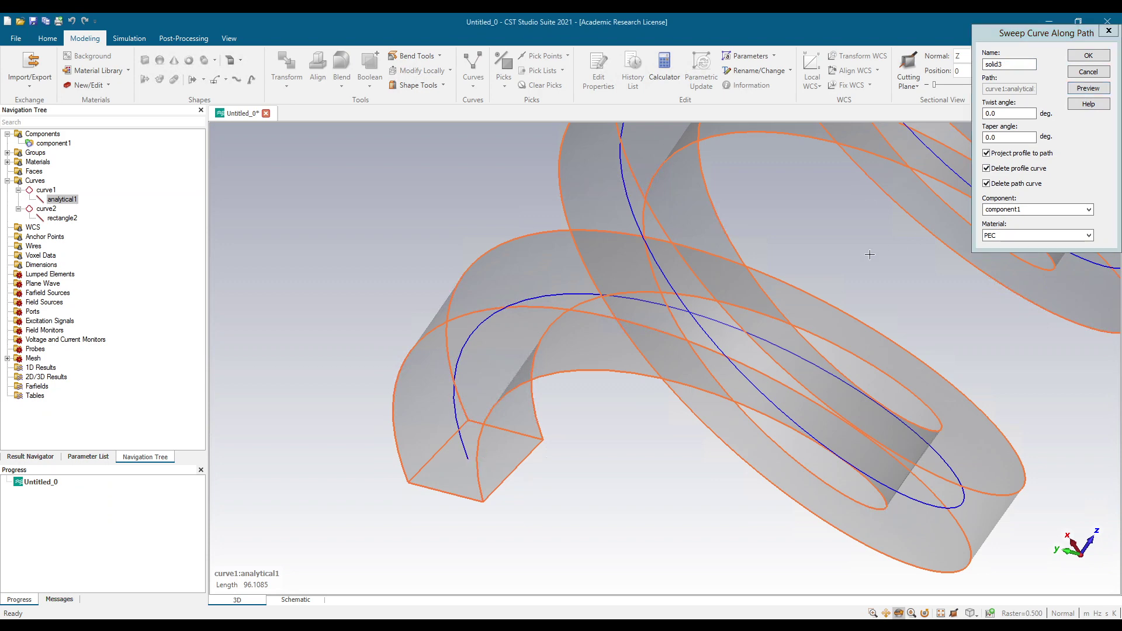
scroll(936, 230, "down", 3)
left_click(1071, 55)
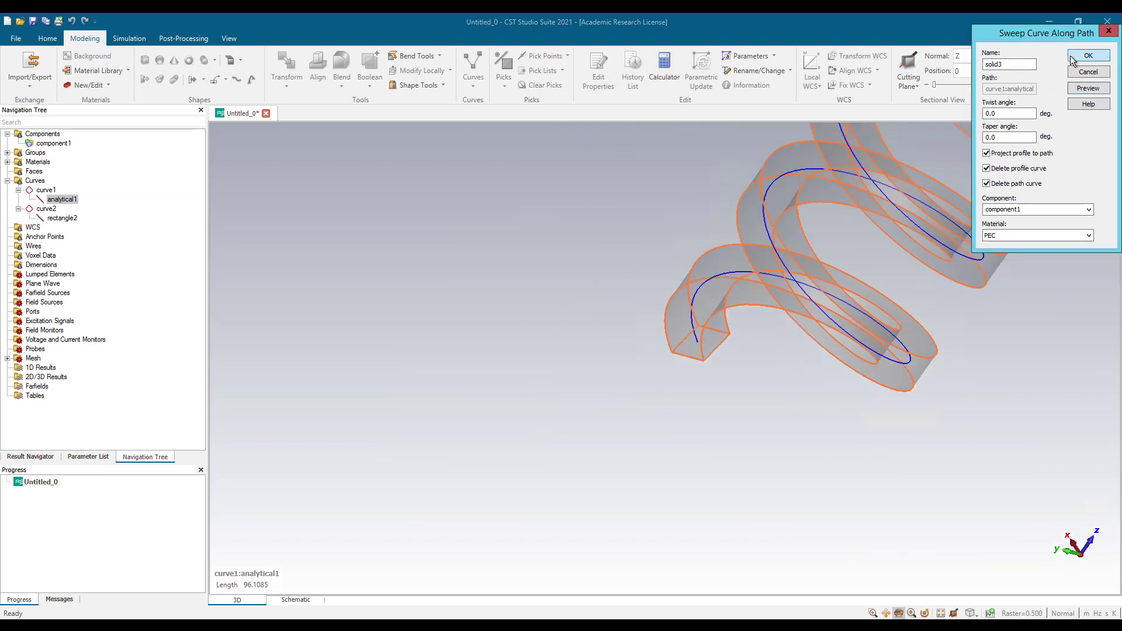
key("space")
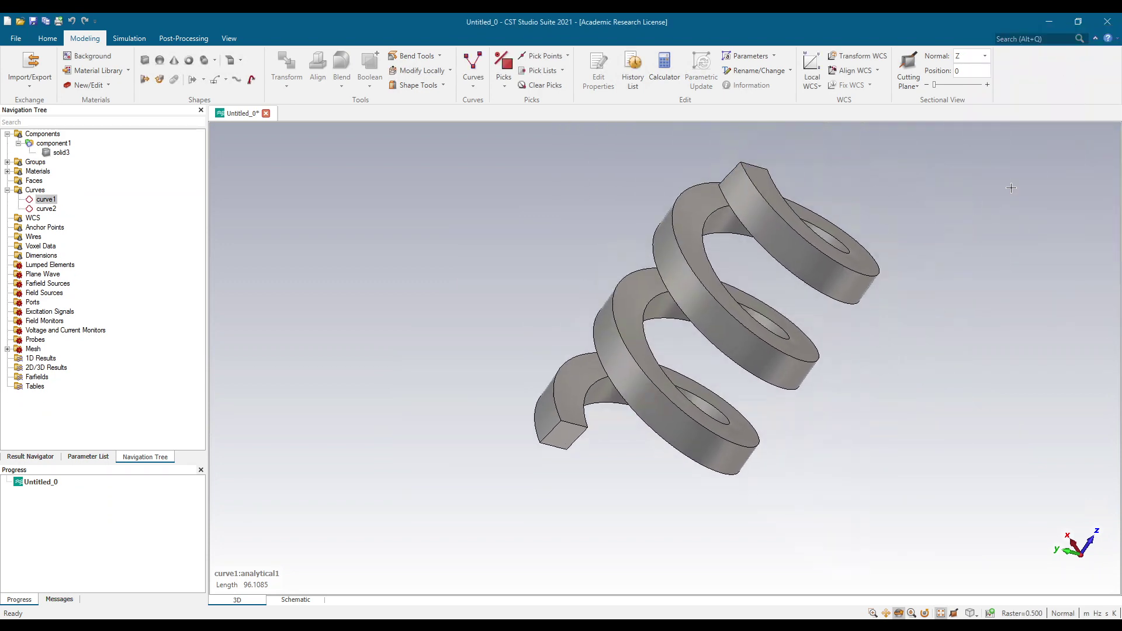
Step: Pick the outer helical edge of the swept solid, convert it to a curve in curve1 and display that curve
mouse_move(827, 394)
left_mouse_down()
mouse_move(690, 444)
mouse_move(927, 426)
mouse_move(975, 464)
mouse_move(951, 420)
left_mouse_up()
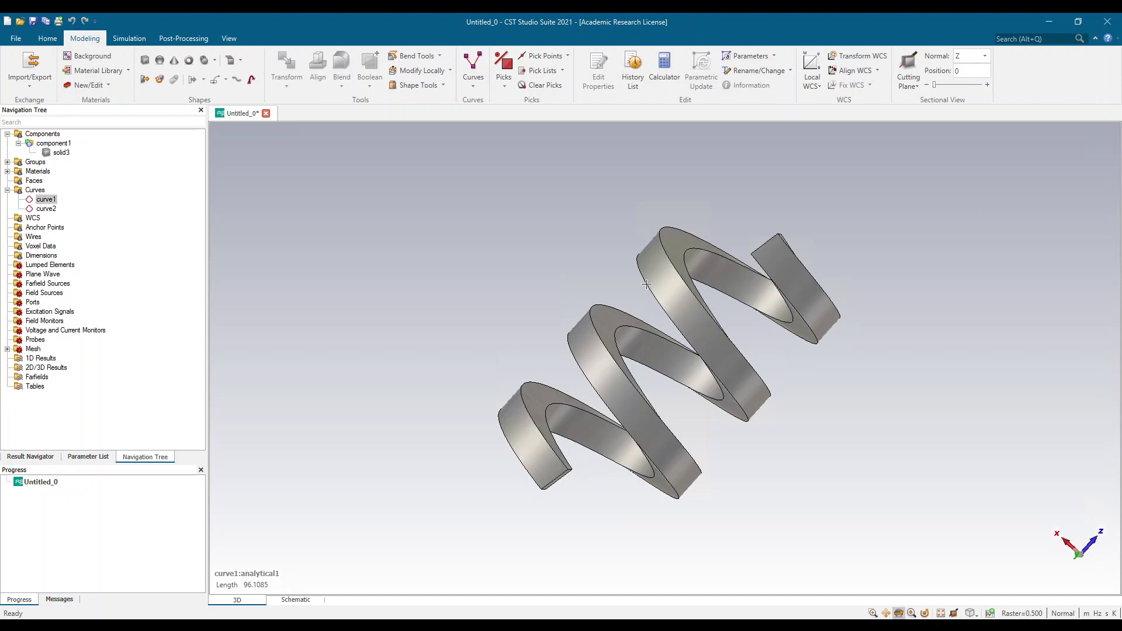
mouse_move(841, 415)
left_mouse_down()
mouse_move(607, 400)
mouse_move(838, 407)
left_mouse_up()
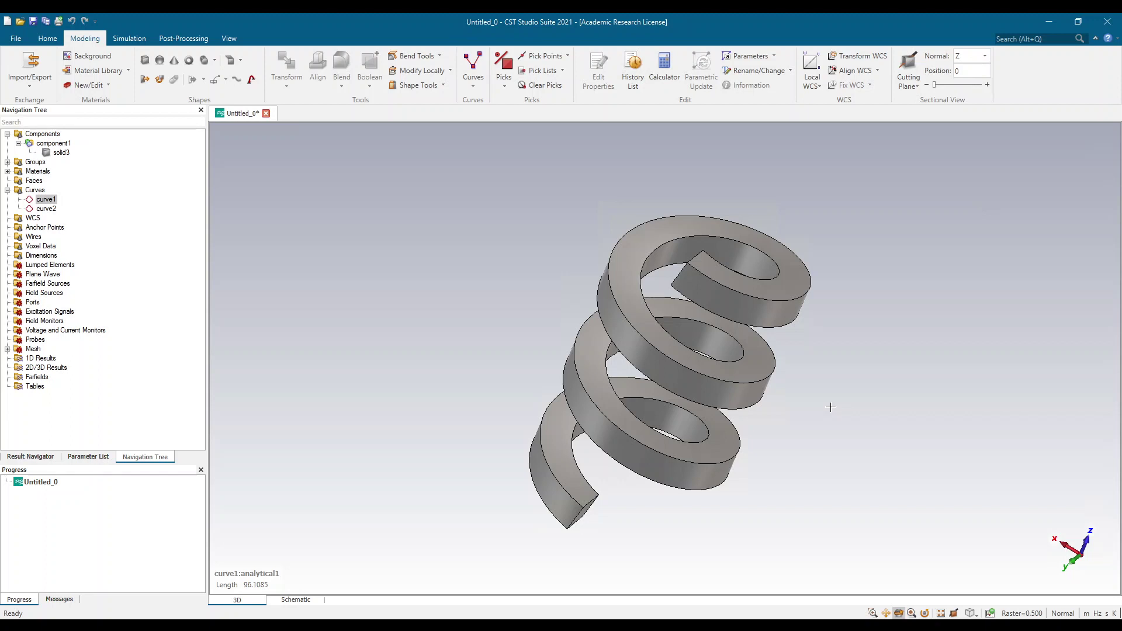
left_click(503, 63)
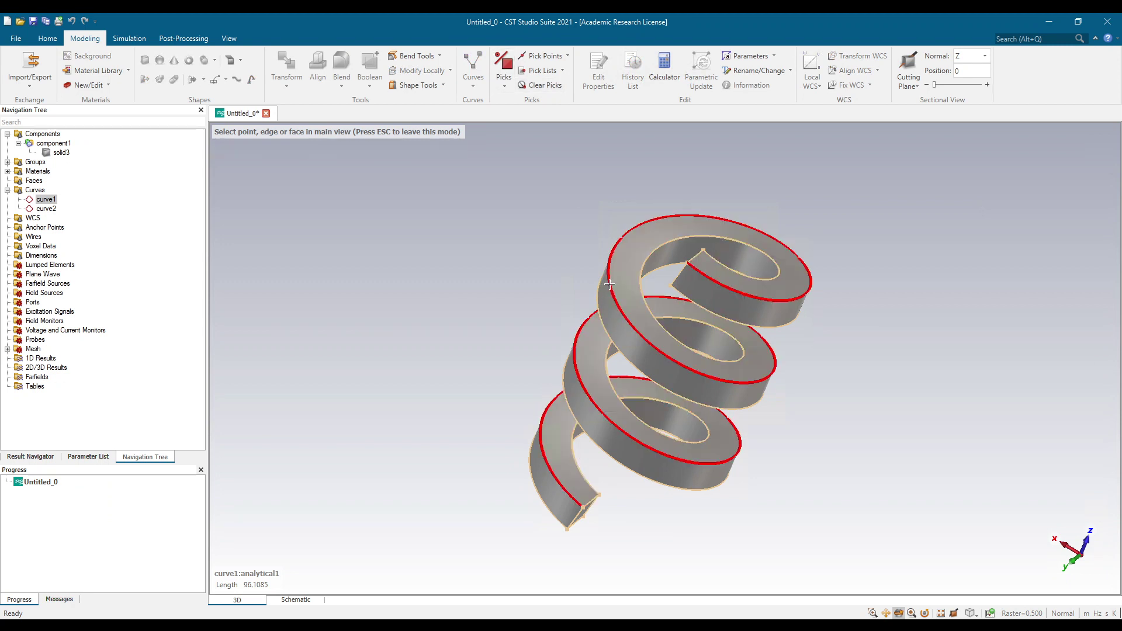
left_click(610, 285)
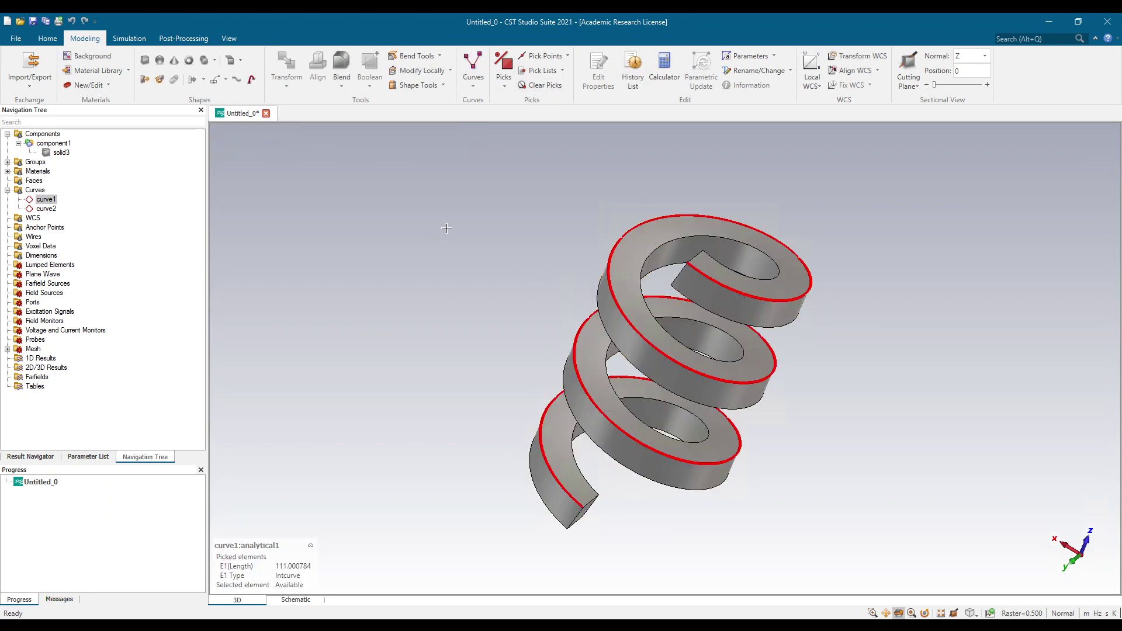
left_click(474, 86)
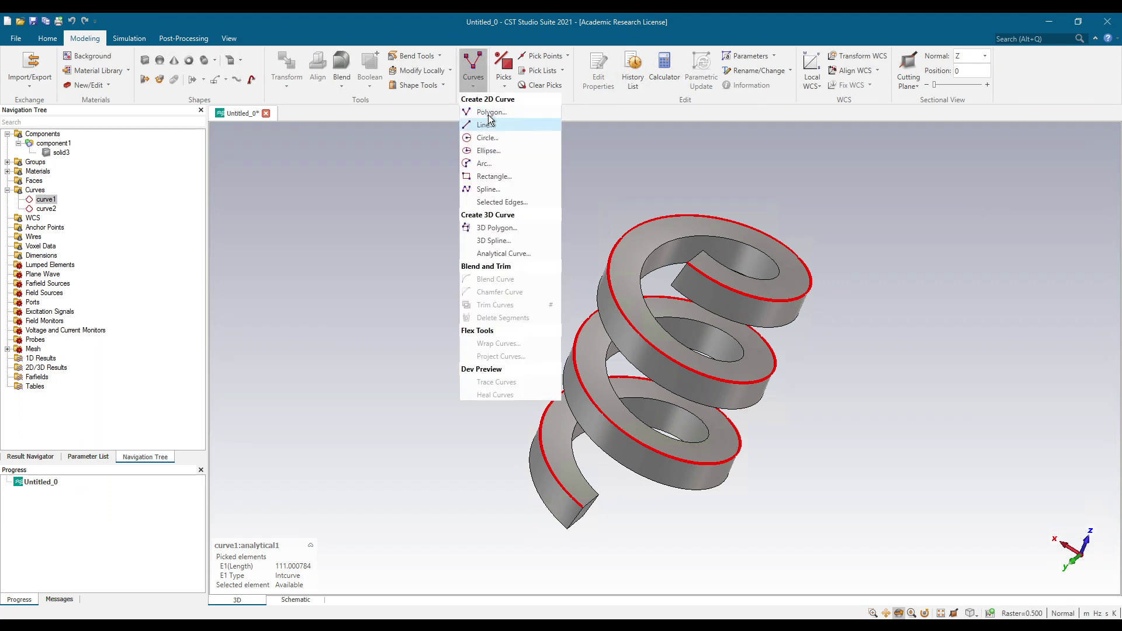
left_click(494, 202)
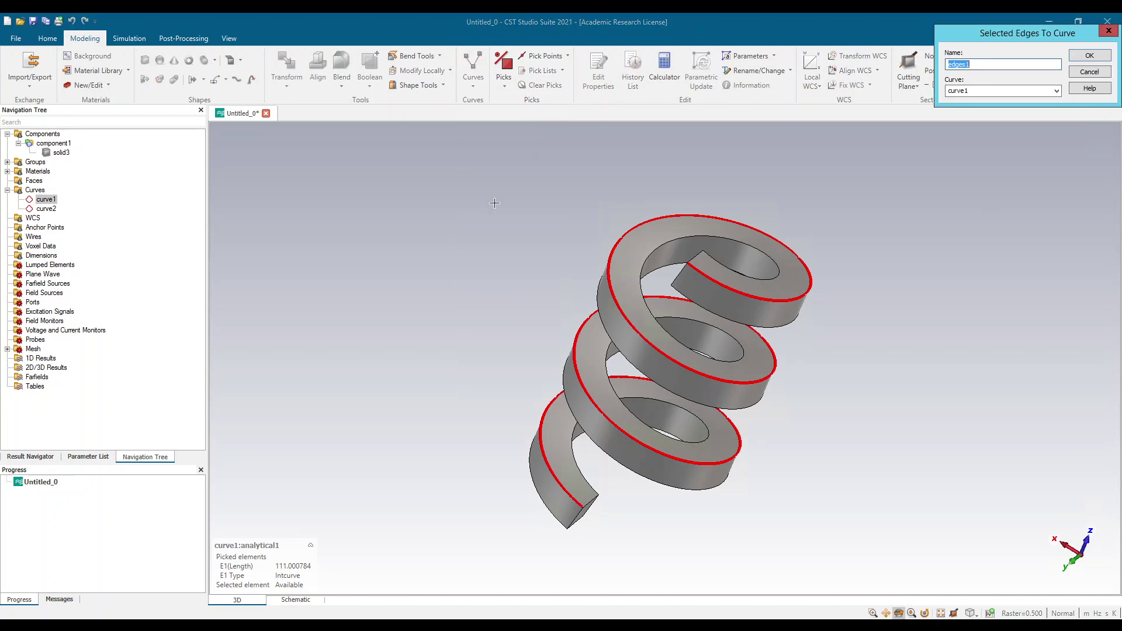
left_click(1089, 55)
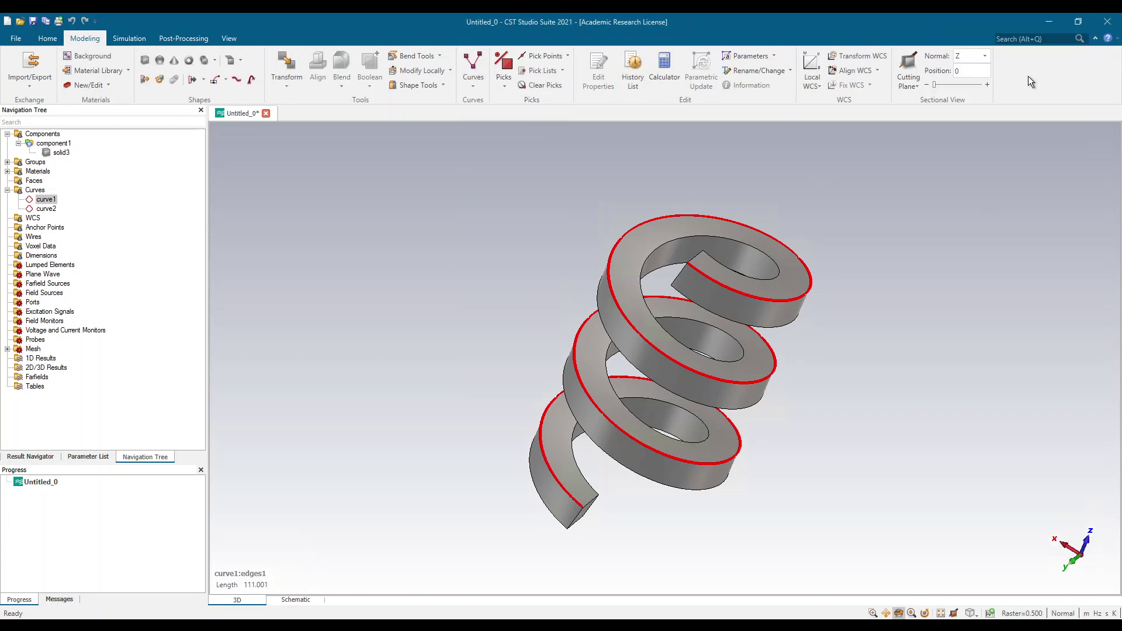
left_click(52, 210)
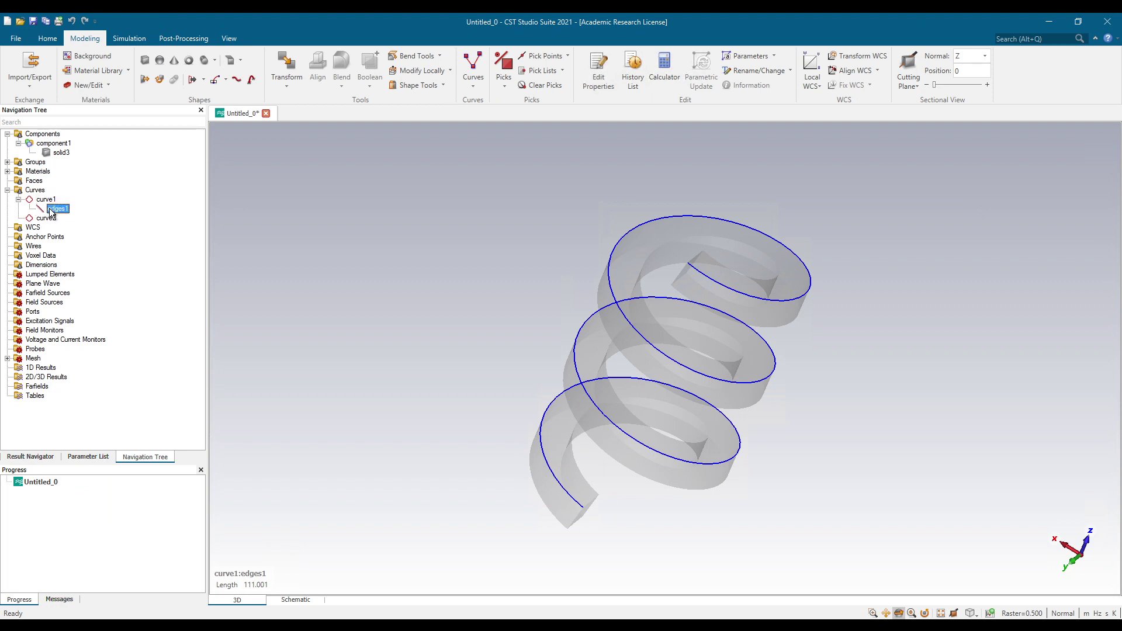
mouse_move(388, 350)
left_mouse_down()
mouse_move(406, 244)
mouse_move(393, 245)
mouse_move(358, 319)
left_mouse_up()
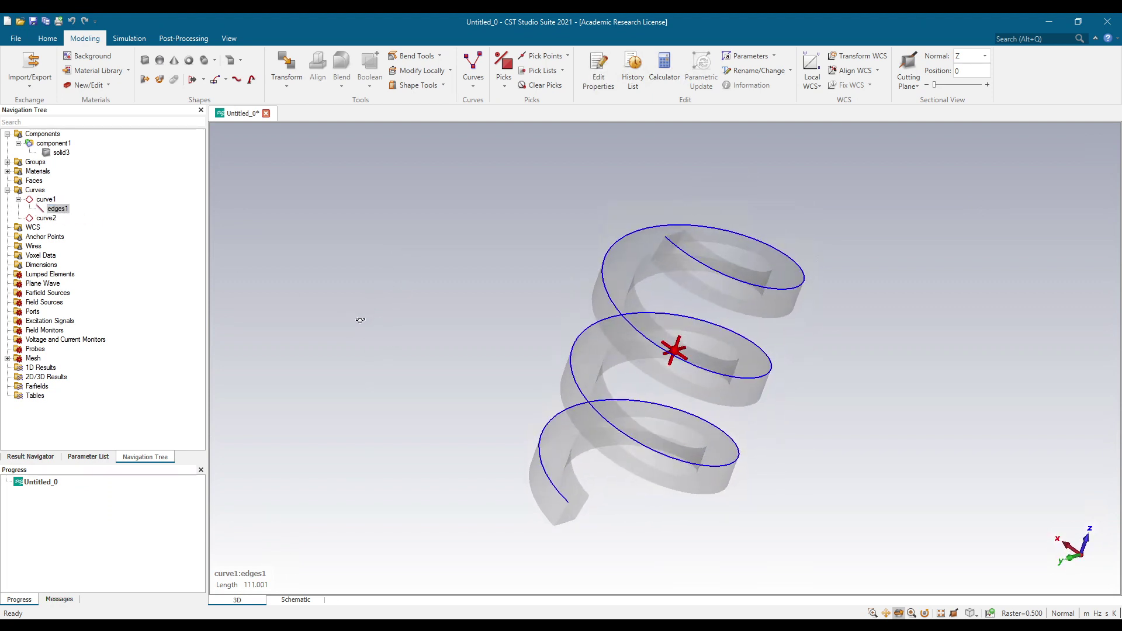
Step: Delete solid3 from component1 and the edges1 curve from curve1
left_click(58, 153)
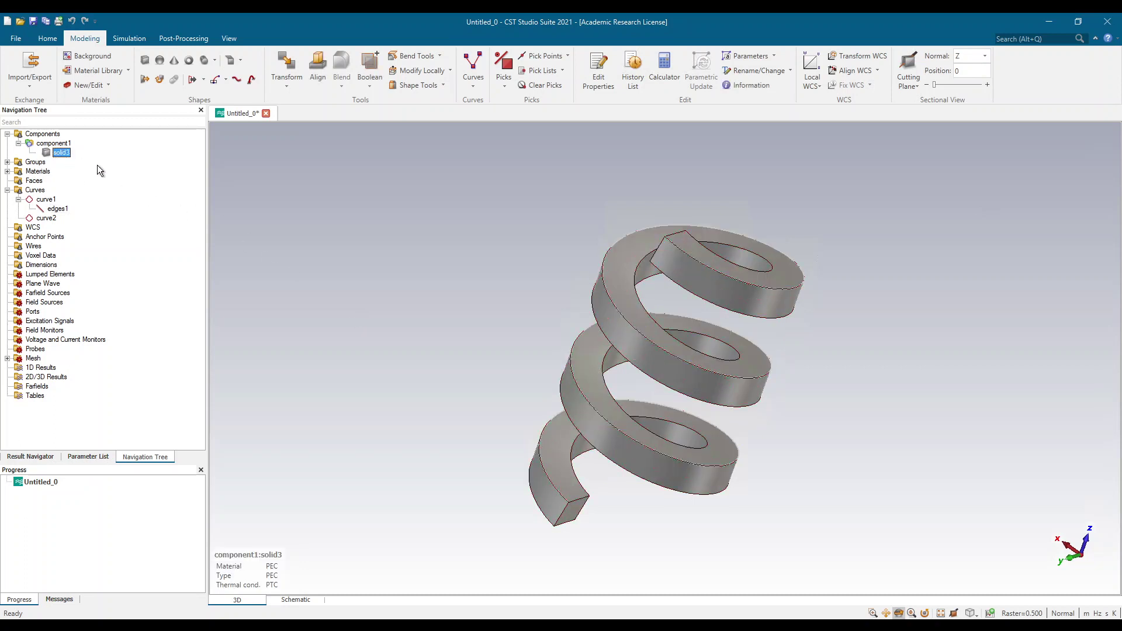
key("Delete")
key("Return")
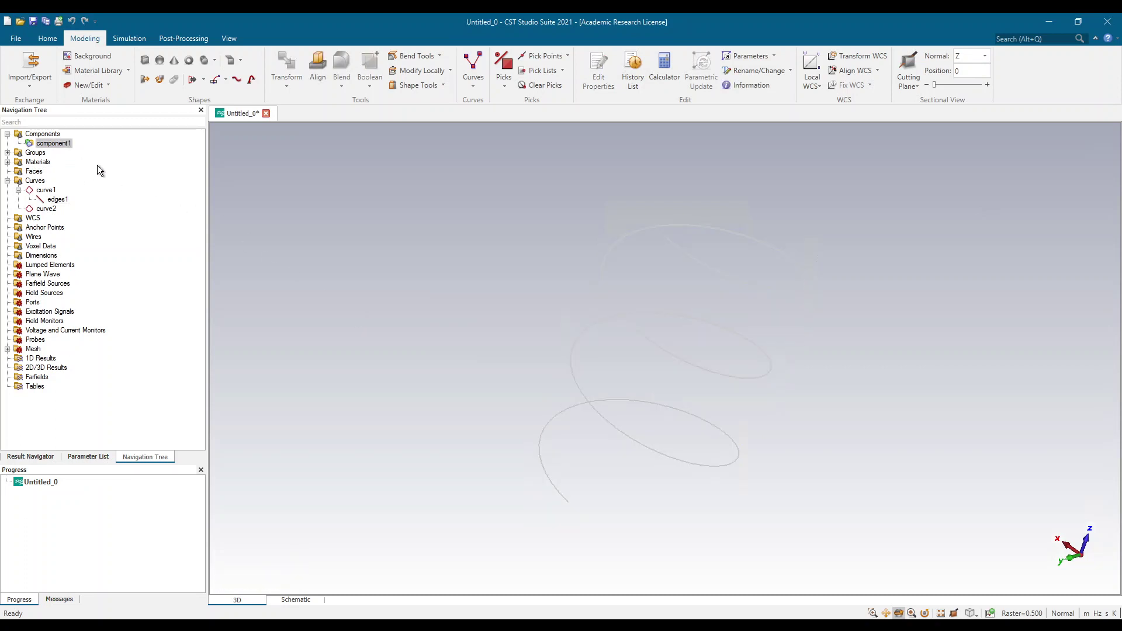
left_click(56, 200)
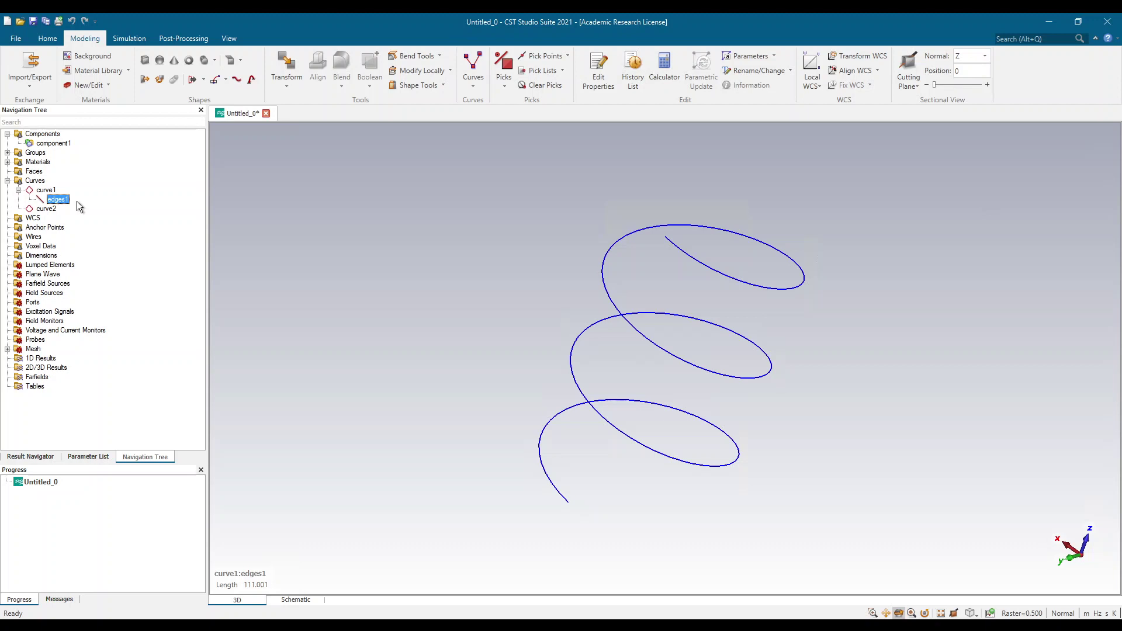
key("Delete")
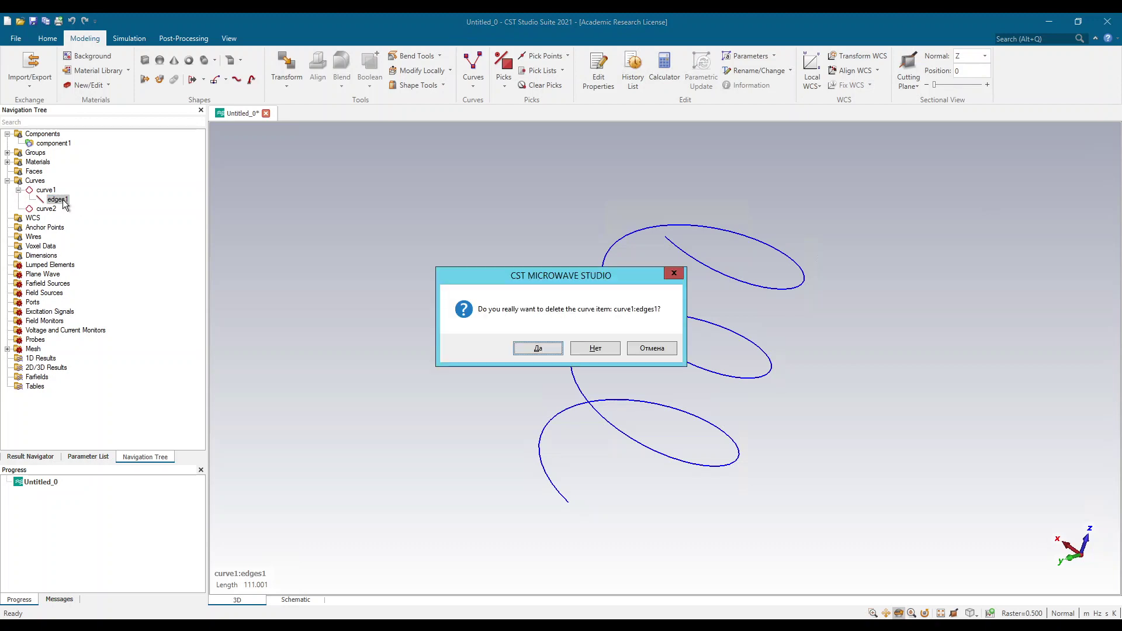
left_click(555, 350)
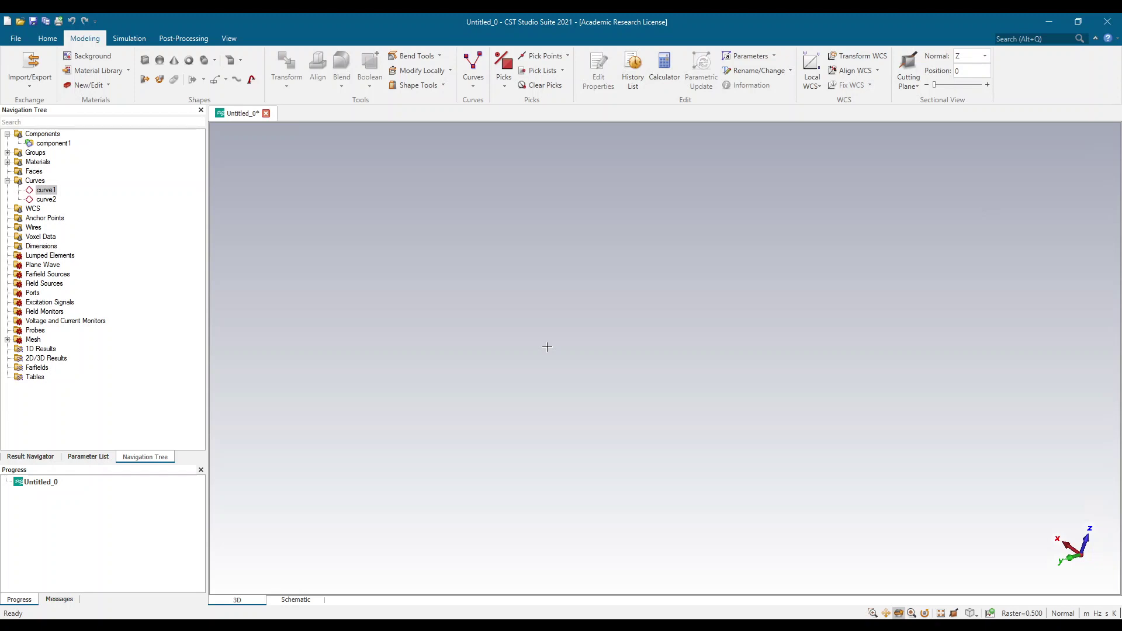
Step: Create an analytical curve in curve1 with X(t)=sin(t), Y(t)=t, Z(t)=0 and t running from 0 to 2*pi
left_click(460, 88)
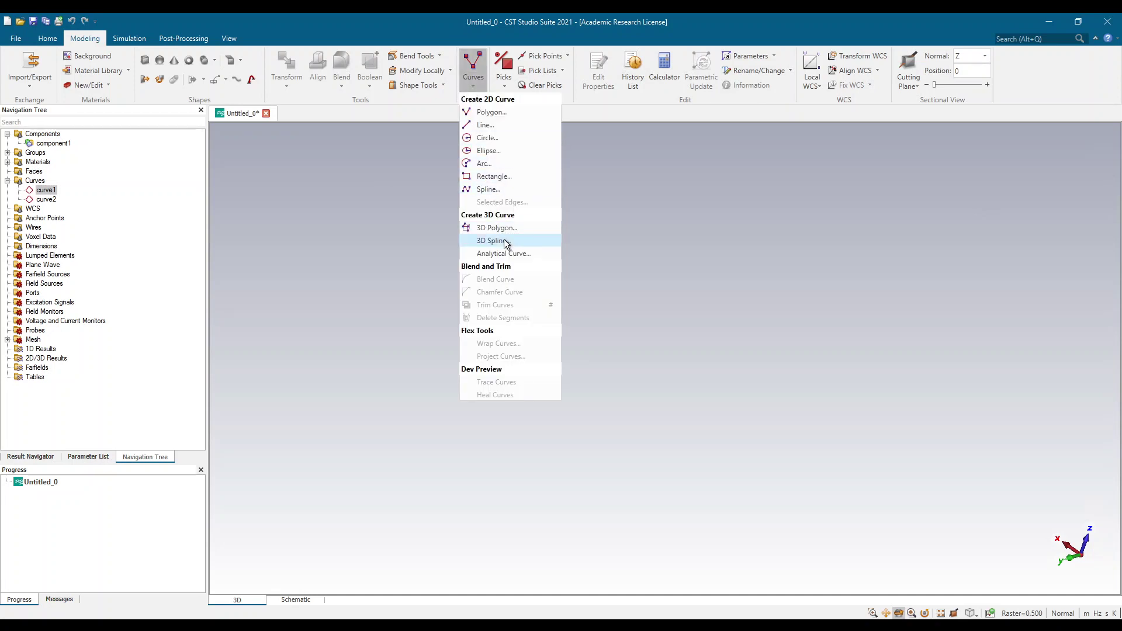
left_click(509, 254)
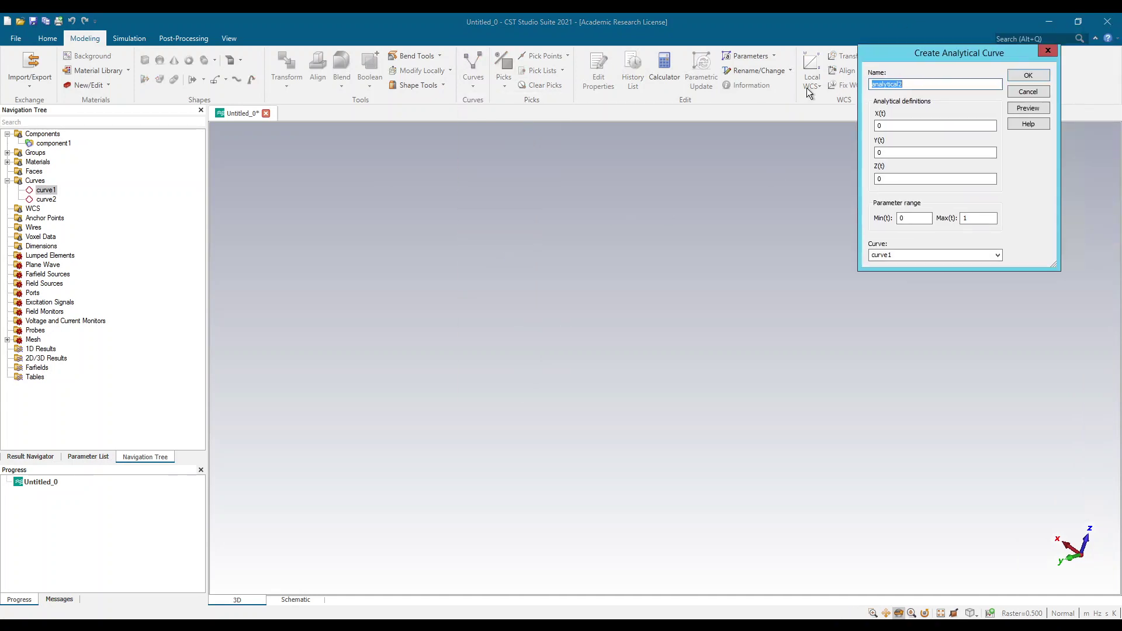
double_click(567, 235)
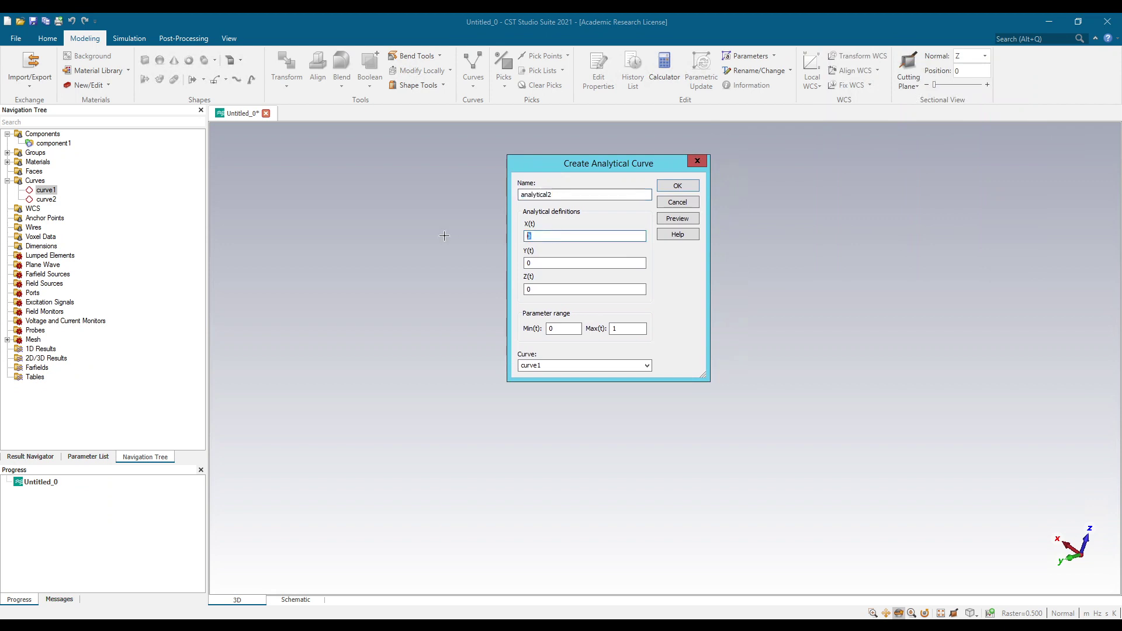
type("sin(t")
key("Tab")
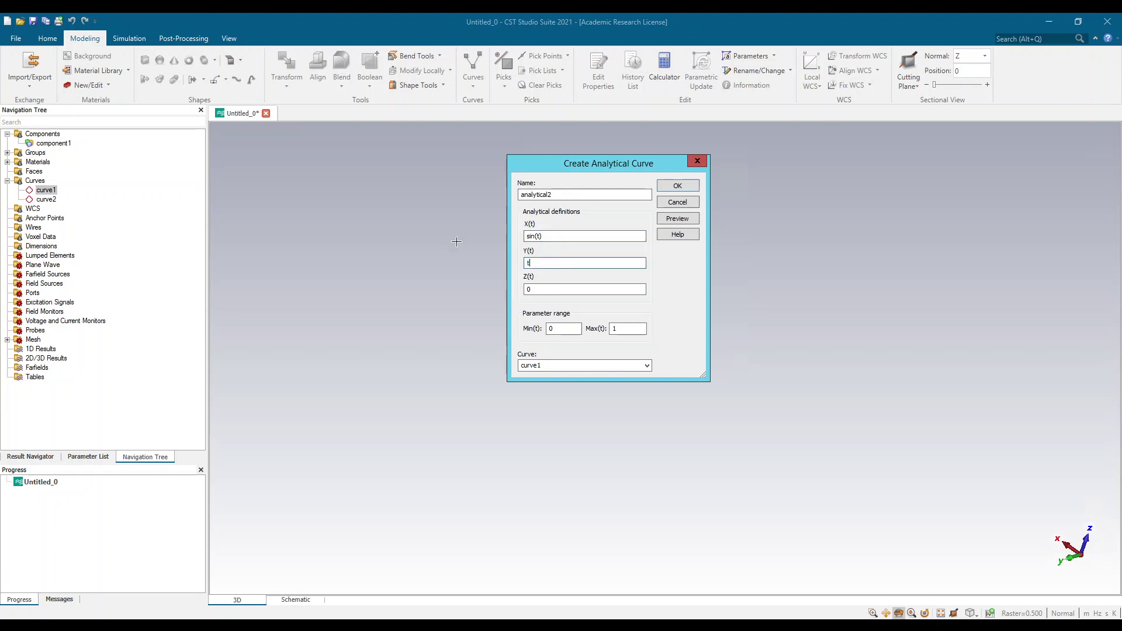
double_click(624, 329)
type("2*")
left_click(692, 219)
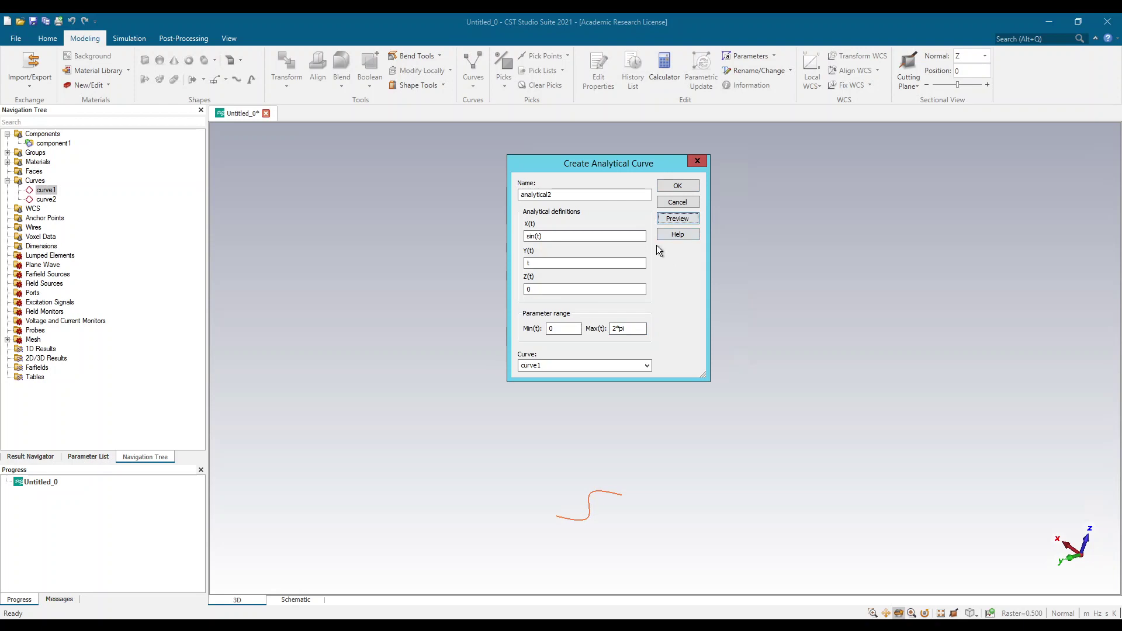
left_click(690, 187)
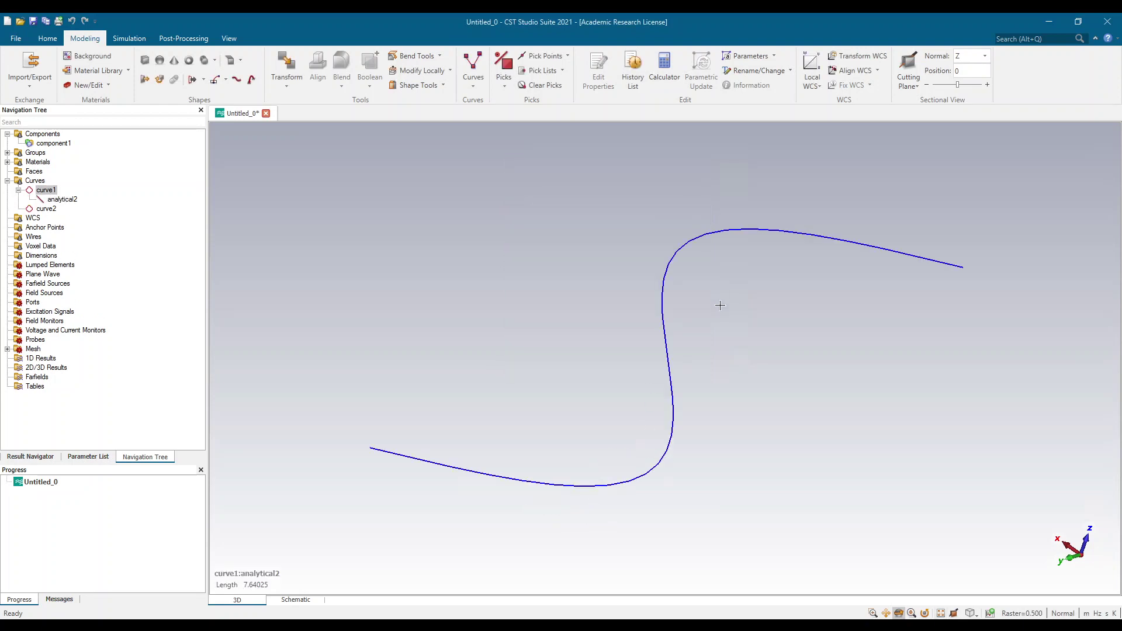
scroll(614, 421, "up", 3)
scroll(613, 421, "down", 3)
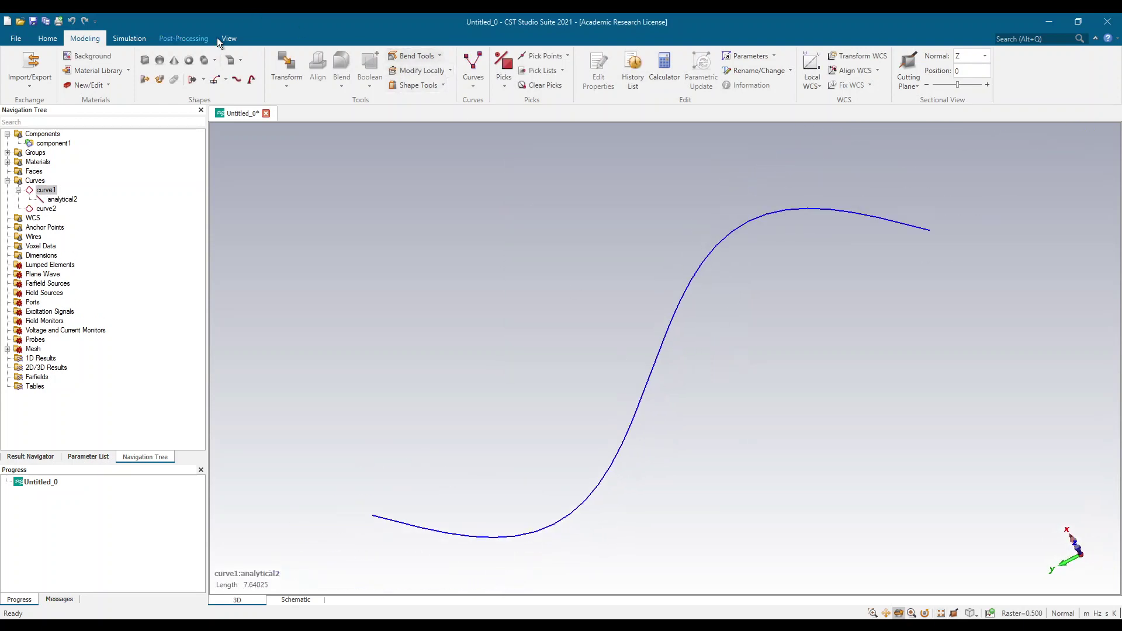
mouse_move(596, 352)
left_mouse_down()
mouse_move(579, 370)
mouse_move(594, 396)
mouse_move(608, 391)
mouse_move(646, 430)
mouse_move(688, 422)
mouse_move(578, 416)
mouse_move(658, 491)
mouse_move(634, 418)
mouse_move(619, 460)
left_mouse_up()
scroll(608, 391, "down", 2)
scroll(608, 391, "down", 2)
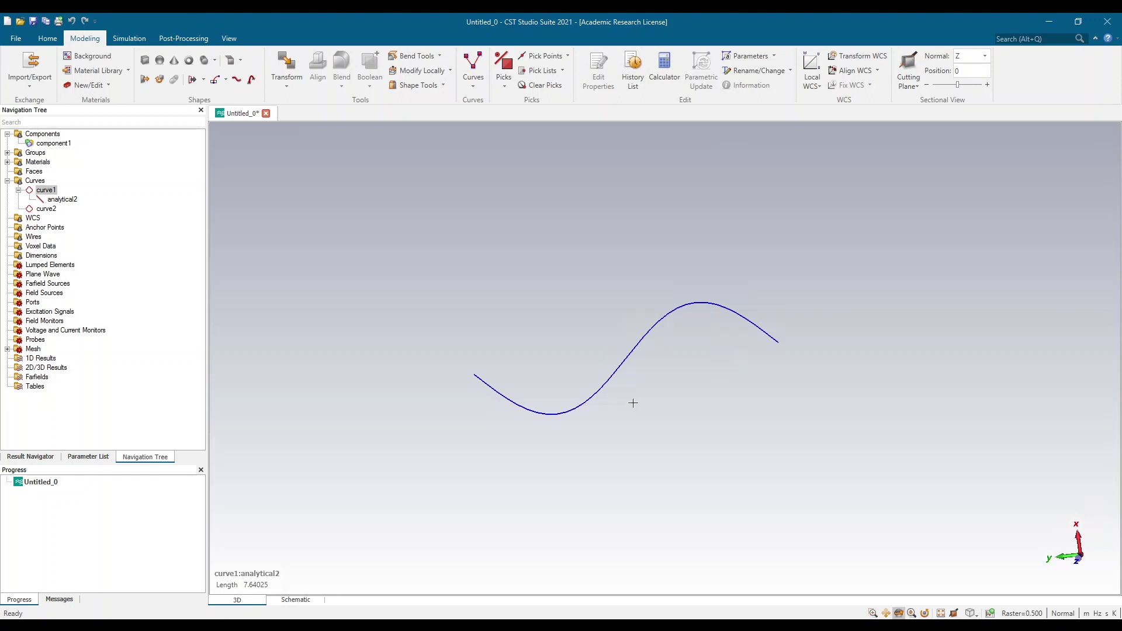
mouse_move(641, 376)
left_mouse_down()
mouse_move(639, 423)
mouse_move(650, 384)
mouse_move(637, 363)
mouse_move(606, 394)
mouse_move(620, 351)
mouse_move(633, 396)
mouse_move(616, 404)
left_mouse_up()
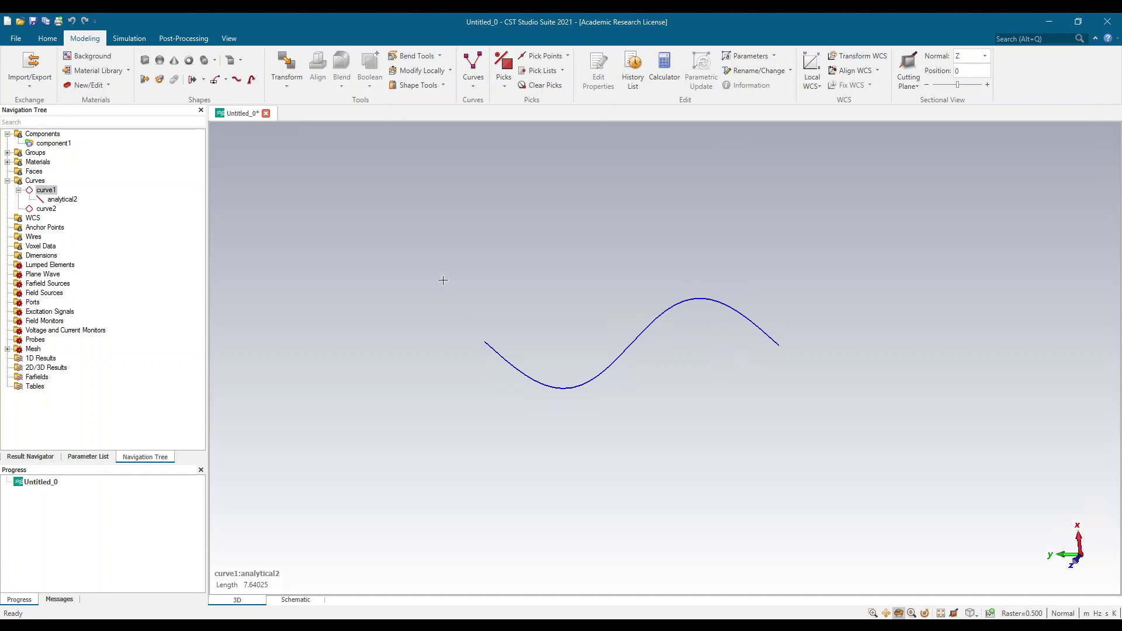
Step: Start a 3D polygon curve in curve1 with its first point at X=0, Y=0, Z=0
left_click(472, 89)
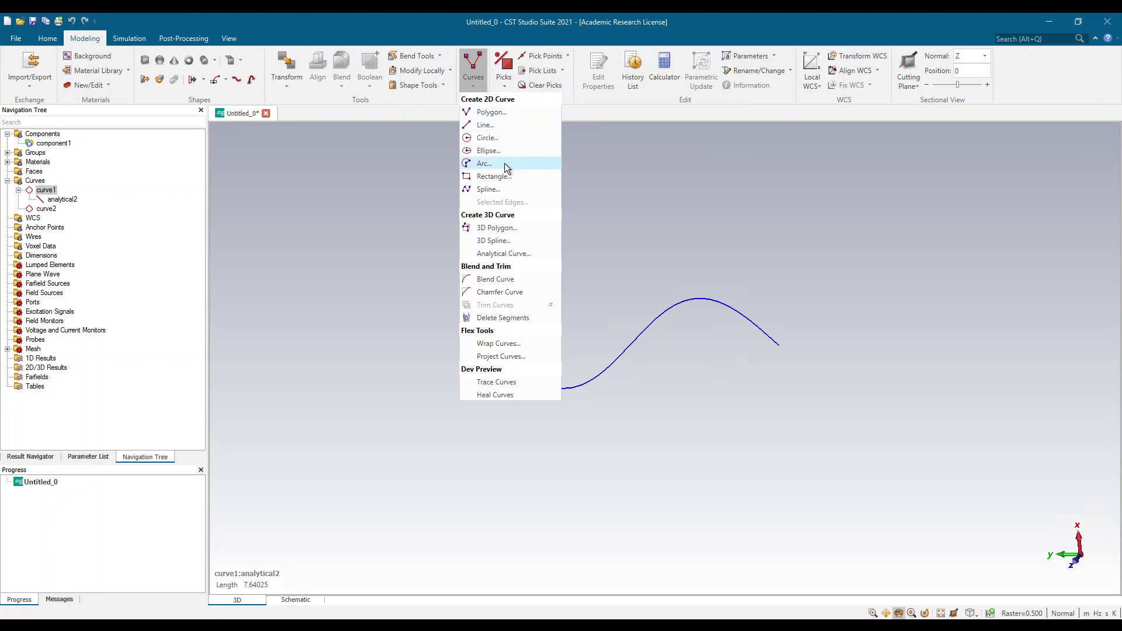
left_click(507, 228)
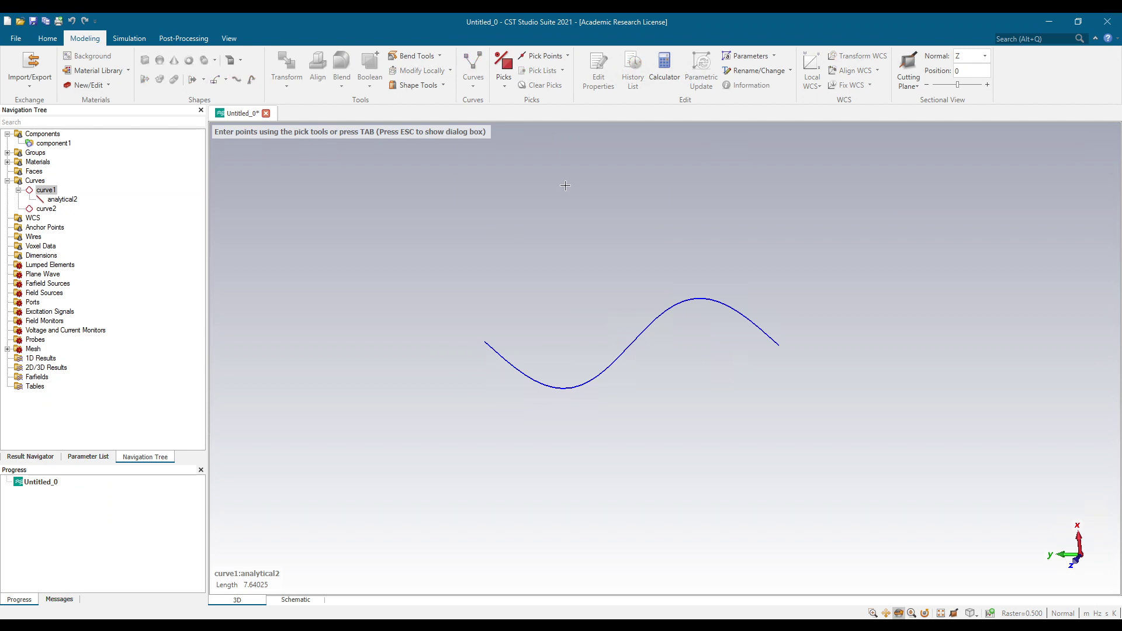
key("Escape")
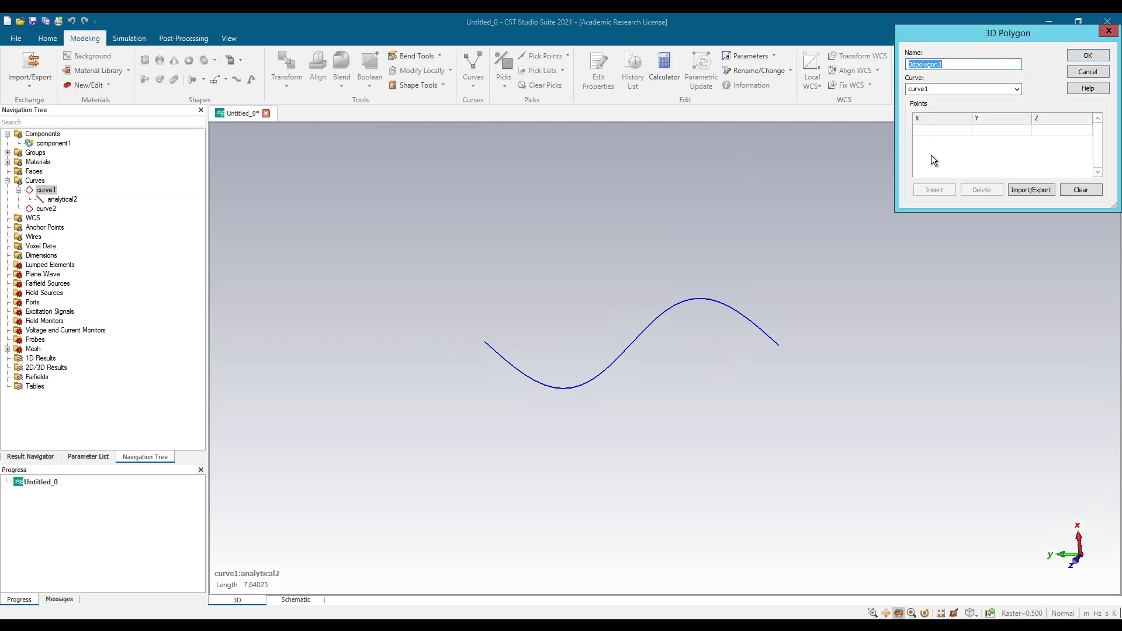
left_click(951, 132)
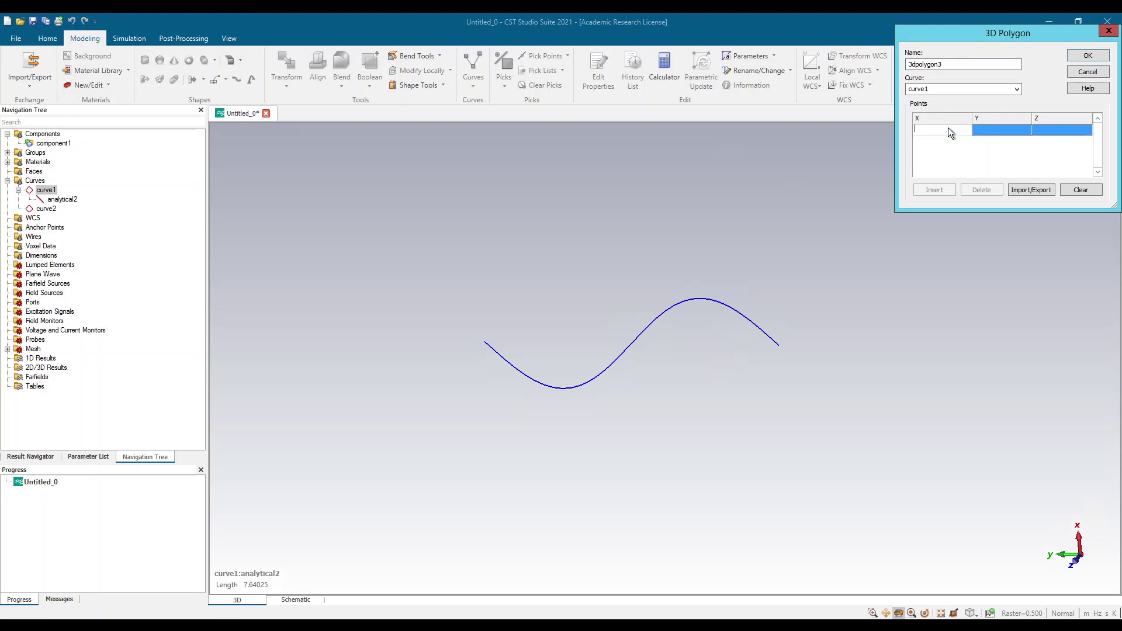
type("0")
key("Tab")
type("0")
key("Tab")
type("0")
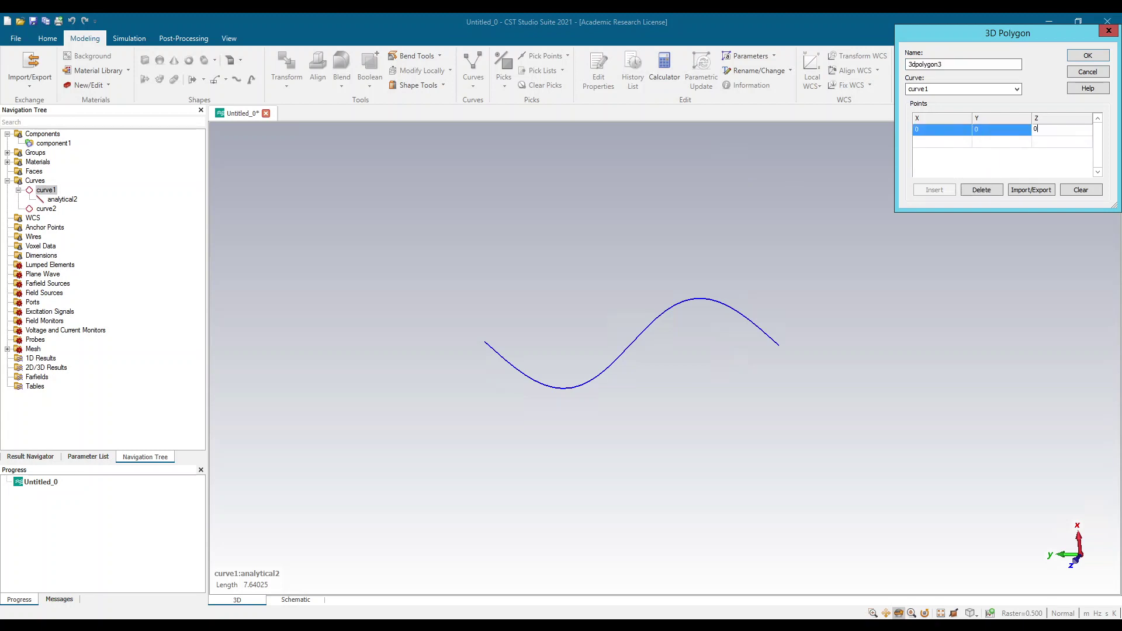
key("Tab")
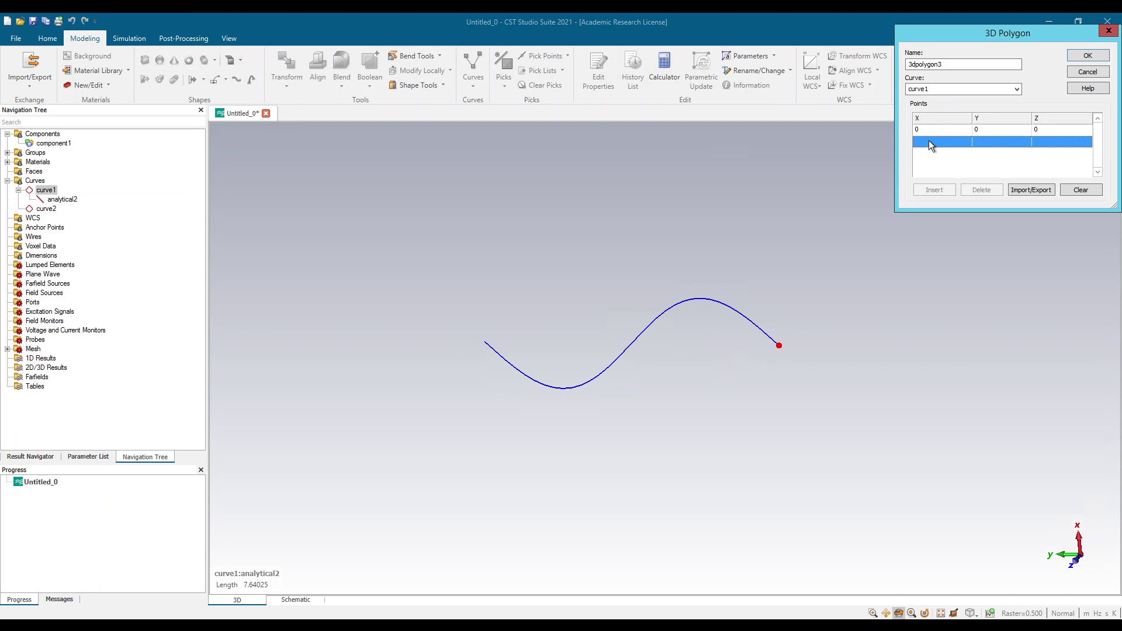
Step: Add a second polygon point at X=0, Y=0, Z=3 and create the 3D polygon in curve1
type("0")
key("Tab")
type("0")
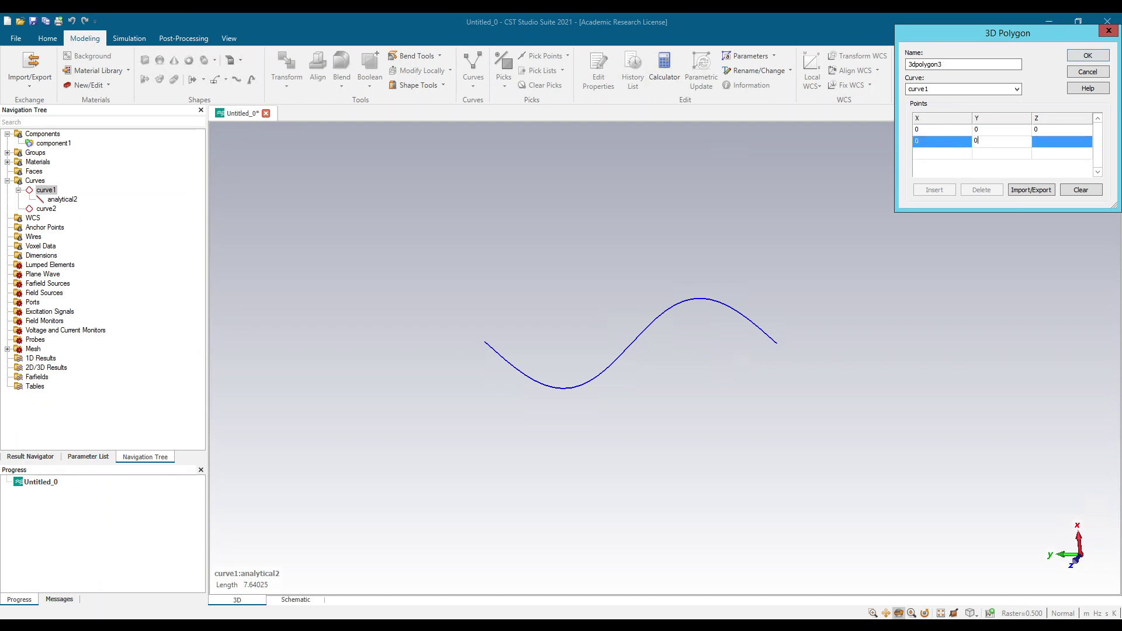
key("Tab")
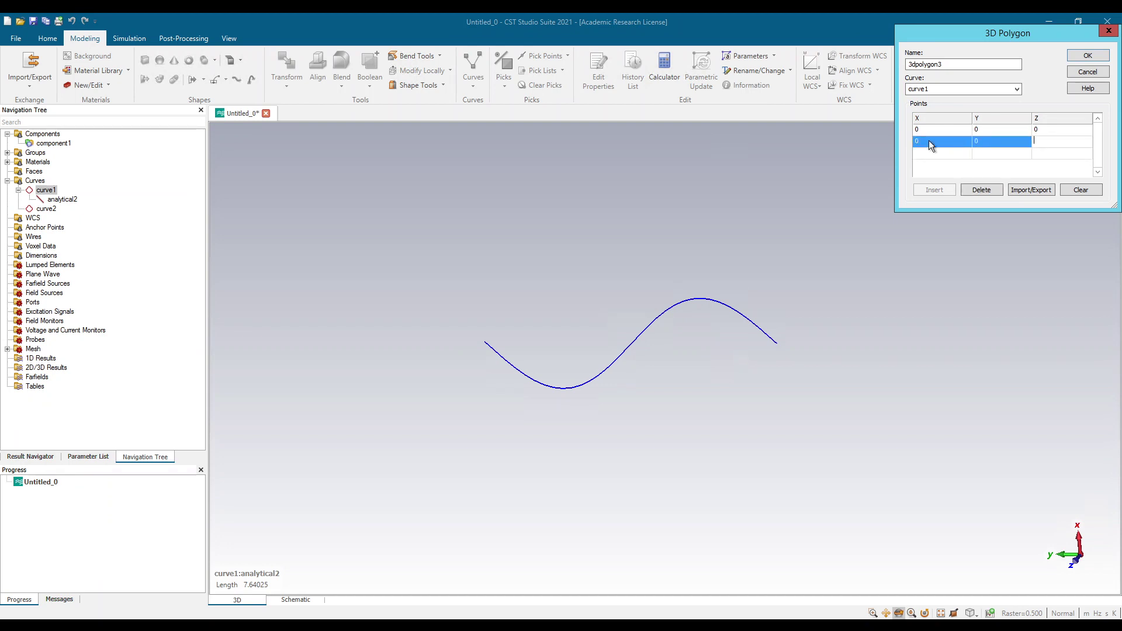
type("3")
left_click(1087, 56)
left_click_drag(791, 396, 773, 445)
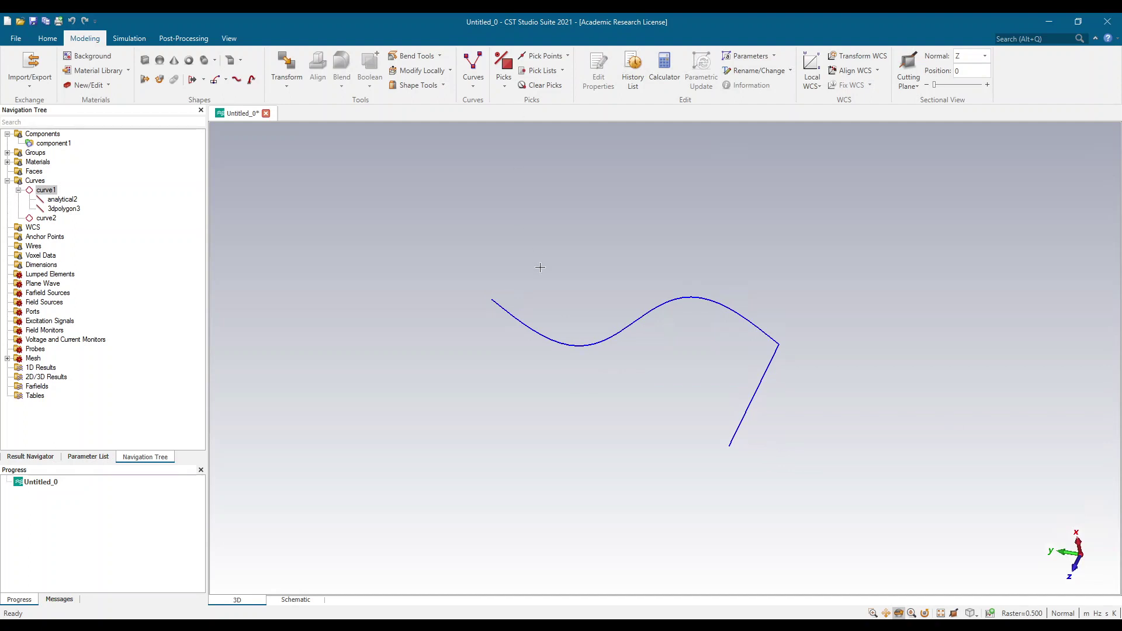
scroll(541, 281, "up", 3)
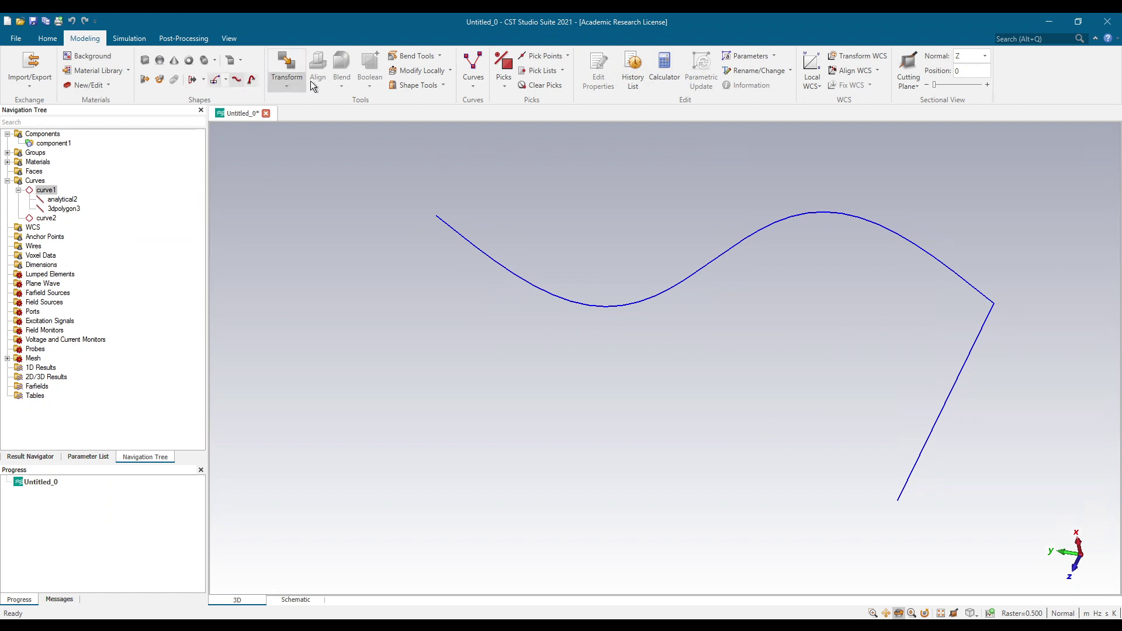
left_click(203, 80)
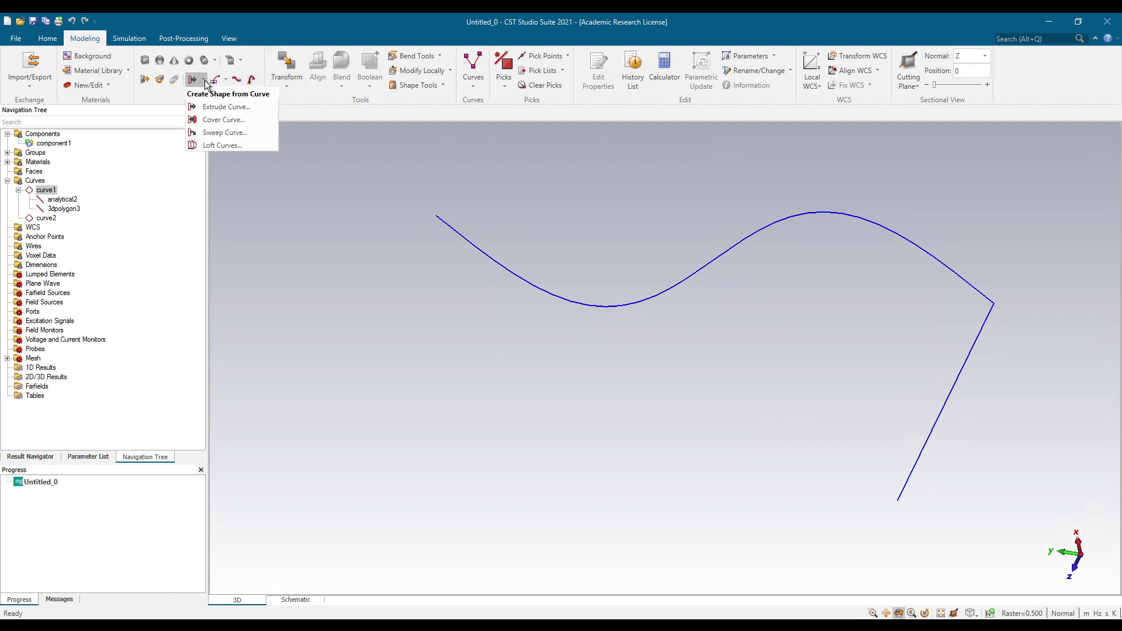
left_click(222, 132)
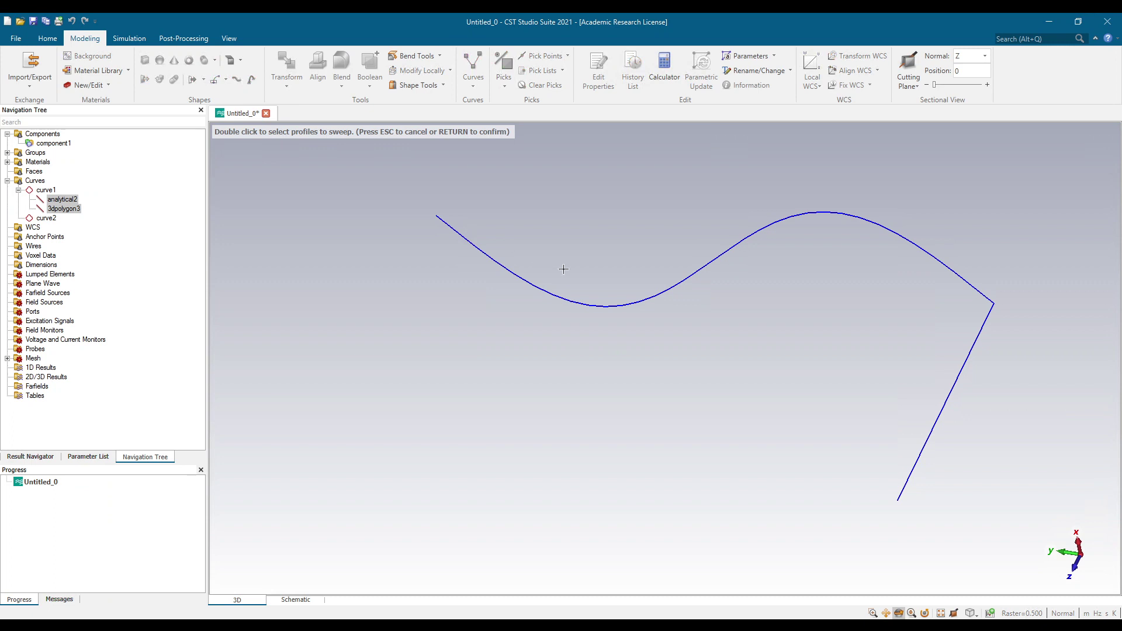
double_click(592, 305)
key("Escape")
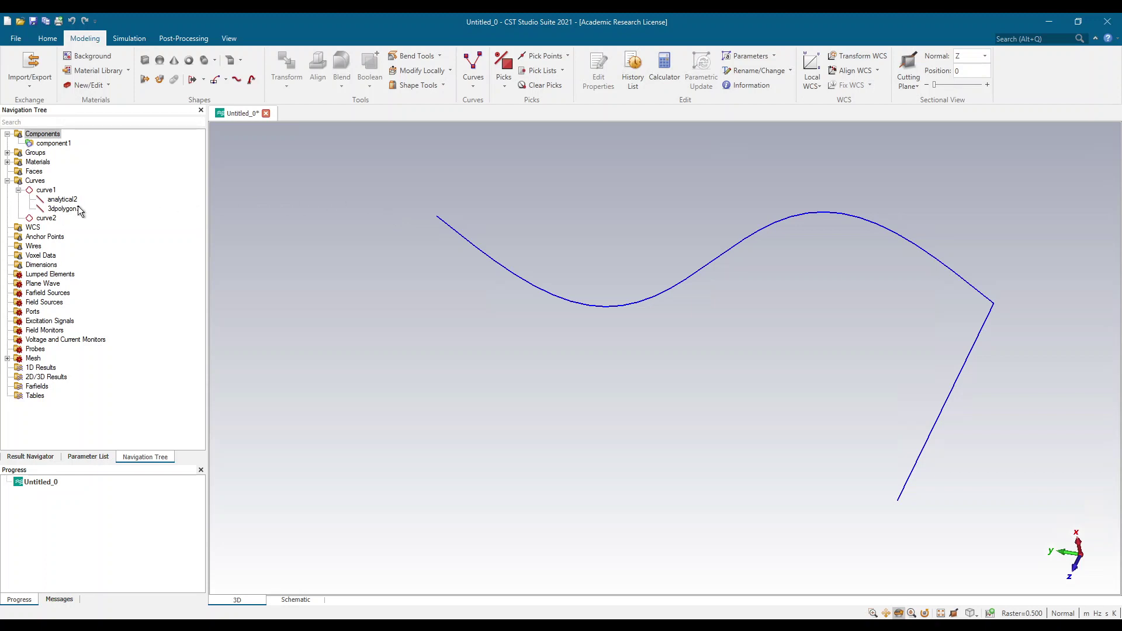
Step: Move the 3dpolygon3 line from curve1 to curve2
left_click(63, 200)
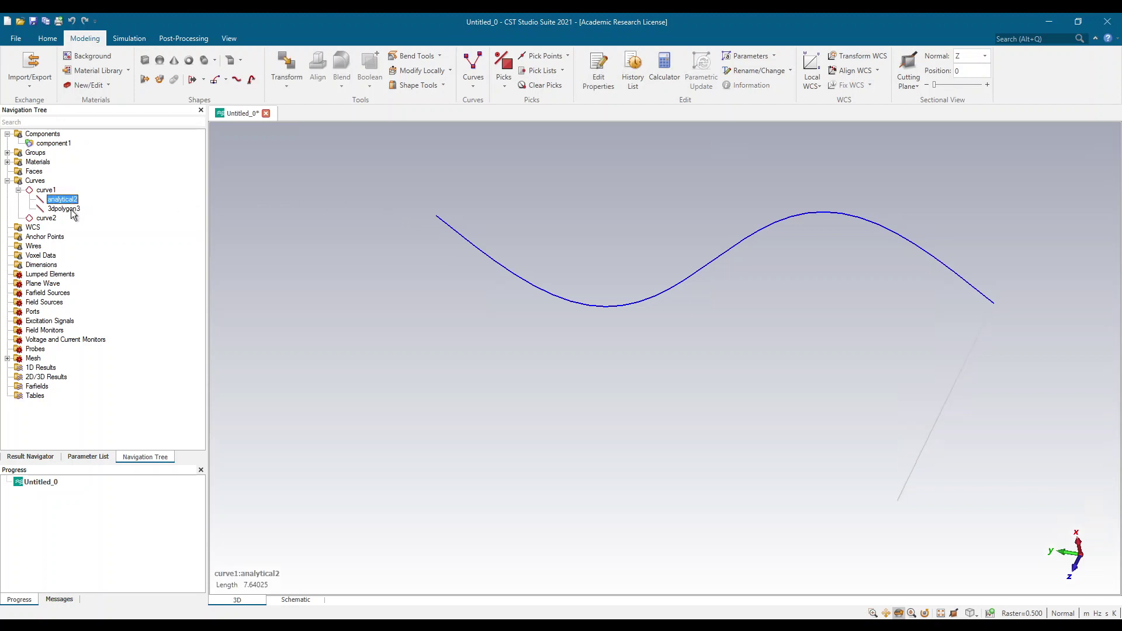
left_click(64, 209)
right_click(73, 214)
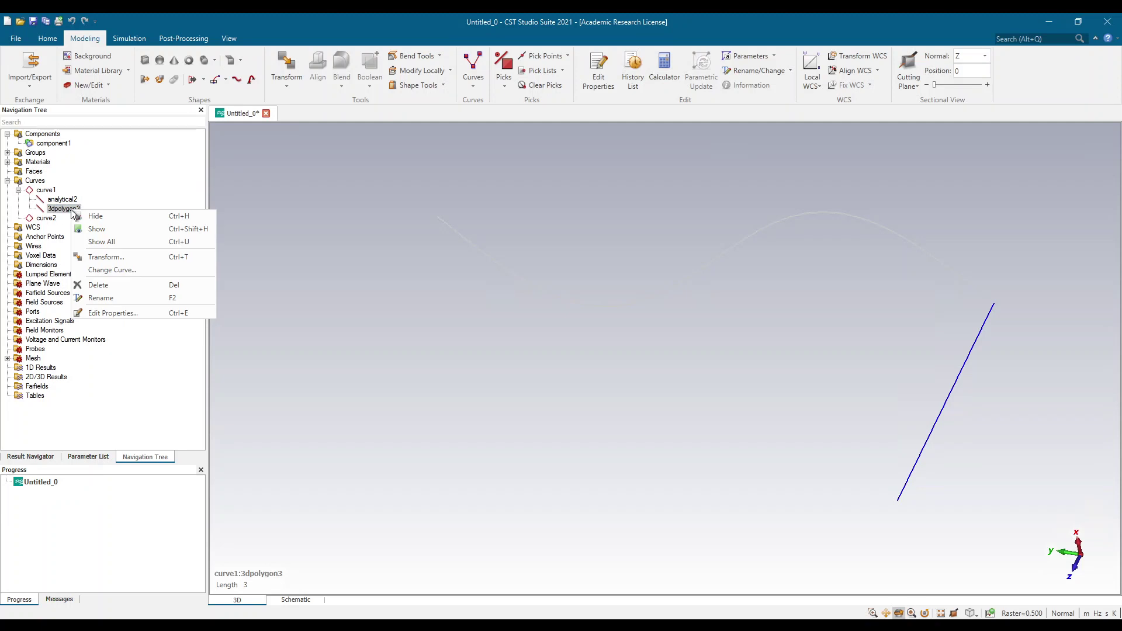
left_click(108, 270)
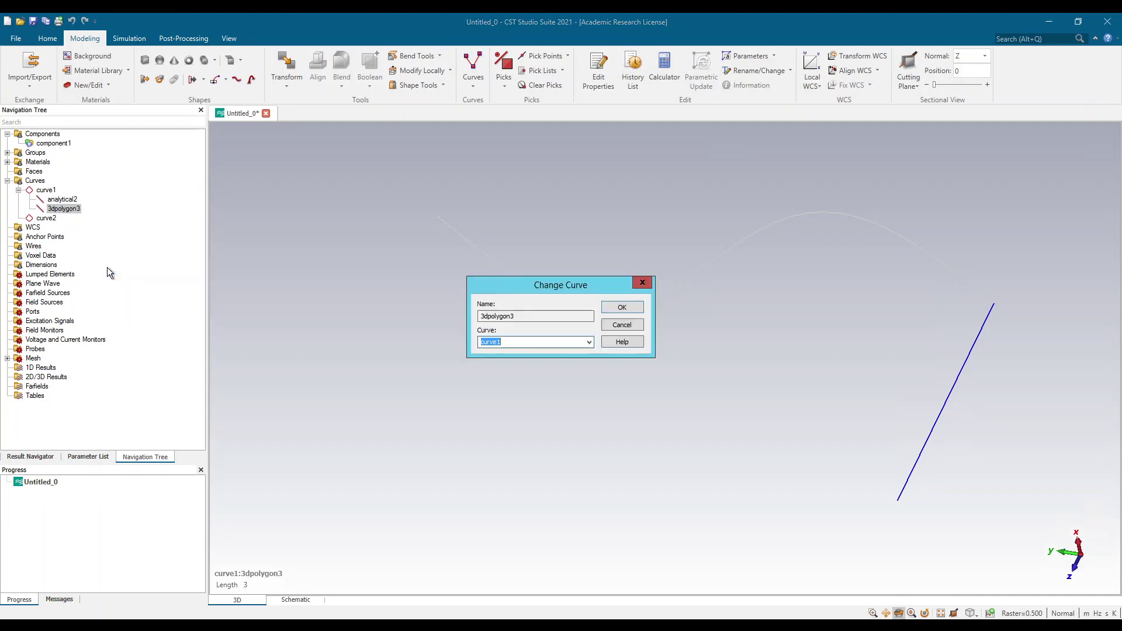
left_click(589, 342)
left_click(584, 368)
left_click(619, 307)
left_click(46, 190)
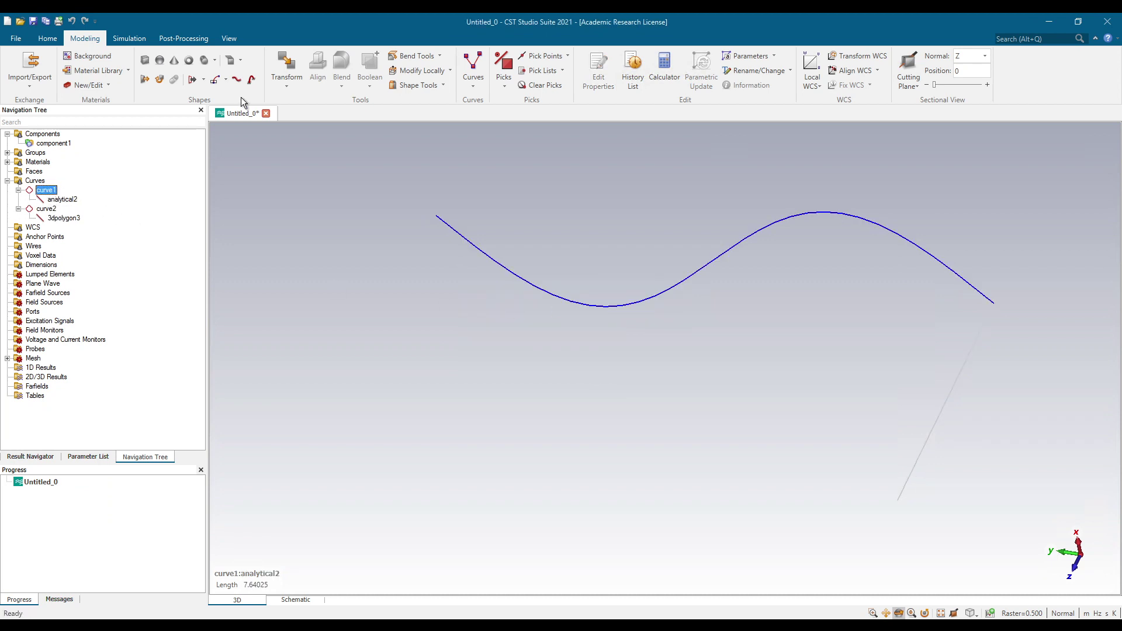
left_click(204, 81)
left_click(226, 119)
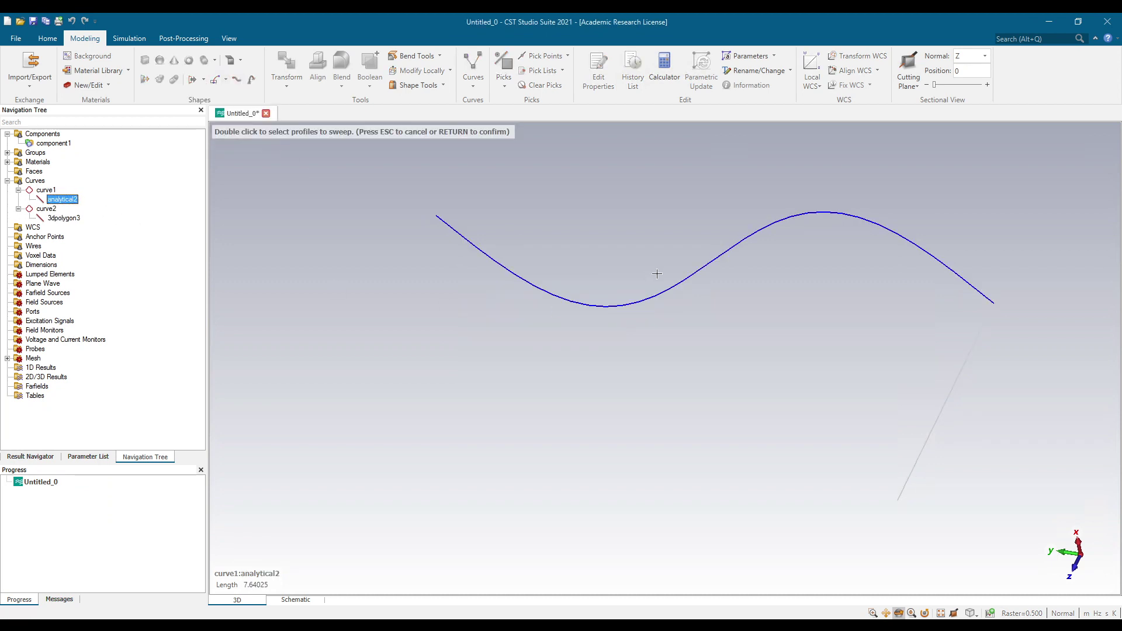
double_click(656, 294)
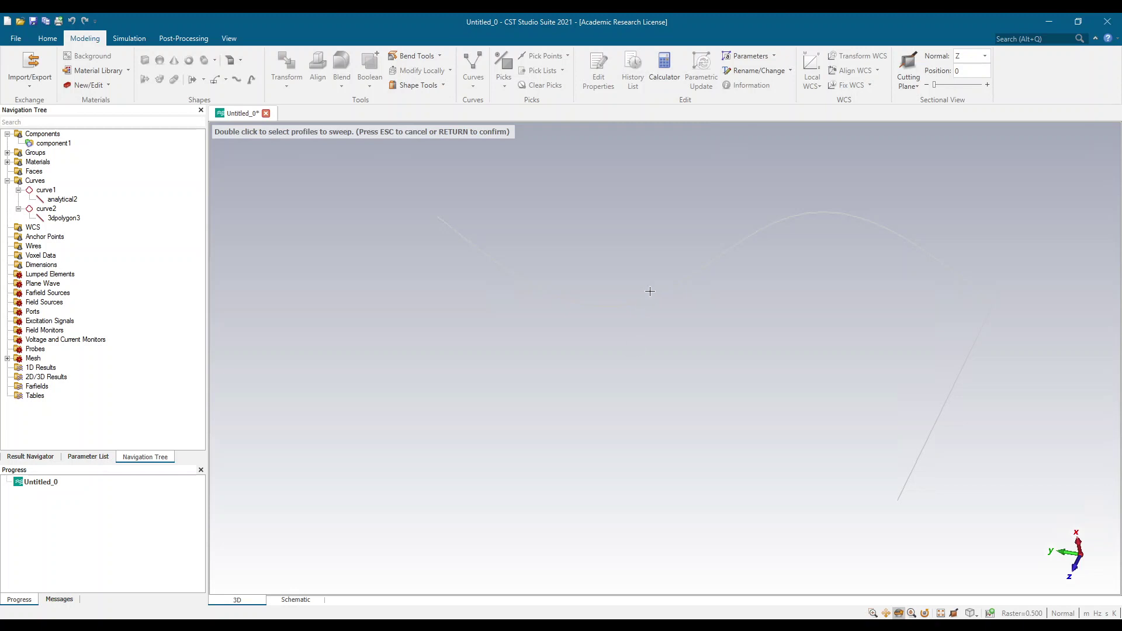
left_click(938, 417)
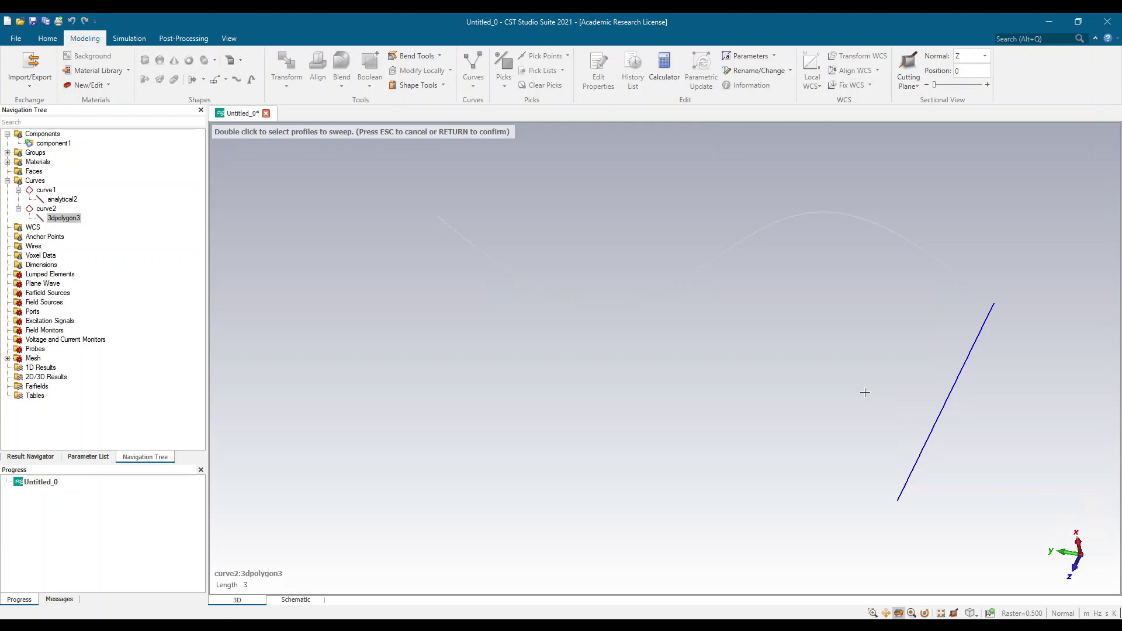
key("Escape")
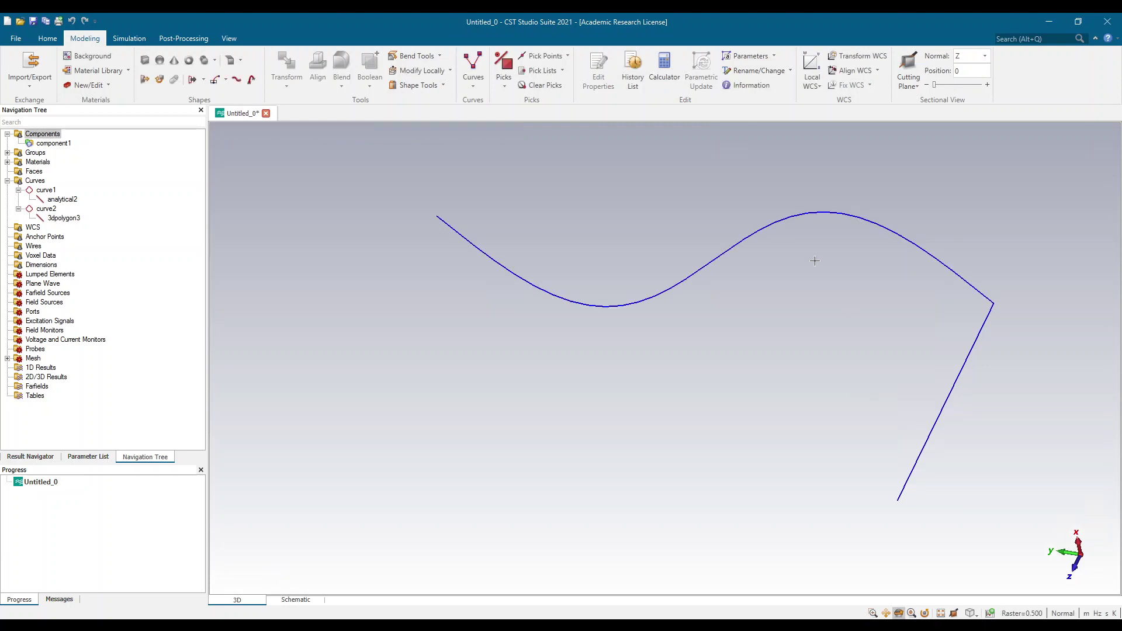
Step: Sweep the analytical2 profile along the 3dpolygon3 path into a PEC sheet in component1, deleting the profile and path curves
left_click(207, 81)
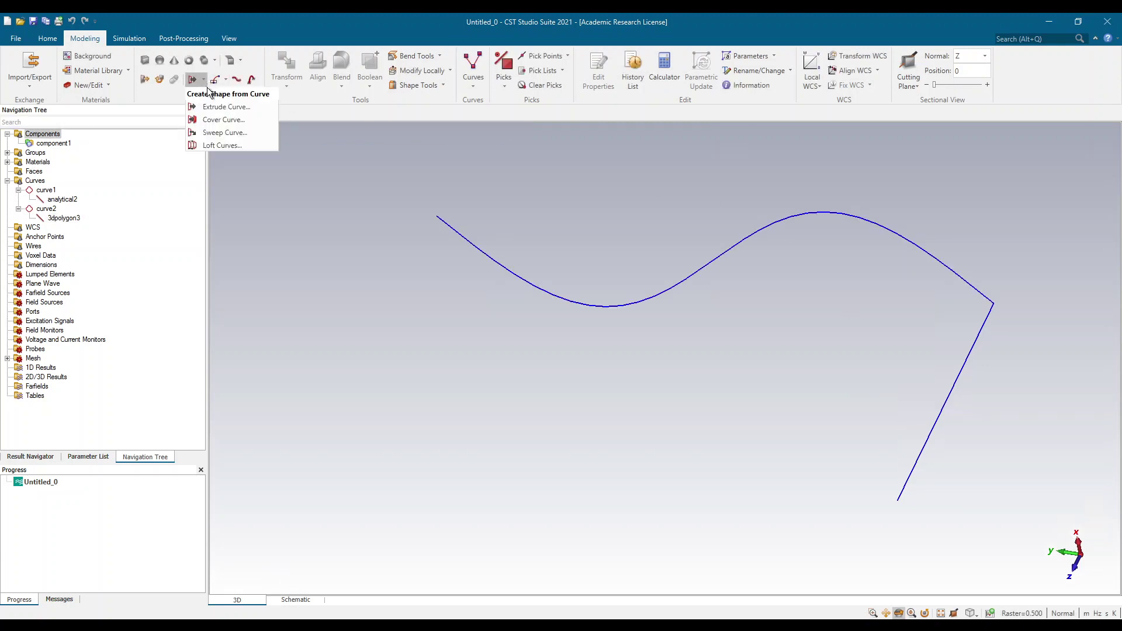
left_click(233, 132)
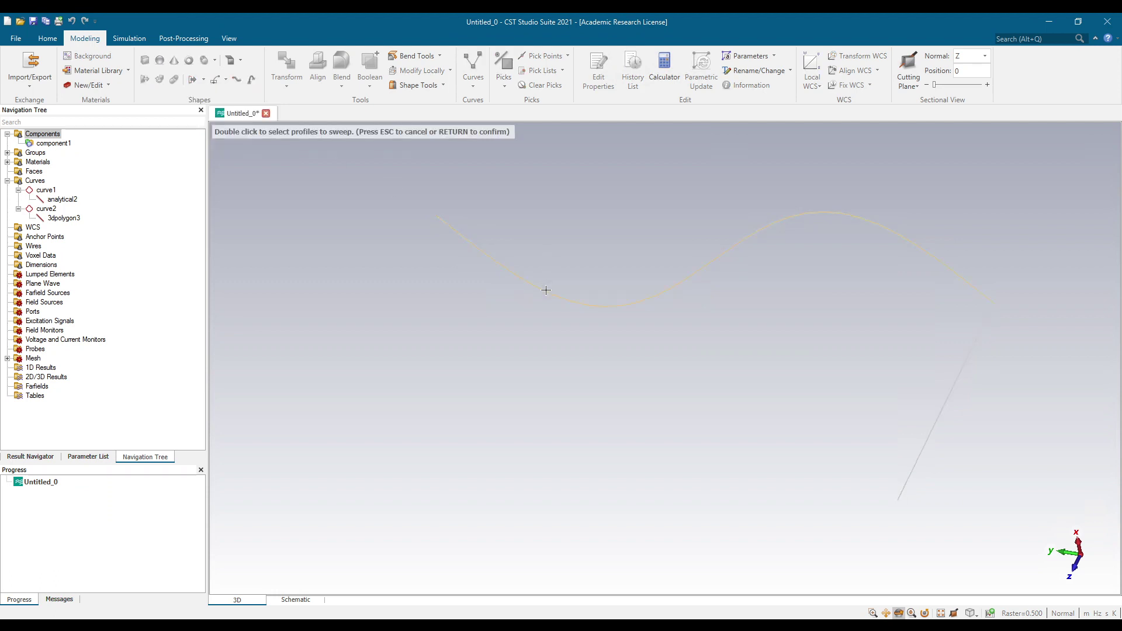
double_click(546, 290)
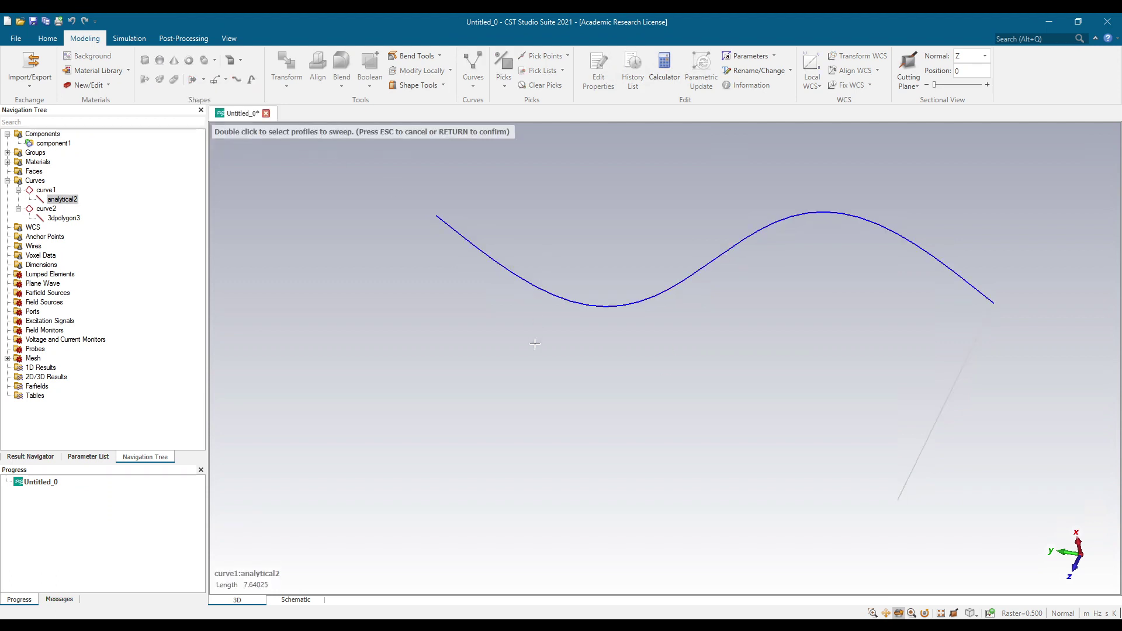
key("Return")
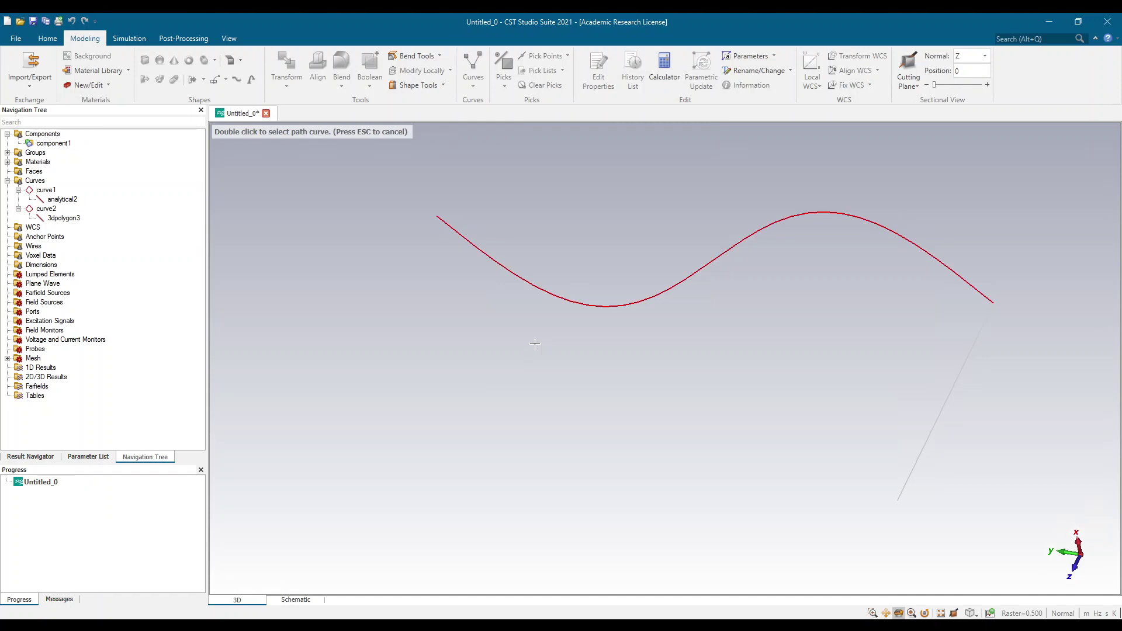
double_click(931, 432)
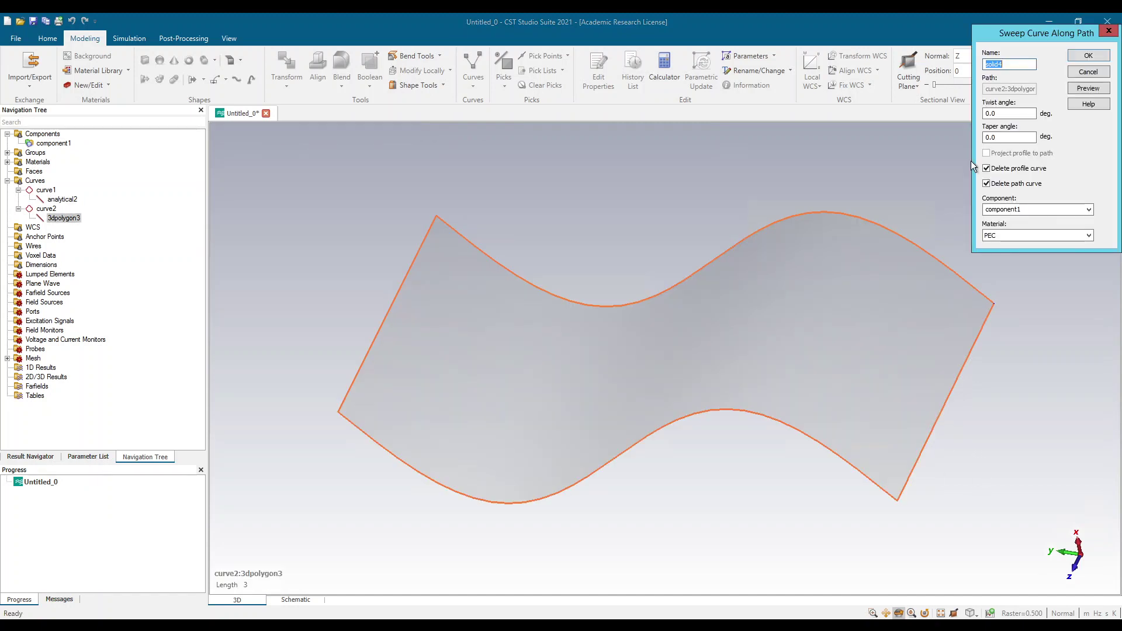
left_click(1079, 55)
Step: Pick the lower wavy edge of the swept sheet and convert it to a curve named edges2 in curve2
mouse_move(994, 441)
left_mouse_down()
mouse_move(951, 373)
mouse_move(984, 362)
mouse_move(984, 376)
mouse_move(920, 373)
mouse_move(967, 406)
mouse_move(972, 387)
mouse_move(961, 421)
mouse_move(973, 425)
left_mouse_up()
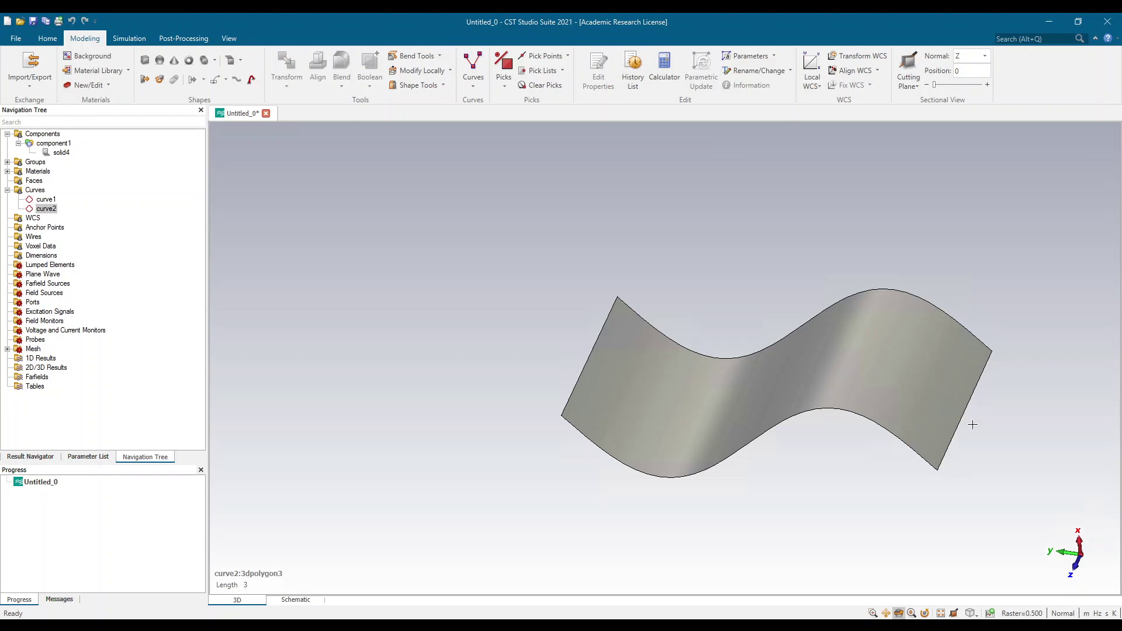
scroll(973, 425, "up", 3)
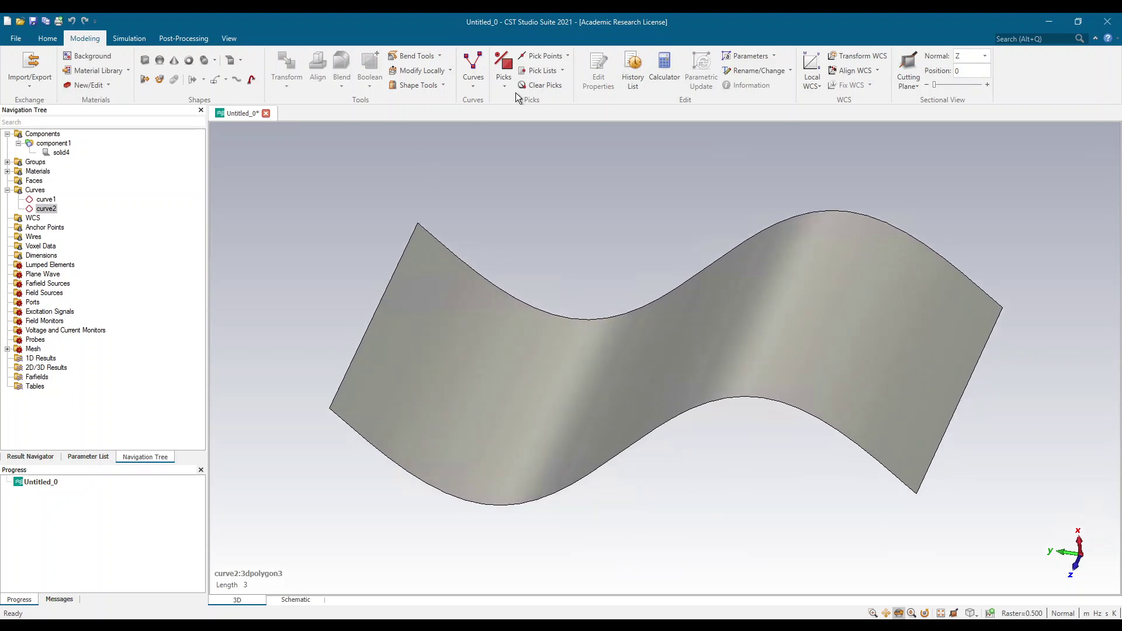
left_click(504, 66)
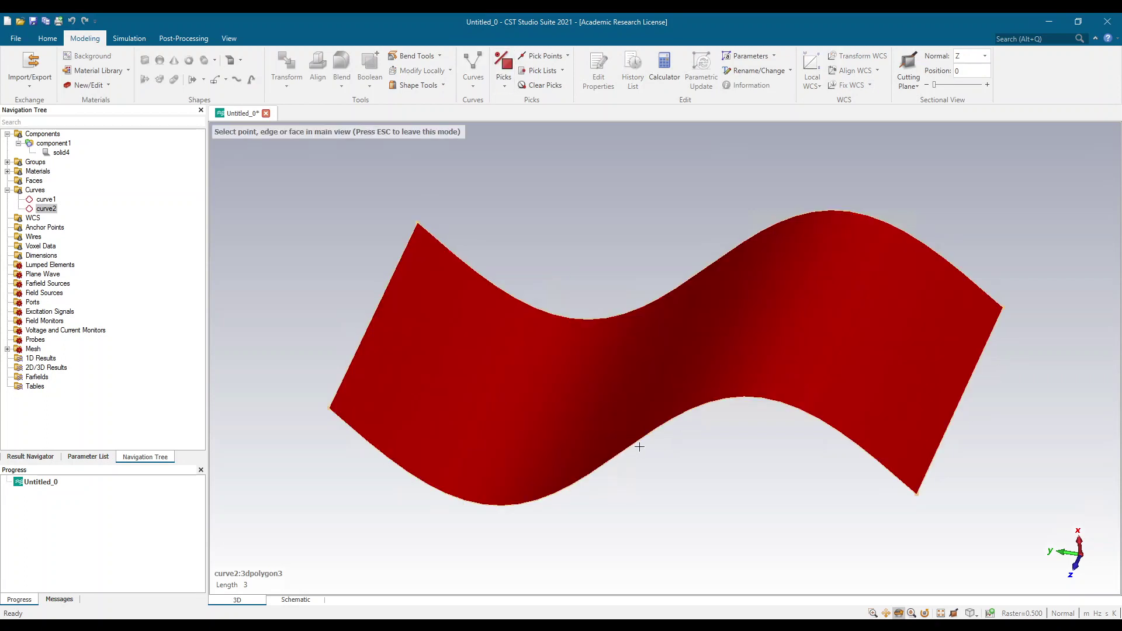
left_click(630, 446)
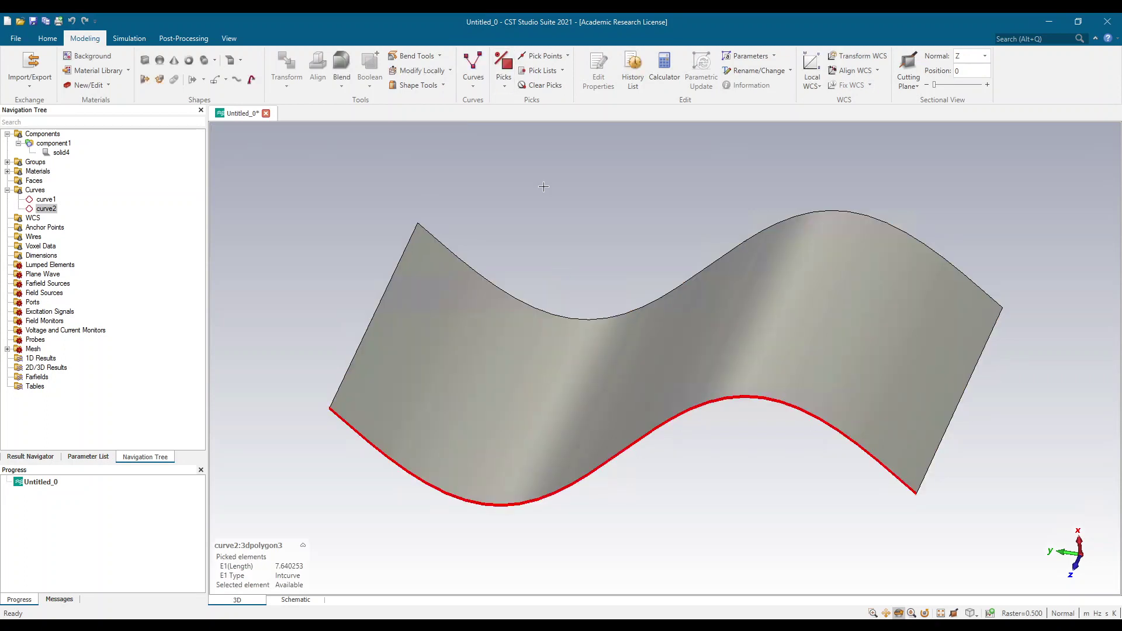
left_click(476, 87)
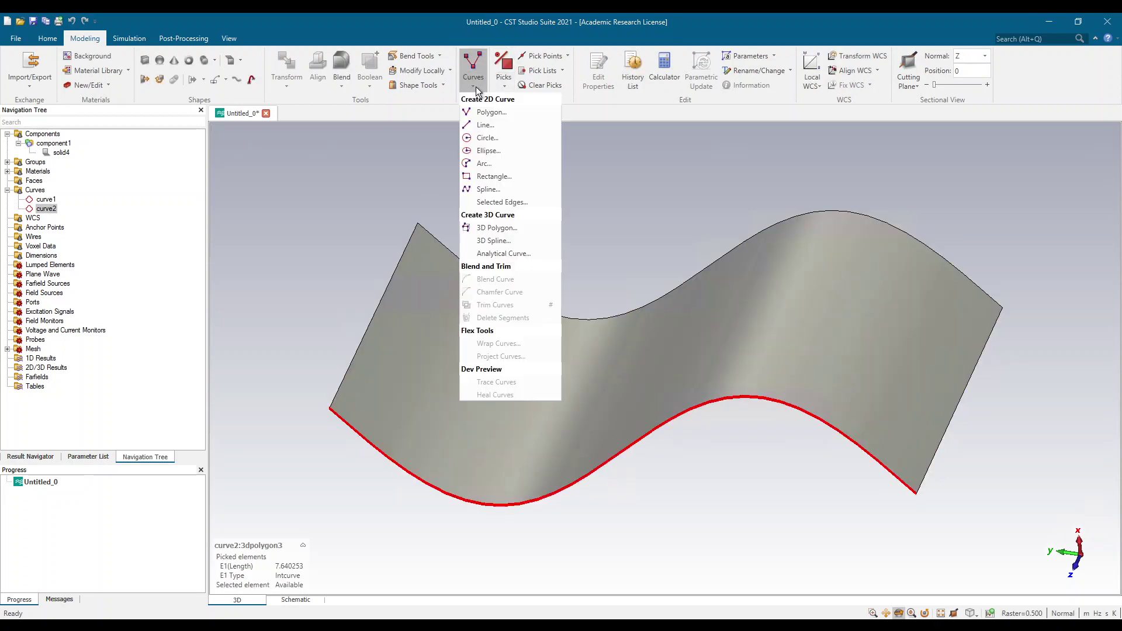
left_click(507, 203)
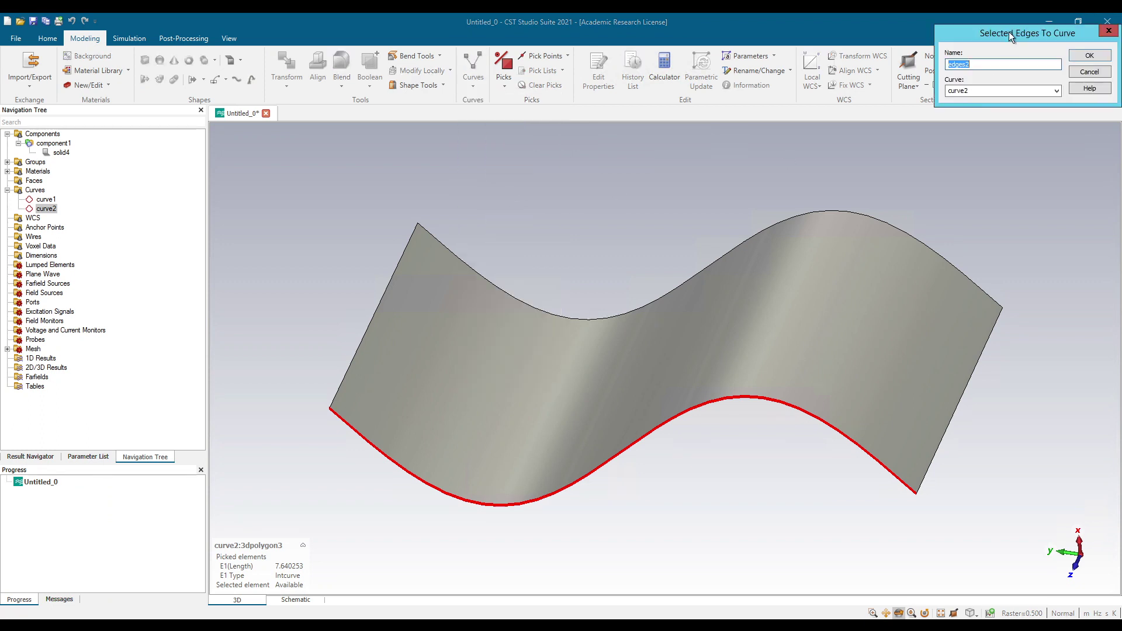
left_click(1079, 60)
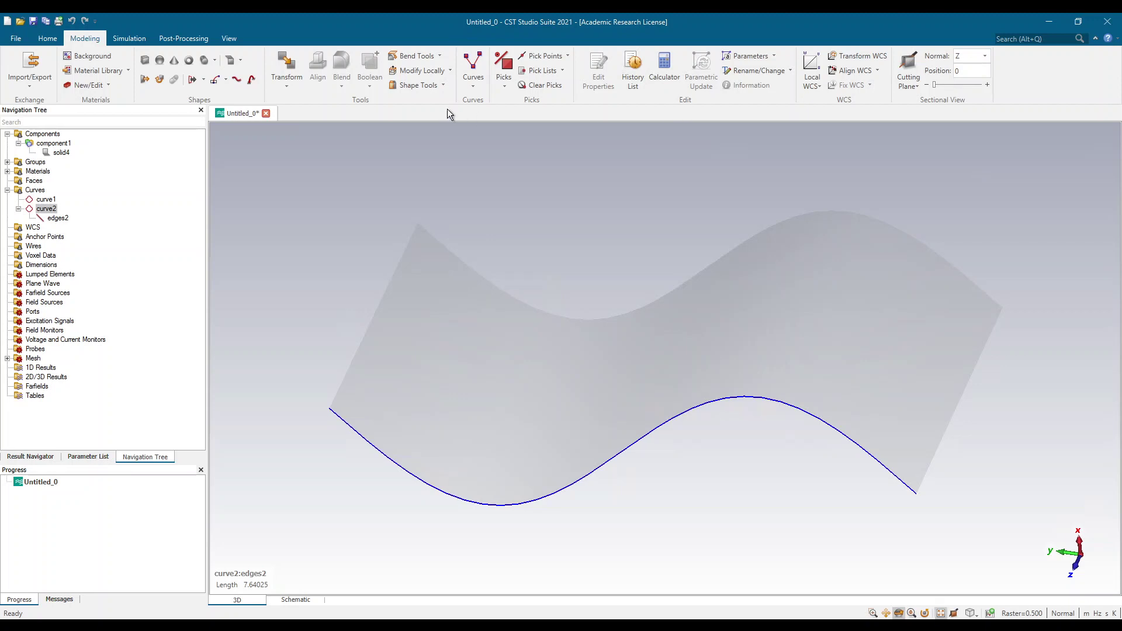
Step: Create a flat PEC brick in component1 with Xmin and Xmax at -3, Y from 0 to 2*pi, and Z from 0 to 3
scroll(527, 237, "down", 3)
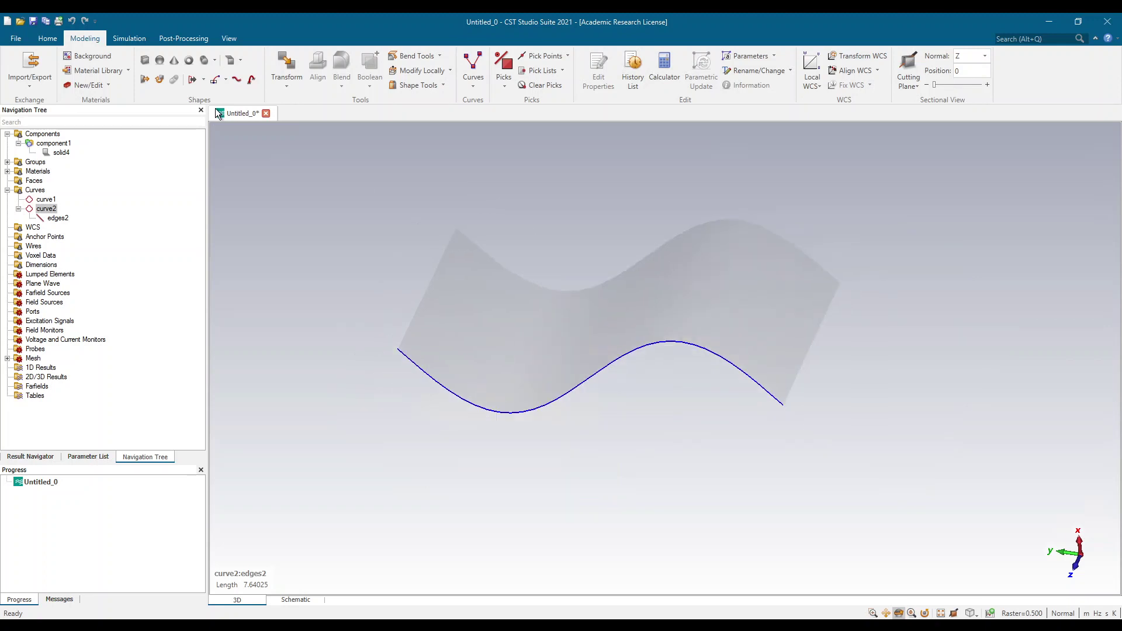
left_click(146, 60)
key("Escape")
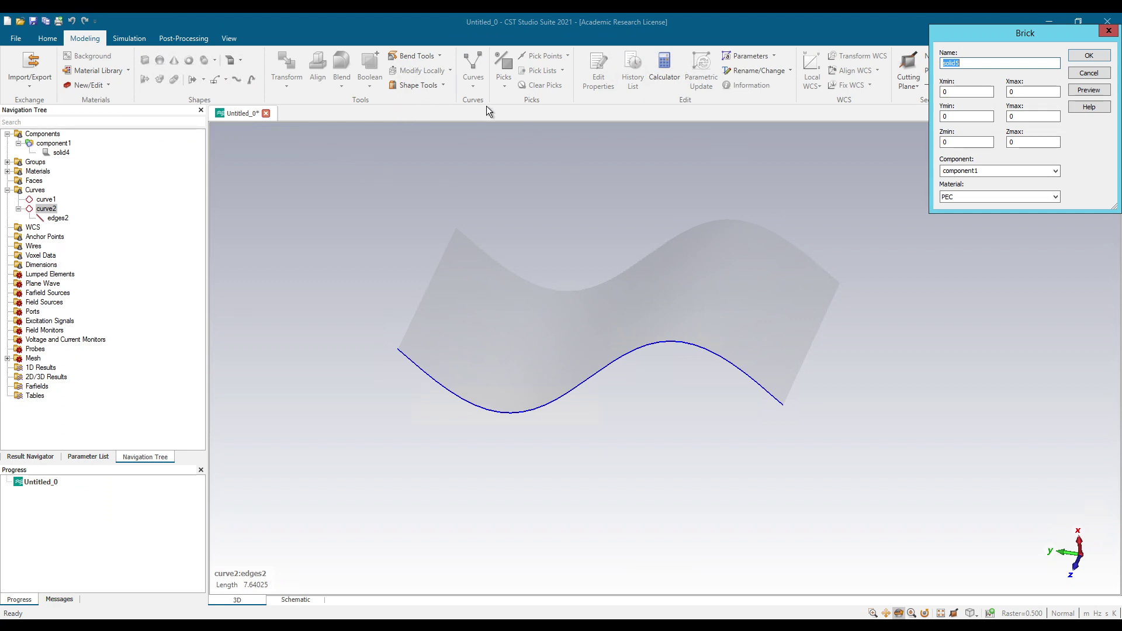
left_click(953, 94)
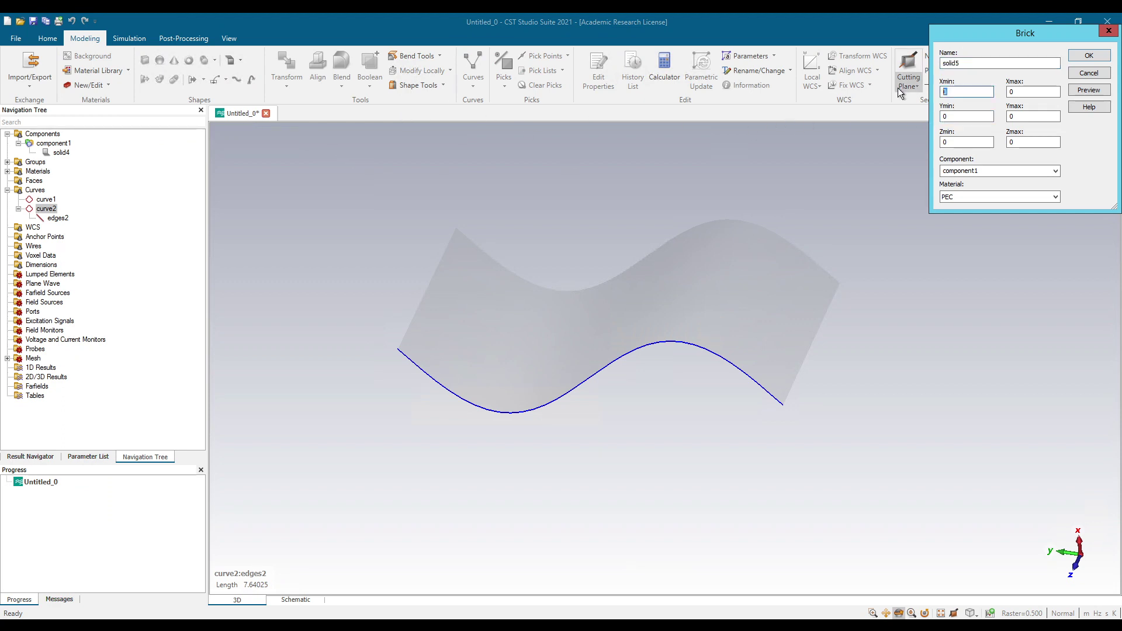
type("-3")
key("Tab")
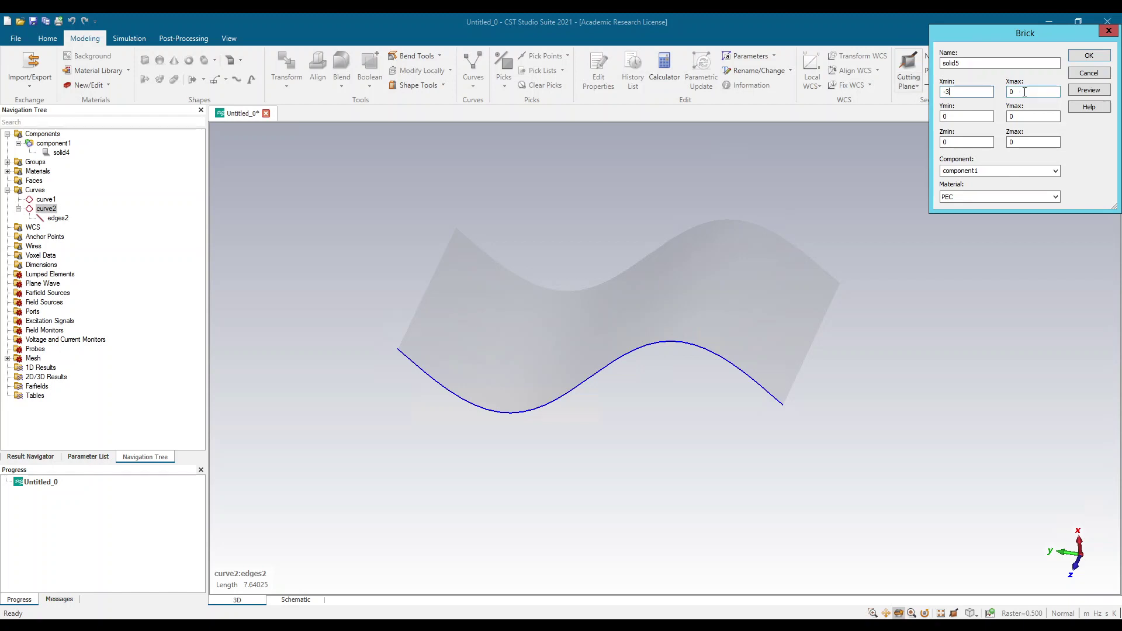
type("-3")
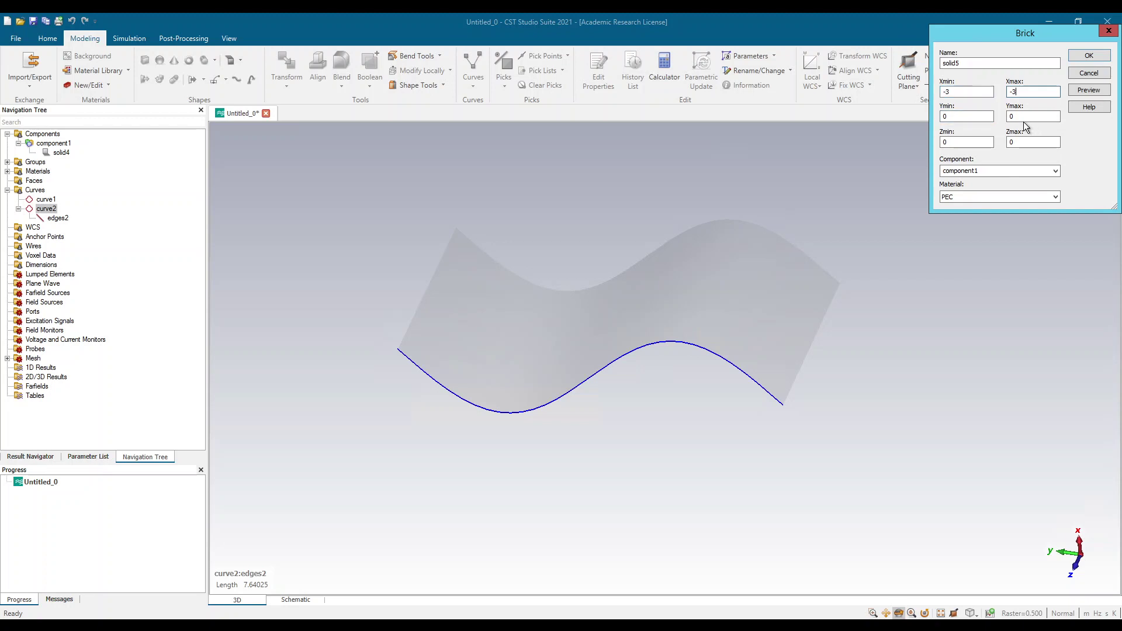
key("Tab")
type("2*pi")
key("Tab")
type("3")
left_click(1104, 90)
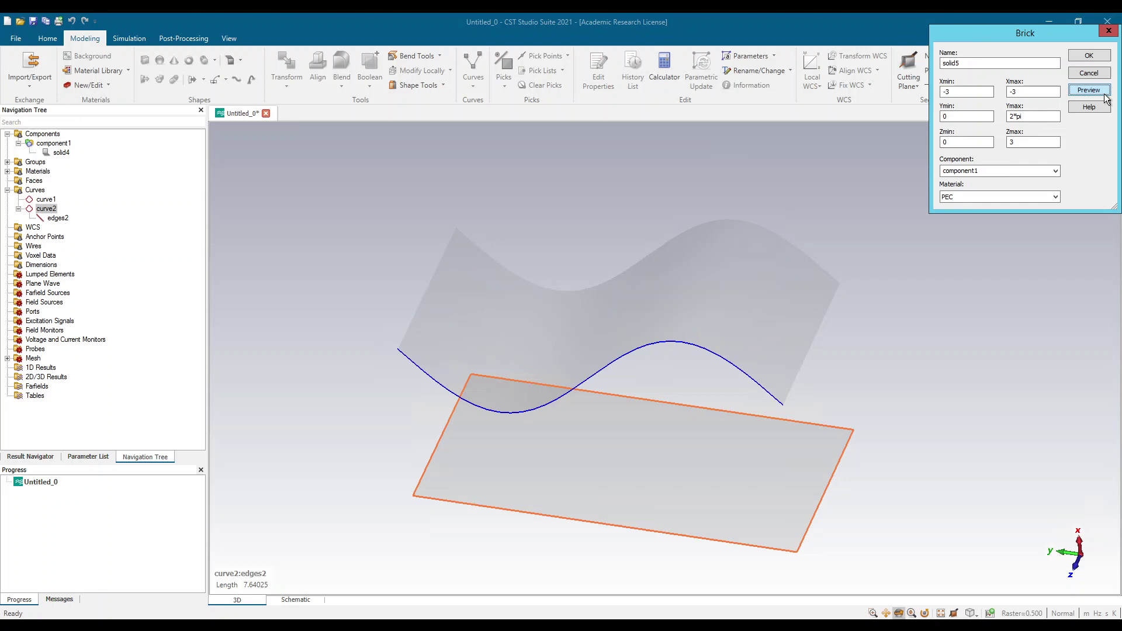
left_click(1091, 56)
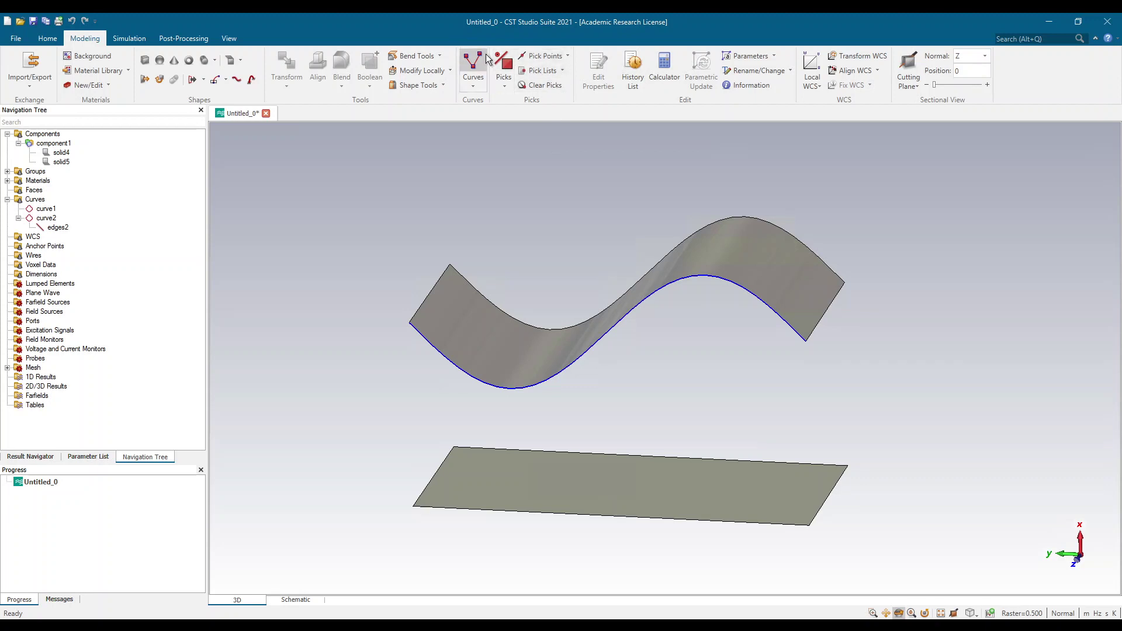
Step: Pick the flat sheet's long edge directly below the wavy edges2 curve and convert it to a curve named edges3 in curve2
left_click(503, 62)
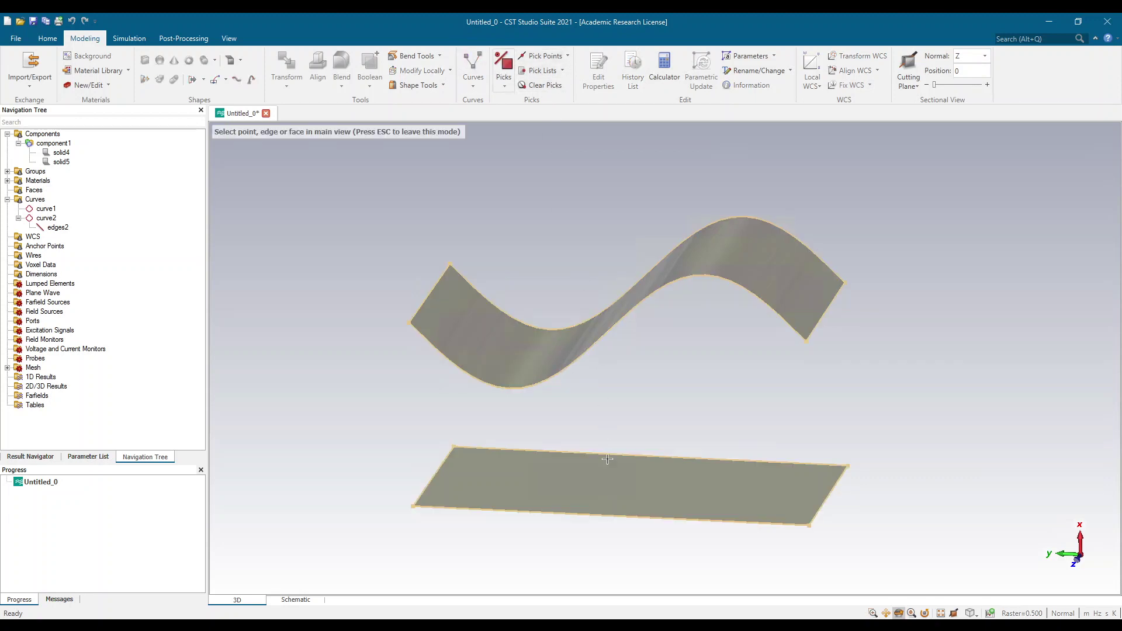
left_click(613, 517)
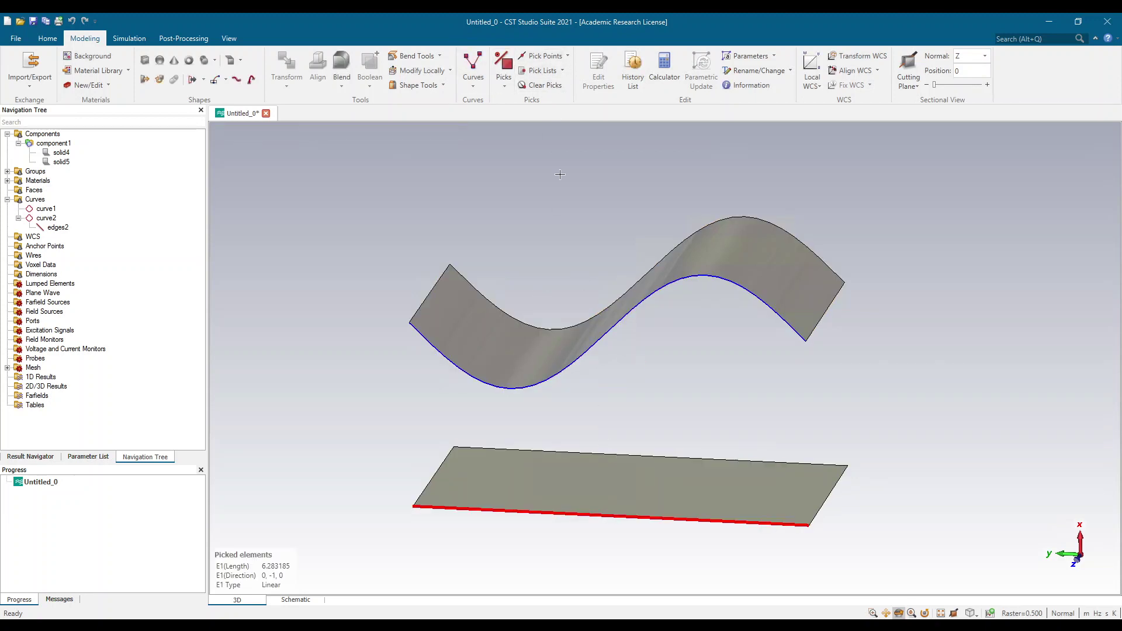
left_click(472, 76)
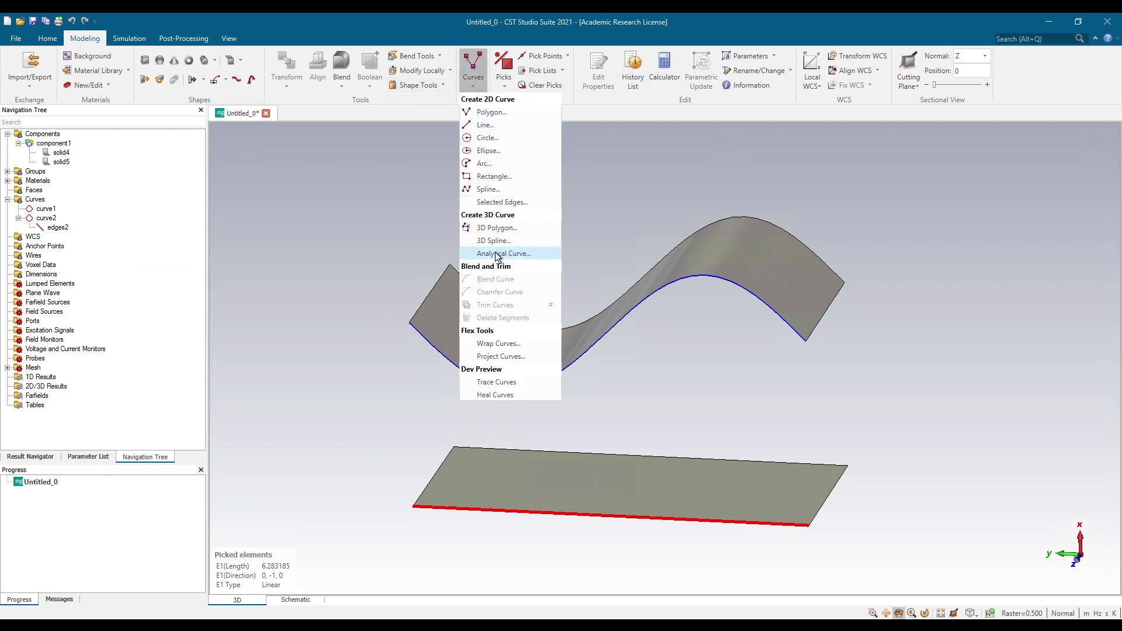
left_click(498, 202)
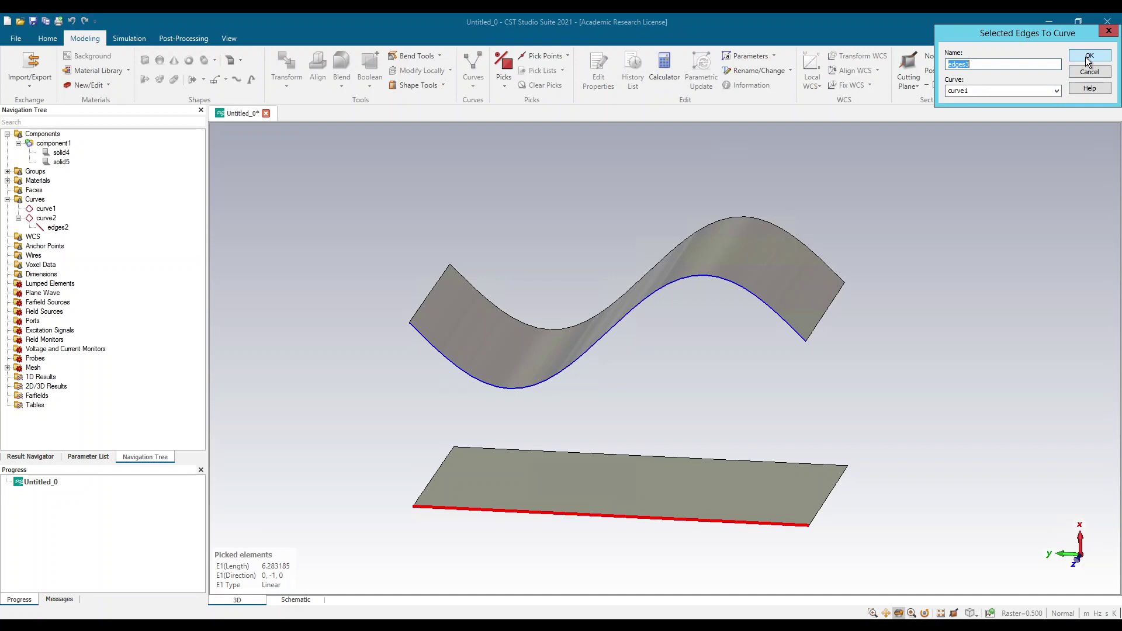
left_click(1056, 90)
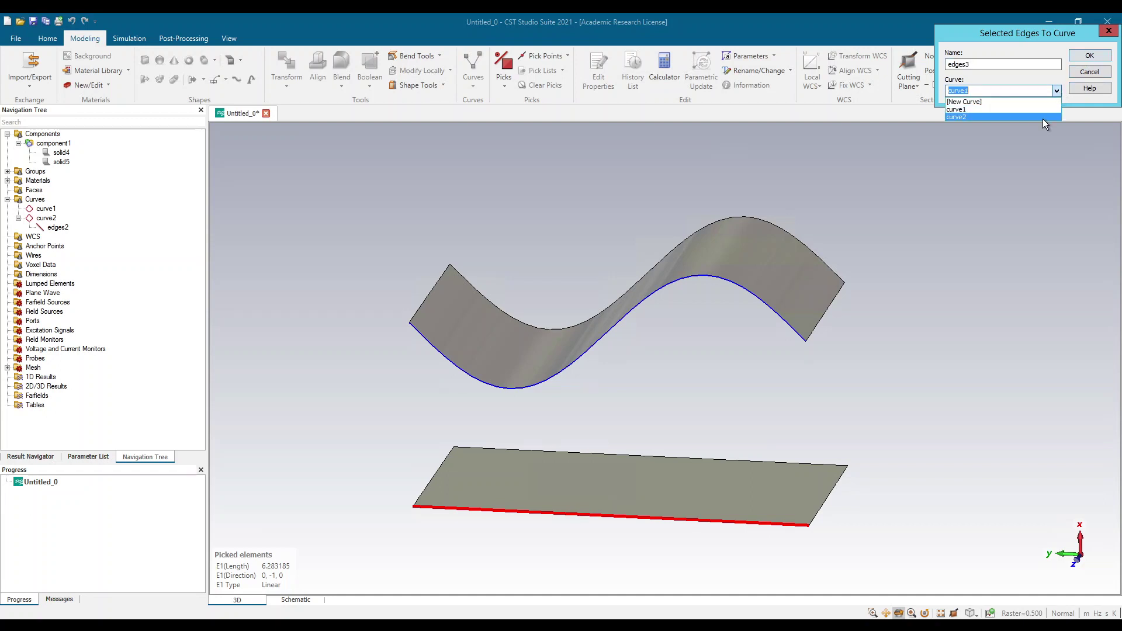
left_click(1049, 109)
left_click(1090, 56)
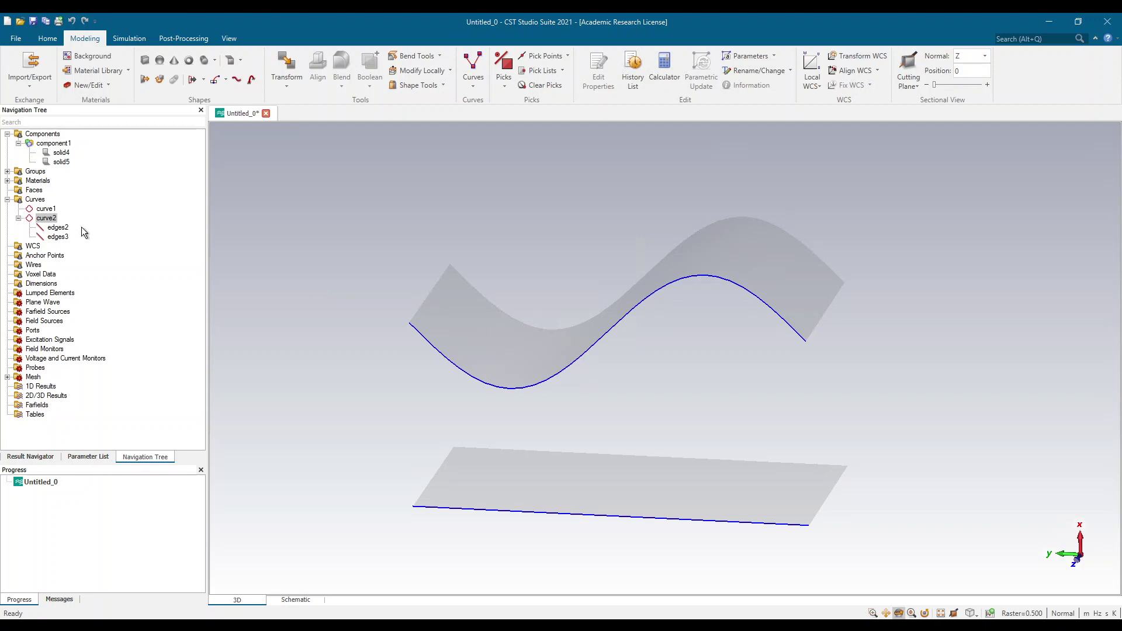
Step: Loft the wavy edges2 curve to the straight edges3 curve as a PEC wall in component1, minimizing twist and deleting the curves
left_click(53, 228)
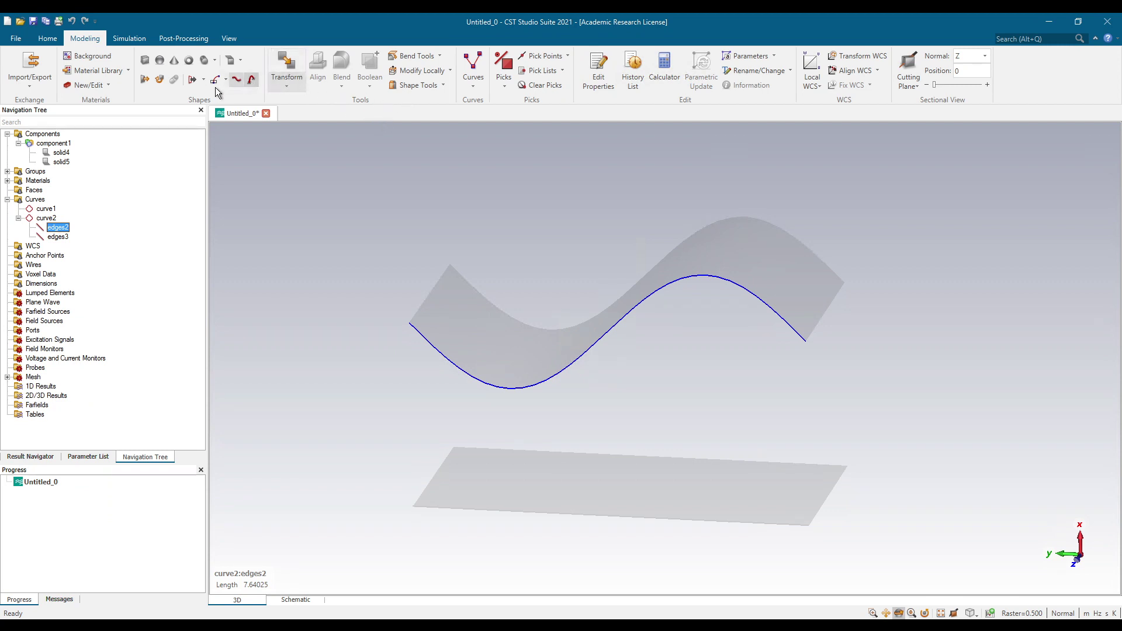
left_click(51, 135)
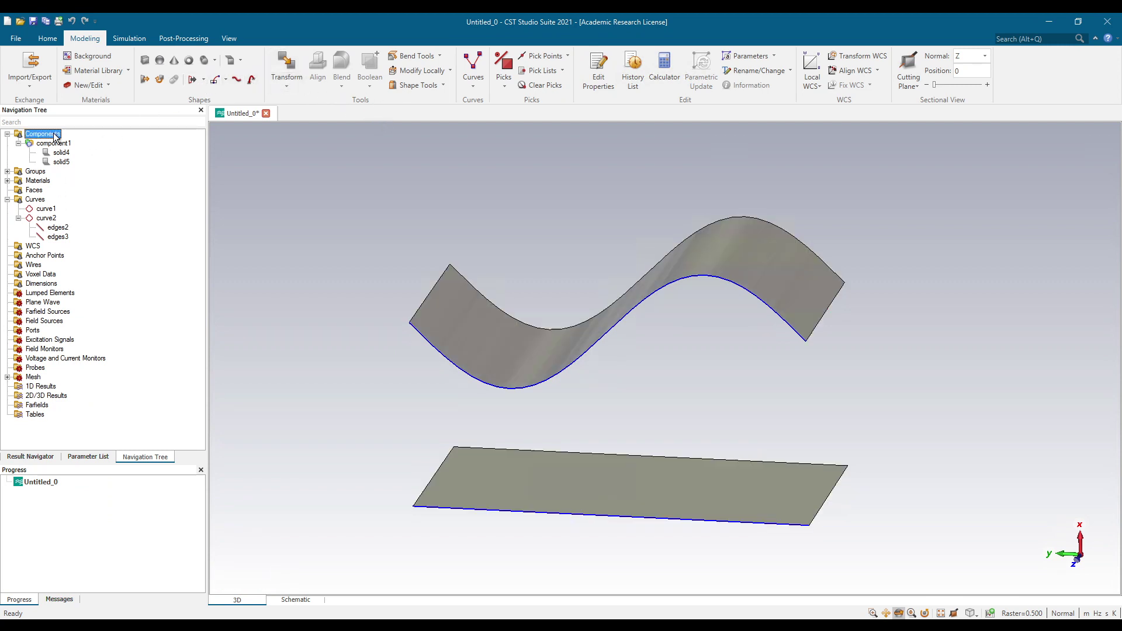
left_click(203, 81)
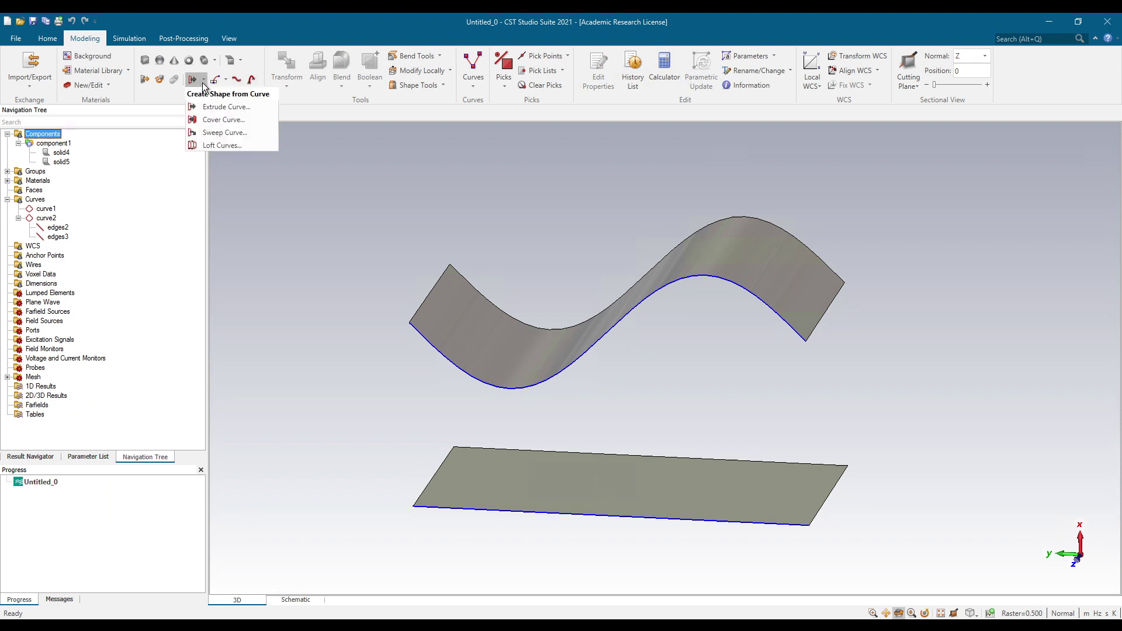
left_click(225, 145)
double_click(557, 371)
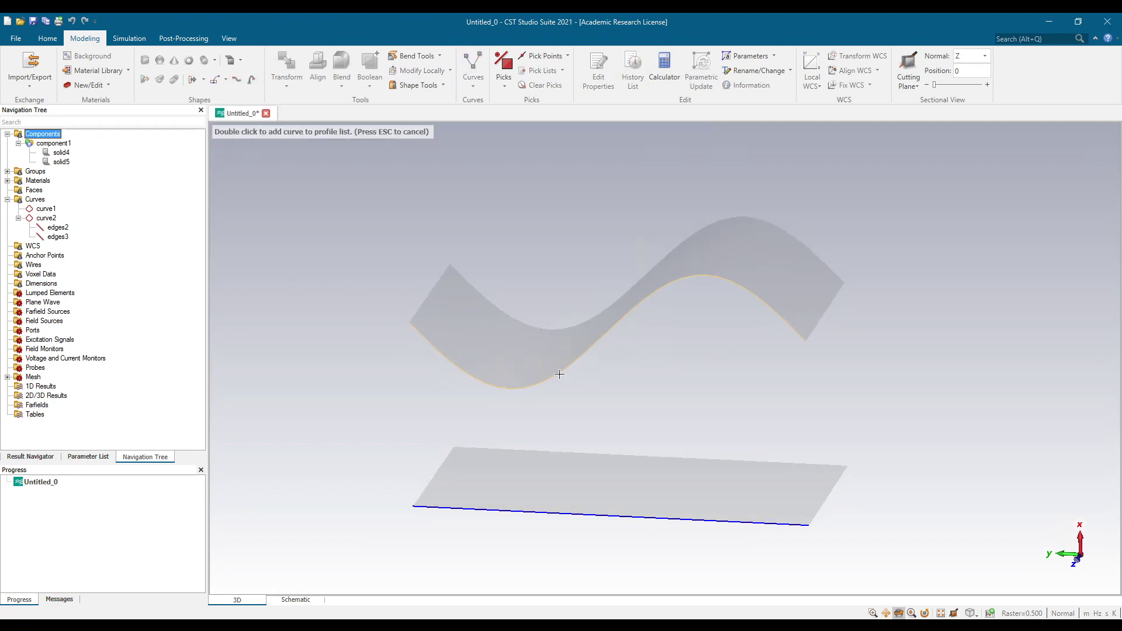
double_click(560, 374)
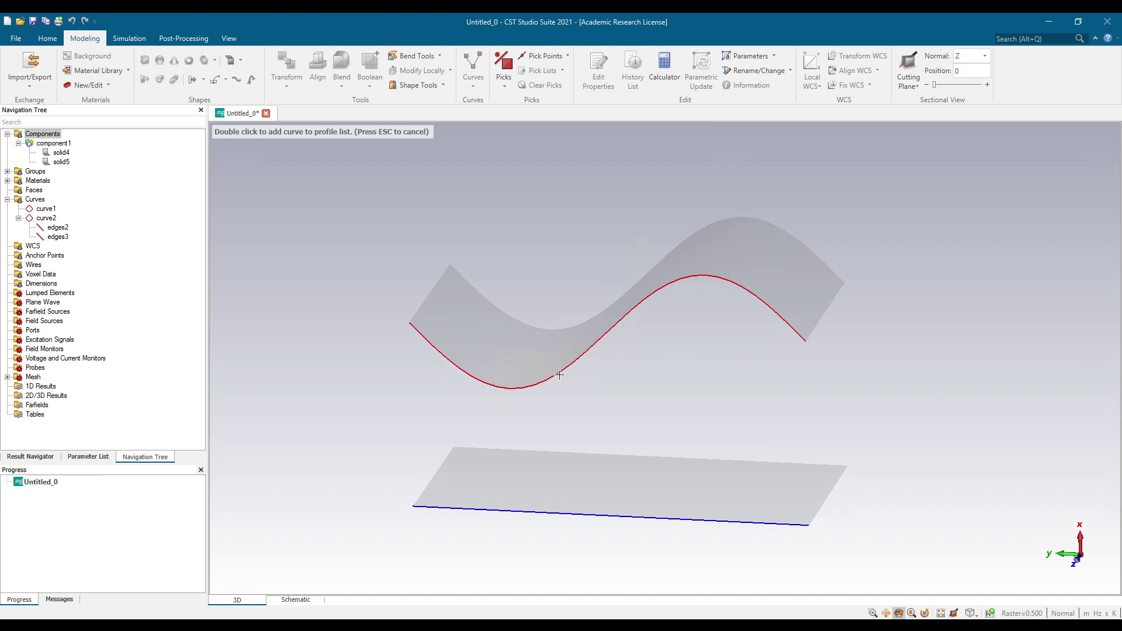
double_click(585, 515)
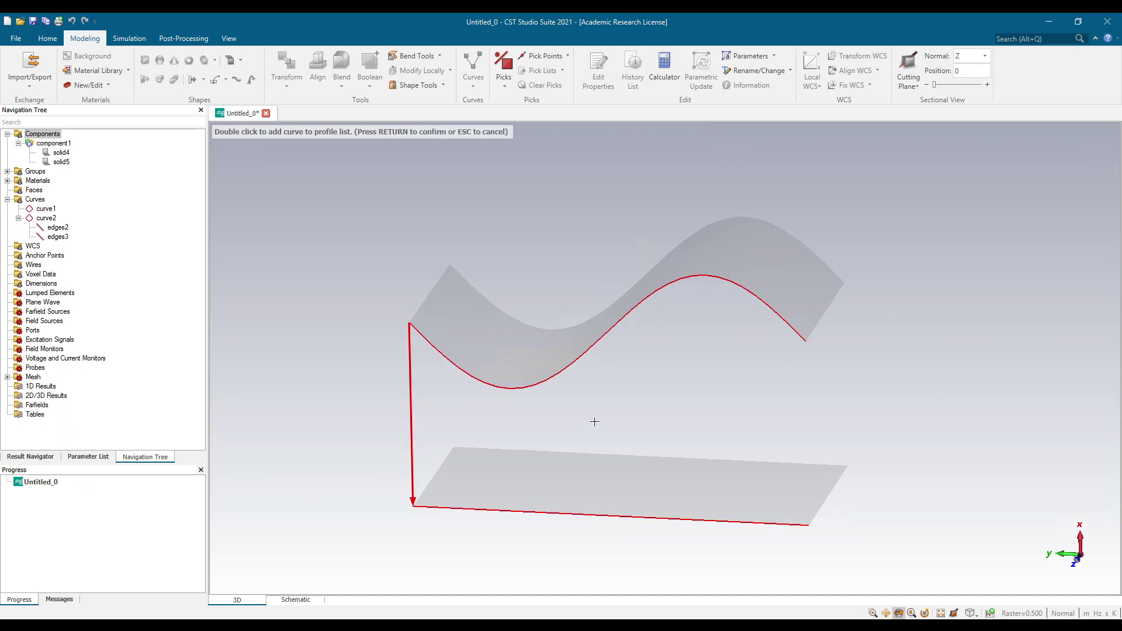
key("Return")
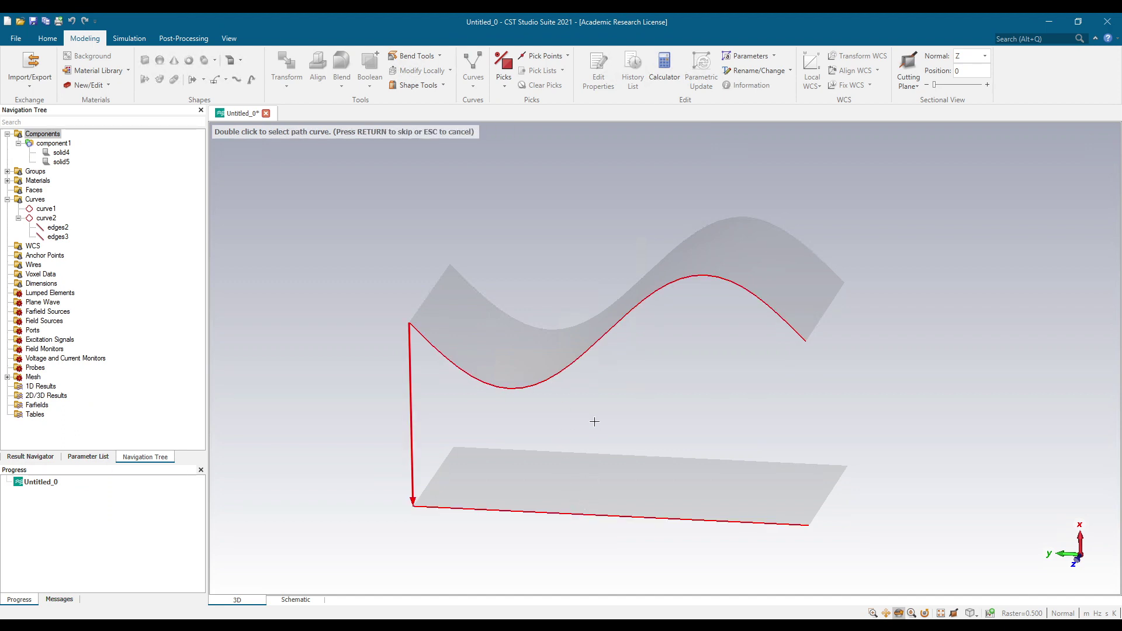
key("Return")
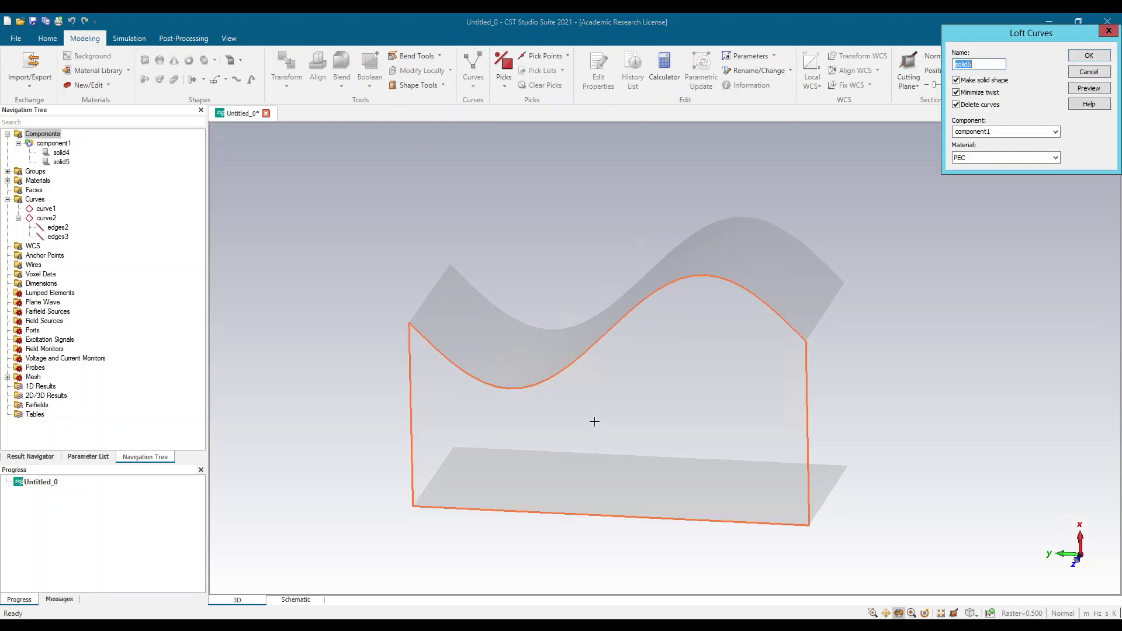
left_click(1088, 55)
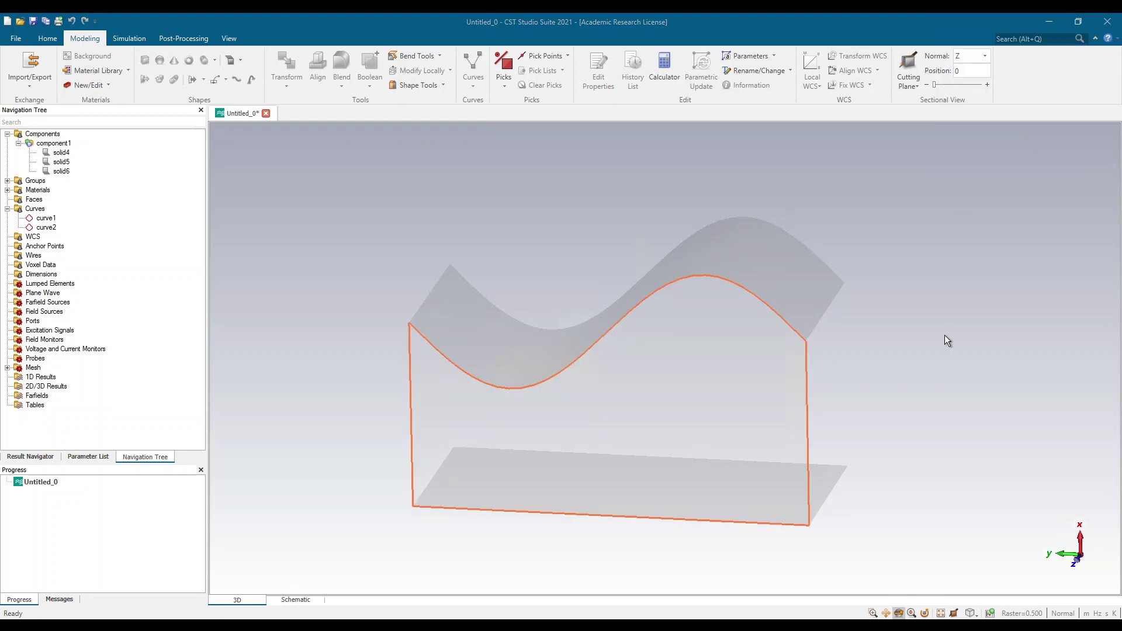
Step: Copy the lofted wall solid6 with a translation of -3 along Z to close the opposite side
left_click_drag(742, 441, 411, 440)
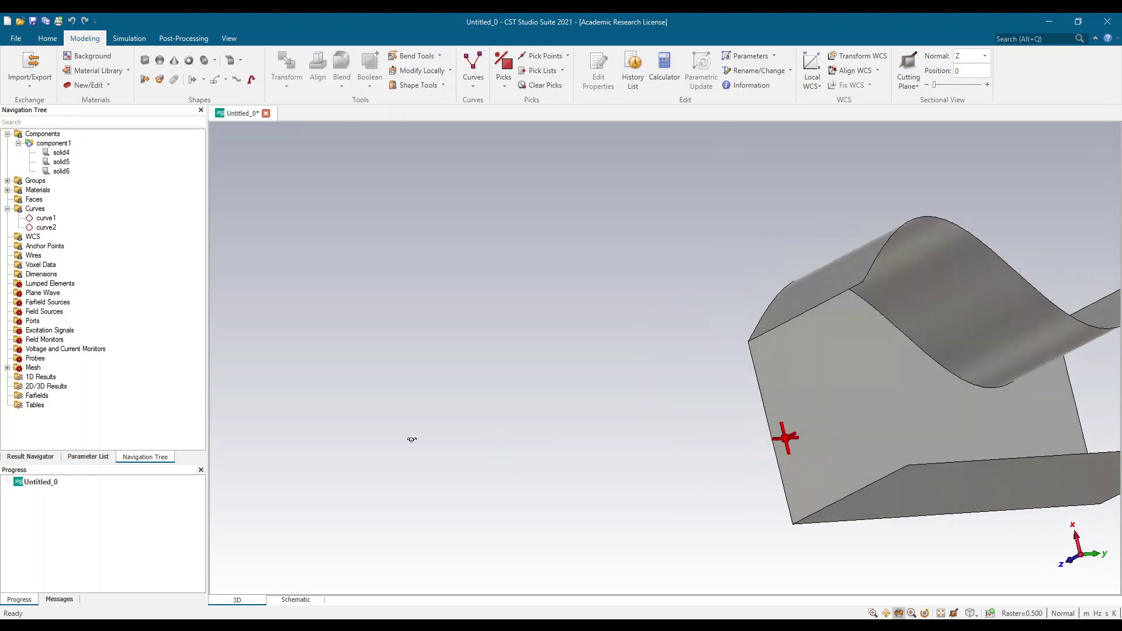
key("space")
mouse_move(523, 428)
left_mouse_down()
mouse_move(714, 456)
mouse_move(770, 452)
left_mouse_up()
left_click(55, 172)
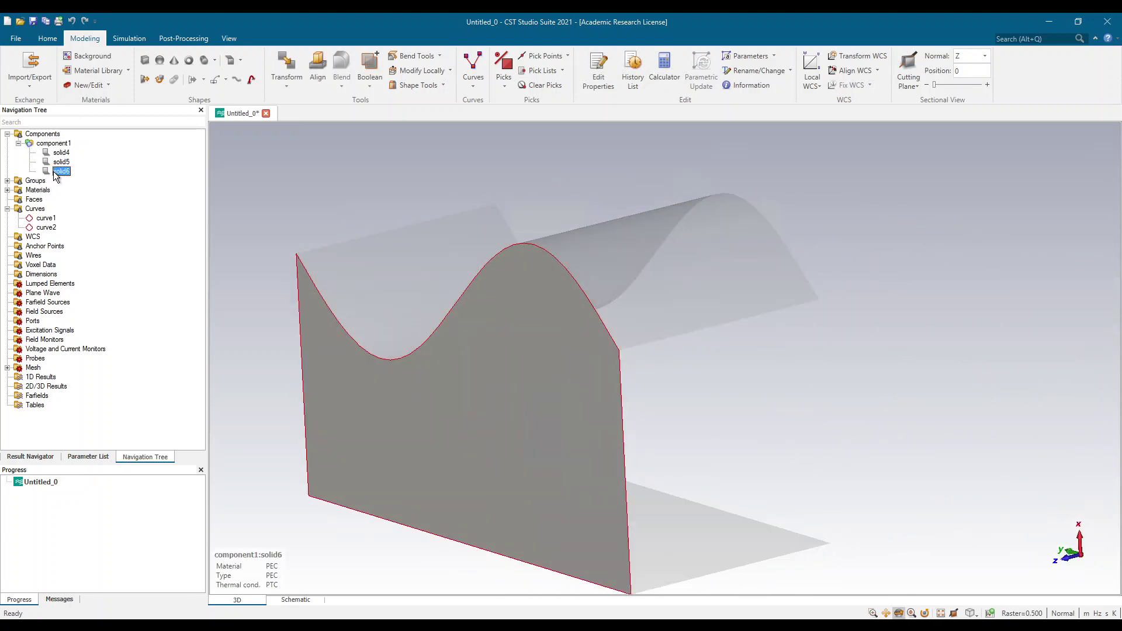
right_click(55, 174)
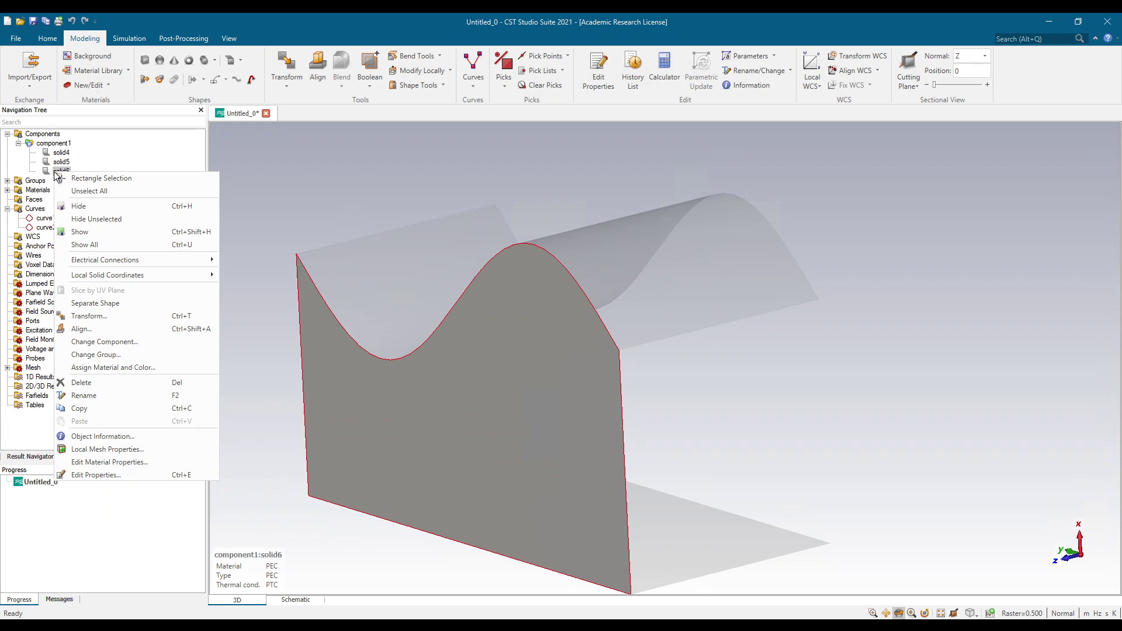
left_click(111, 317)
left_click(237, 125)
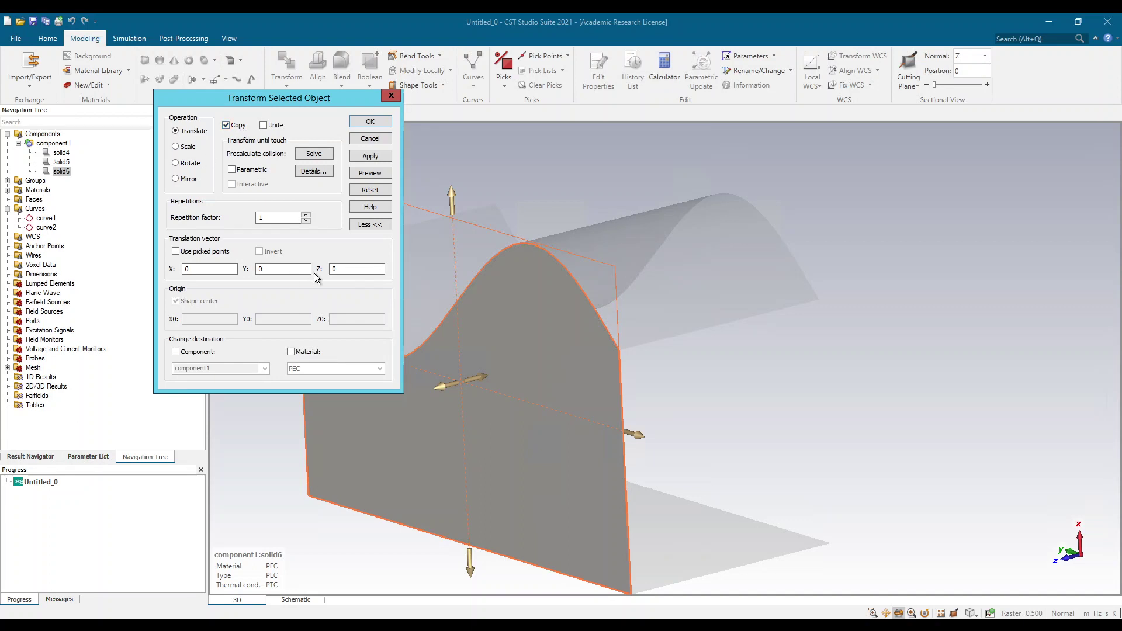
double_click(334, 268)
type("-3")
left_click(382, 172)
left_click(372, 122)
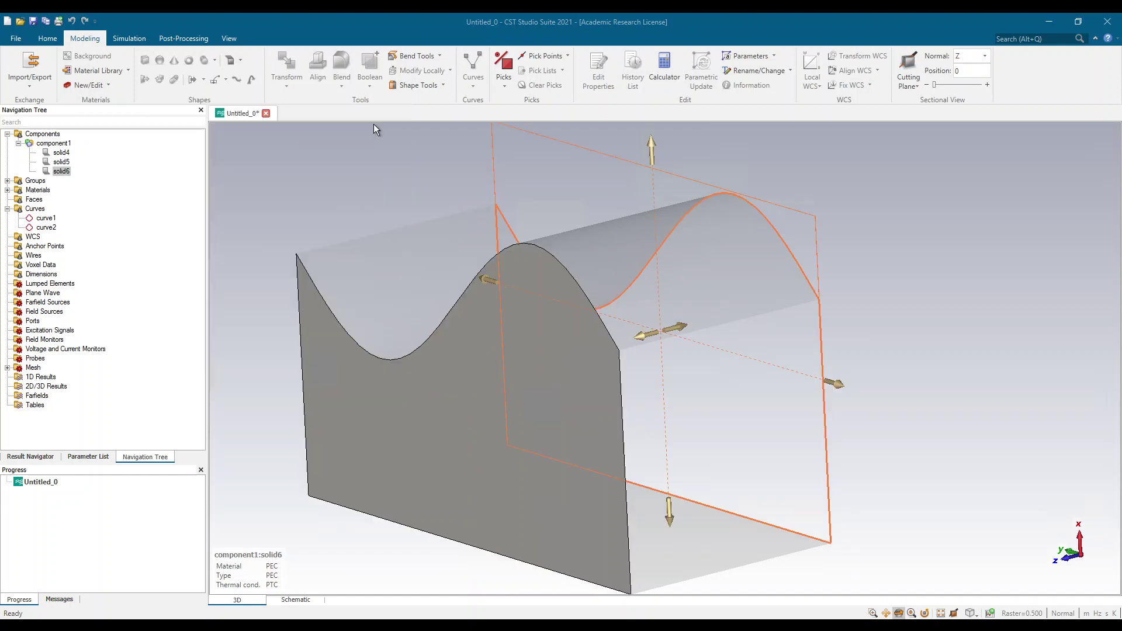
left_click(56, 135)
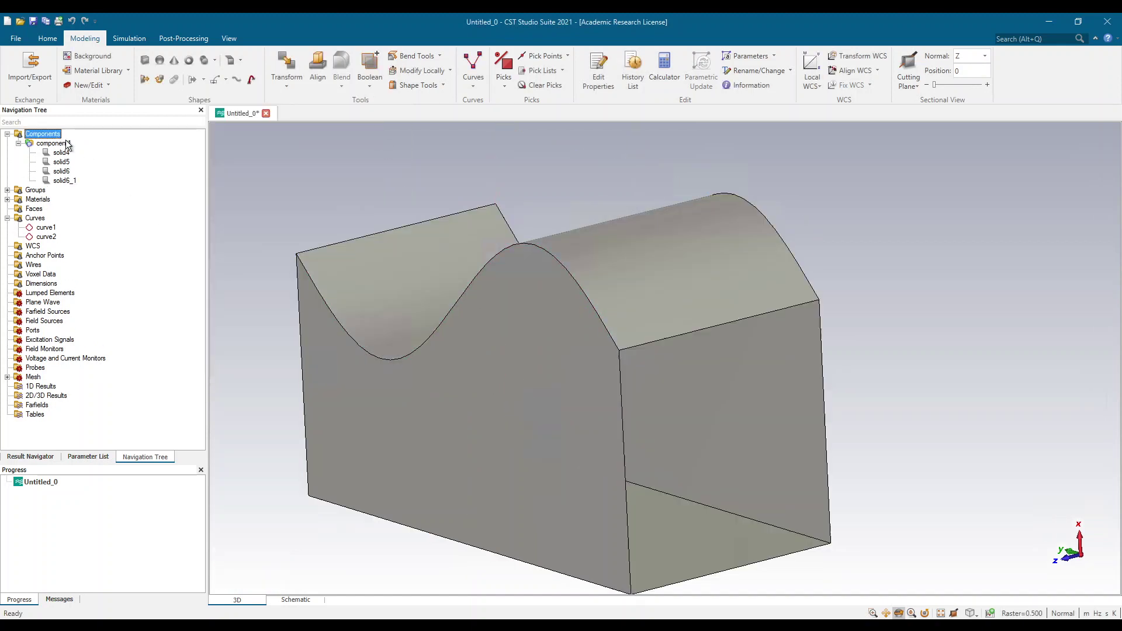
Step: Pick three corner points of the open end at Y = 0: (0, 0, 3), (0, 0, 0) and (-3, 0, 3)
mouse_move(501, 396)
left_mouse_down()
mouse_move(433, 372)
mouse_move(381, 408)
left_mouse_up()
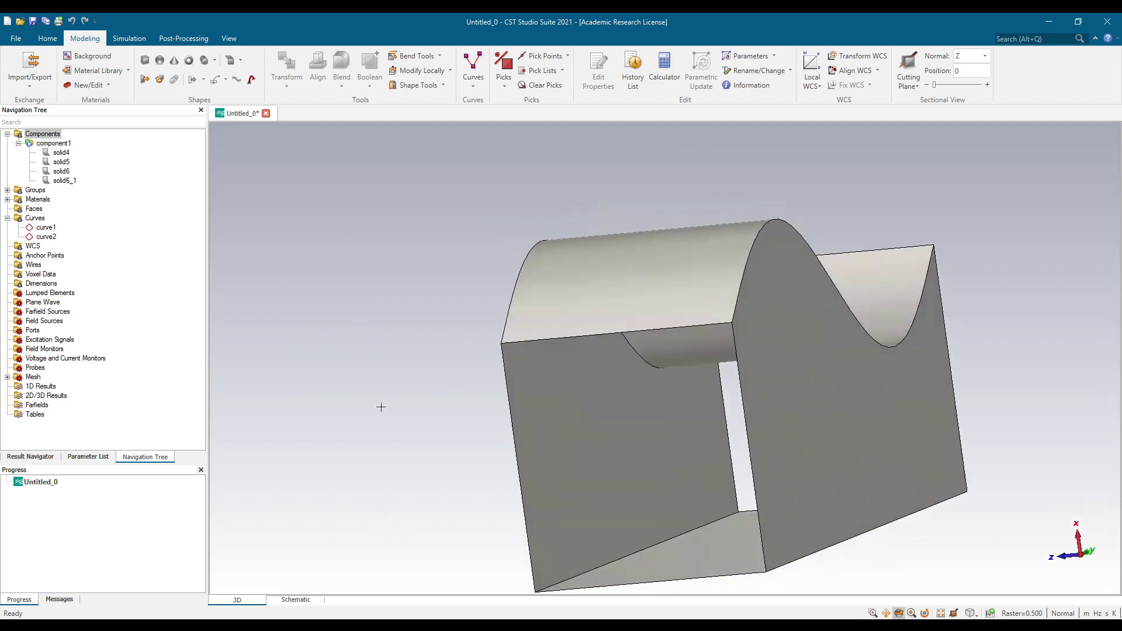
left_click(510, 66)
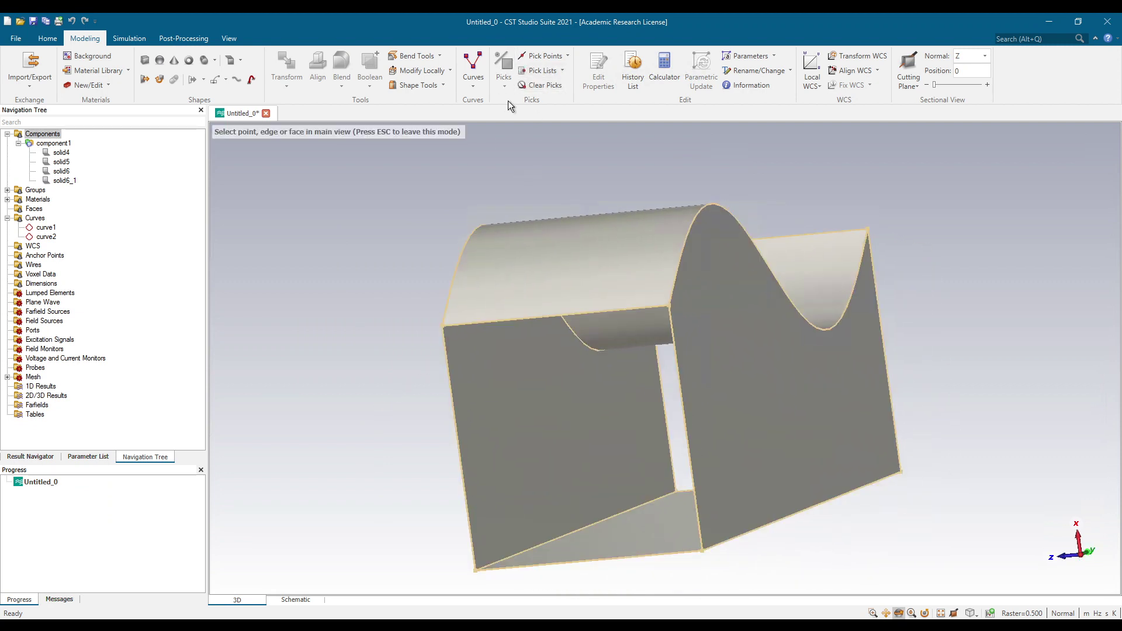
left_click(441, 326)
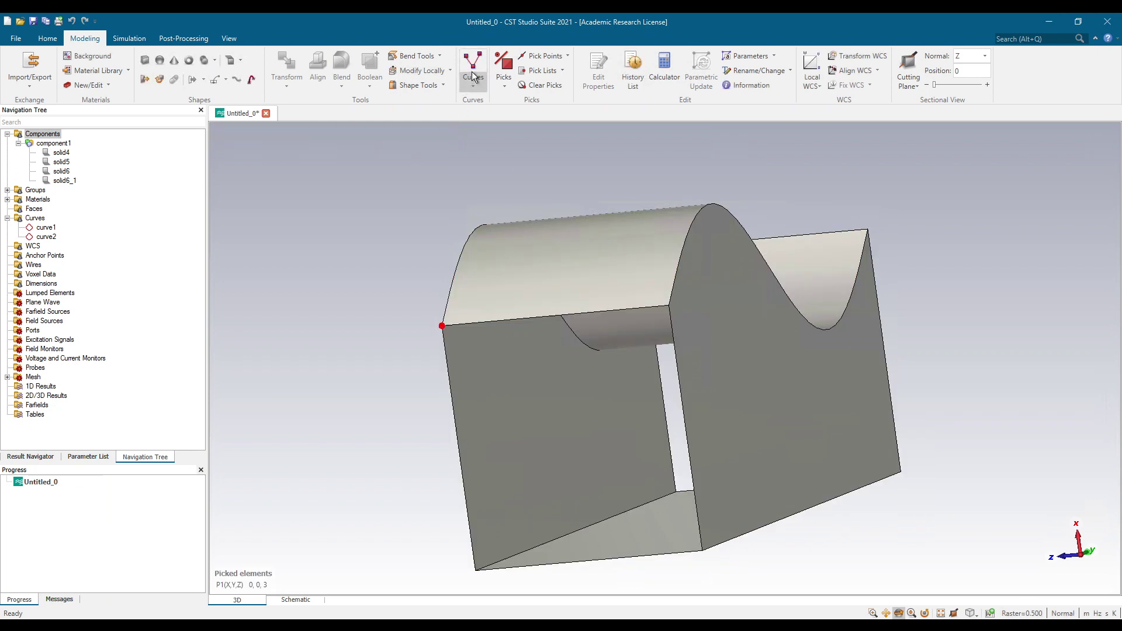
left_click(504, 64)
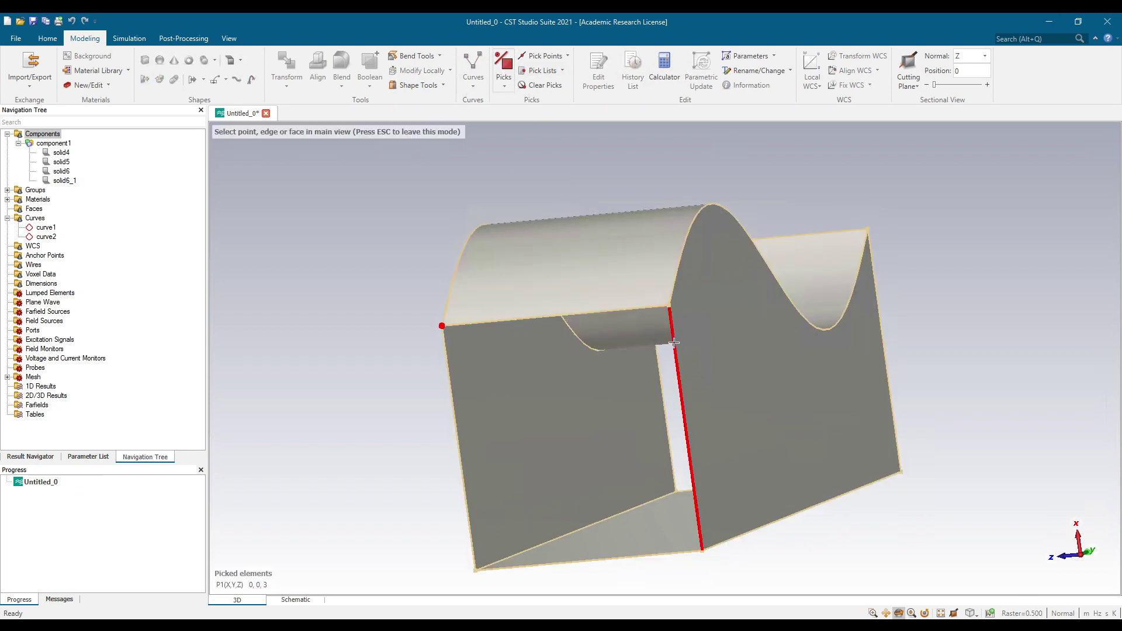
left_click(670, 305)
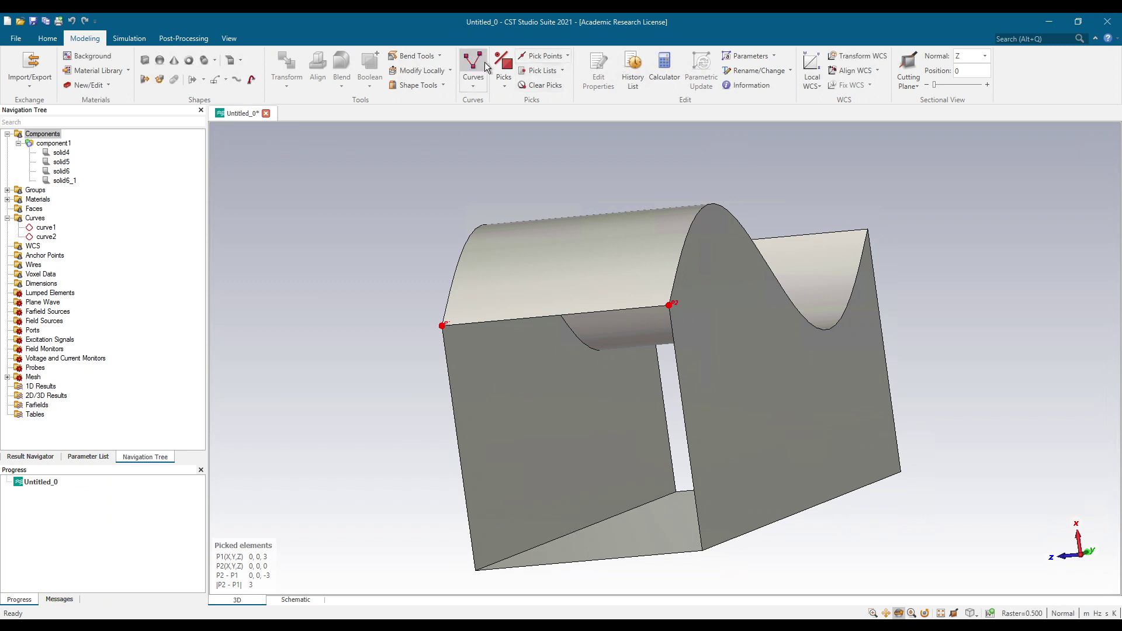
left_click(504, 64)
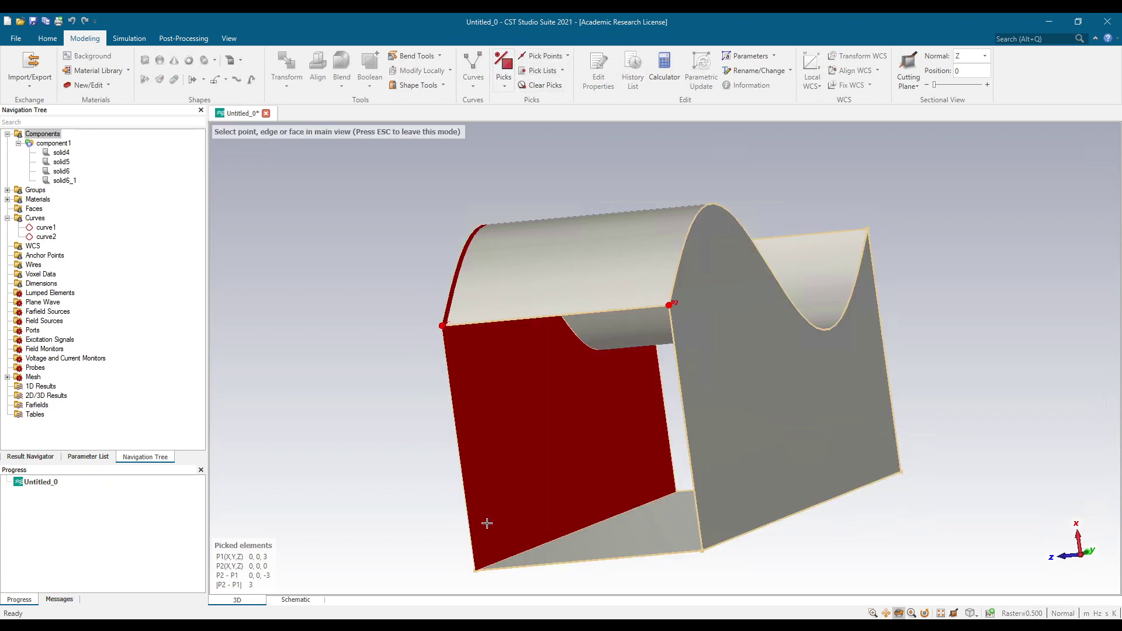
left_click(475, 570)
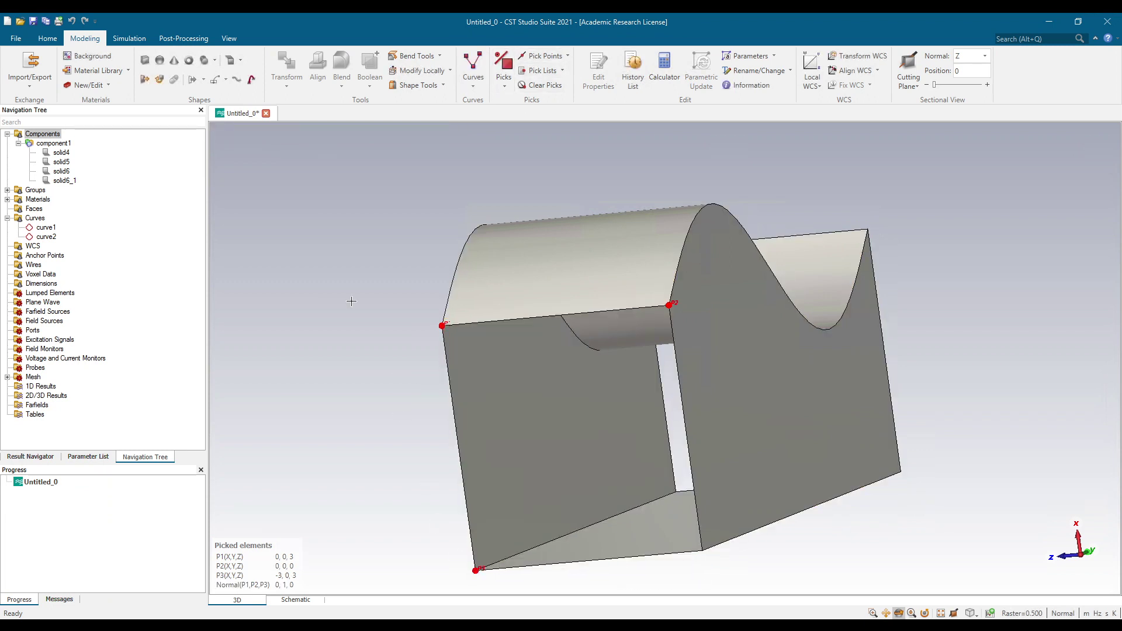
Step: Create a flat PEC brick in component1 from the picked corners, with X from -3 to 0, Y at 0 and Z from 0 to 3
left_click(145, 60)
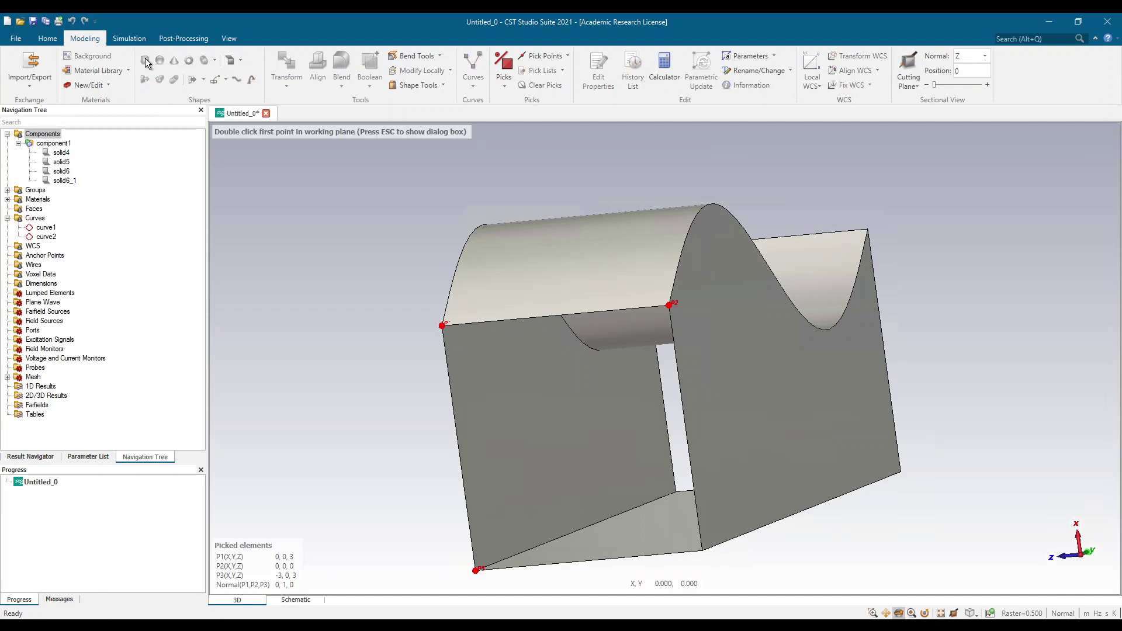
key("Escape")
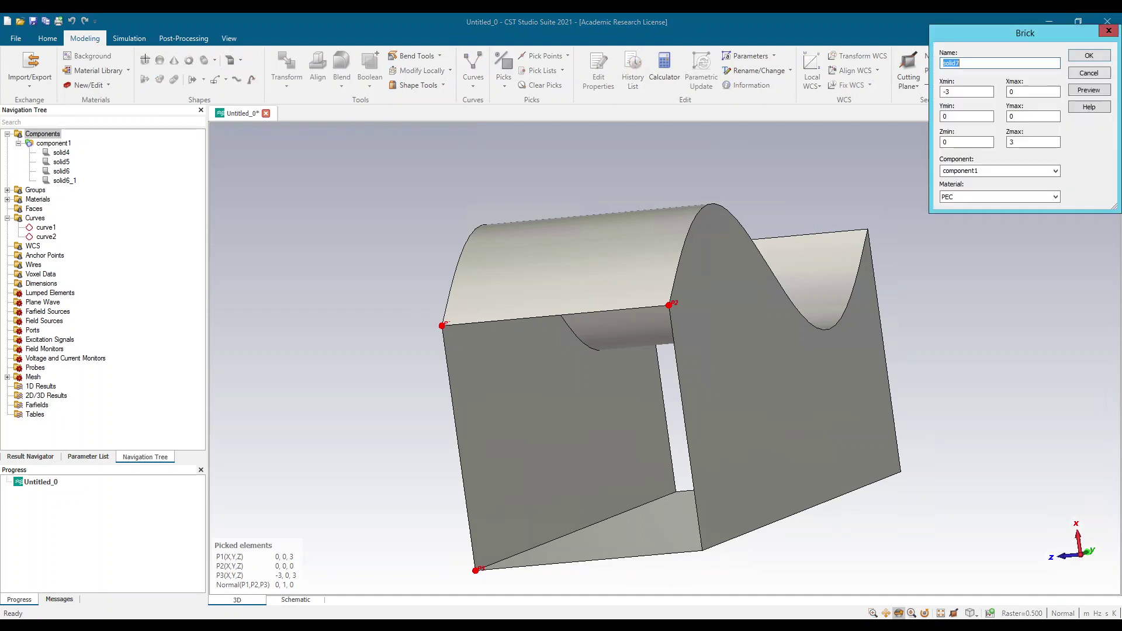
left_click(1089, 90)
left_click_drag(769, 353, 918, 354)
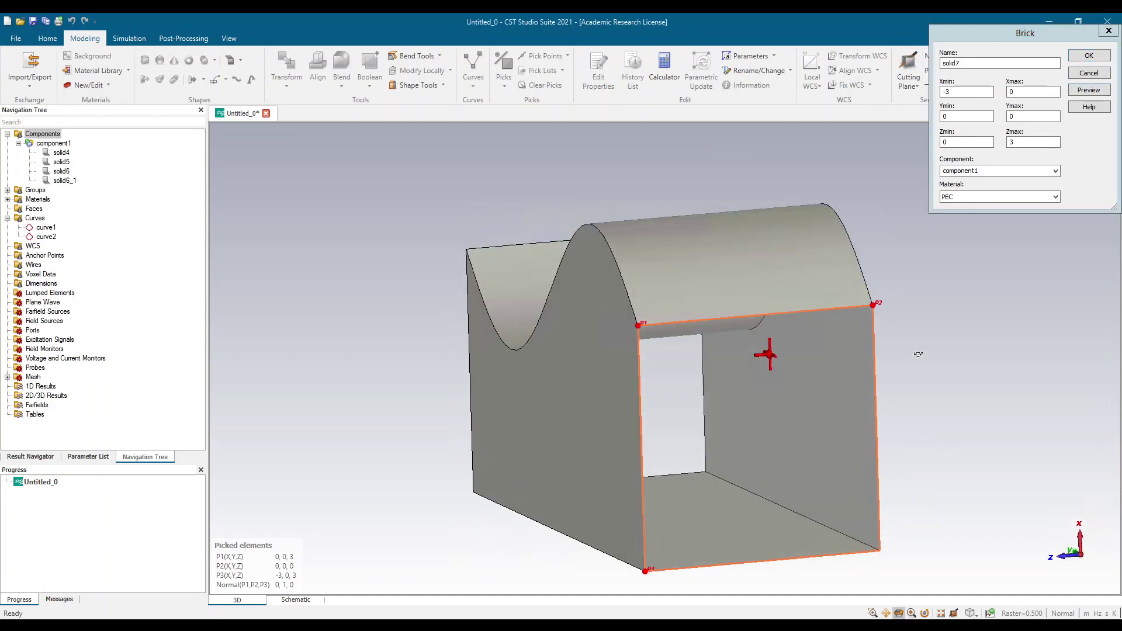
left_click(1097, 58)
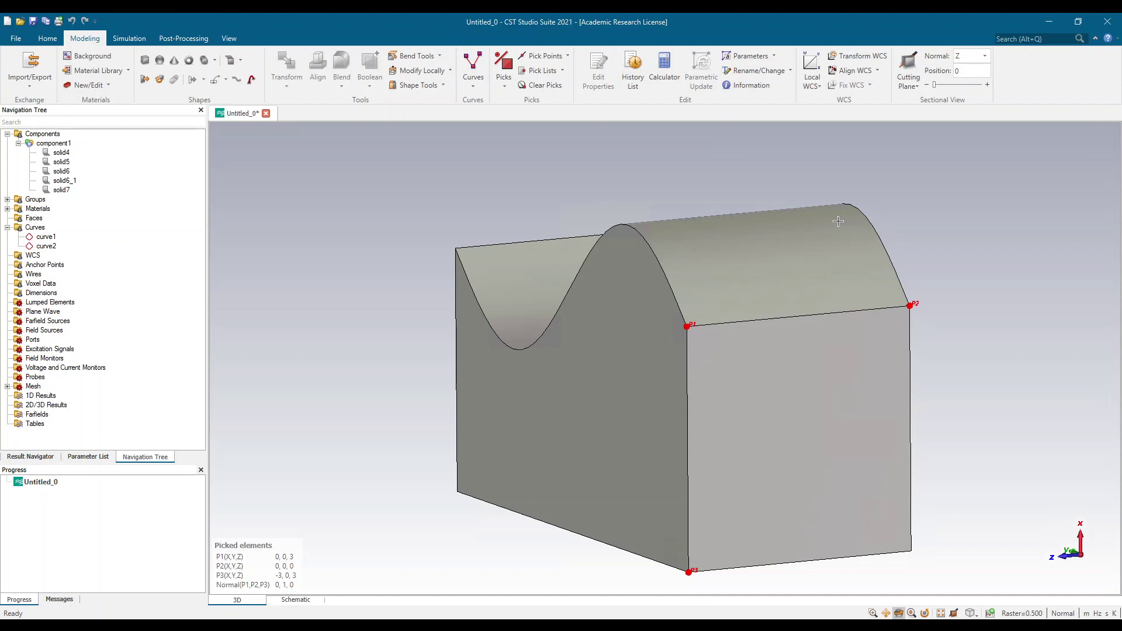
key("d")
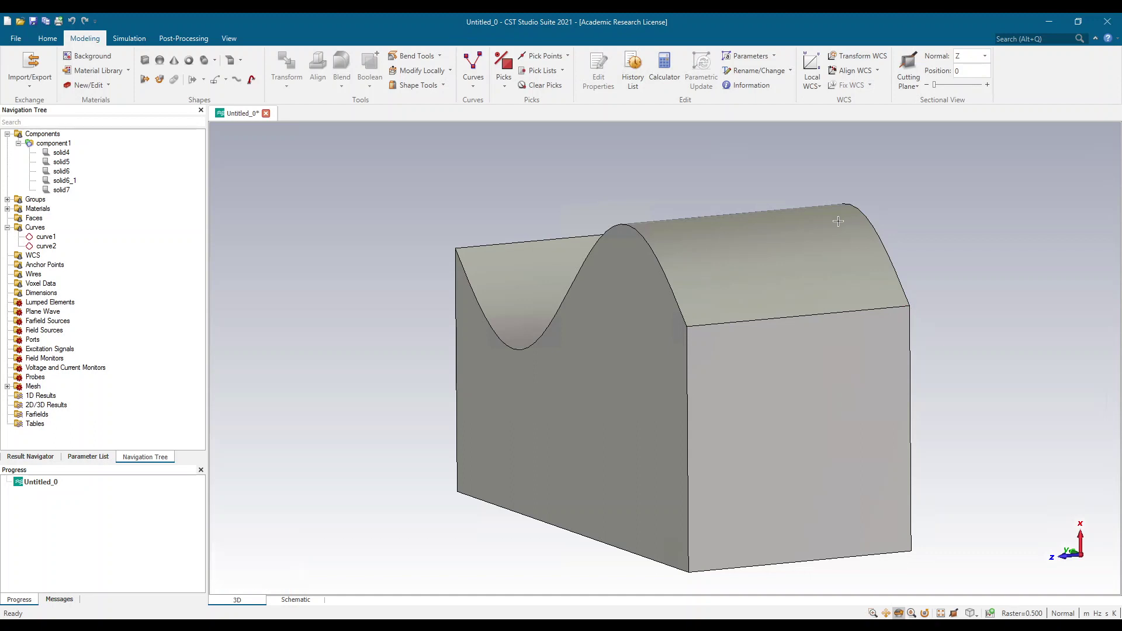
Step: Pick three corner points of the opposite open end at Y = 6.283185, two on its upper edge and one on its lower edge
left_click_drag(559, 328, 975, 331)
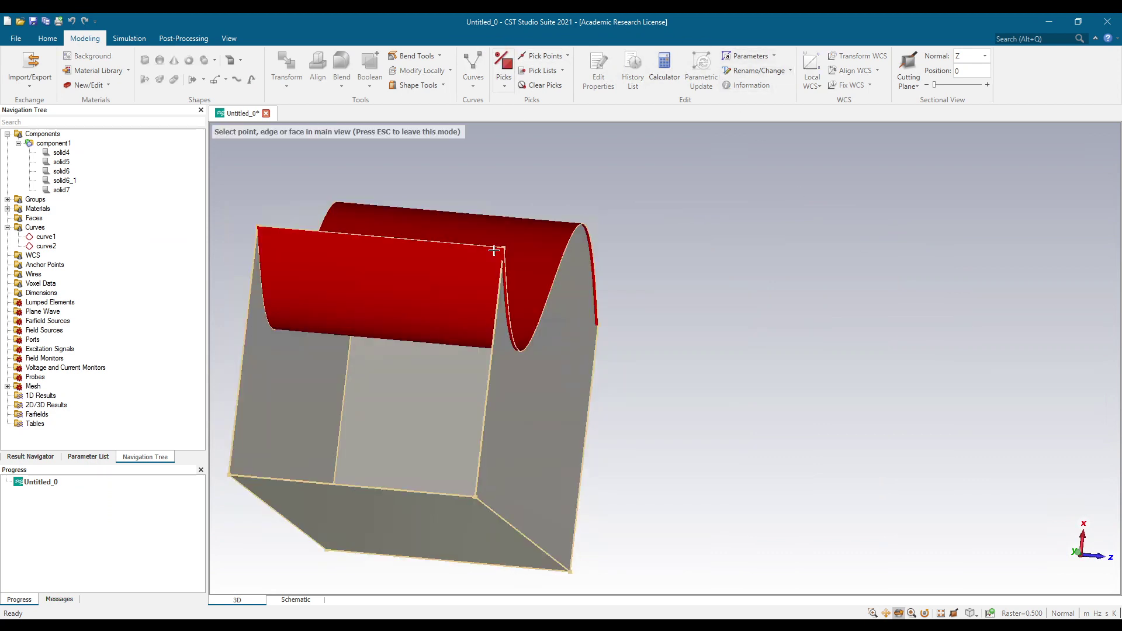
left_click(503, 66)
left_click(504, 248)
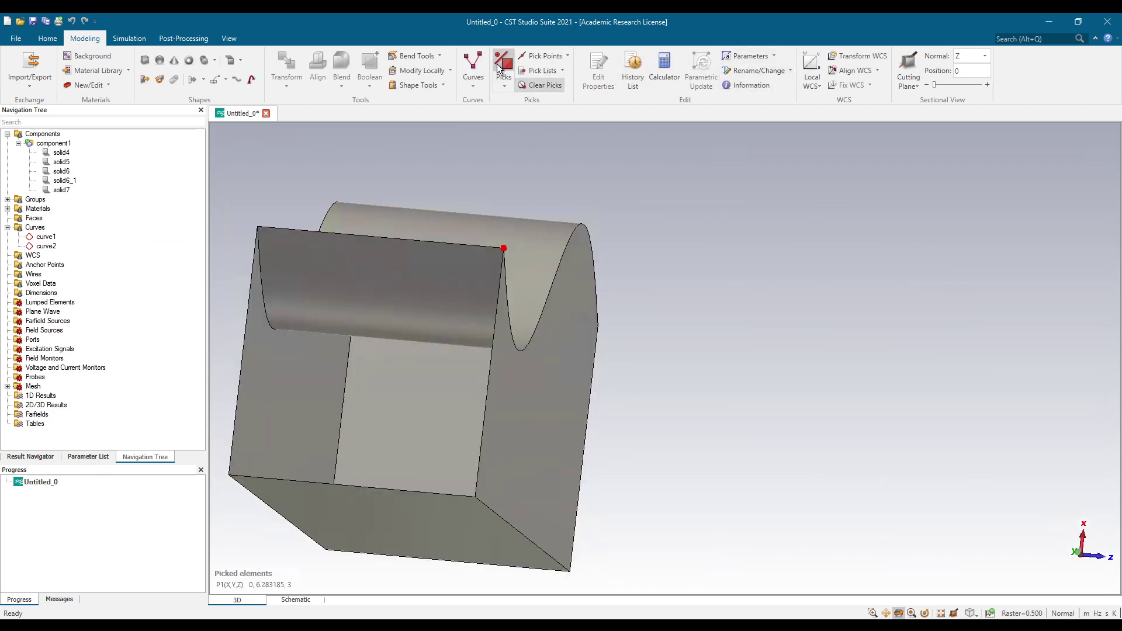
key("s")
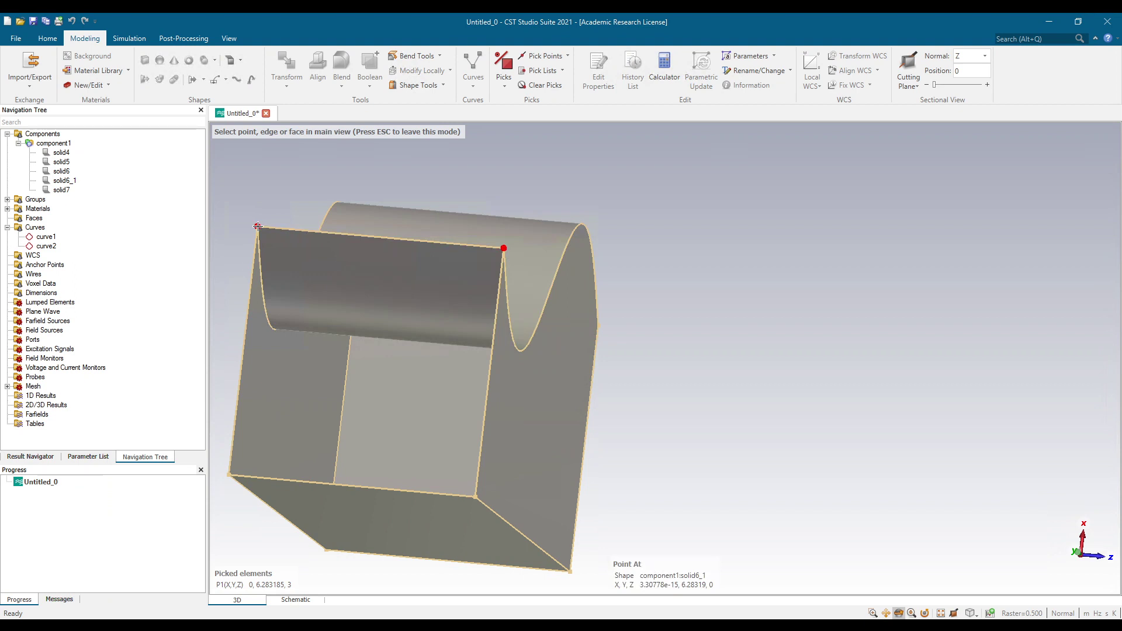
left_click(257, 227)
key("s")
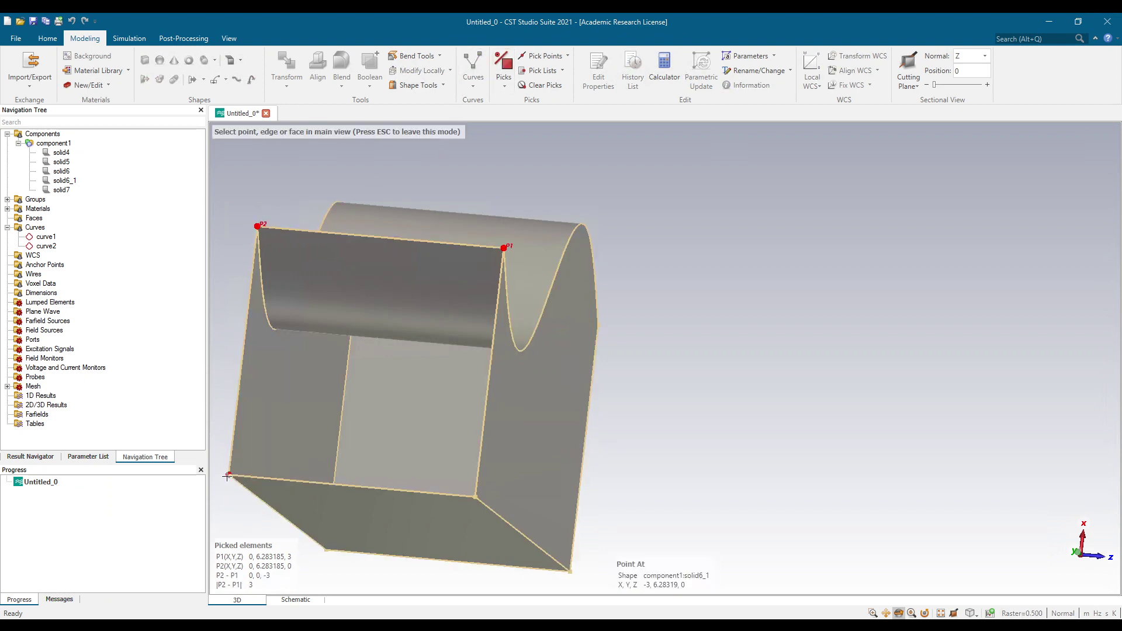
left_click(229, 475)
Step: Create a flat PEC brick in component1 from the picked corners to close the end at Y = 6.283185, with Z from 0 to 3
left_click(140, 58)
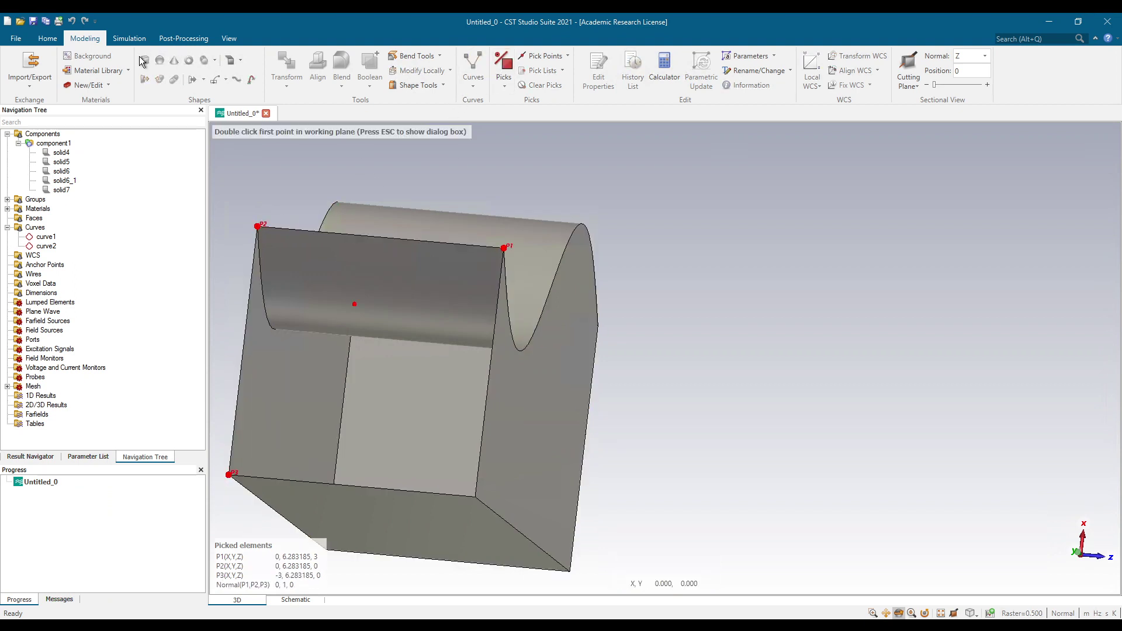
key("Escape")
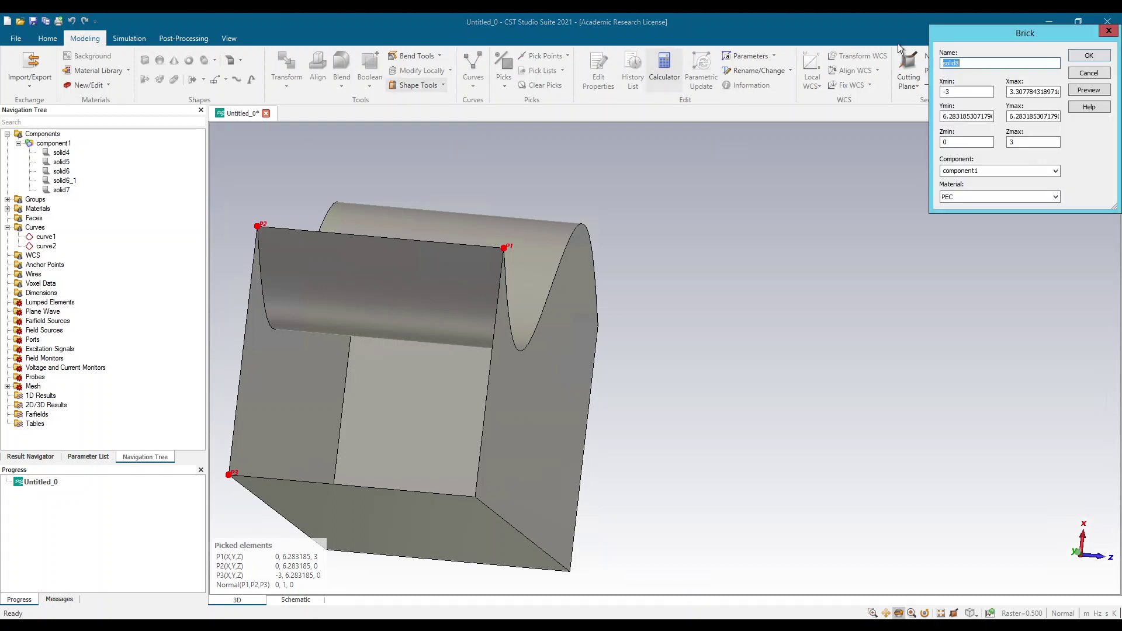
left_click(1073, 54)
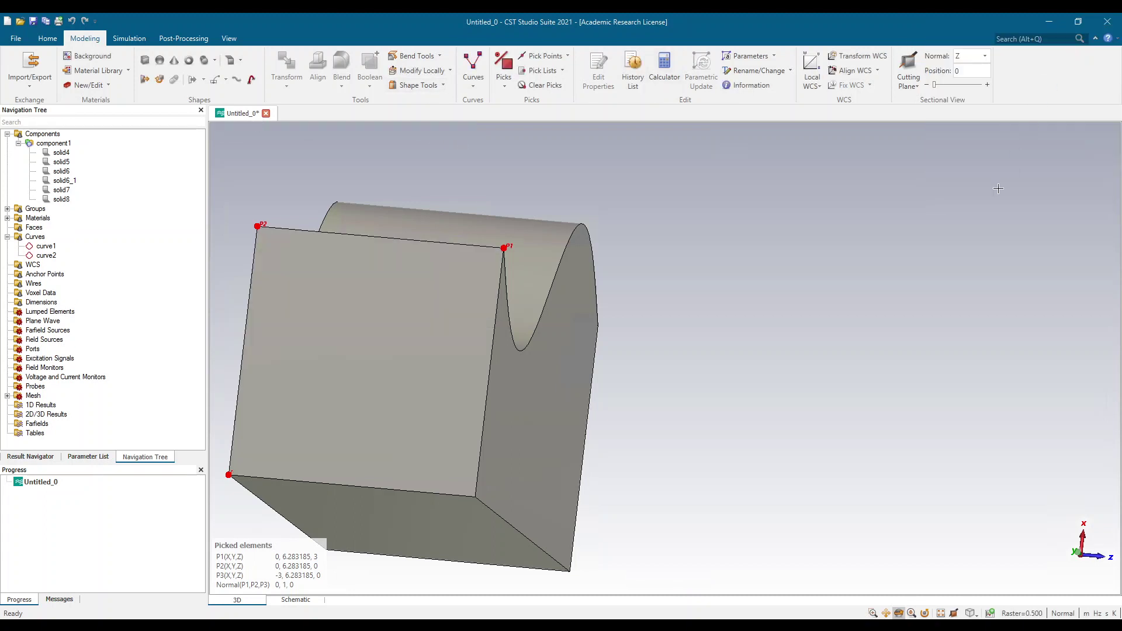
key("space")
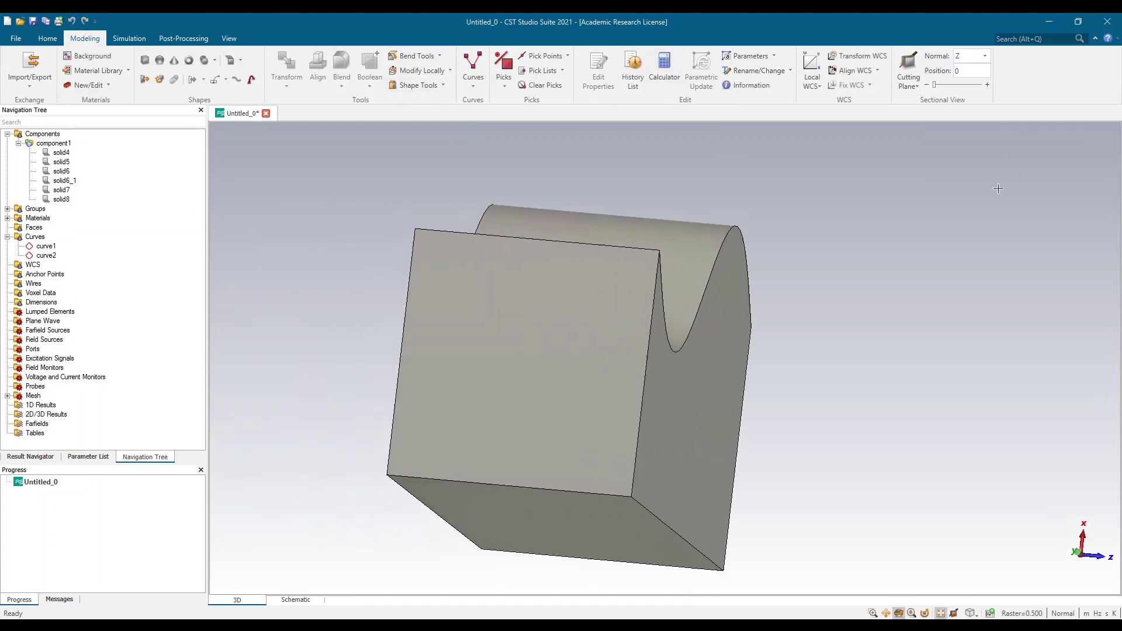
Step: Unite all six sheets of component1, solid4 through solid8 including solid6_1, into one shape with a Boolean operation
mouse_move(802, 331)
left_mouse_down()
mouse_move(651, 393)
mouse_move(627, 370)
mouse_move(648, 366)
mouse_move(600, 387)
left_mouse_up()
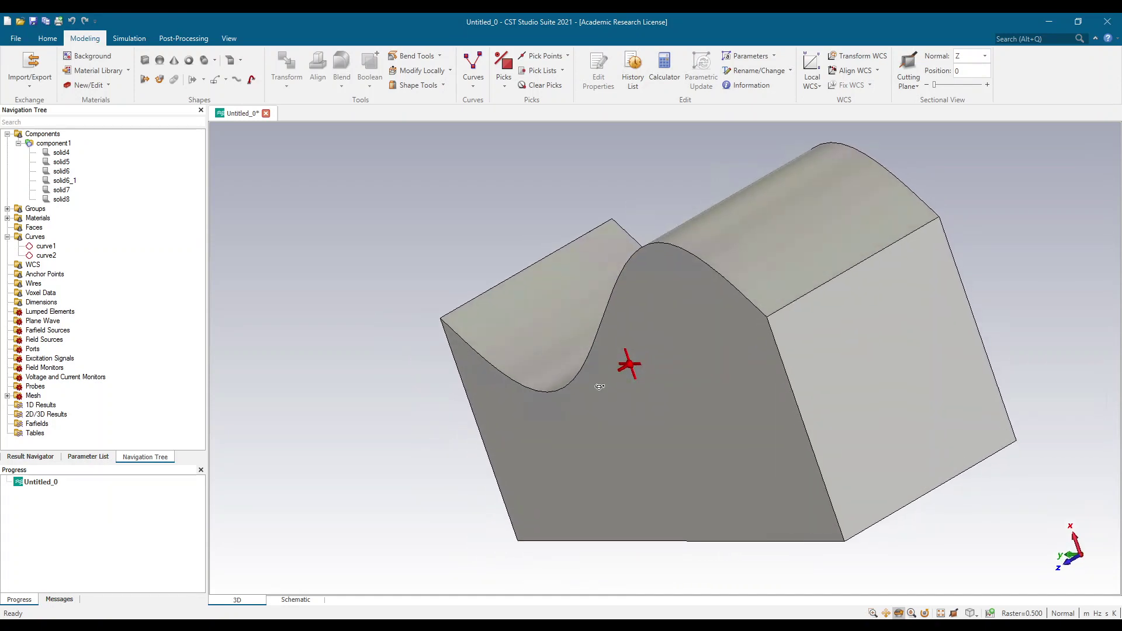
left_click_drag(600, 387, 599, 387)
left_click(60, 153)
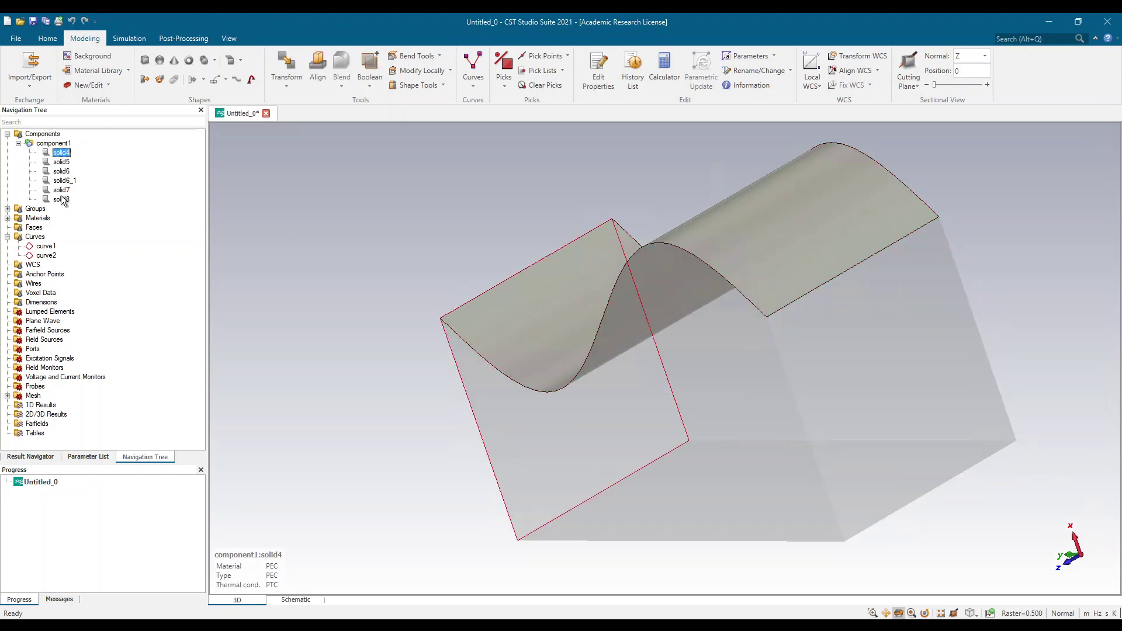
left_click(63, 200, "shift")
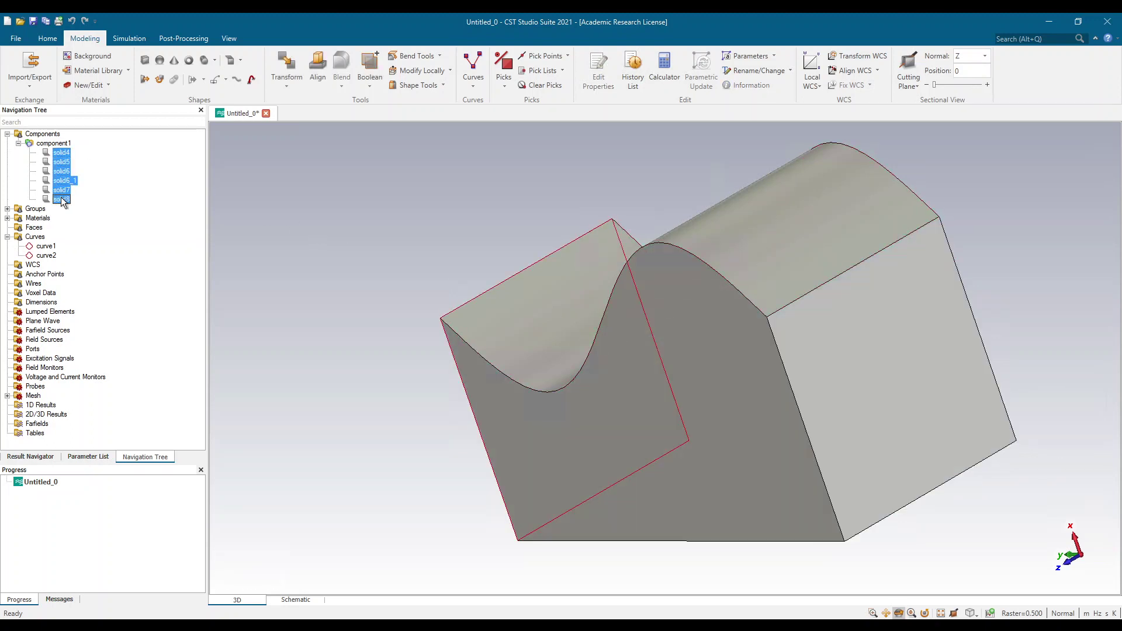
left_click(370, 64)
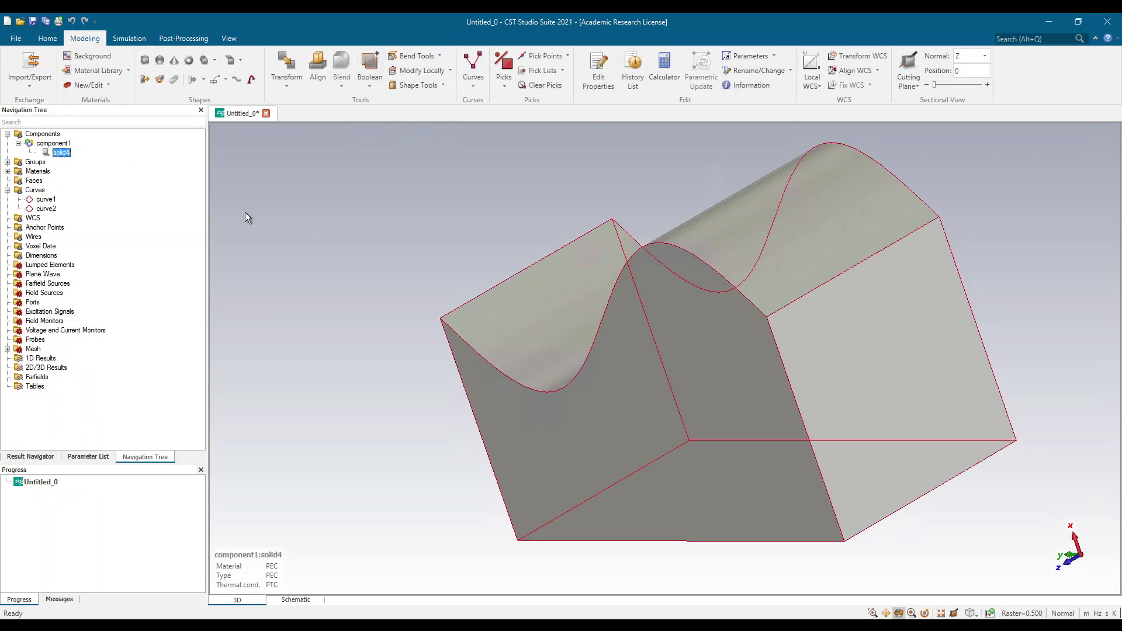
mouse_move(350, 243)
left_mouse_down()
mouse_move(546, 243)
mouse_move(138, 217)
left_mouse_up()
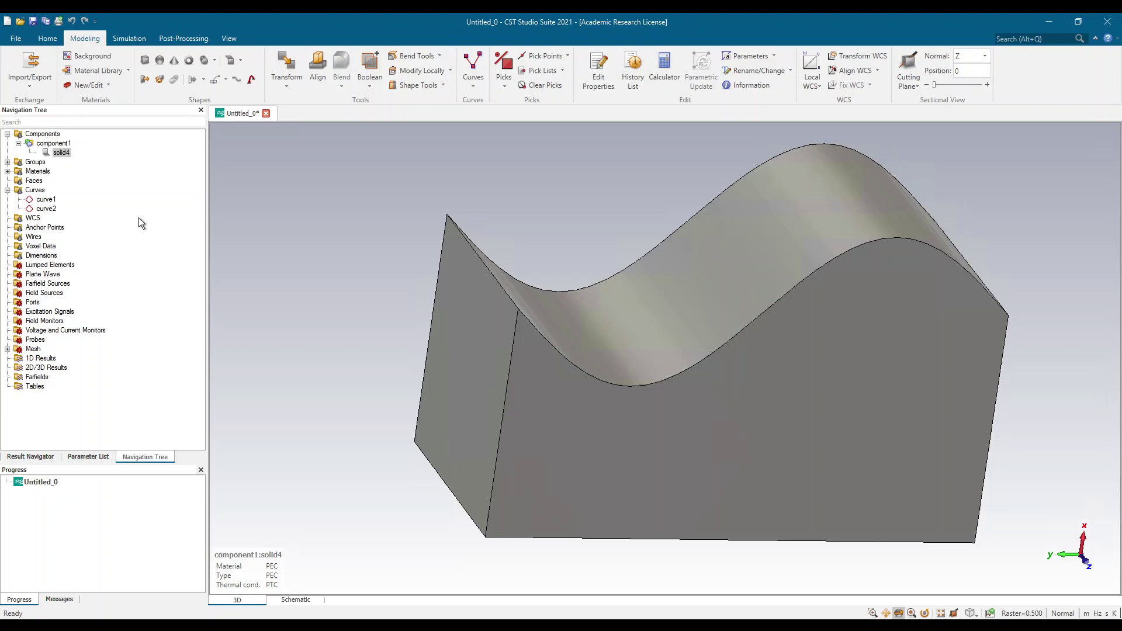
Step: Inspect the united solid4 and run a diagnostic on it to check the shape's validity
left_click(66, 153)
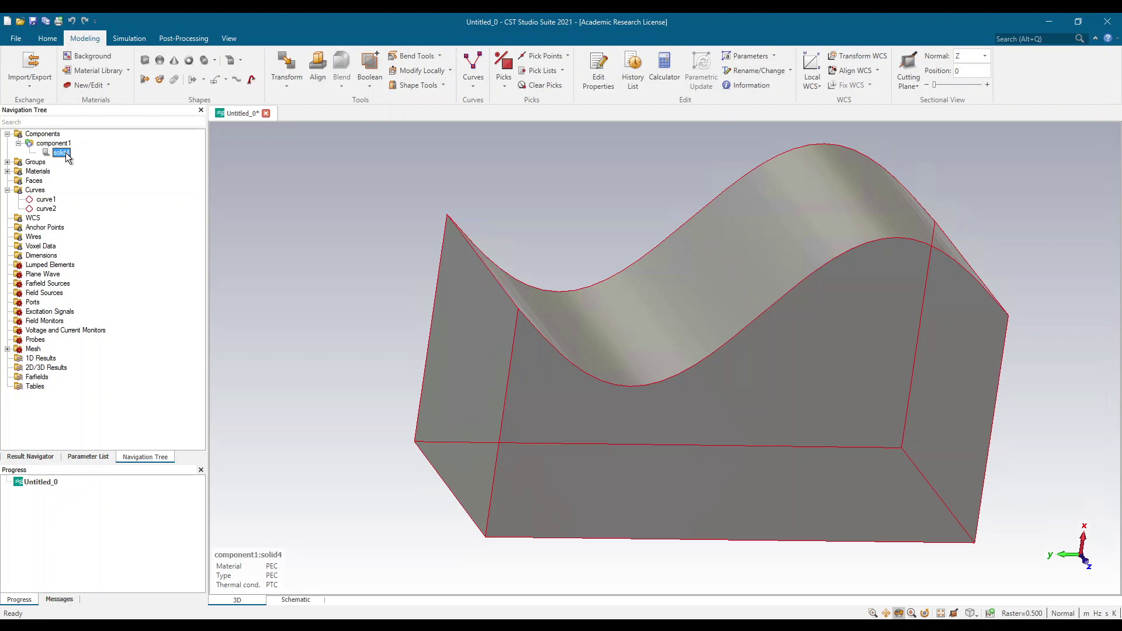
left_click(263, 206)
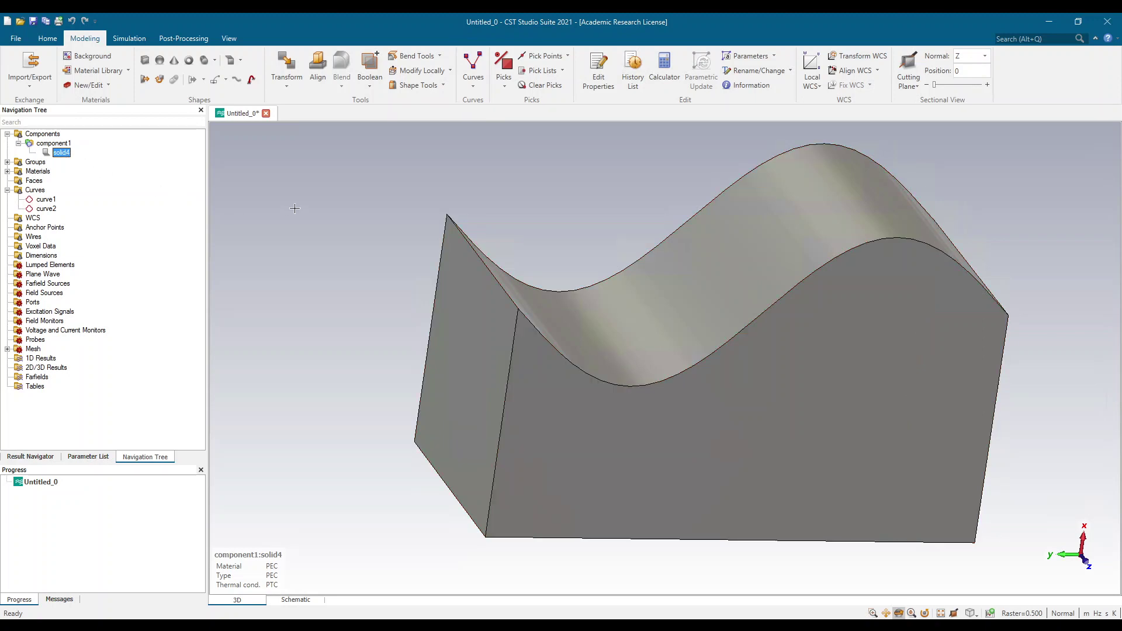
left_click_drag(351, 248, 247, 231)
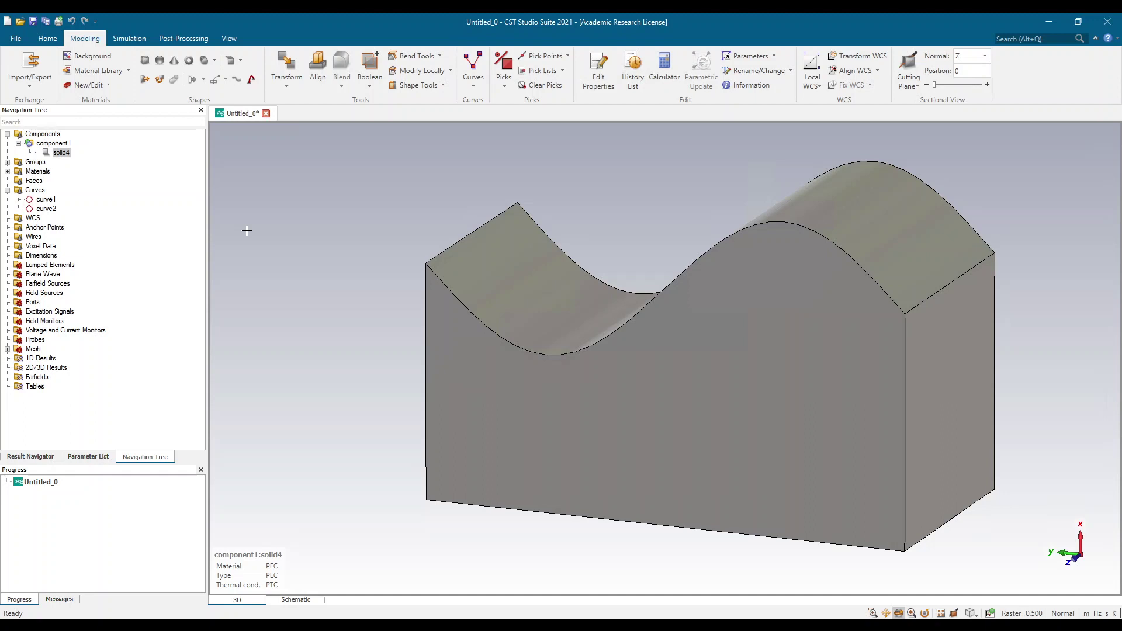
left_click(62, 153)
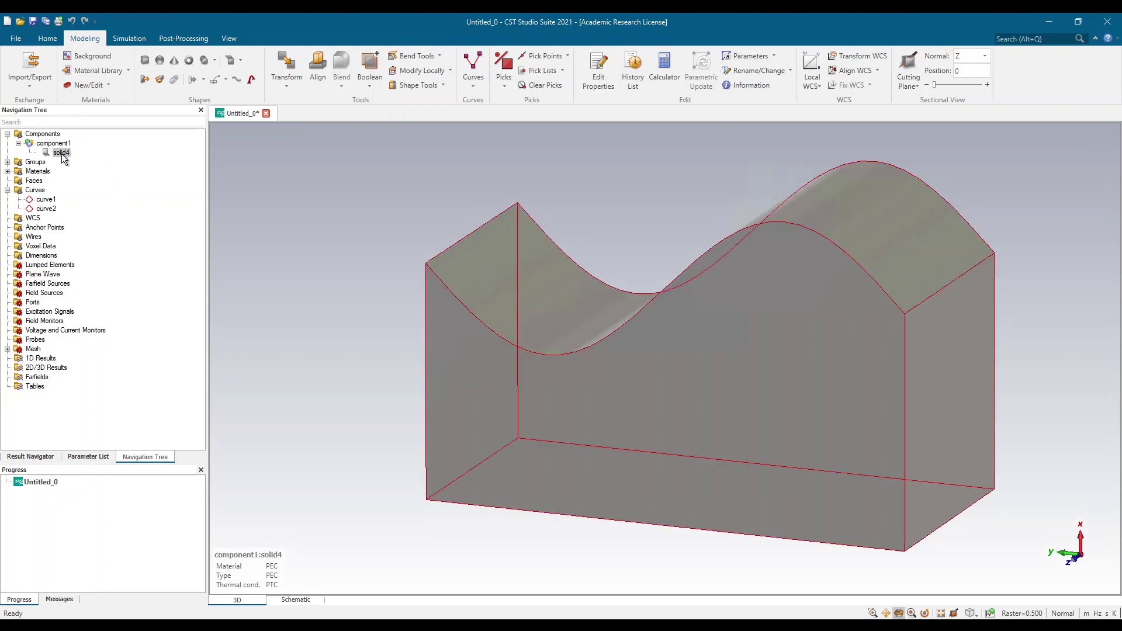
left_click(369, 174)
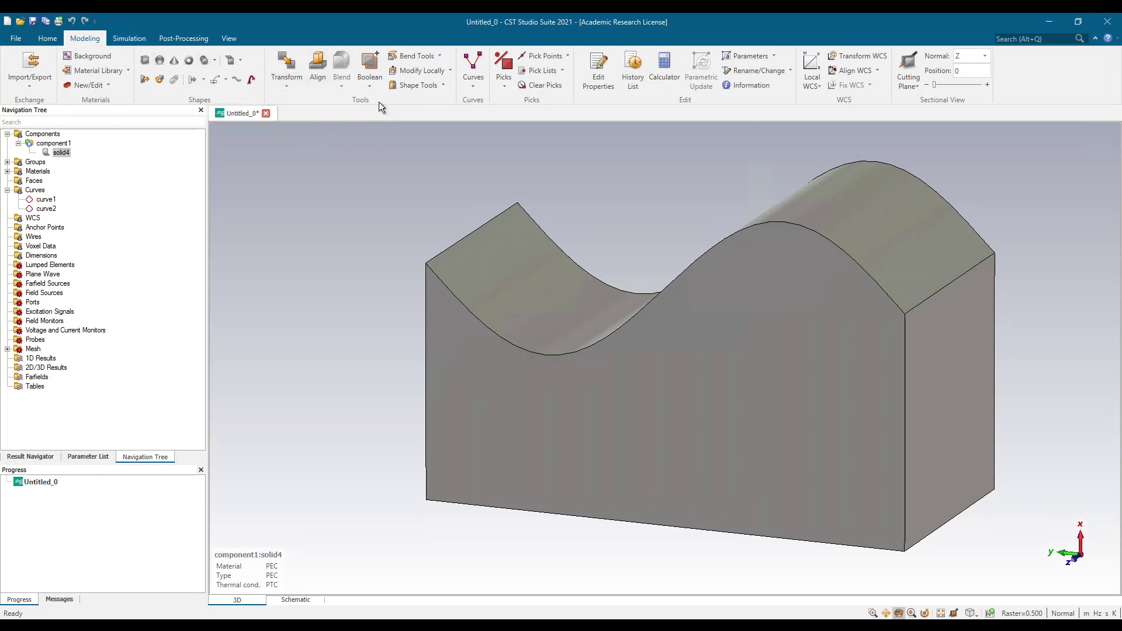
left_click(443, 87)
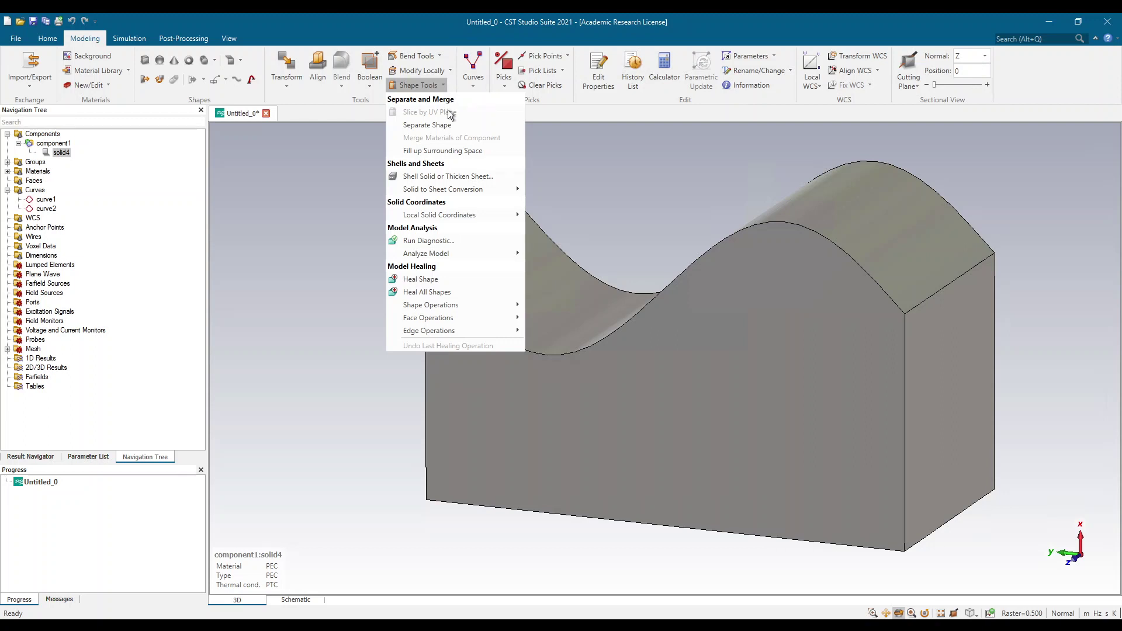
left_click(452, 240)
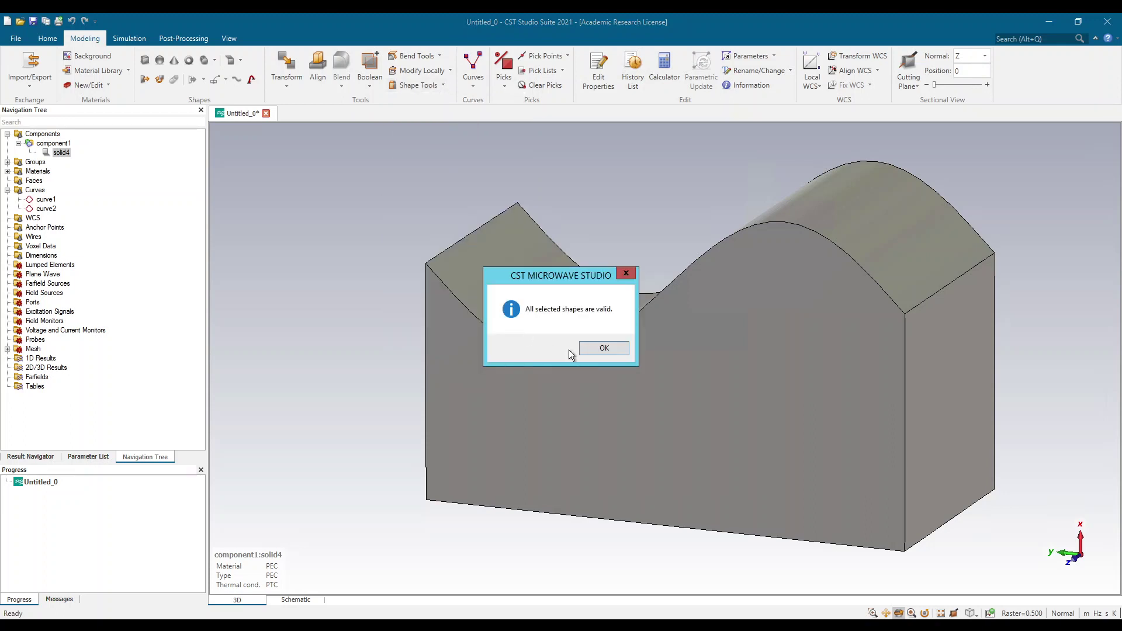
left_click(602, 349)
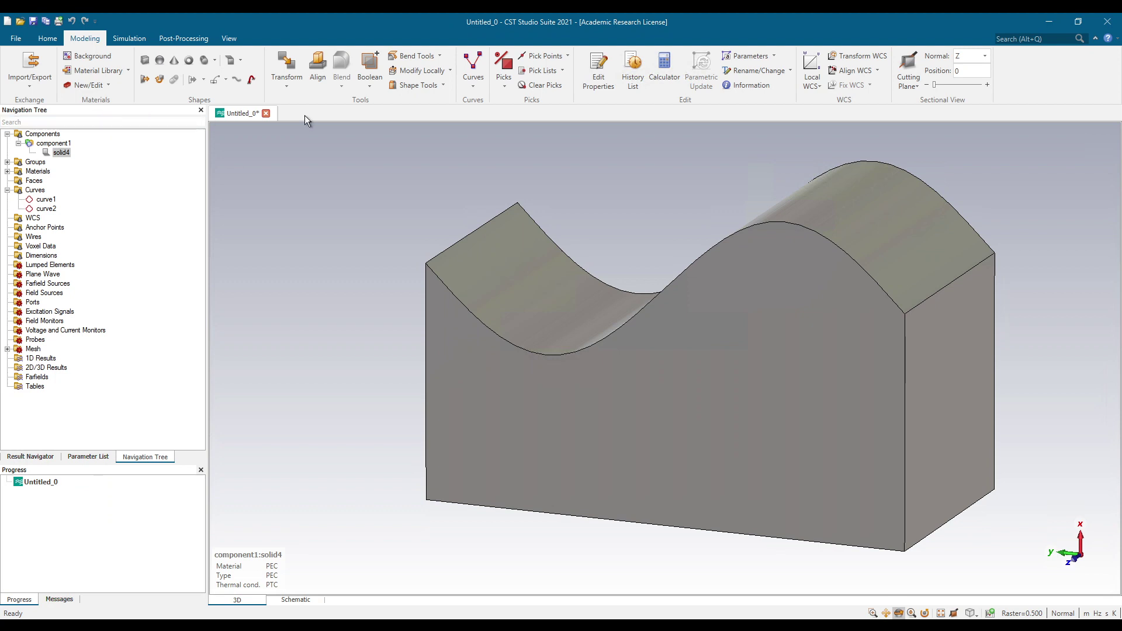
Step: Repair the face orientations of solid4 and view the resulting body from another angle
left_click(443, 87)
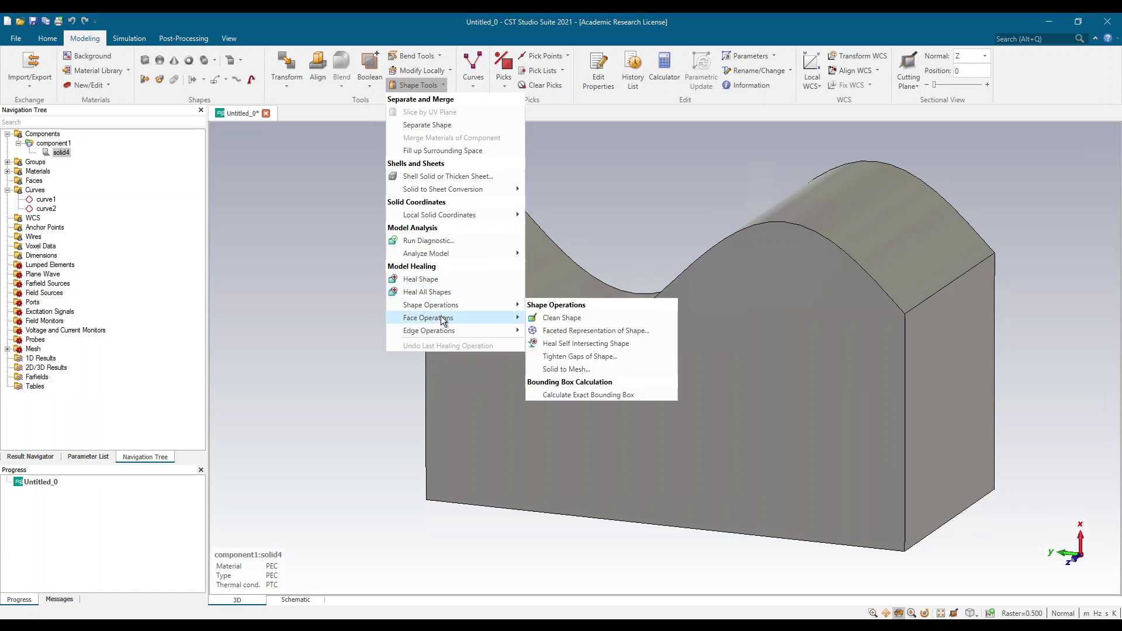
mouse_move(442, 318)
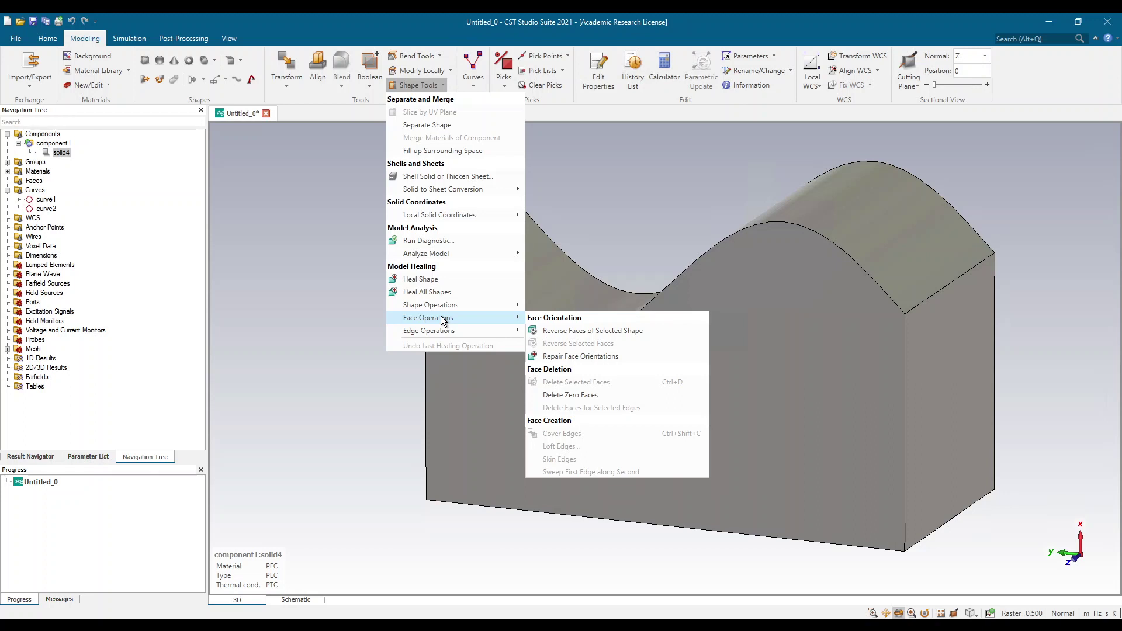
left_click(567, 358)
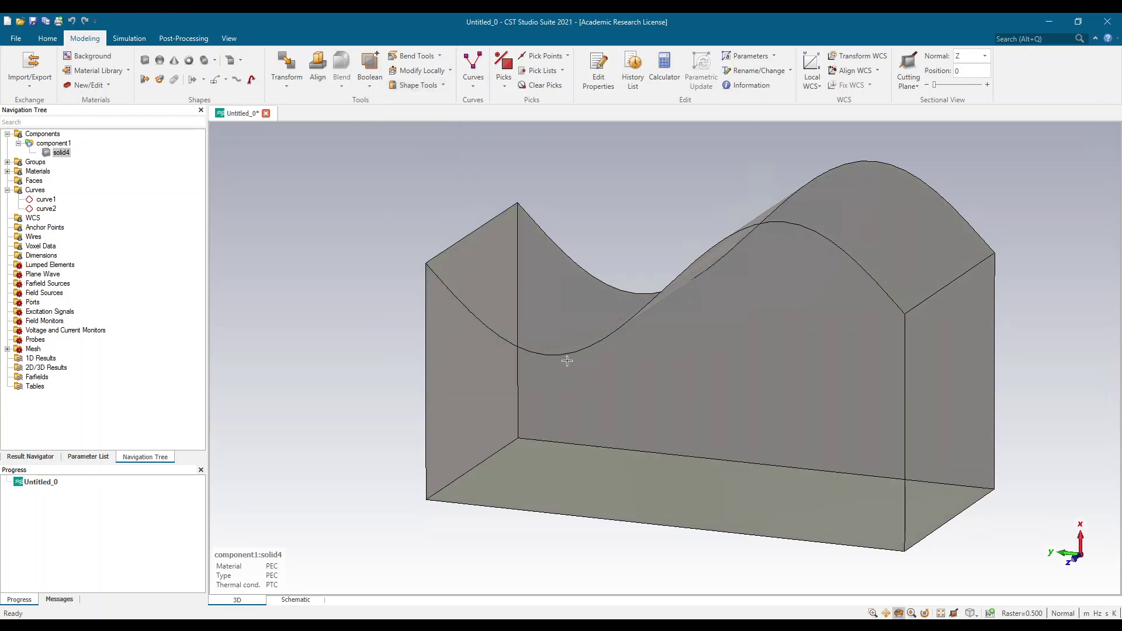
left_click_drag(567, 361, 566, 363)
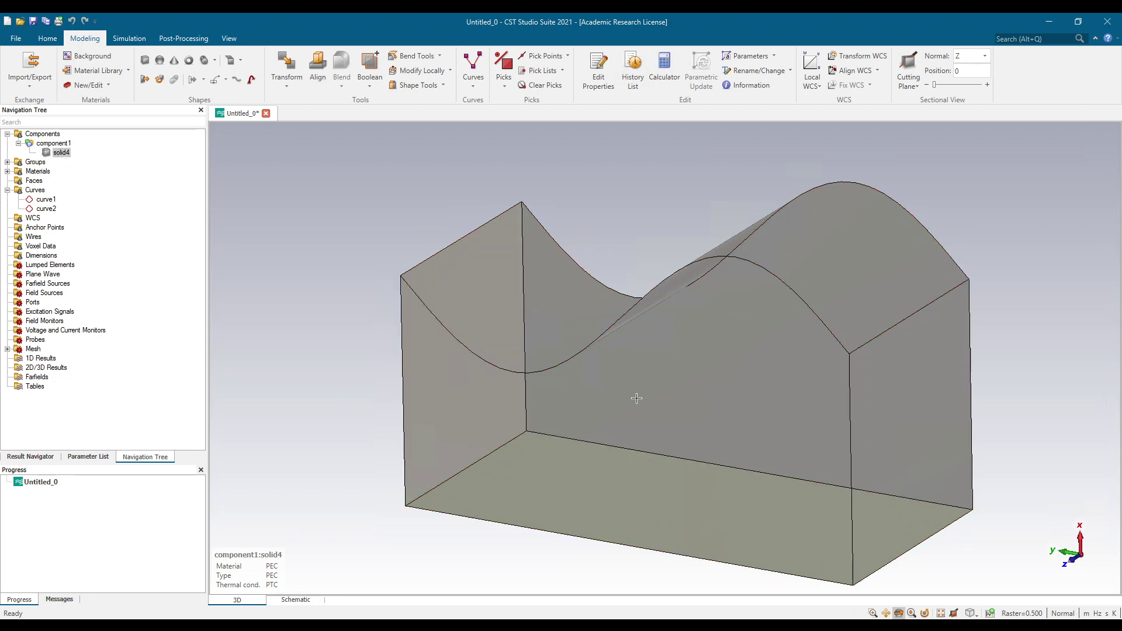
left_click_drag(572, 358, 630, 383)
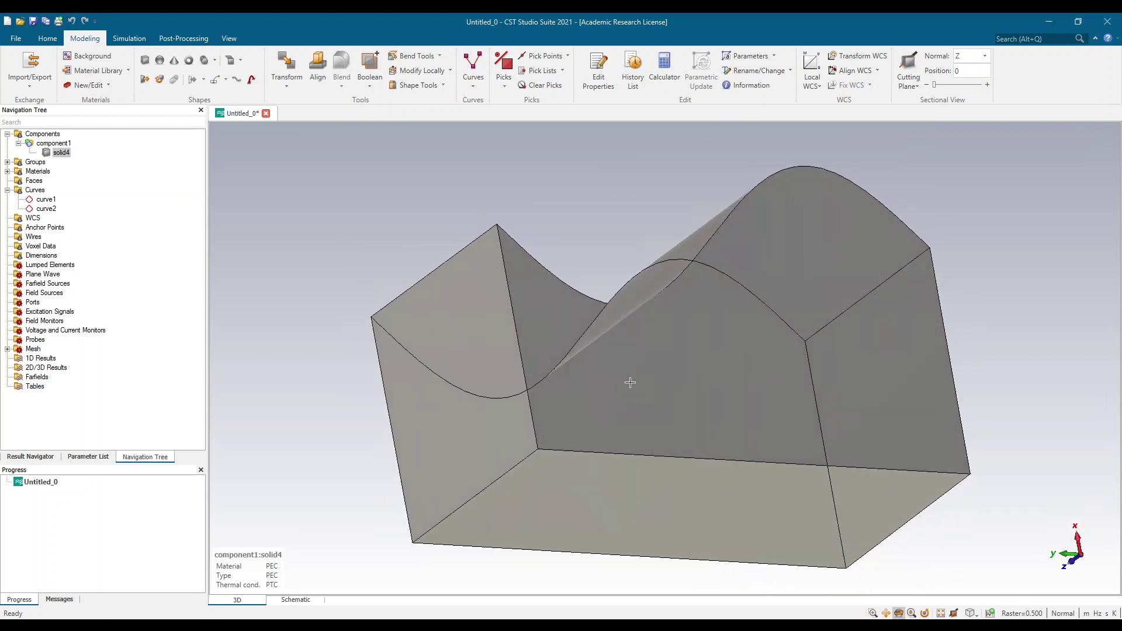
Step: Reverse the faces of solid4 so they point outward, and inspect the body from all sides
left_click(444, 86)
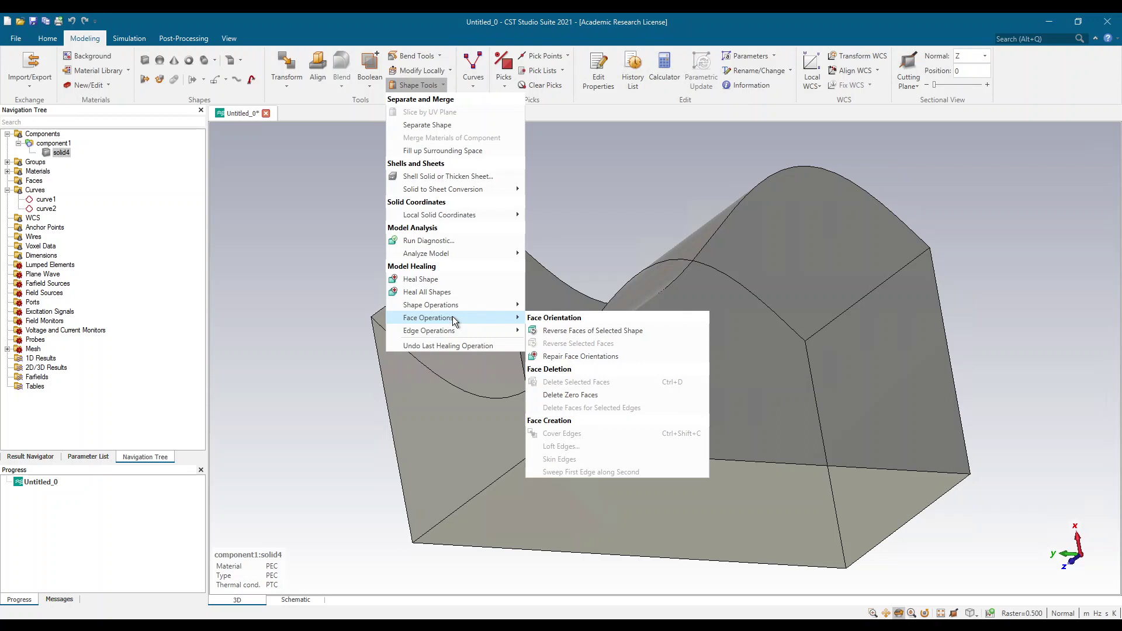
left_click(565, 337)
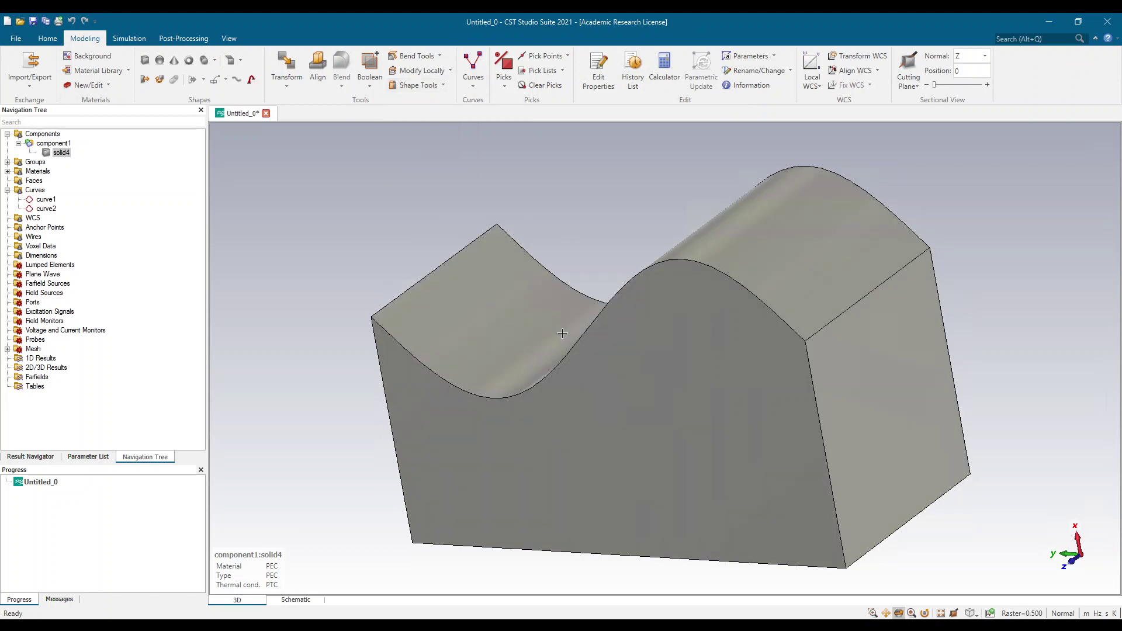
mouse_move(562, 334)
left_mouse_down()
mouse_move(585, 328)
mouse_move(566, 319)
mouse_move(581, 268)
mouse_move(544, 248)
mouse_move(495, 267)
mouse_move(666, 300)
left_mouse_up()
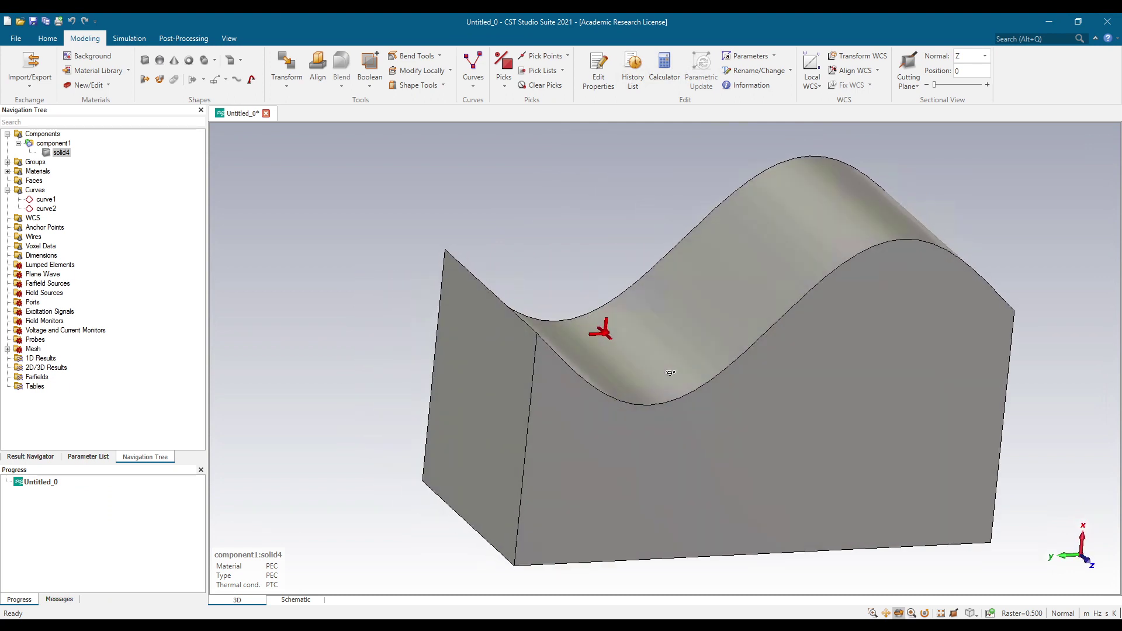
left_click(48, 158)
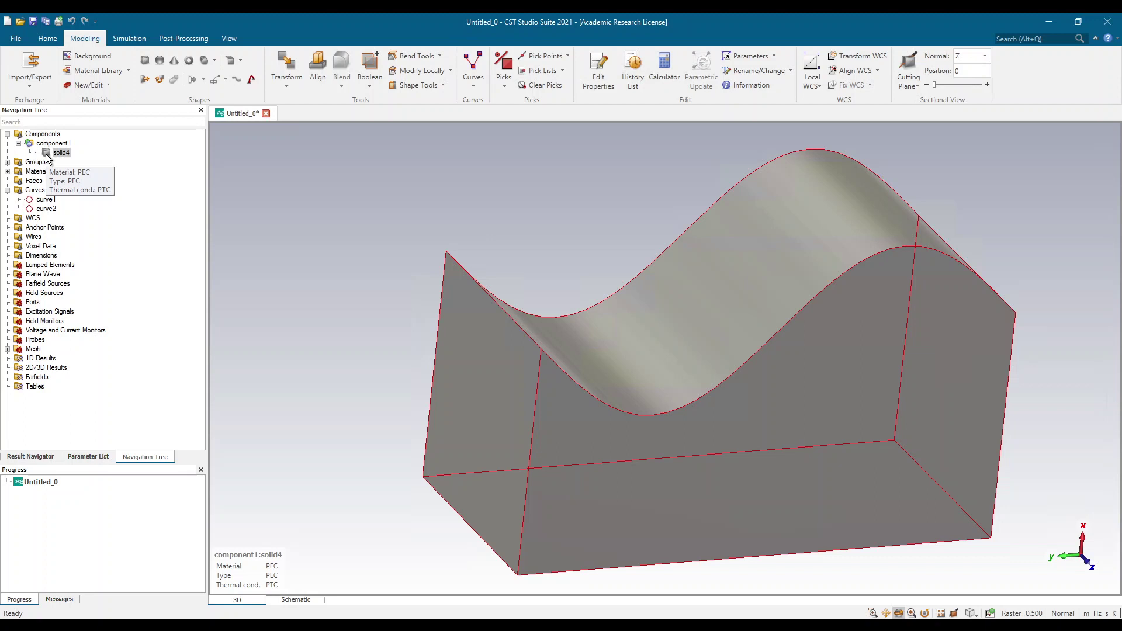
left_click_drag(596, 328, 462, 267)
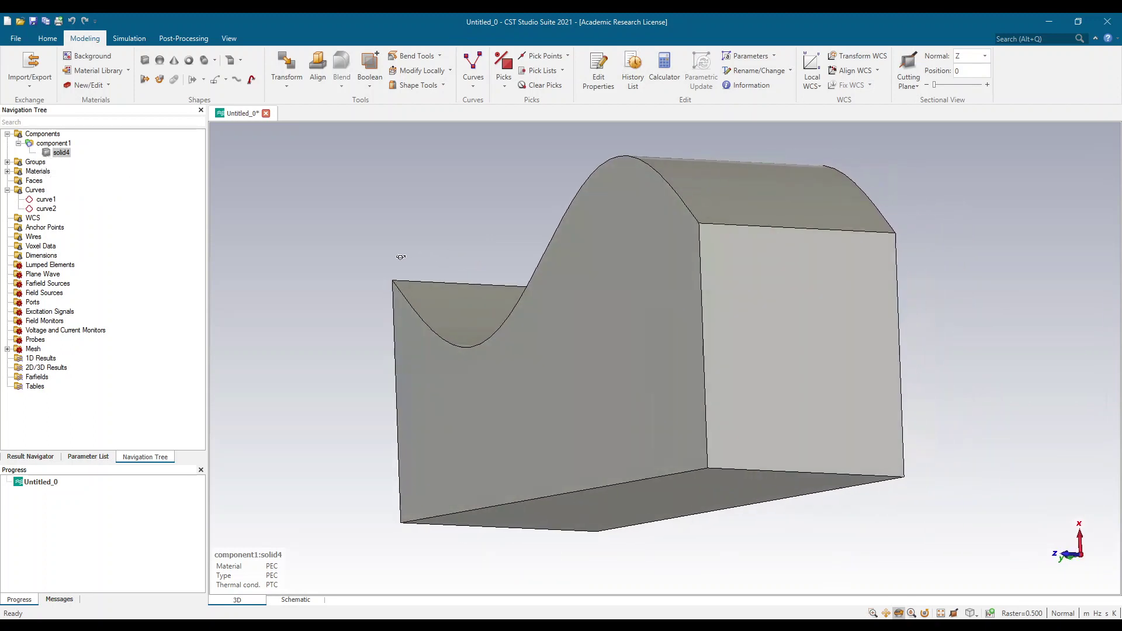
mouse_move(721, 332)
left_mouse_down()
mouse_move(556, 353)
mouse_move(582, 363)
mouse_move(806, 356)
mouse_move(774, 369)
mouse_move(746, 340)
left_mouse_up()
left_click_drag(516, 279, 486, 251)
scroll(485, 250, "up", 2)
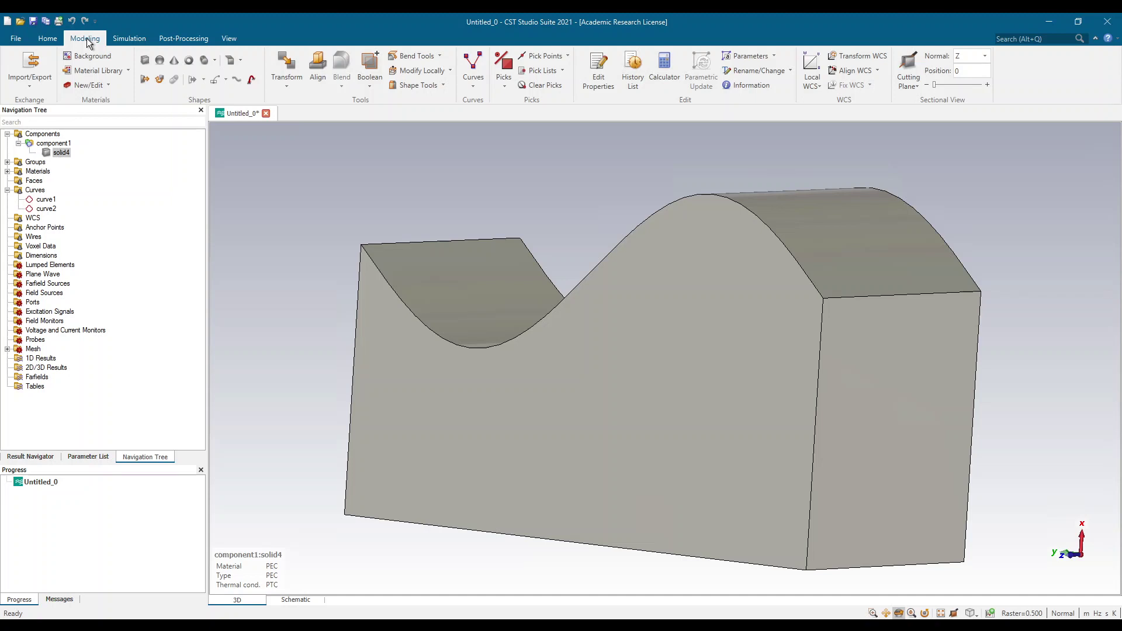
Step: Export the body as STL file "export" in metres at high accuracy, with surface tolerance 0.00005 and normal tolerance 1 degree
left_click(43, 79)
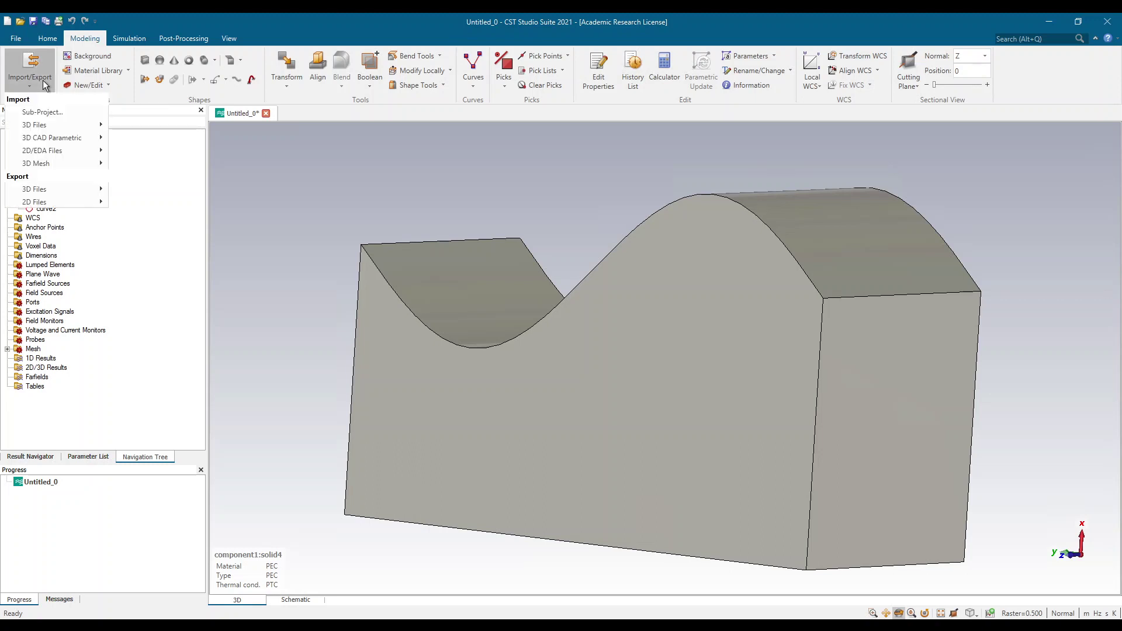
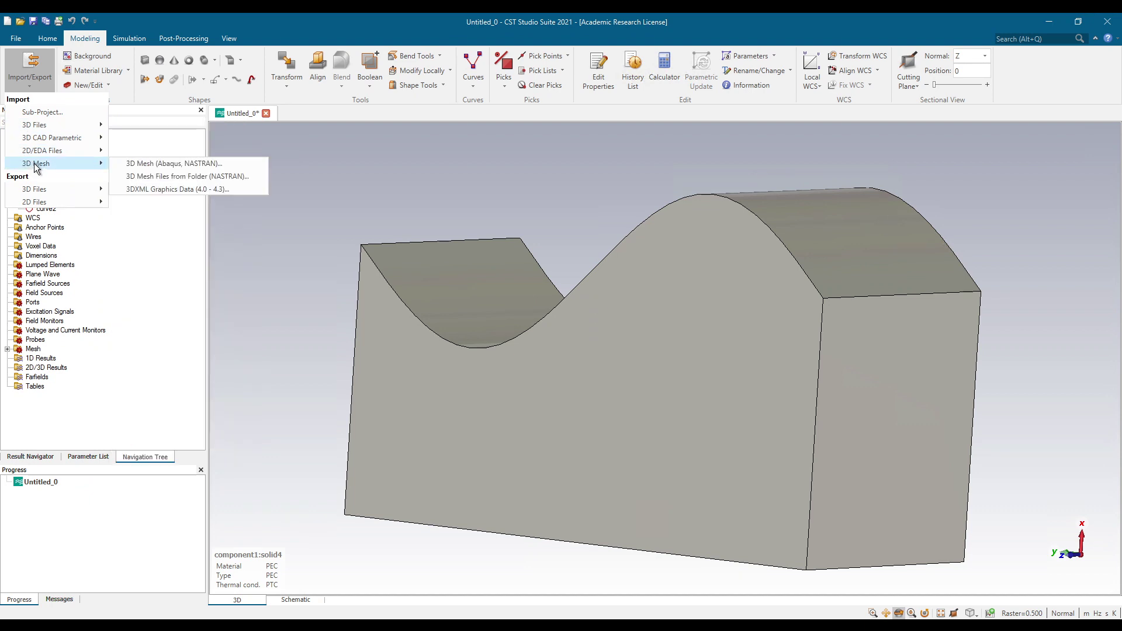
mouse_move(36, 127)
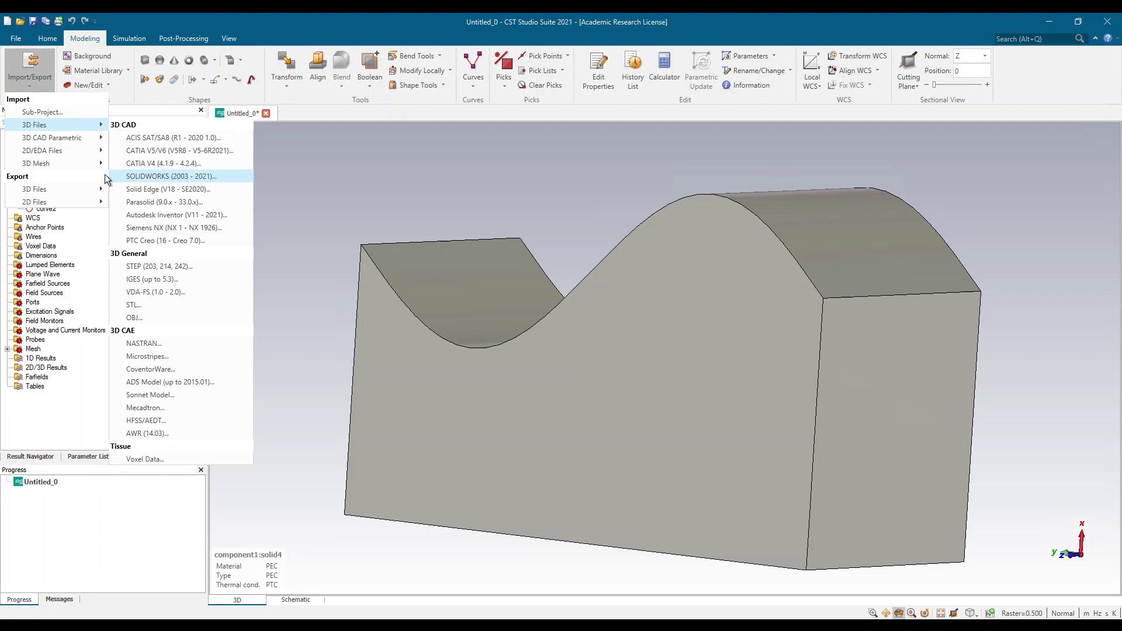
mouse_move(52, 191)
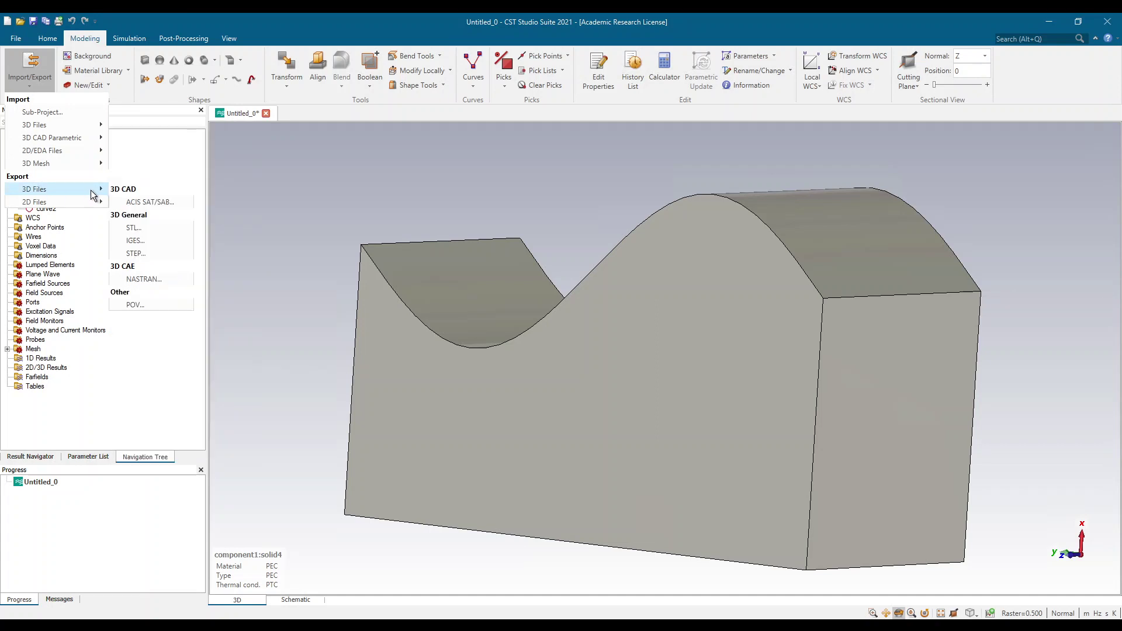
left_click(142, 227)
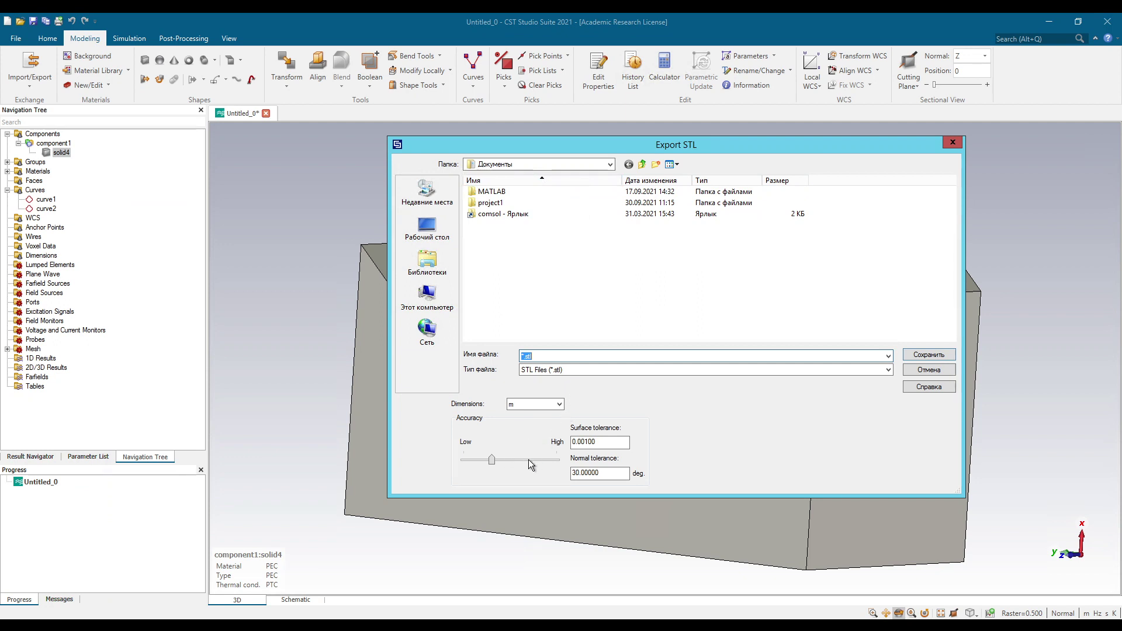
left_click_drag(491, 460, 552, 458)
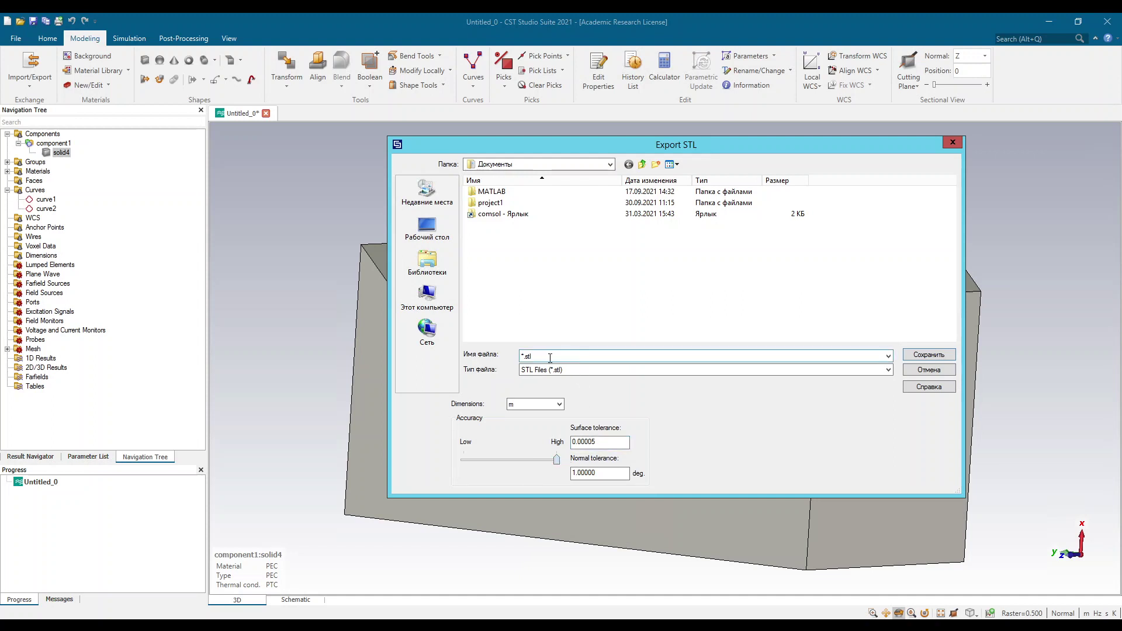
left_click(524, 357)
key("BackSpace")
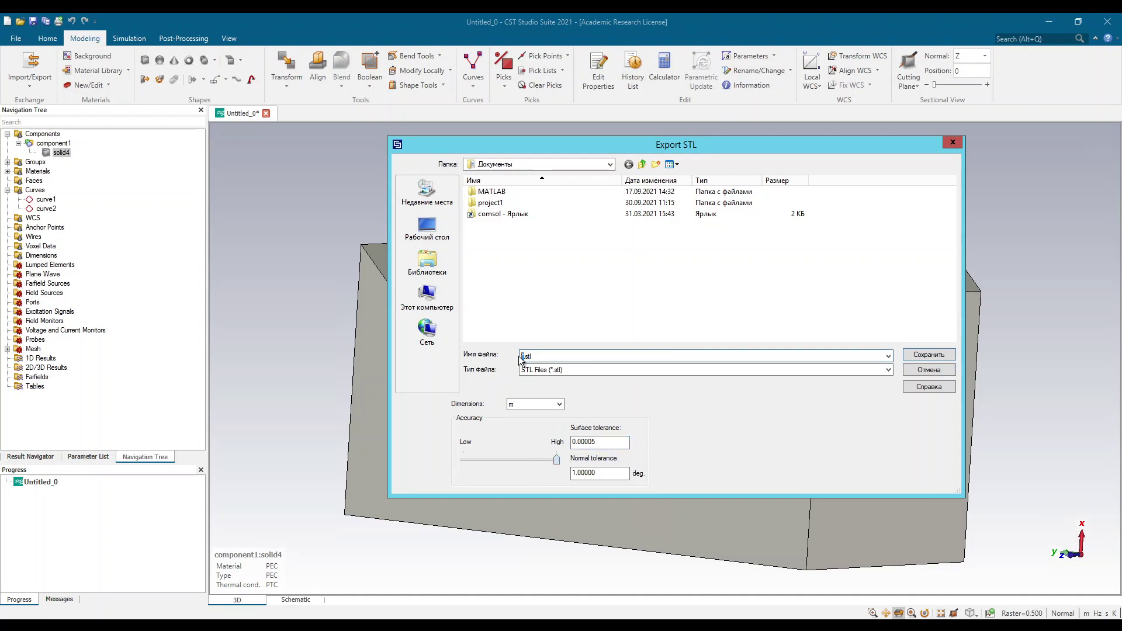
type("export")
left_click(929, 354)
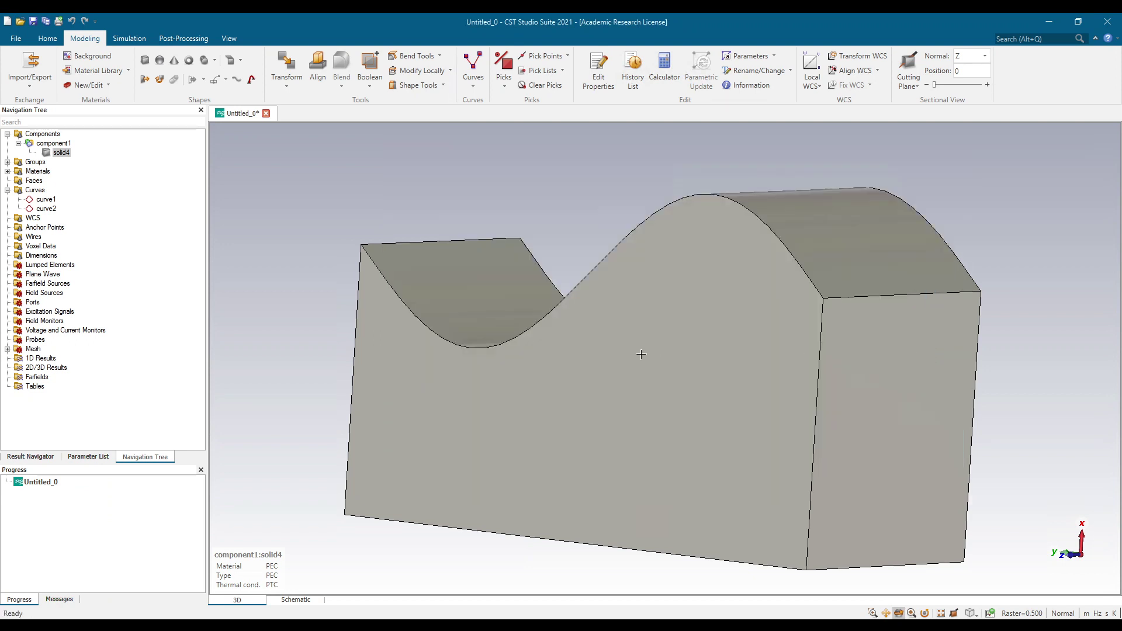
Step: Create a new empty 3D simulation project
left_click(16, 38)
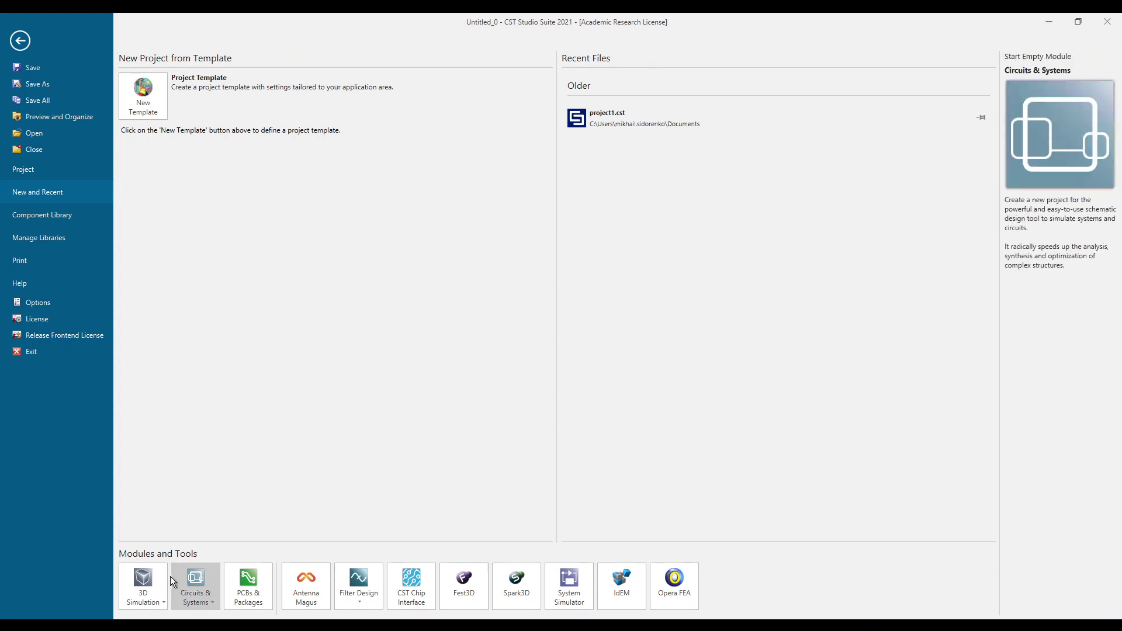
left_click(164, 573)
left_click(173, 504)
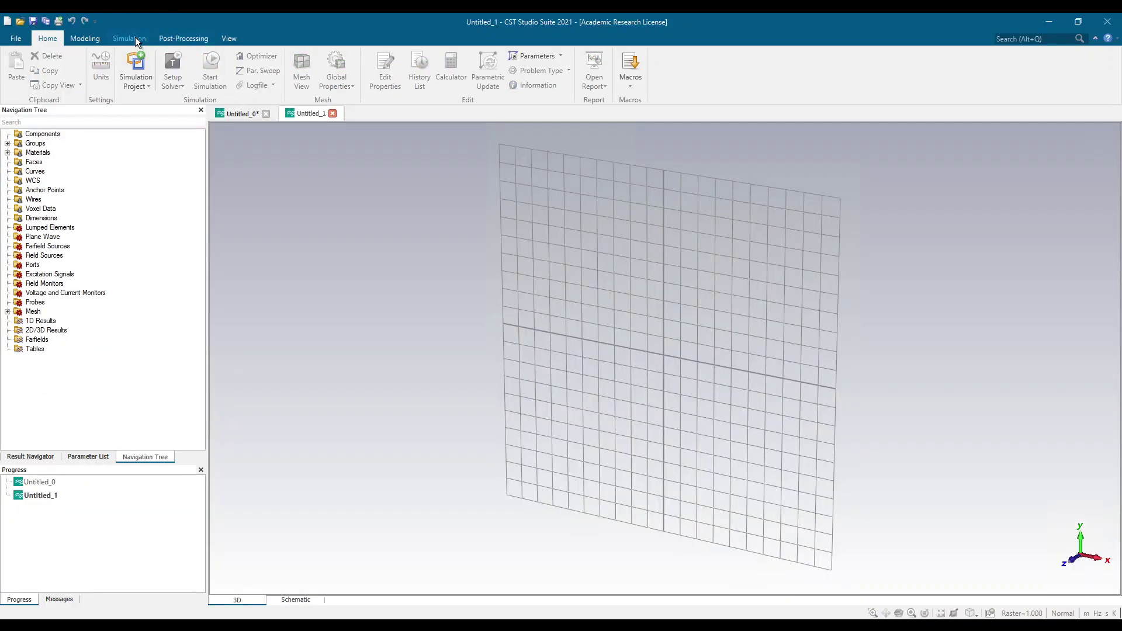
Step: Import the 3D file export.stl into the new project, keeping the option to copy the file to the project
left_click(77, 39)
left_click(41, 68)
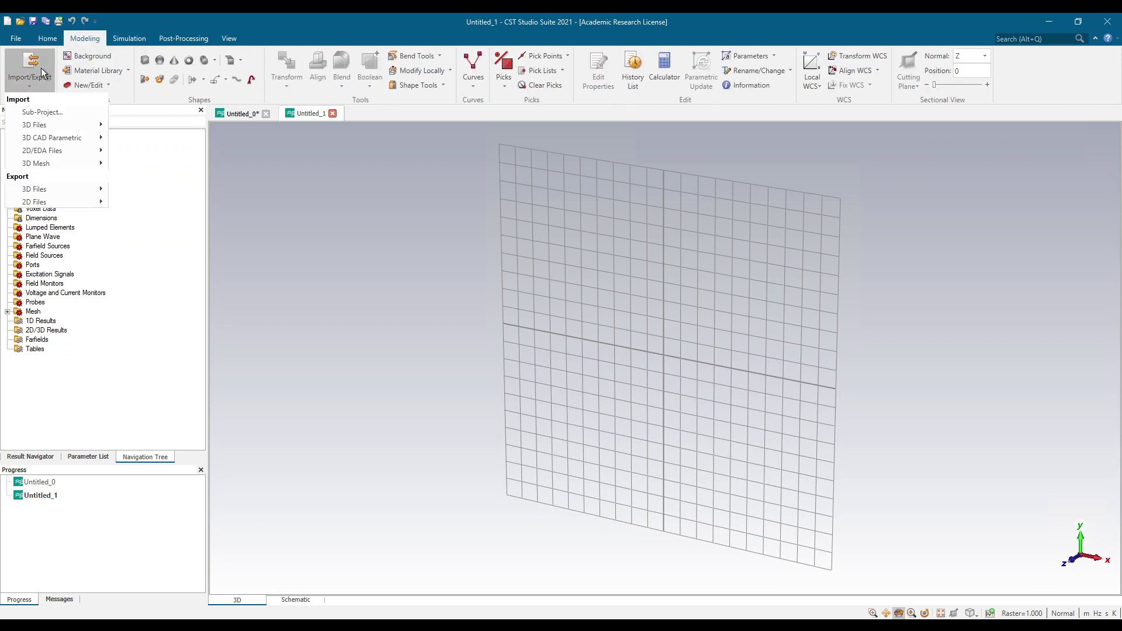
mouse_move(63, 126)
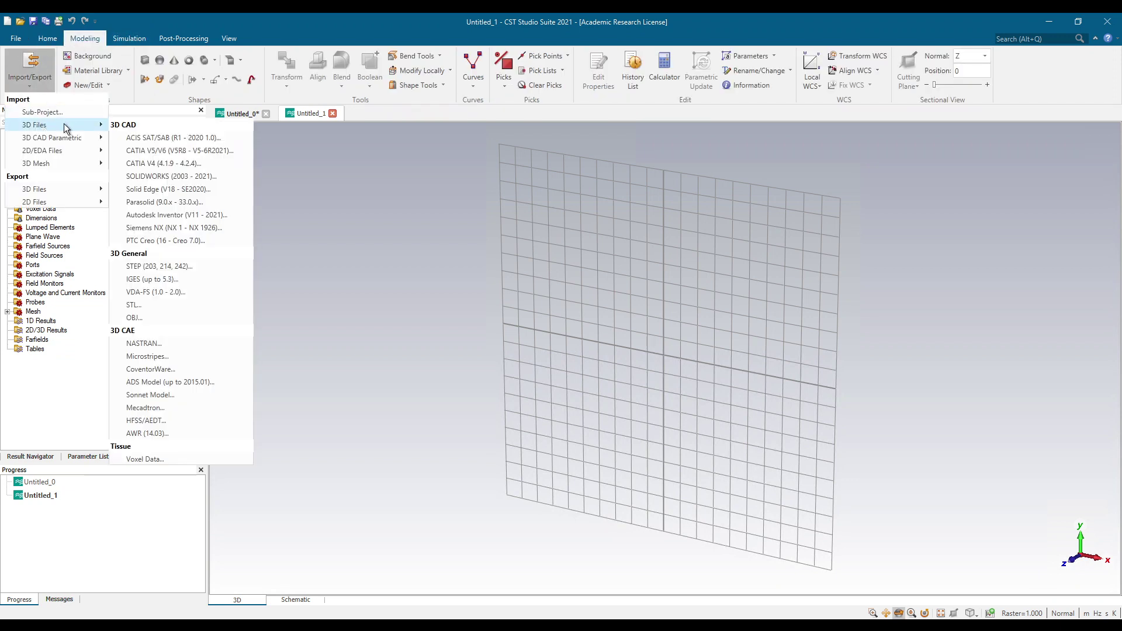
left_click(135, 305)
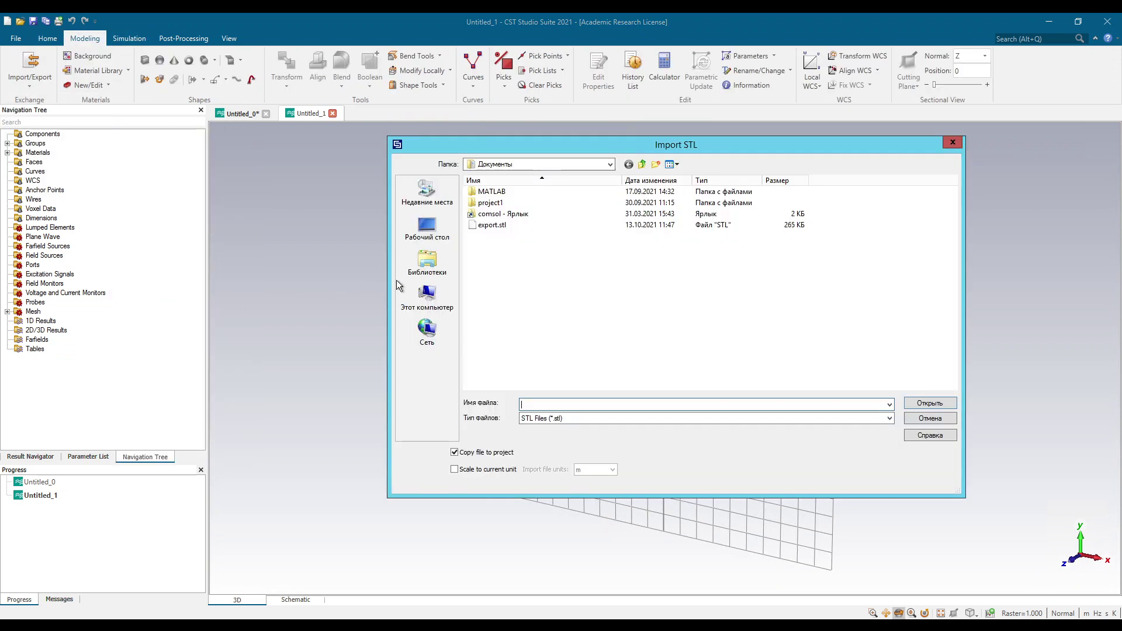
double_click(482, 226)
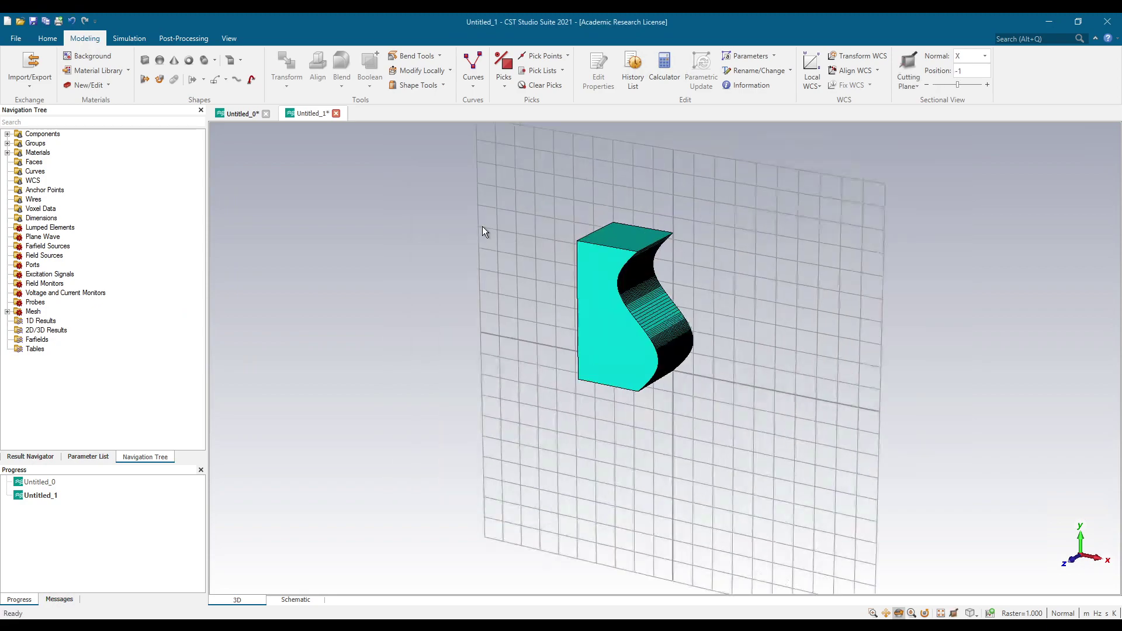
Step: Expand the imported component and compare its wavy surface up close with the original body in the Untitled_0 project
left_click_drag(482, 226, 336, 304)
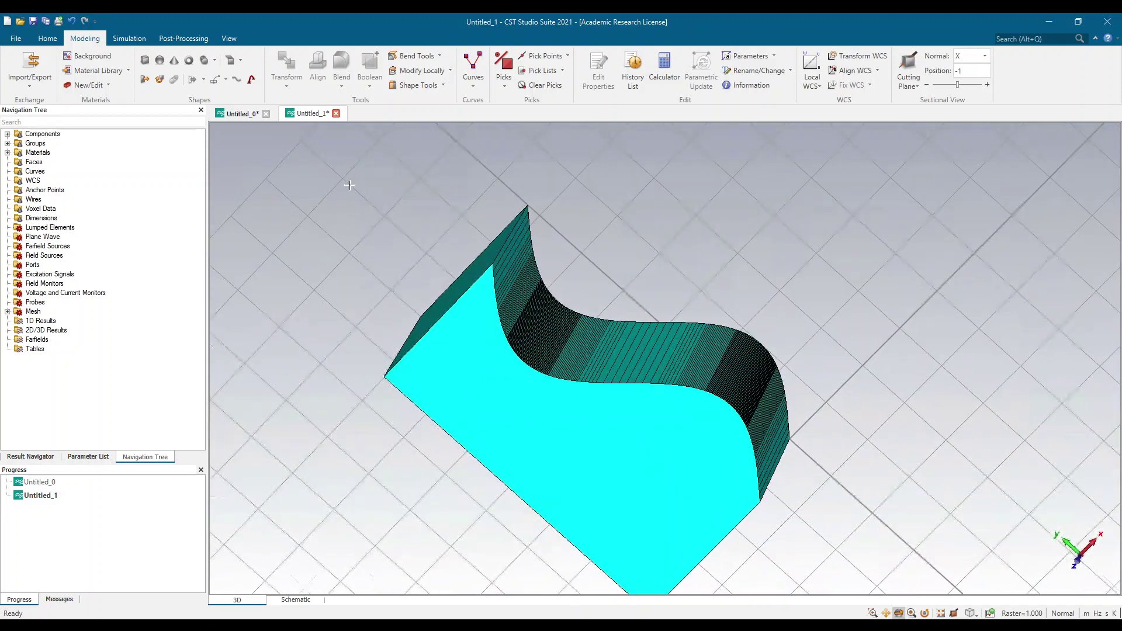
double_click(18, 135)
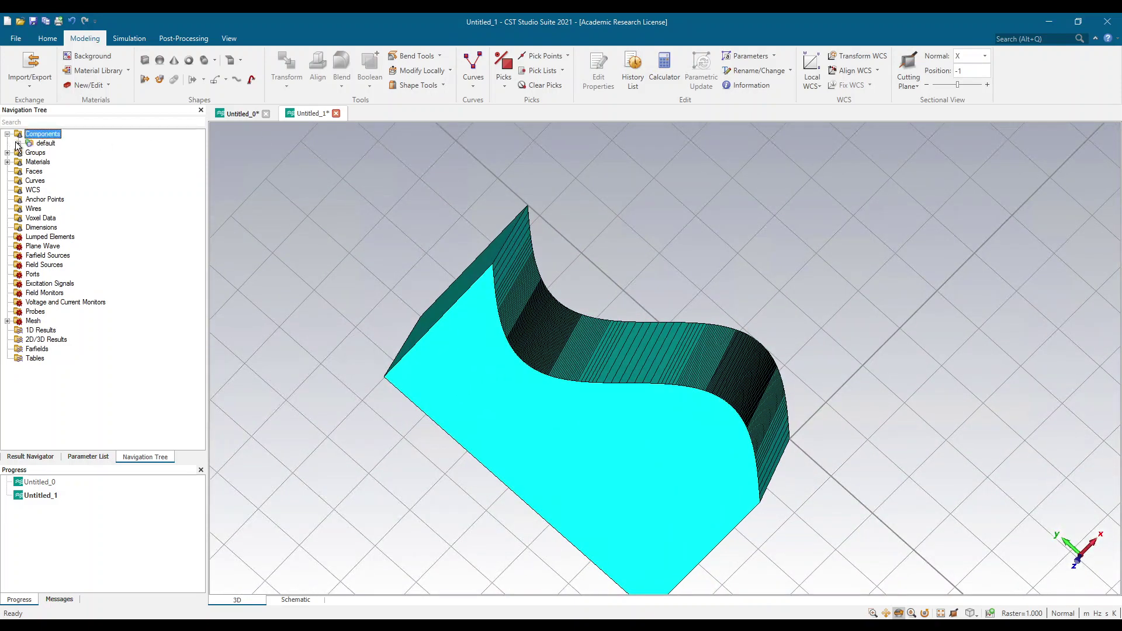
left_click(18, 143)
left_click(246, 114)
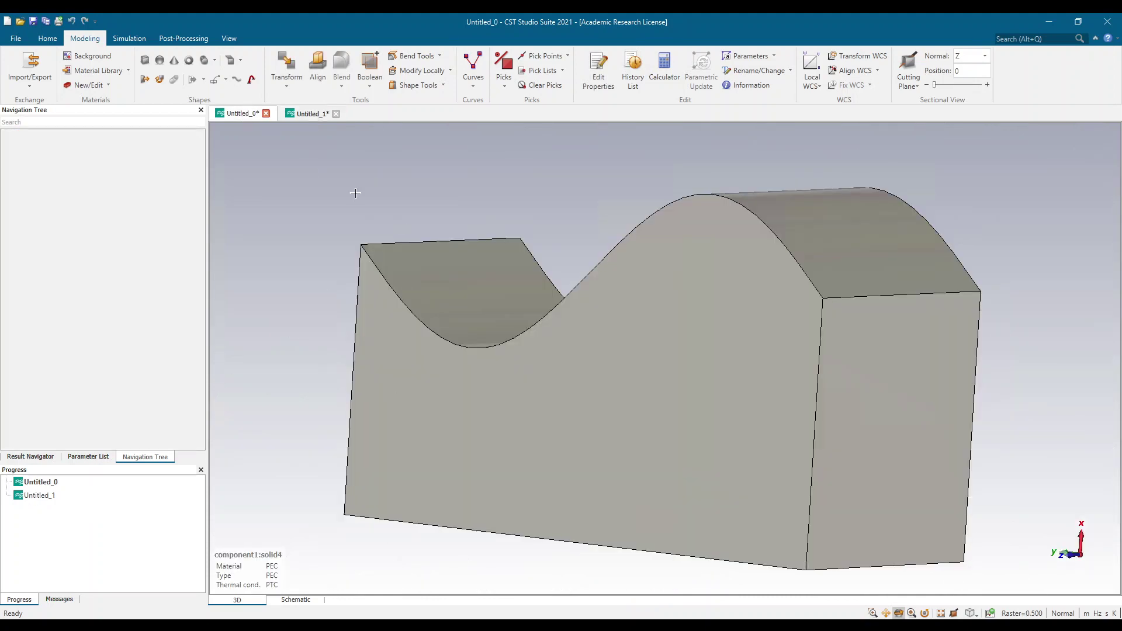
mouse_move(511, 327)
left_mouse_down()
mouse_move(573, 415)
mouse_move(596, 403)
left_mouse_up()
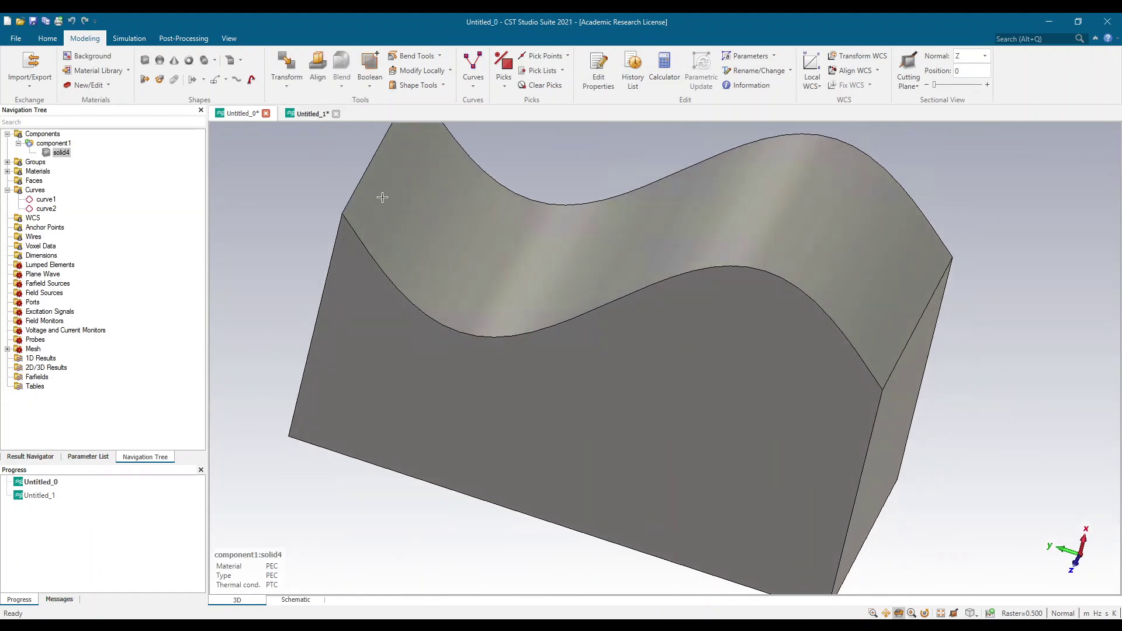
left_click(308, 113)
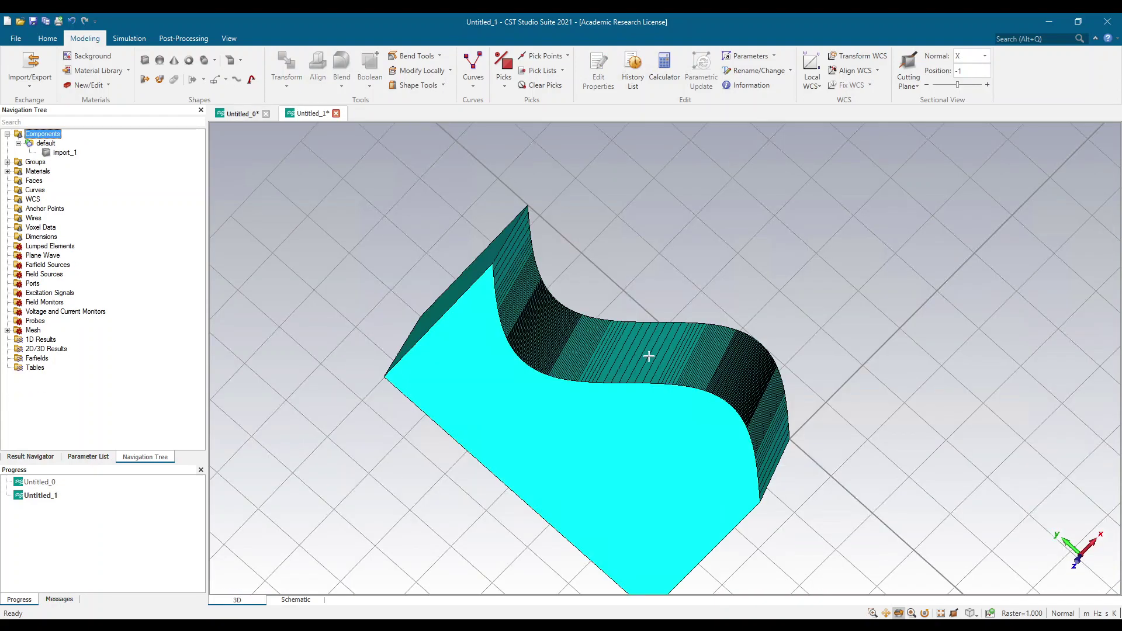
mouse_move(649, 356)
left_mouse_down()
mouse_move(555, 393)
mouse_move(671, 380)
mouse_move(690, 396)
left_mouse_up()
scroll(689, 395, "up", 8)
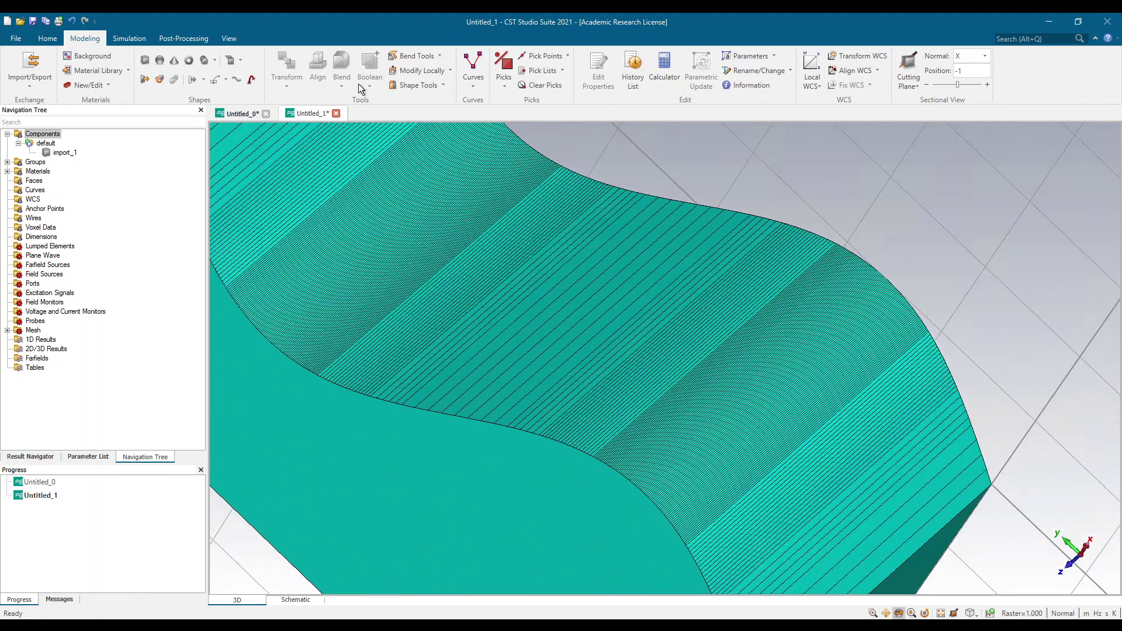
Step: Hide the working plane and switch the object representation of the imported body to wireframe
left_click(228, 39)
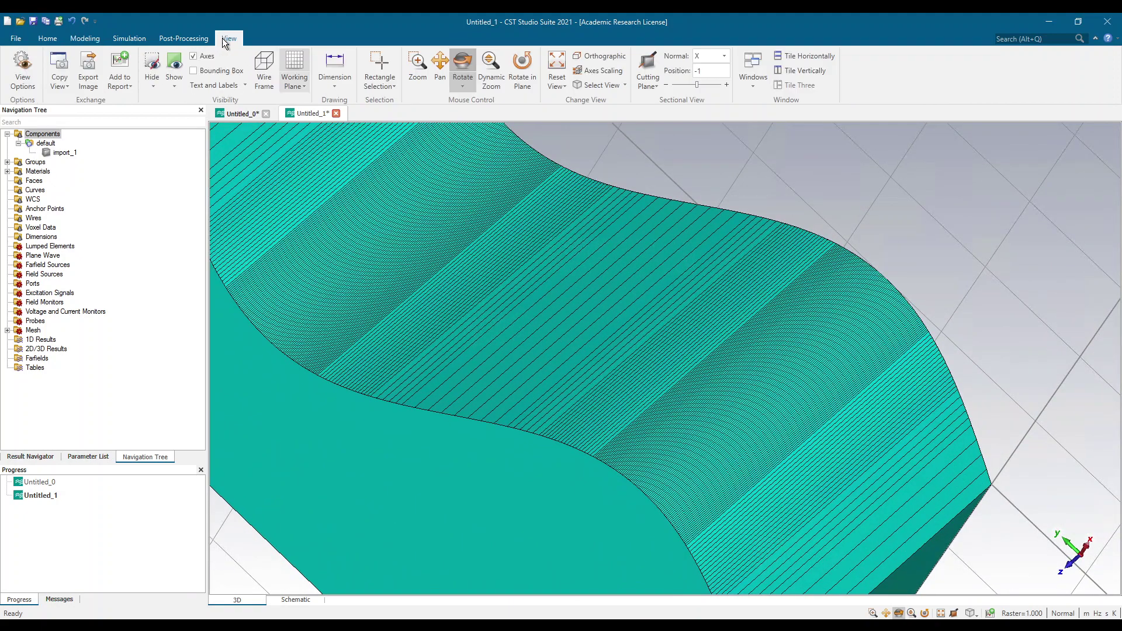
left_click(295, 67)
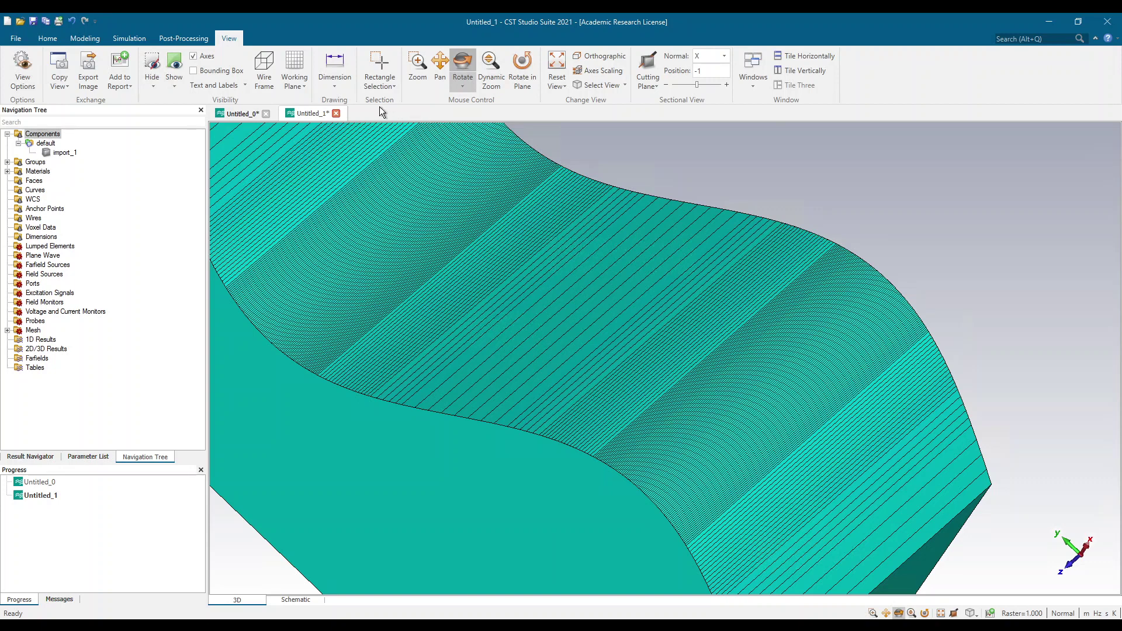
left_click(22, 71)
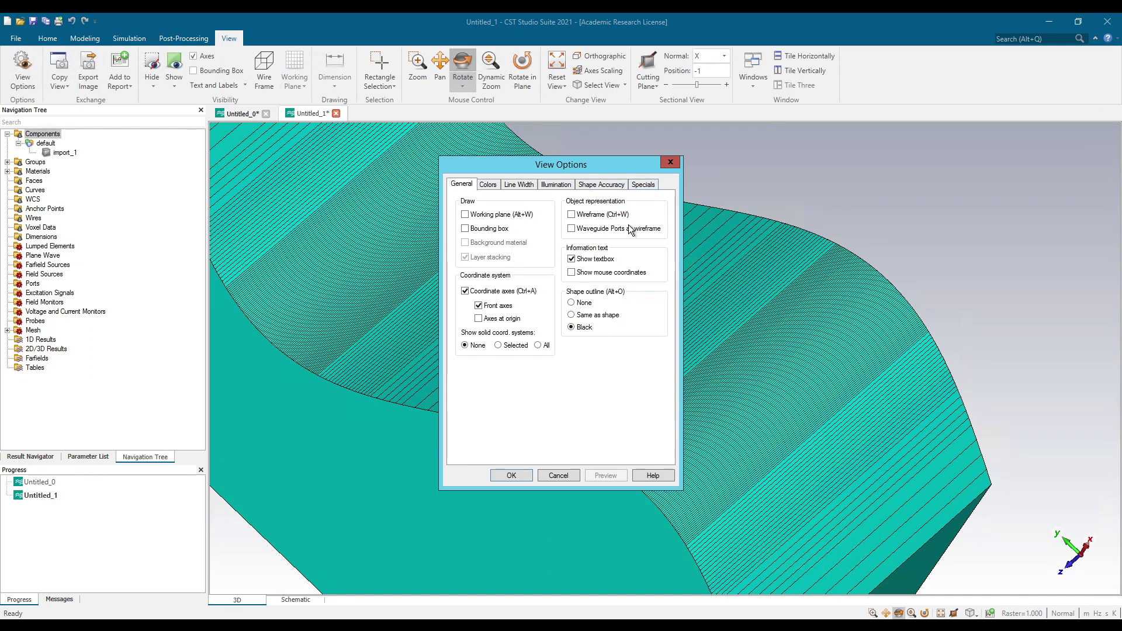
left_click(620, 215)
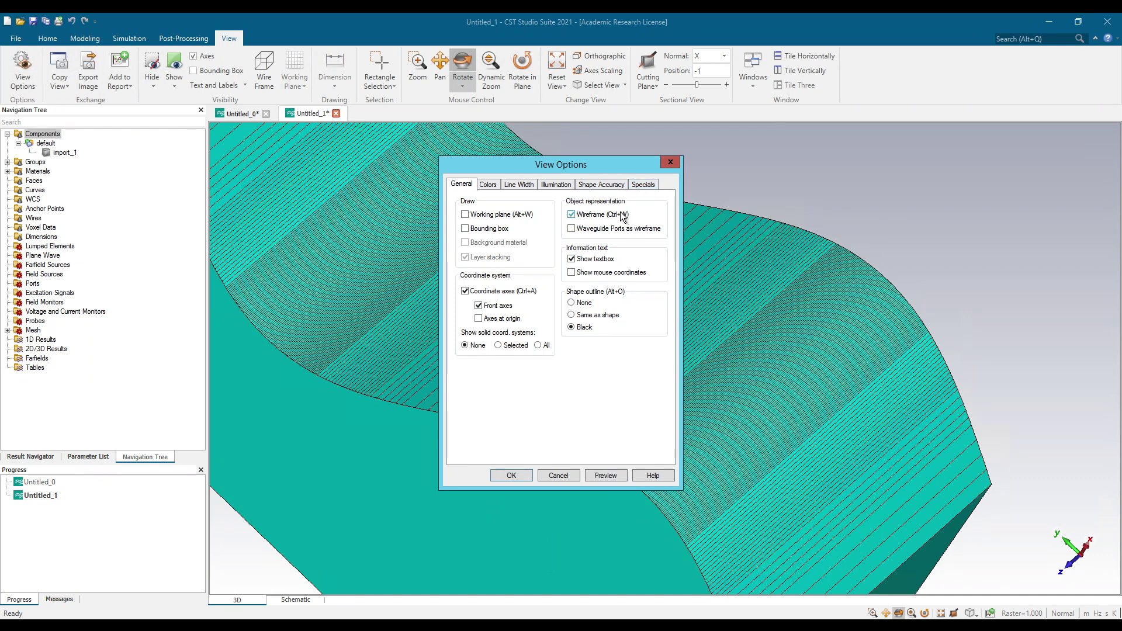
left_click(607, 476)
left_click(512, 475)
Step: Examine the facet lines of the imported wavy surface and compare it with the original body in the Untitled_0 project
left_click_drag(554, 431, 610, 366)
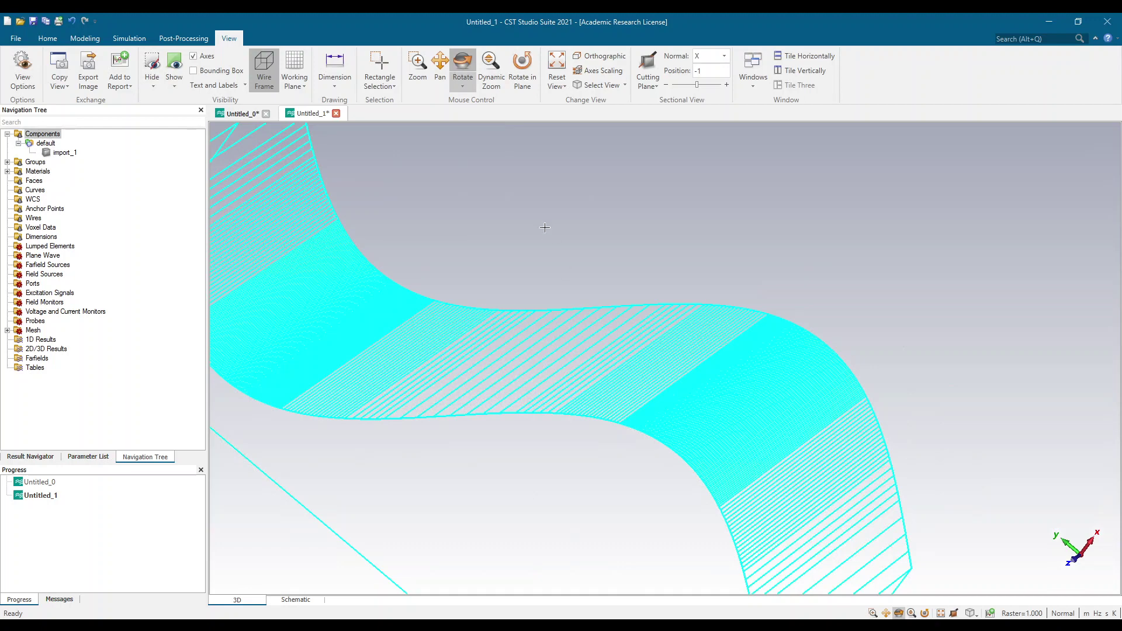
left_click_drag(455, 280, 505, 262)
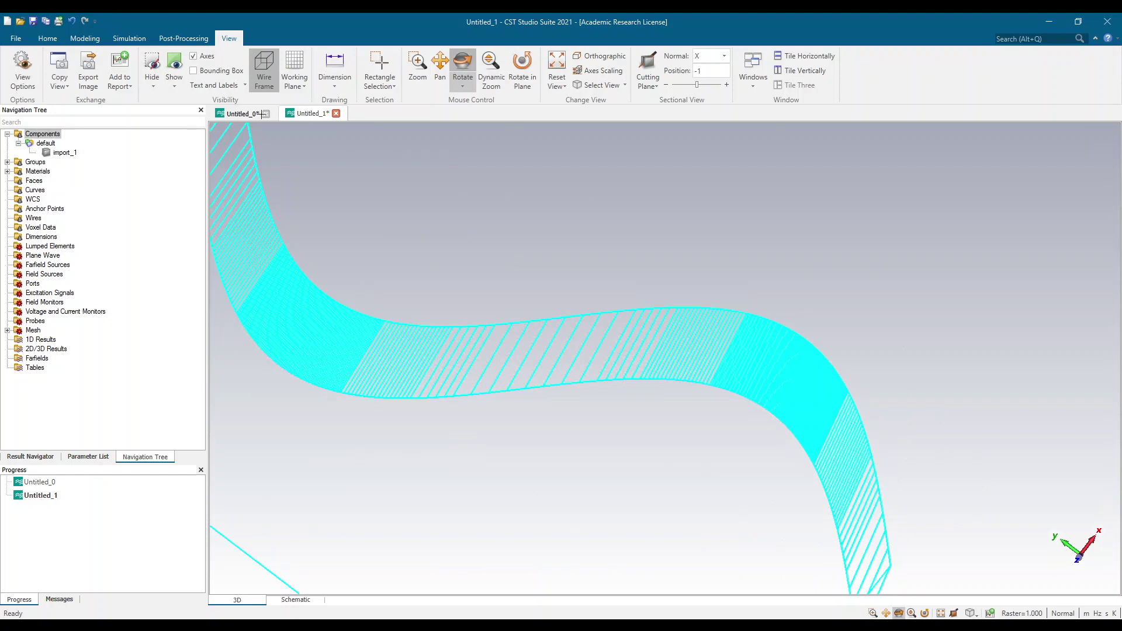
left_click(237, 114)
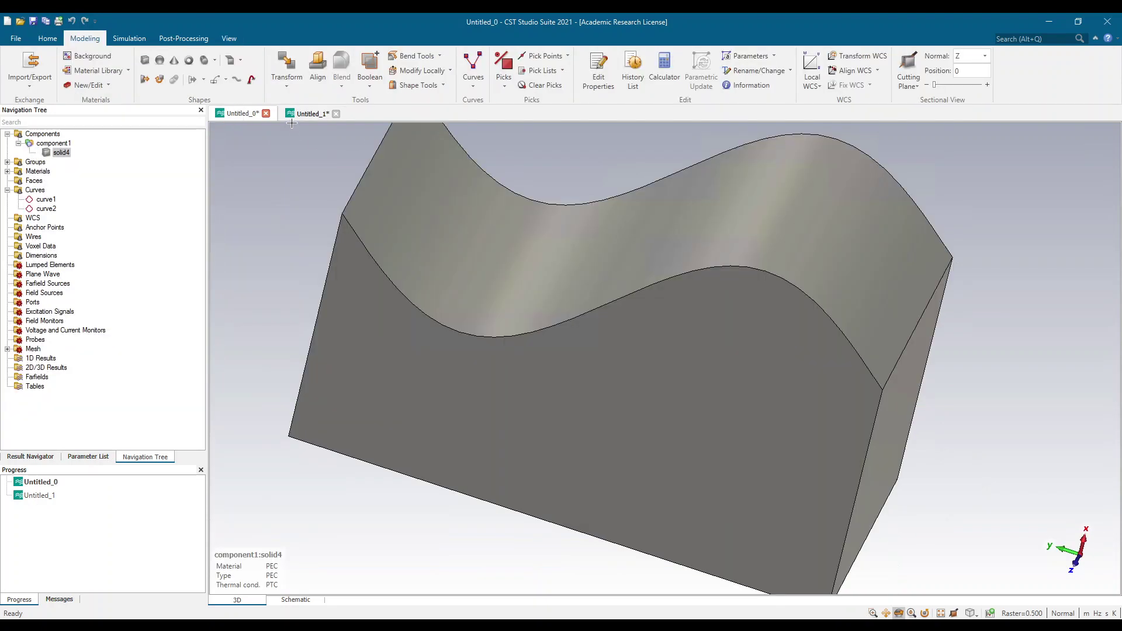
left_click(305, 113)
scroll(515, 354, "down", 1)
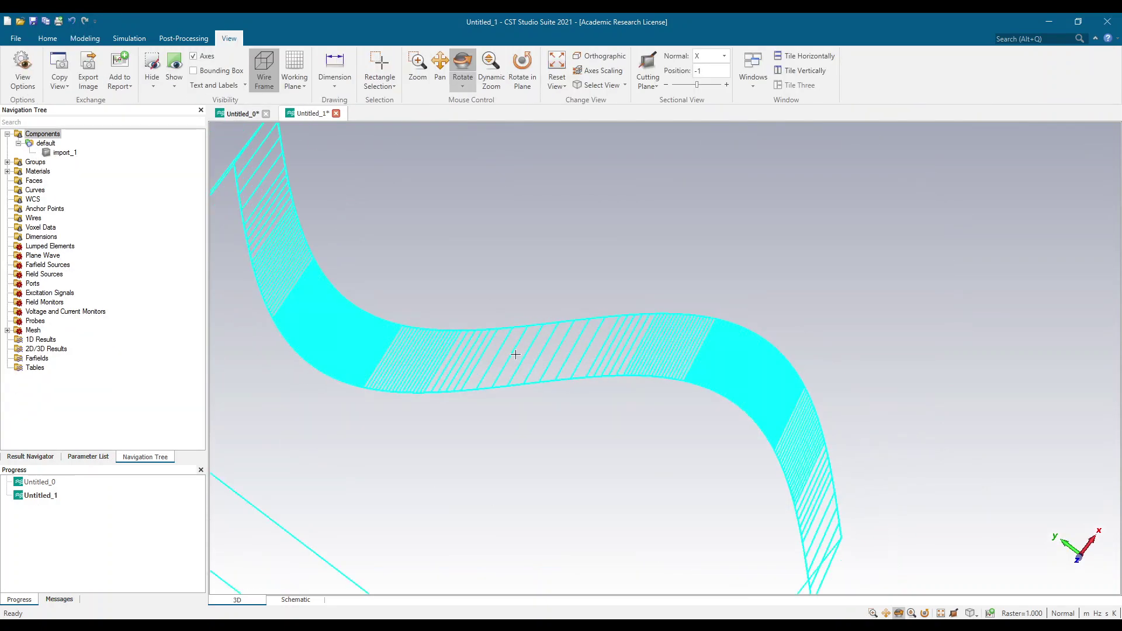
Step: Export the original body from the Untitled_0 project as a POV-Ray file named "export" in the documents folder
left_click(237, 115)
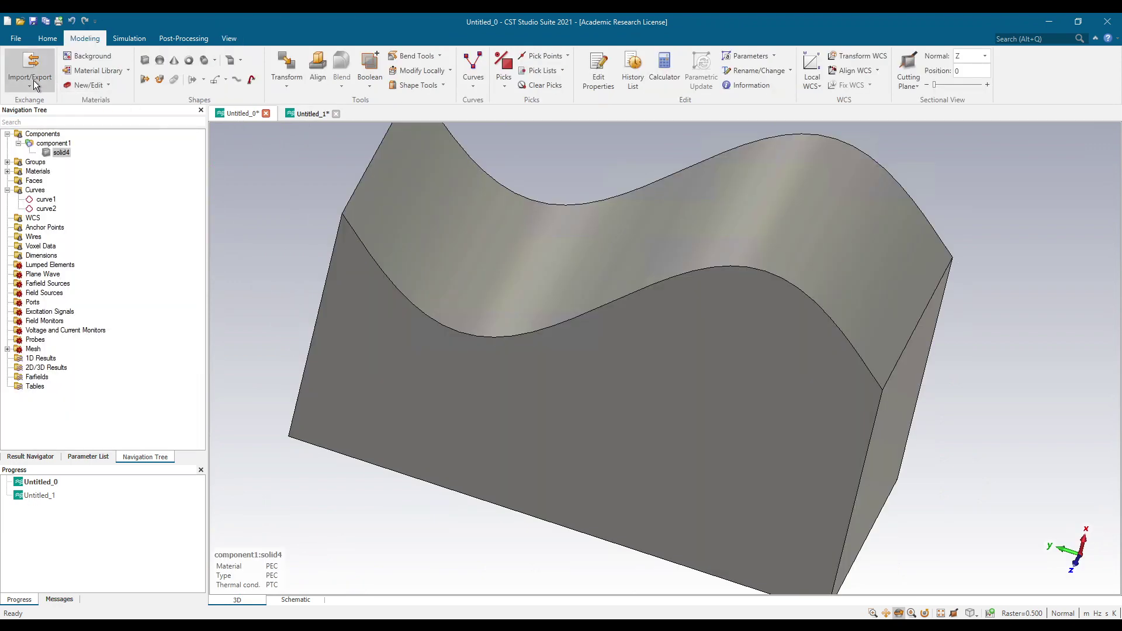
left_click(34, 81)
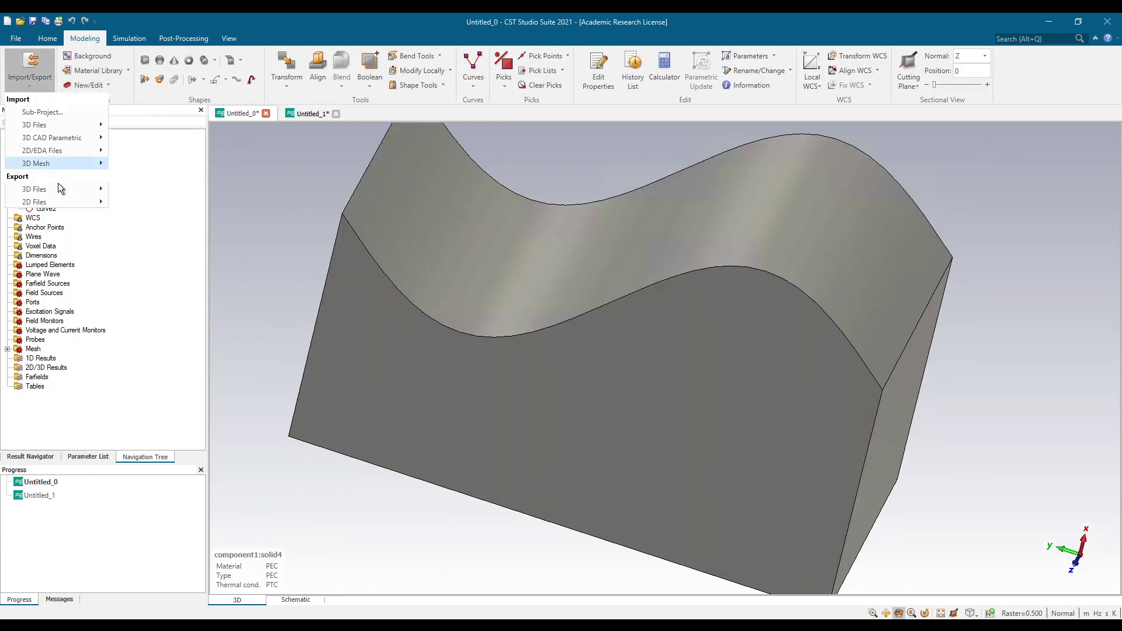
mouse_move(58, 188)
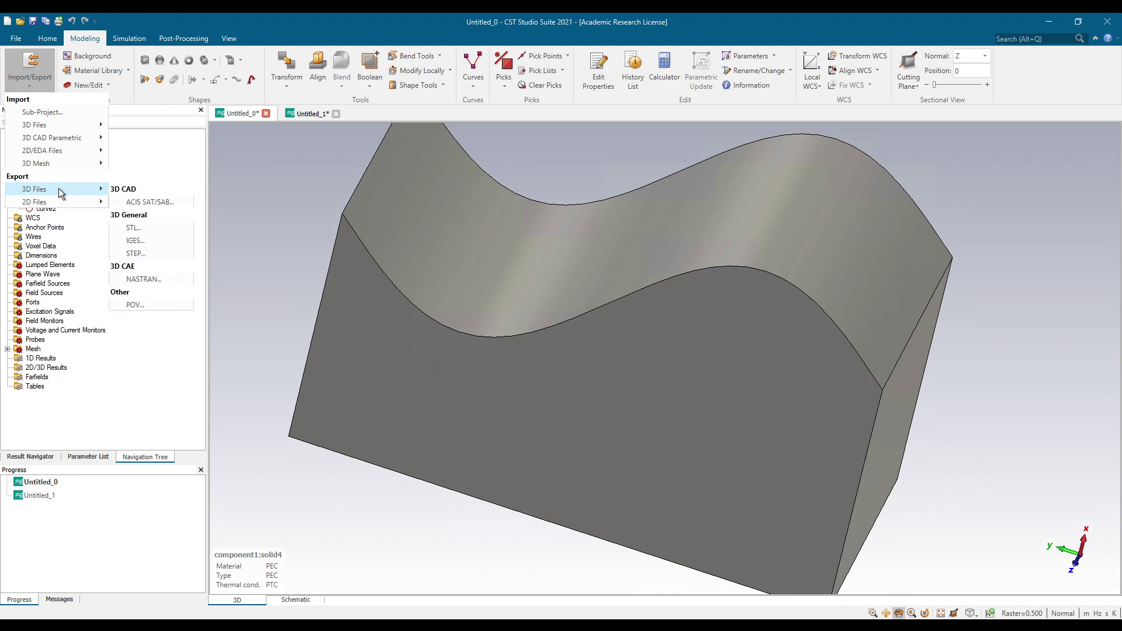
left_click(149, 306)
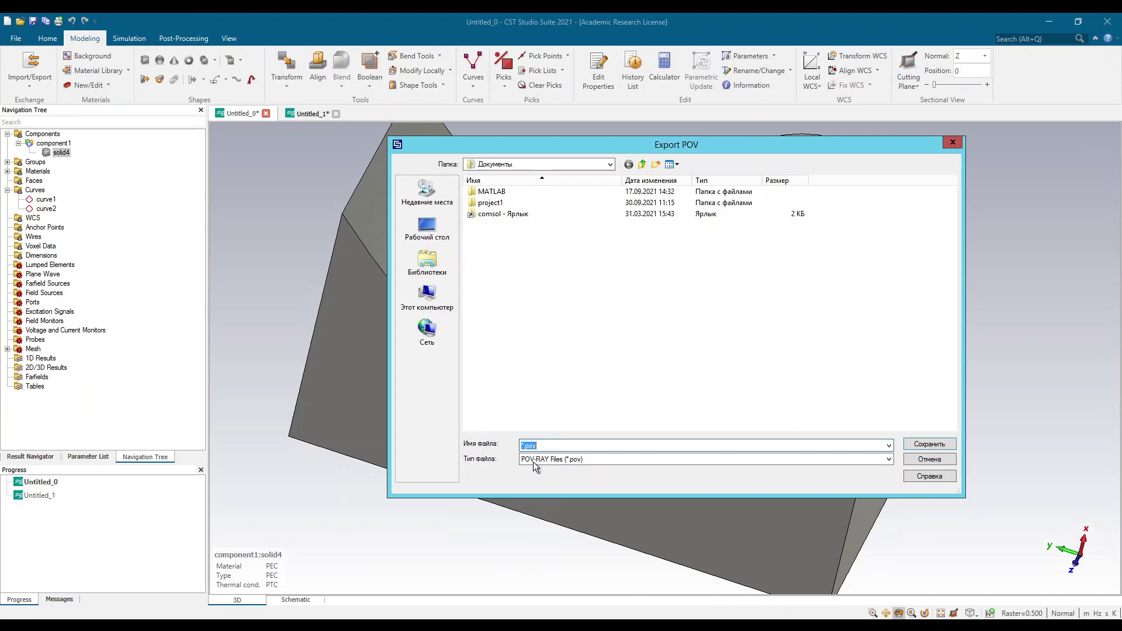
left_click_drag(523, 446, 525, 446)
type("export")
left_click(917, 445)
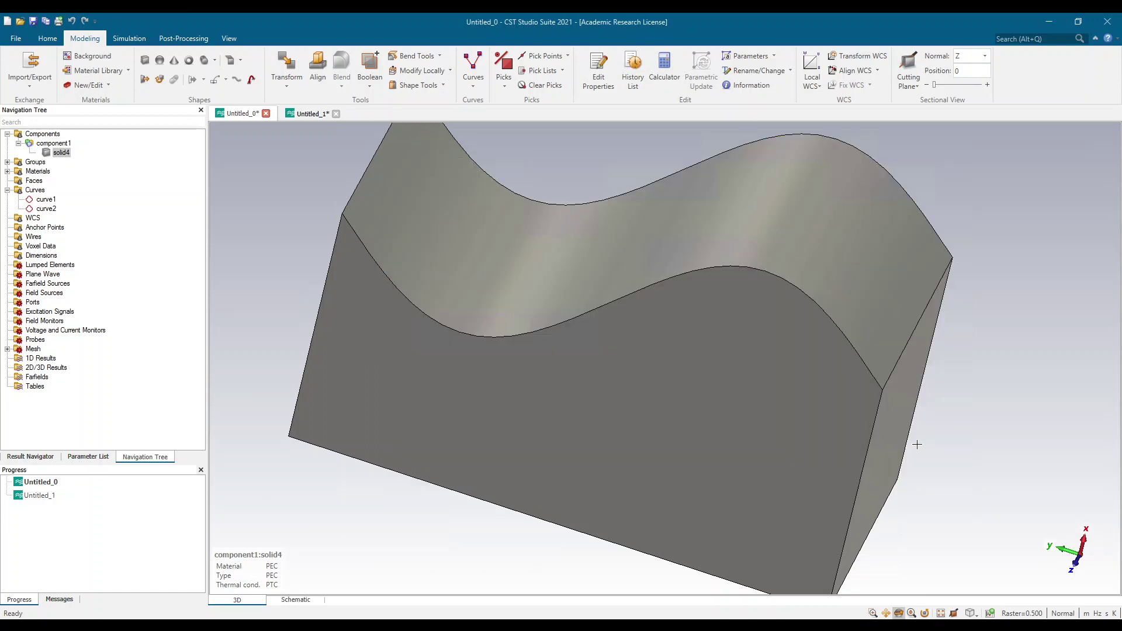